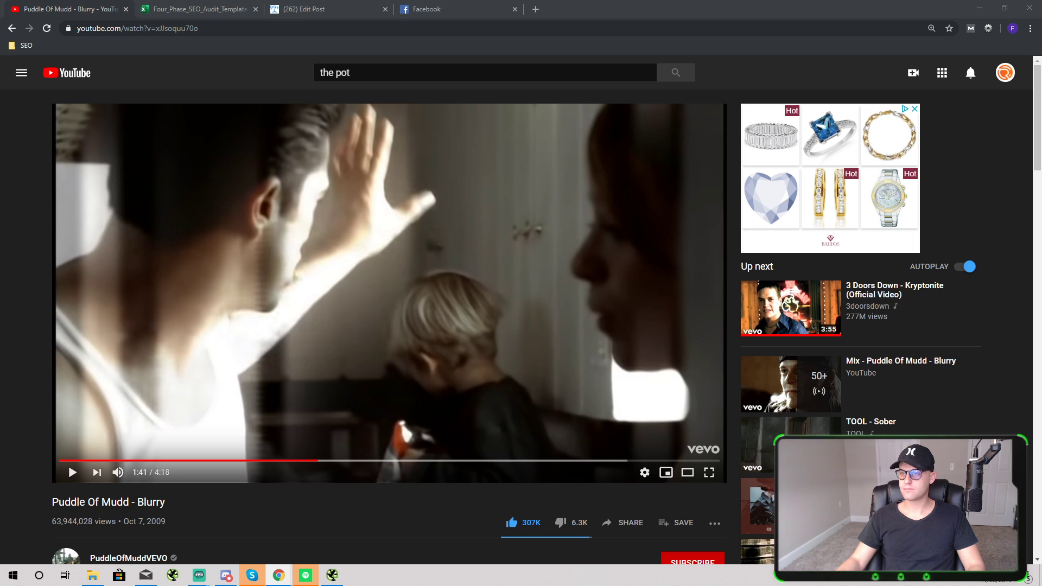
# Switch to Screaming Frog SEO Spider and review the overview statistics of the chasereiner.com crawl.
pyautogui.hotkey('alt', 'Tab')
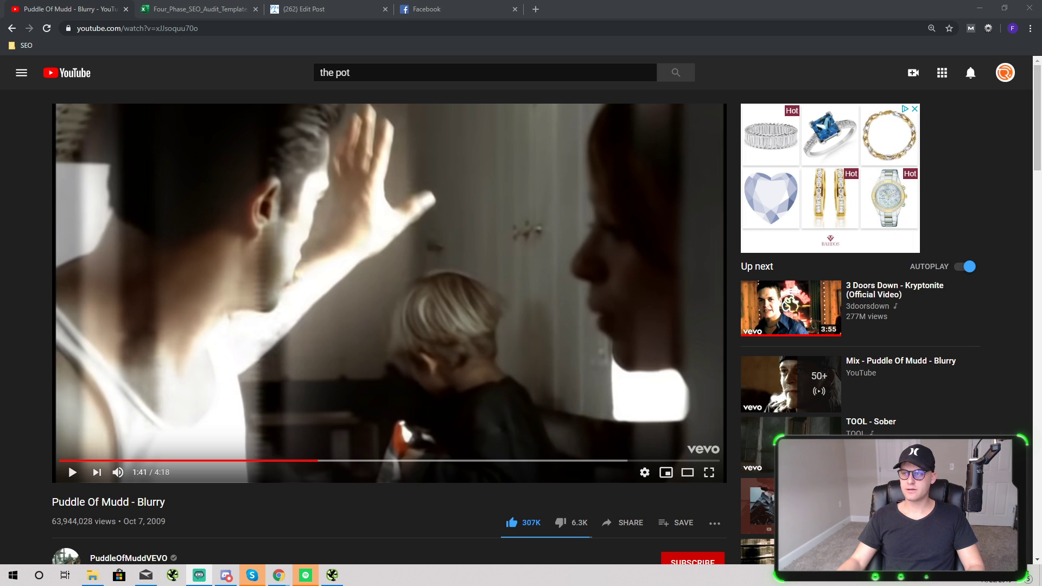
pyautogui.click(228, 6)
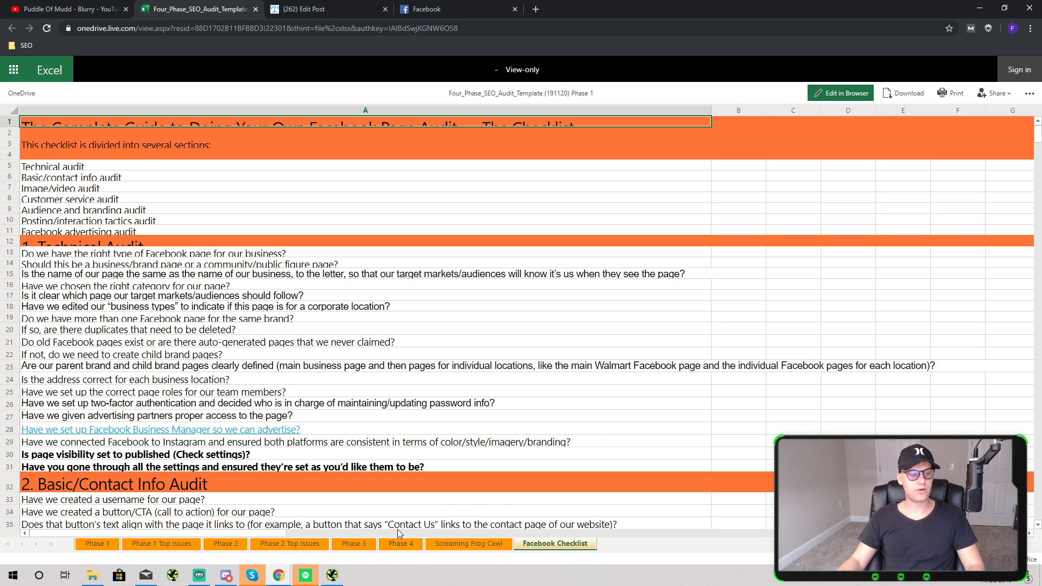
pyautogui.click(332, 575)
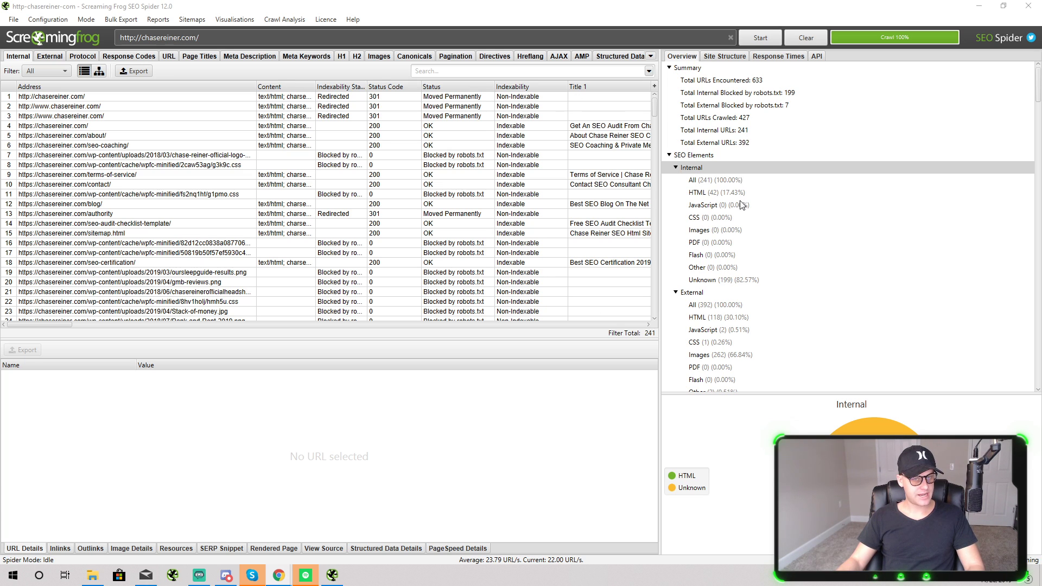
pyautogui.scroll(-10, 741, 203)
pyautogui.scroll(-10, 422, 256)
pyautogui.scroll(10, 422, 256)
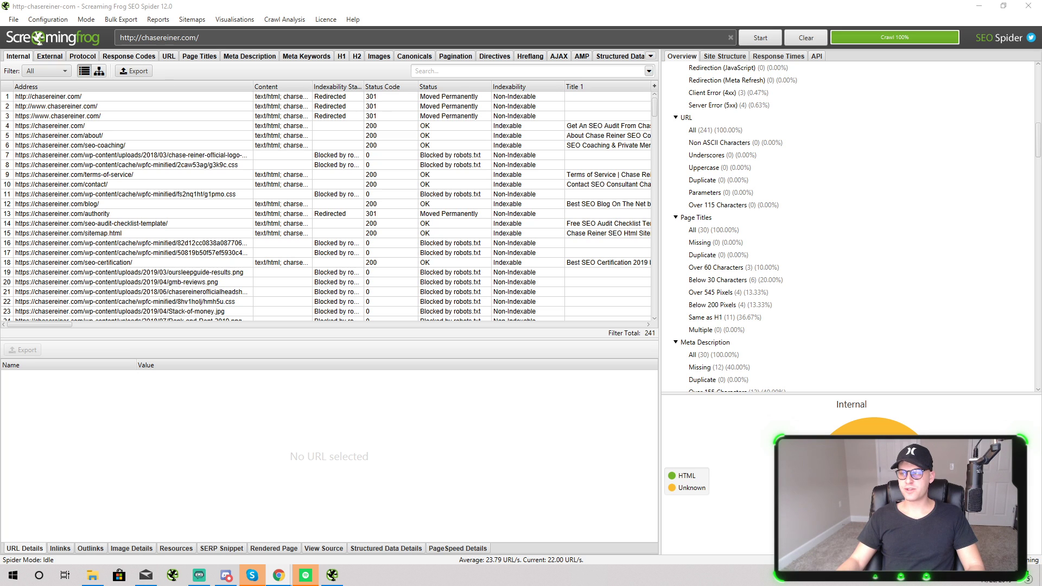
# Switch to the Screaming Frog SEO audit tutorial in Chrome and read through its metric definitions, from Query to the Google Analytics entries.
pyautogui.hotkey('alt', 'Tab')
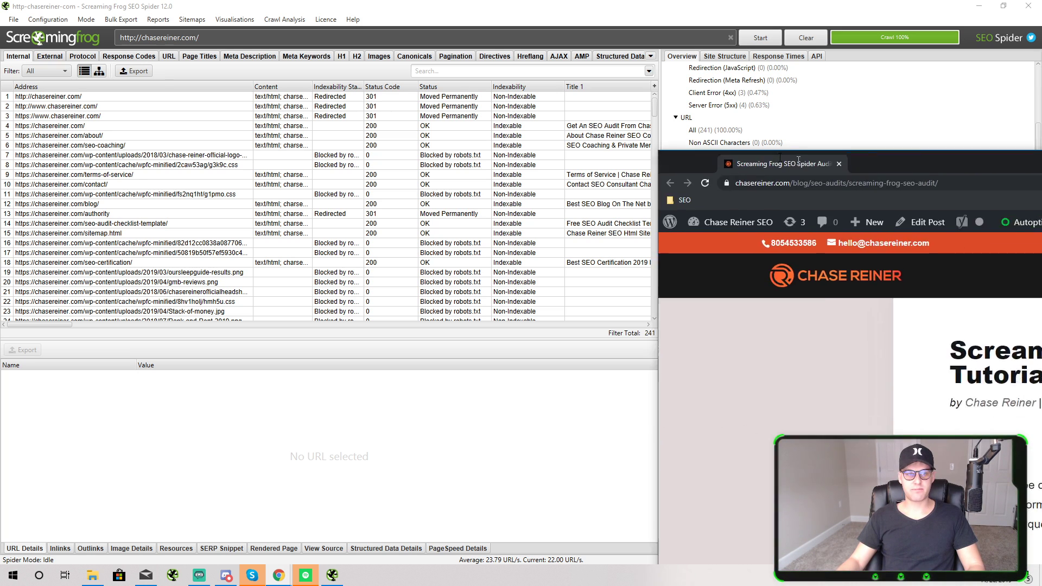
pyautogui.scroll(-10, 765, 252)
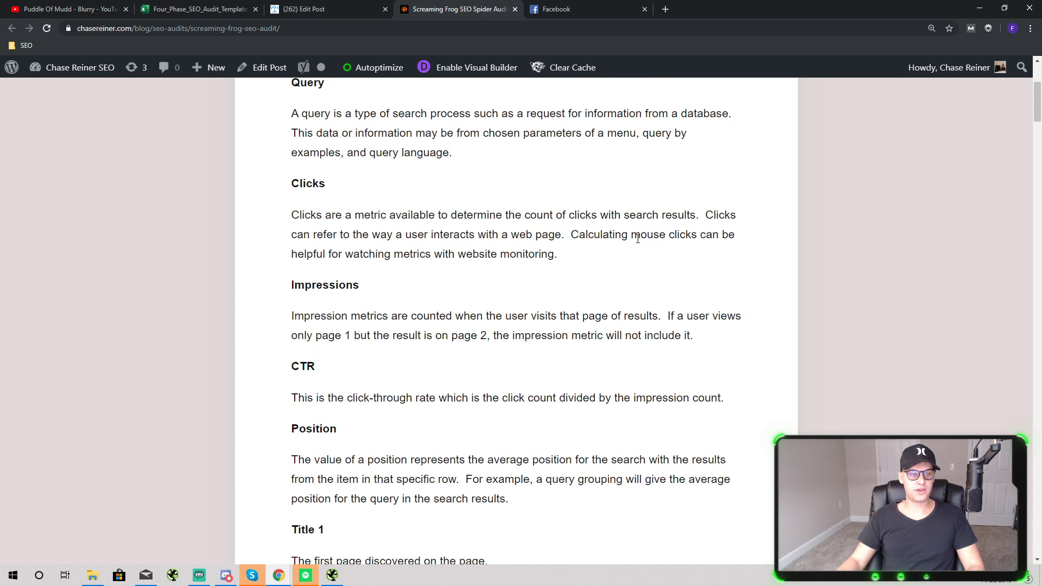
pyautogui.scroll(-7, 459, 245)
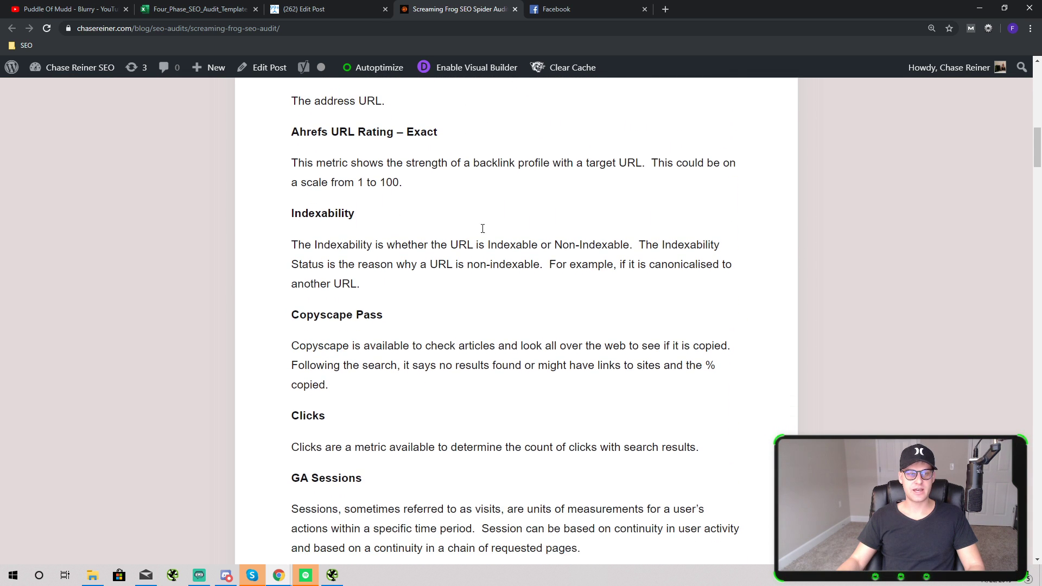
pyautogui.hotkey('alt', 'Tab')
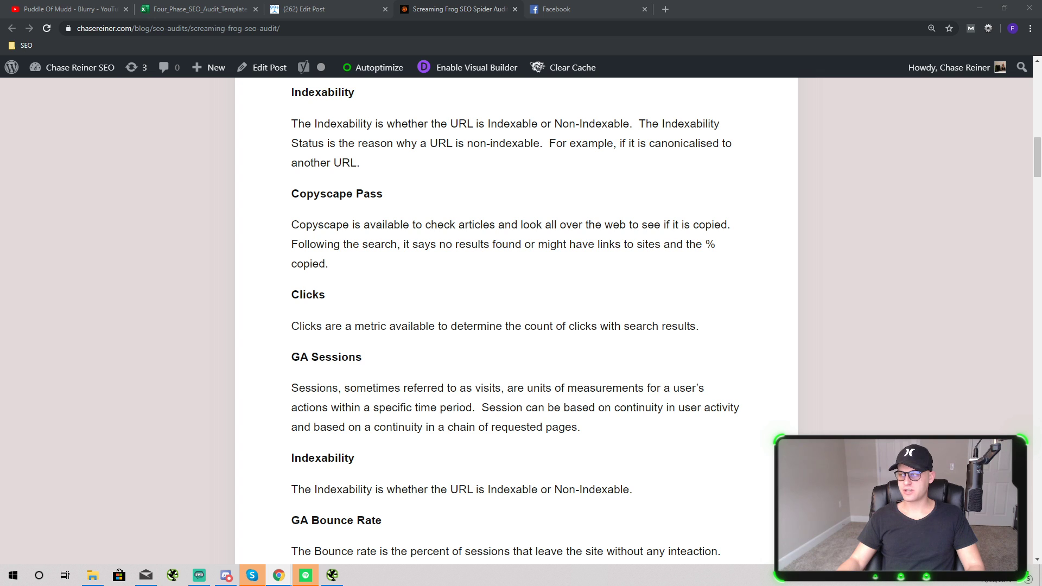
pyautogui.scroll(1, 457, 254)
pyautogui.scroll(-11, 435, 280)
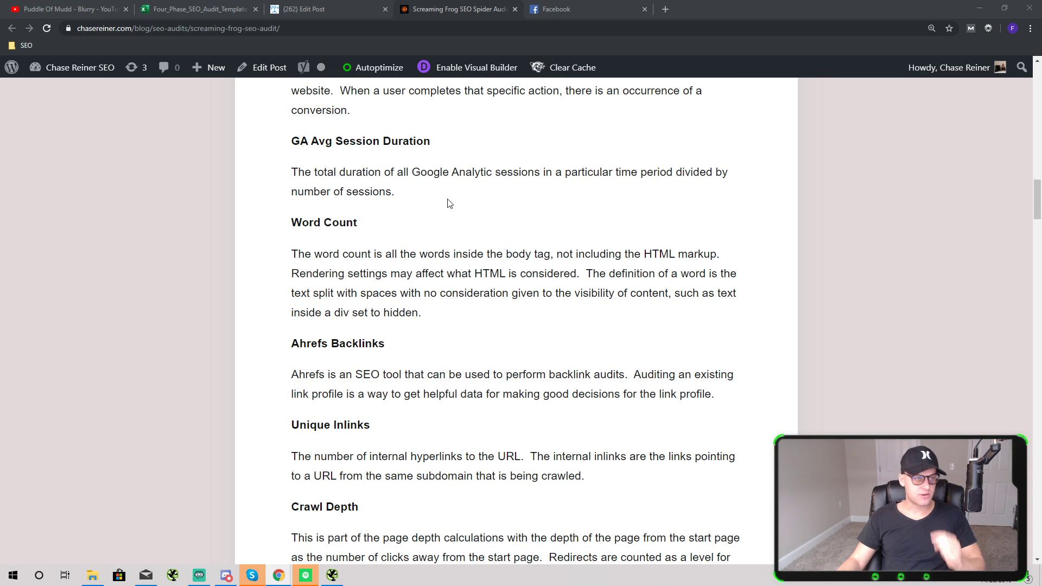
pyautogui.scroll(-1, 445, 183)
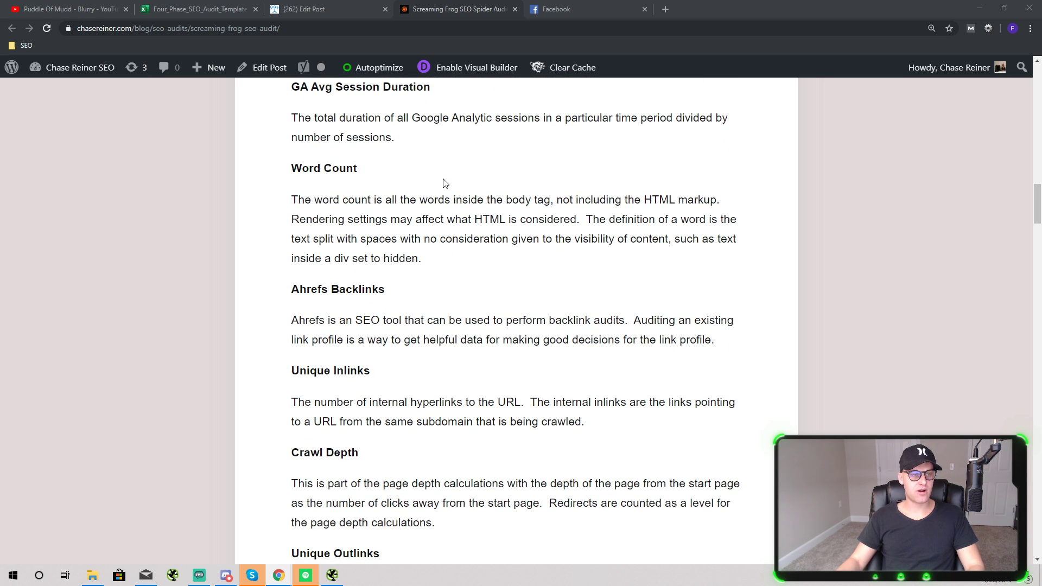
pyautogui.scroll(-5, 382, 190)
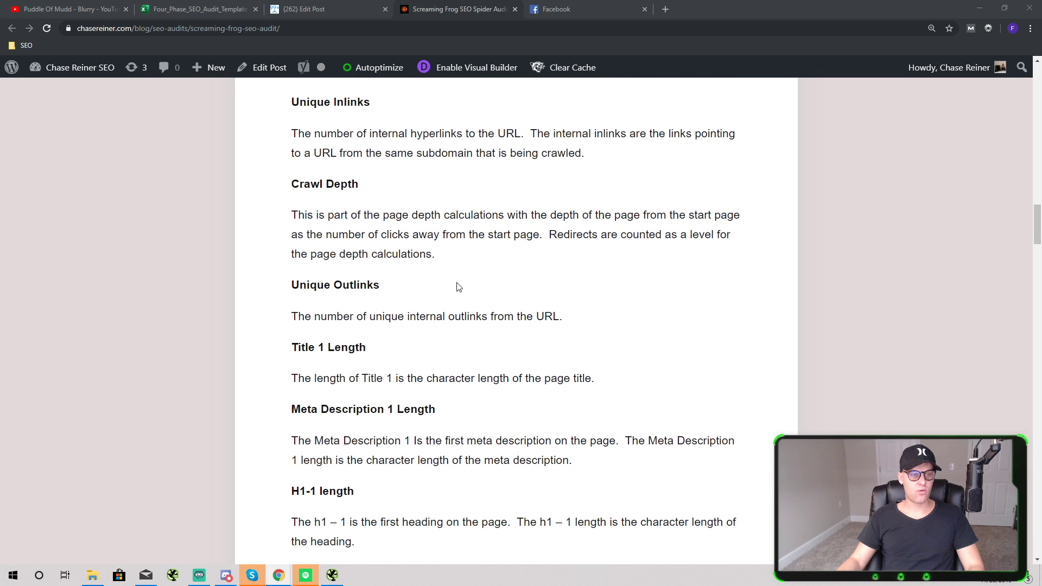
pyautogui.scroll(-2, 398, 293)
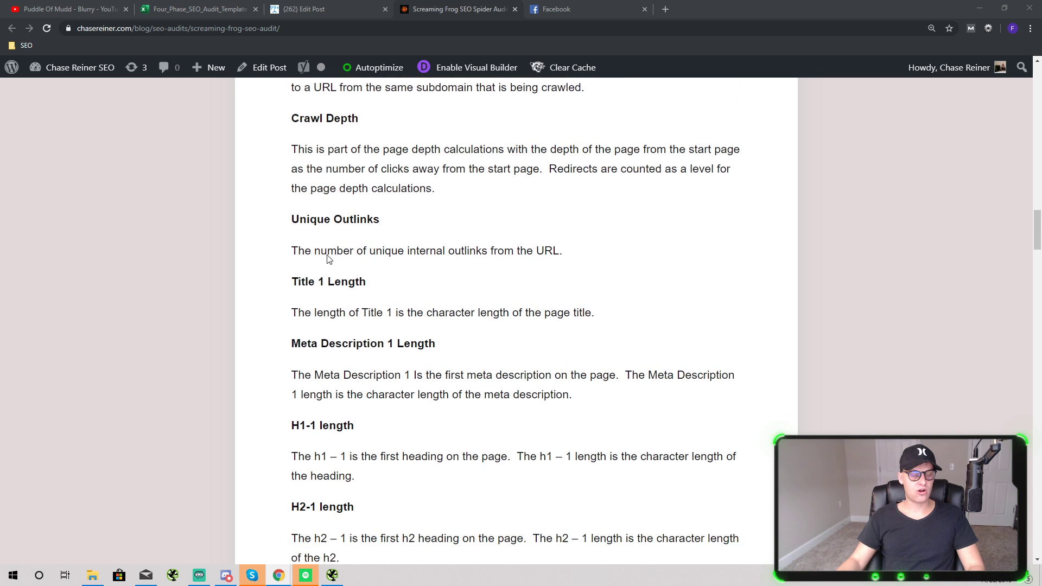
pyautogui.scroll(-5, 406, 290)
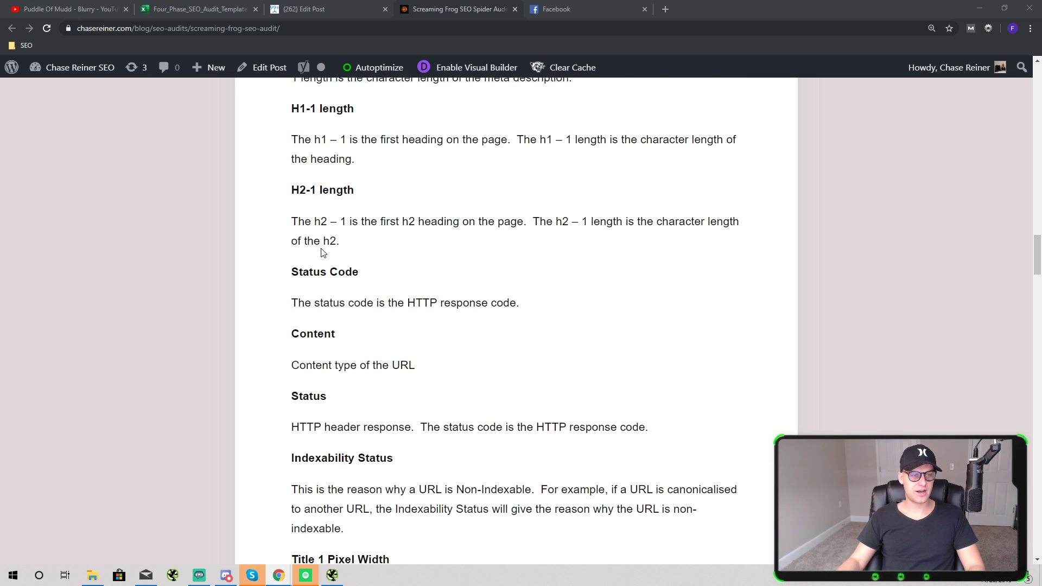
pyautogui.scroll(-8, 349, 260)
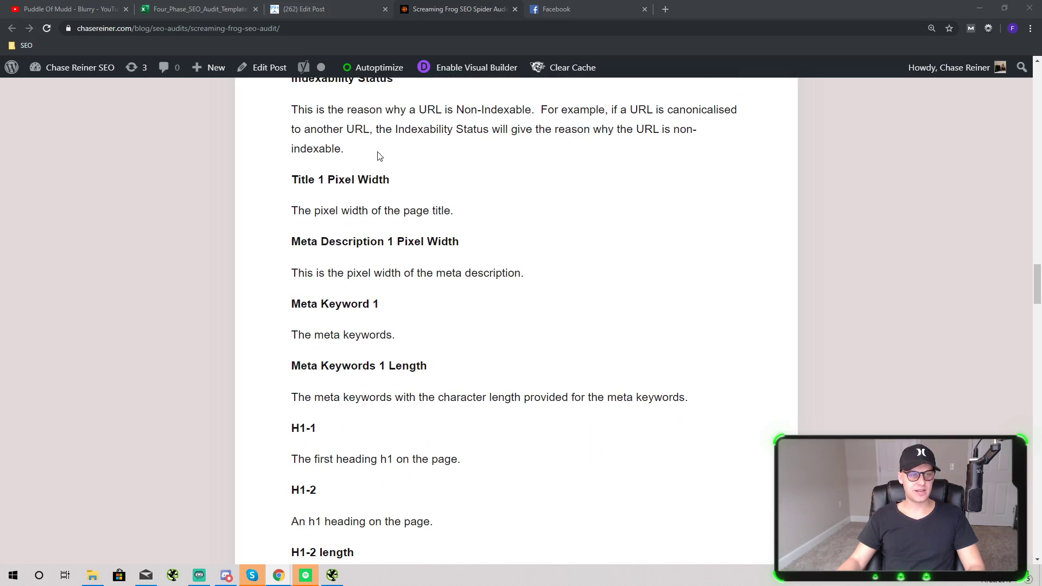
pyautogui.scroll(-20, 572, 193)
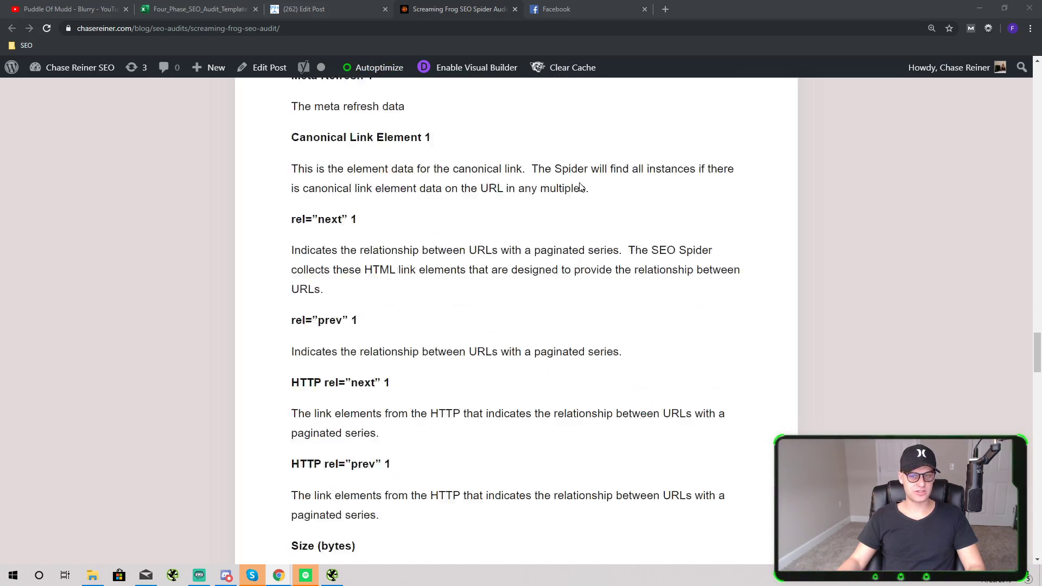
pyautogui.scroll(-20, 580, 187)
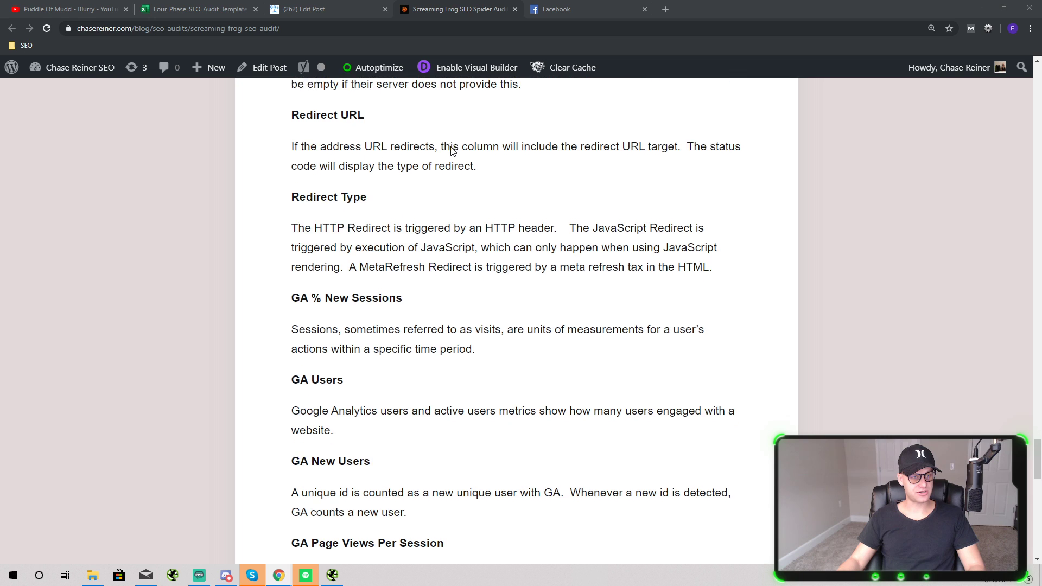
pyautogui.scroll(-3, 452, 150)
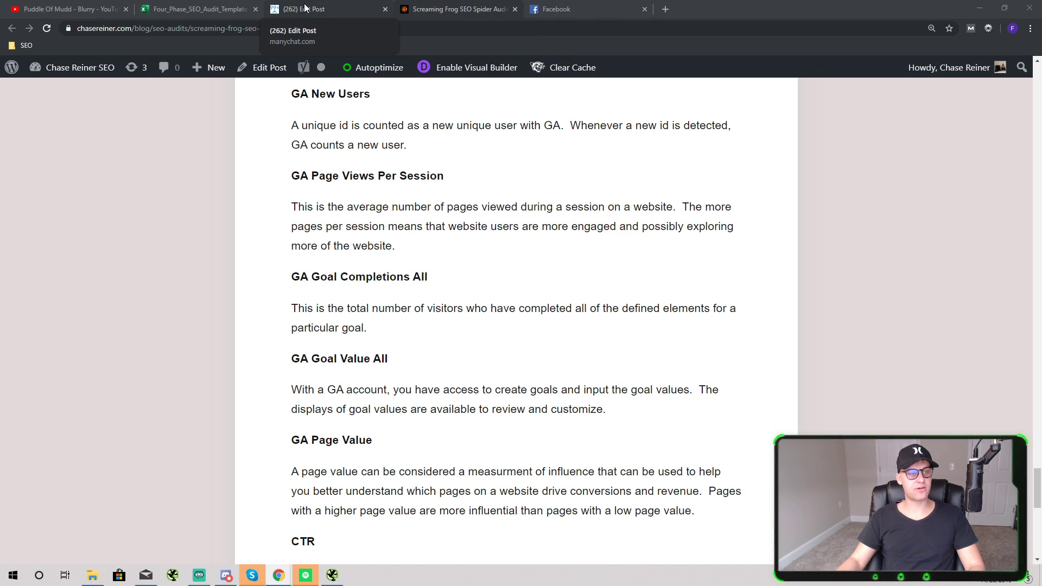
# Close the ManyChat Edit Post page and go back up through the tutorial's metric definitions.
pyautogui.click(385, 9)
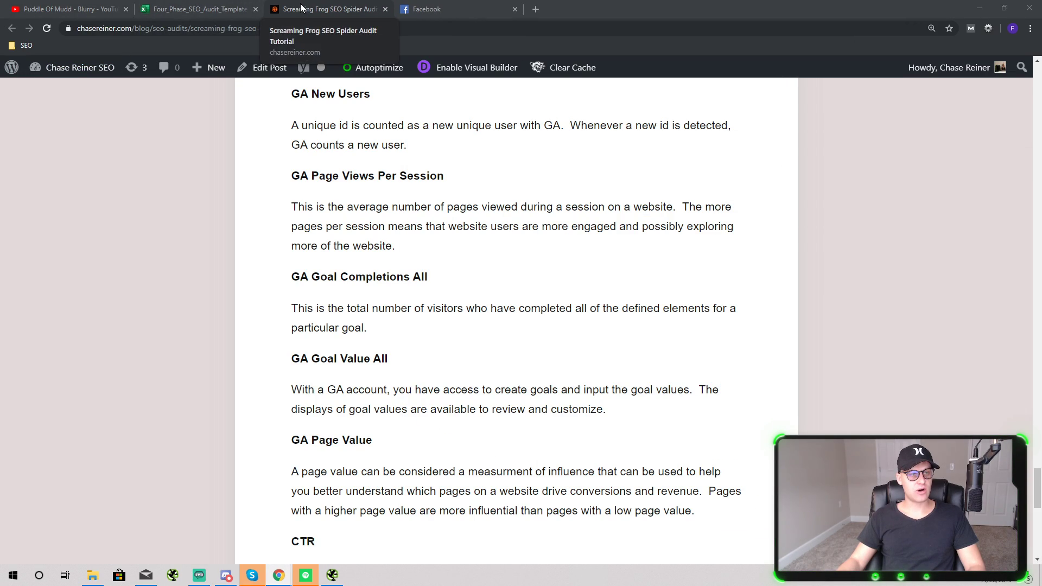
pyautogui.scroll(8, 867, 241)
pyautogui.scroll(13, 867, 241)
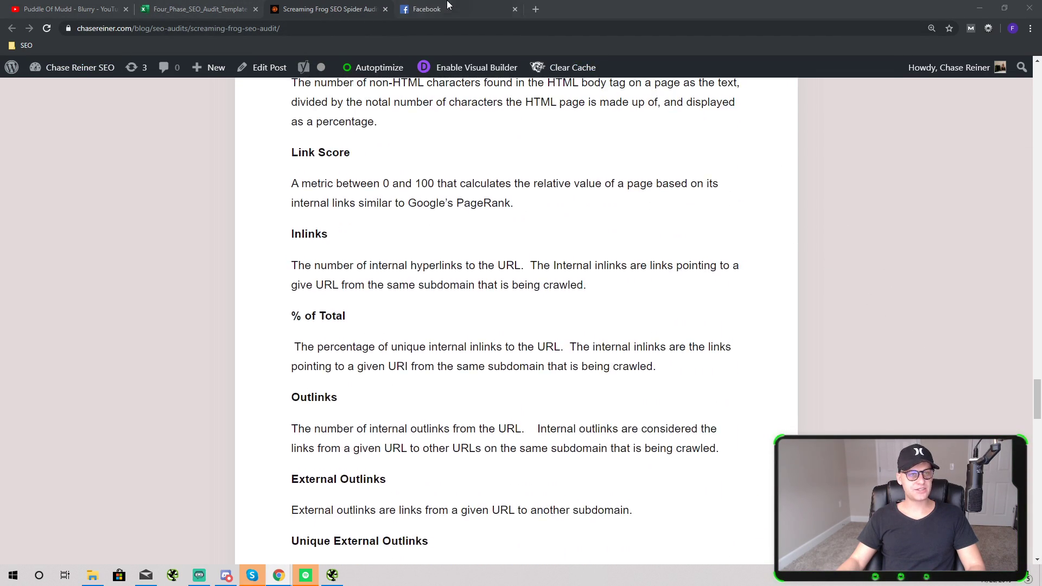
# Open the chasereiner.com SEO audit checklist template page in a new browser tab.
pyautogui.click(533, 8)
pyautogui.write('c')
pyautogui.press('Return')
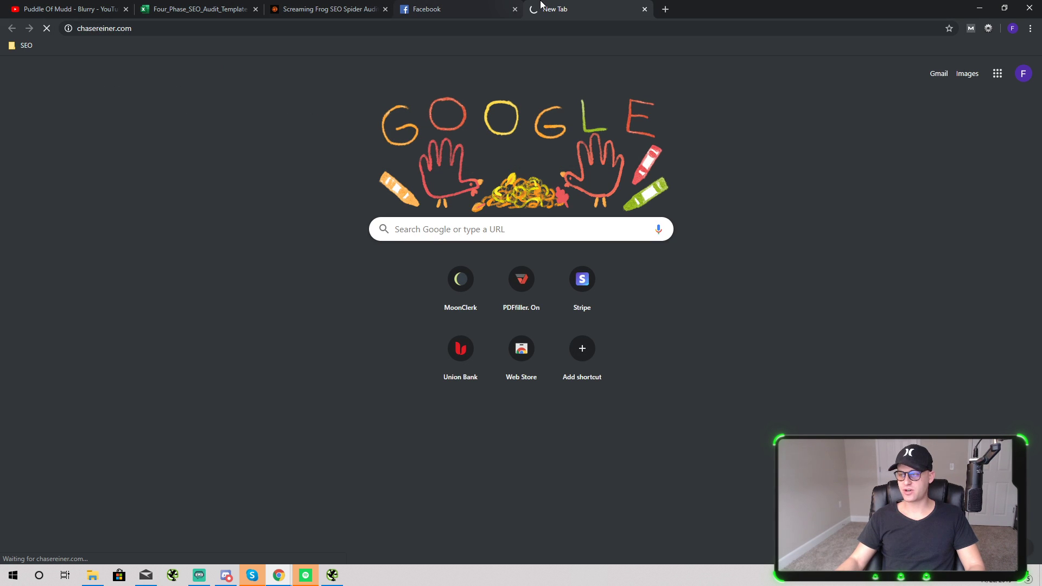
pyautogui.scroll(-7, 577, 320)
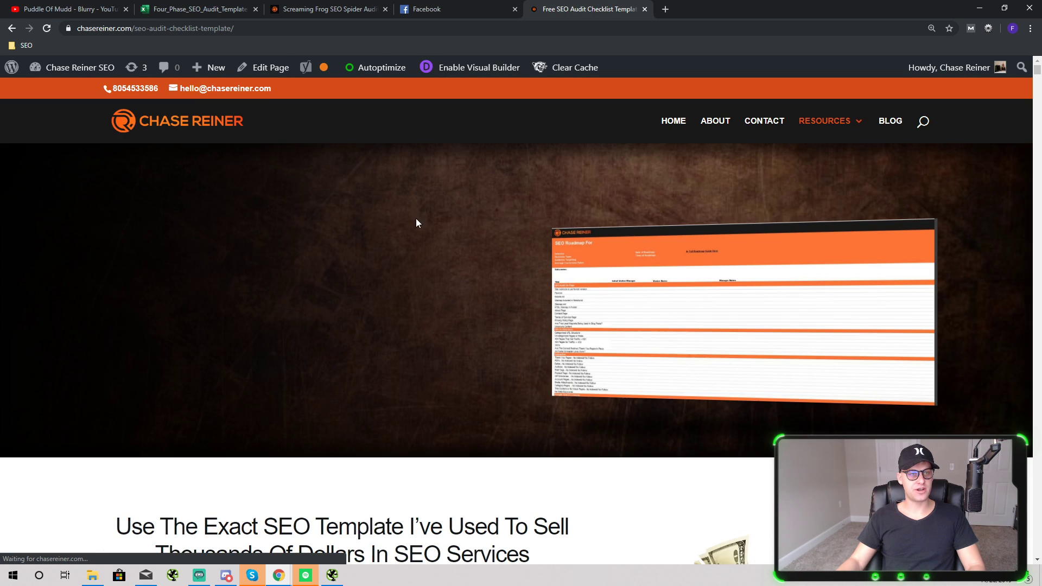
# Return to the Four_Phase_SEO_Audit_Template workbook and show the first columns of its Screaming Frog crawl sheet.
pyautogui.click(199, 9)
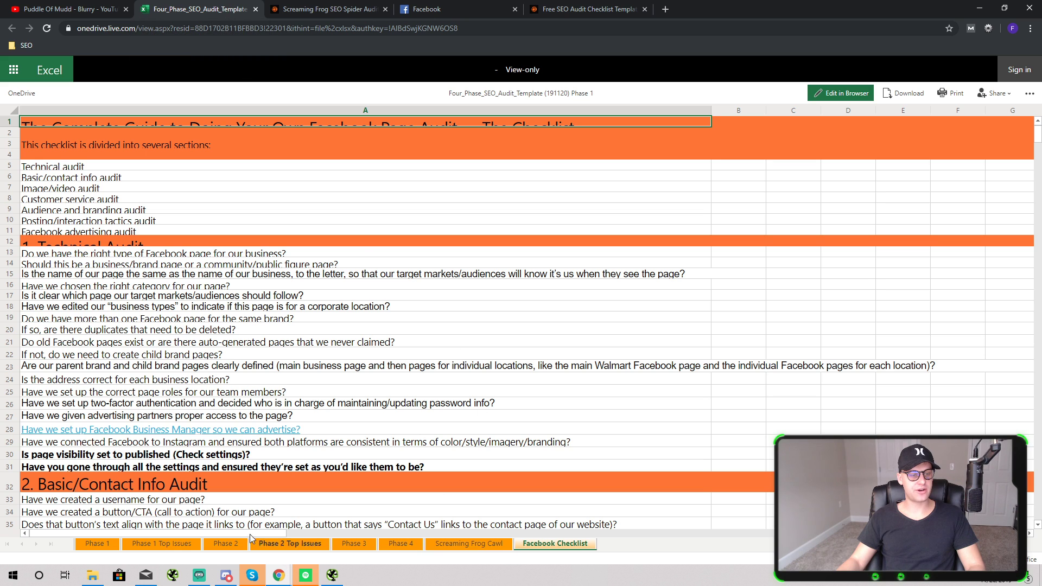
pyautogui.click(460, 544)
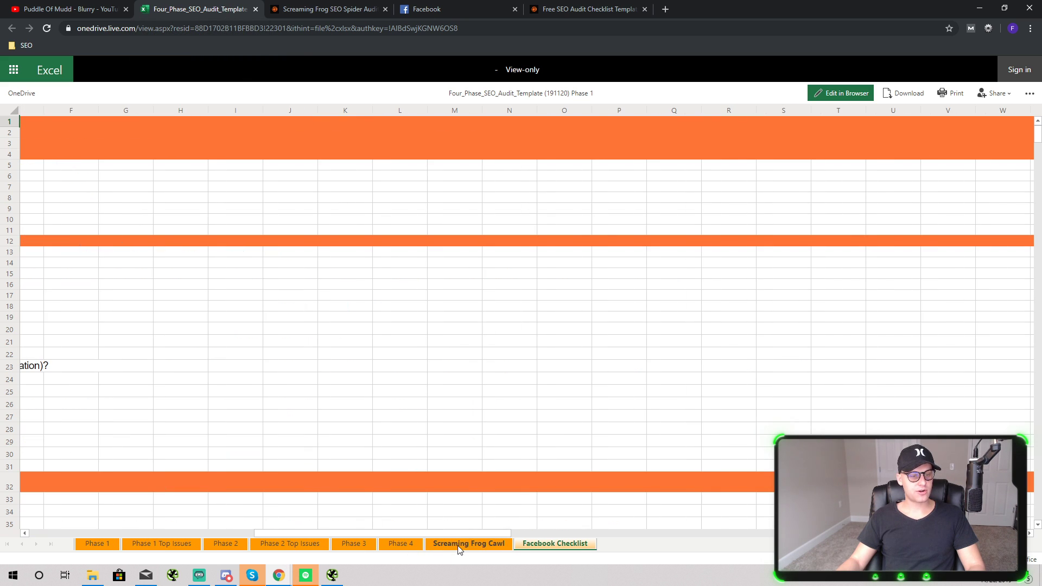
pyautogui.moveTo(249, 535); pyautogui.dragTo(158, 535)
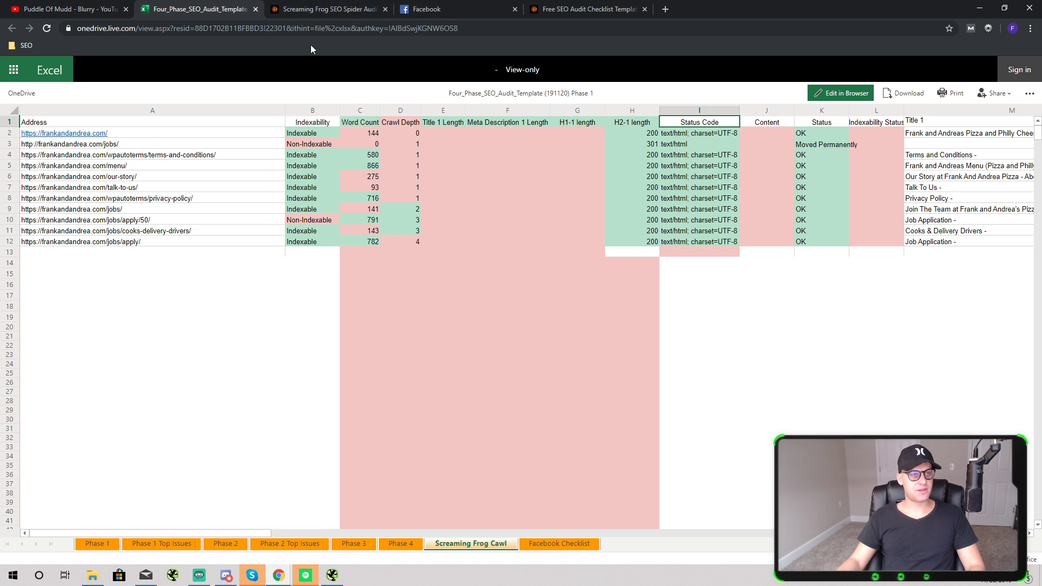
# Load Google Drive in place of the template workbook and open the G Suite account's My Drive.
pyautogui.click(300, 32)
pyautogui.write('drive')
pyautogui.press('Return')
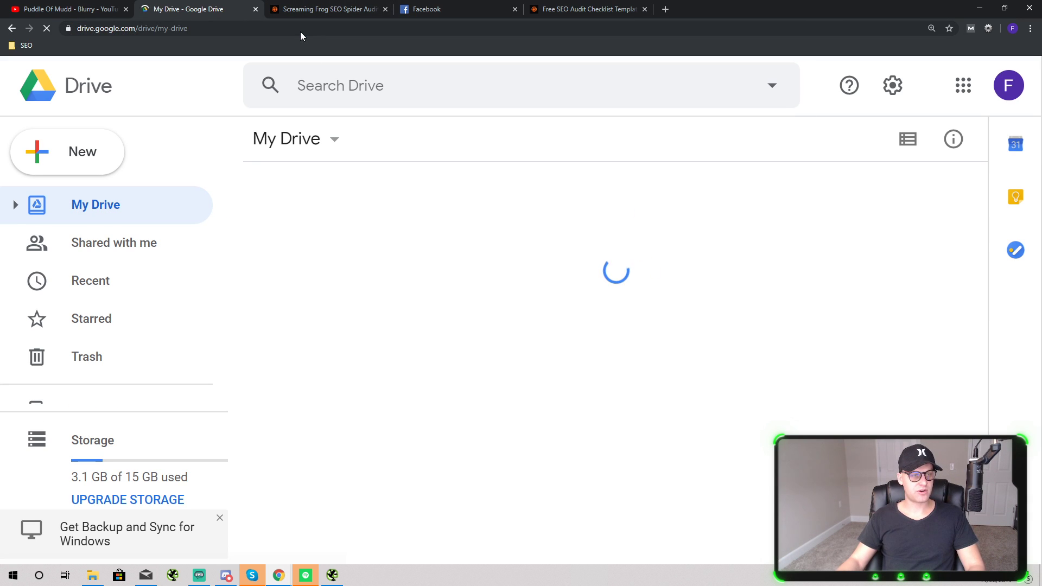
pyautogui.click(998, 96)
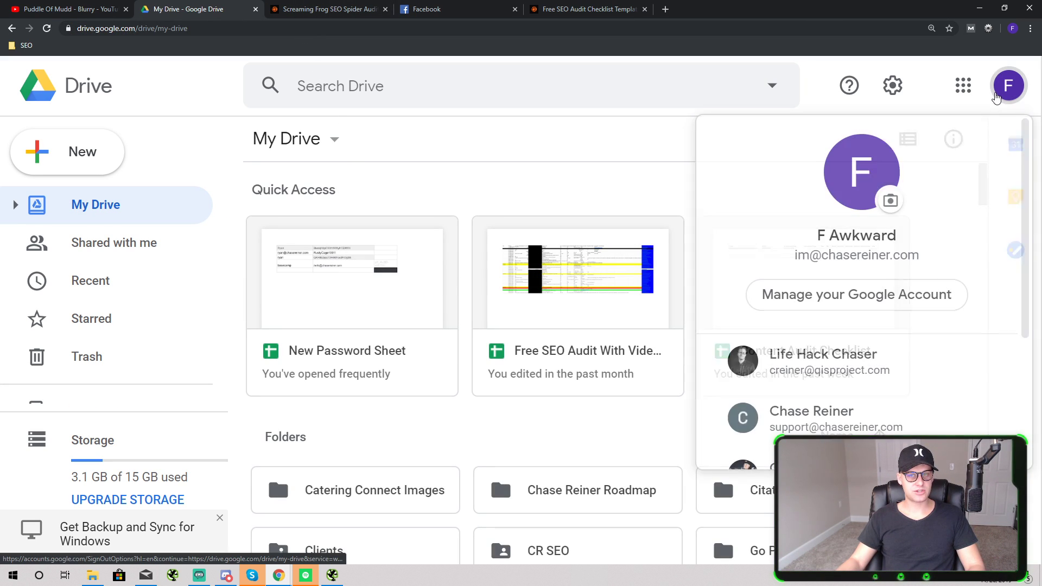
pyautogui.click(814, 361)
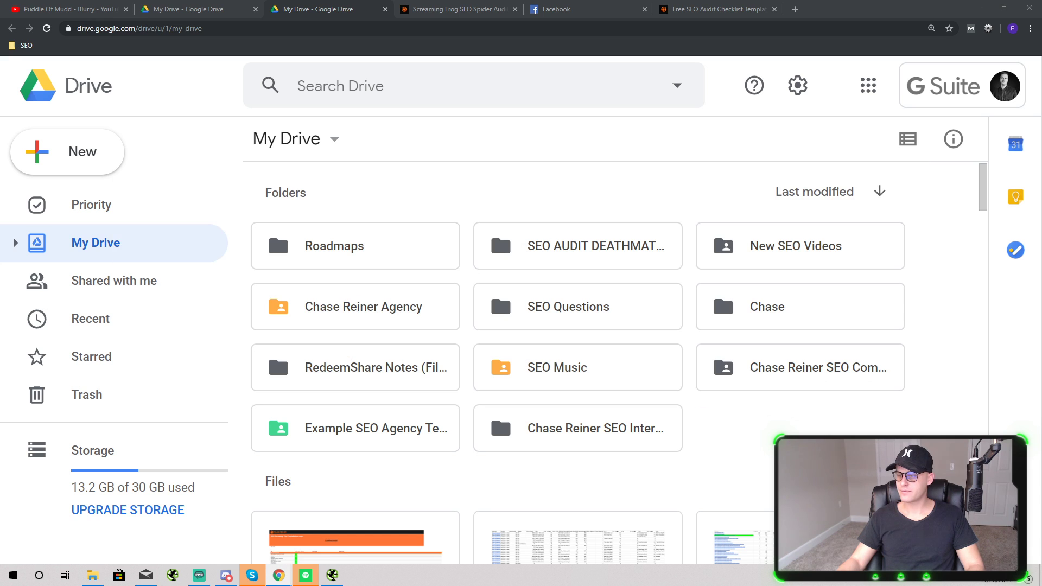
# Open the "SEO Audit For ChaseReiner.com" workbook from the My Drive files in Google Sheets.
pyautogui.scroll(-4, 417, 349)
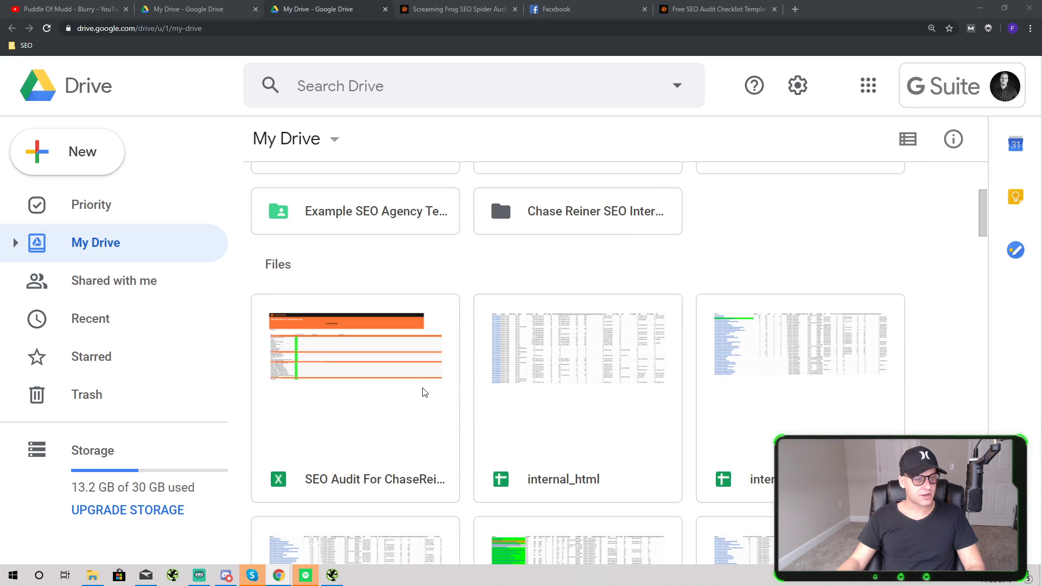
pyautogui.doubleClick(411, 372)
pyautogui.click(543, 94)
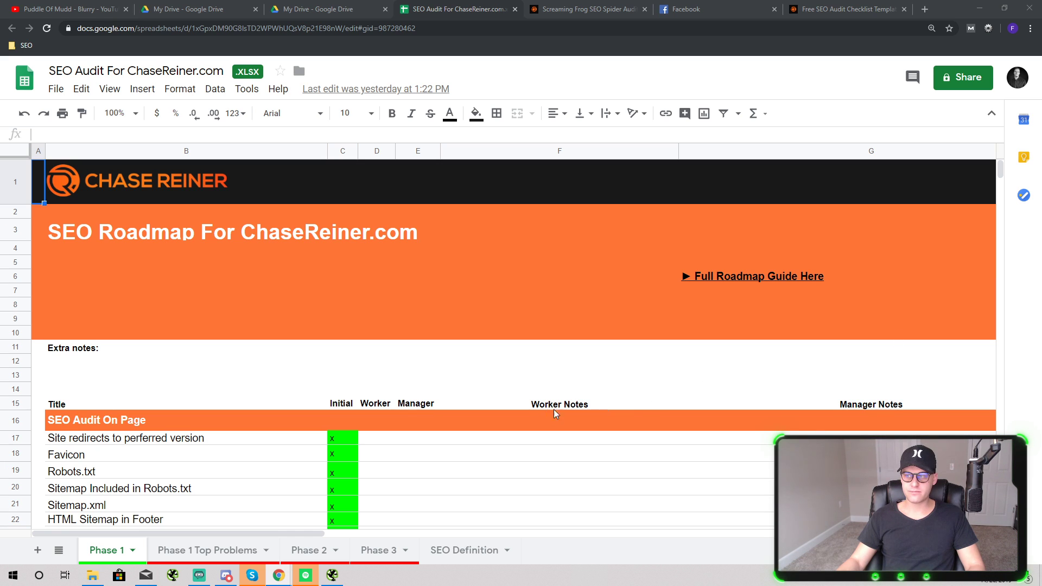
# Review the Phase 1 checklist rows covering on-page audit, site architecture and indexation.
pyautogui.scroll(-8, 564, 411)
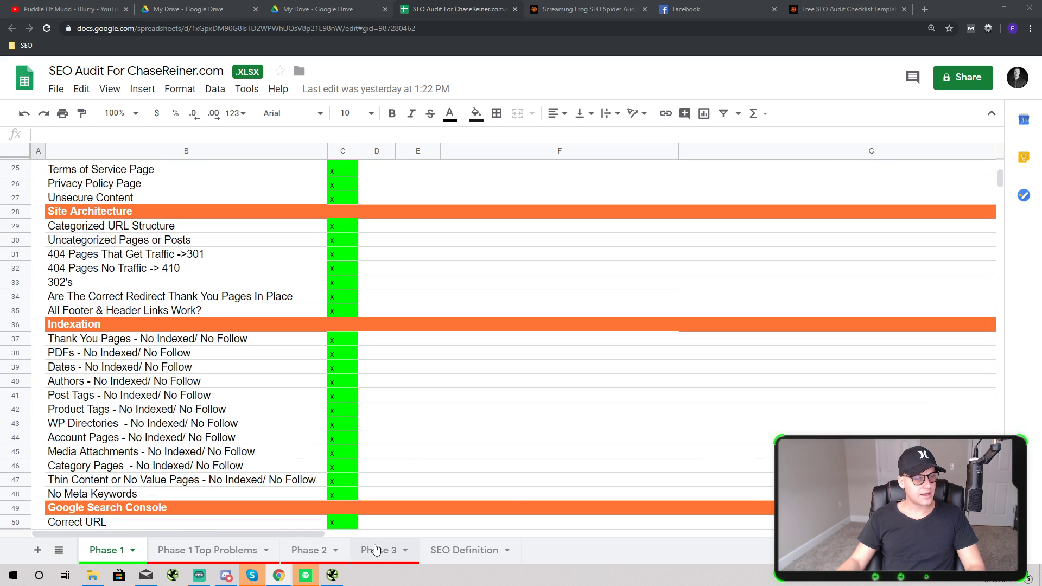
pyautogui.click(683, 544)
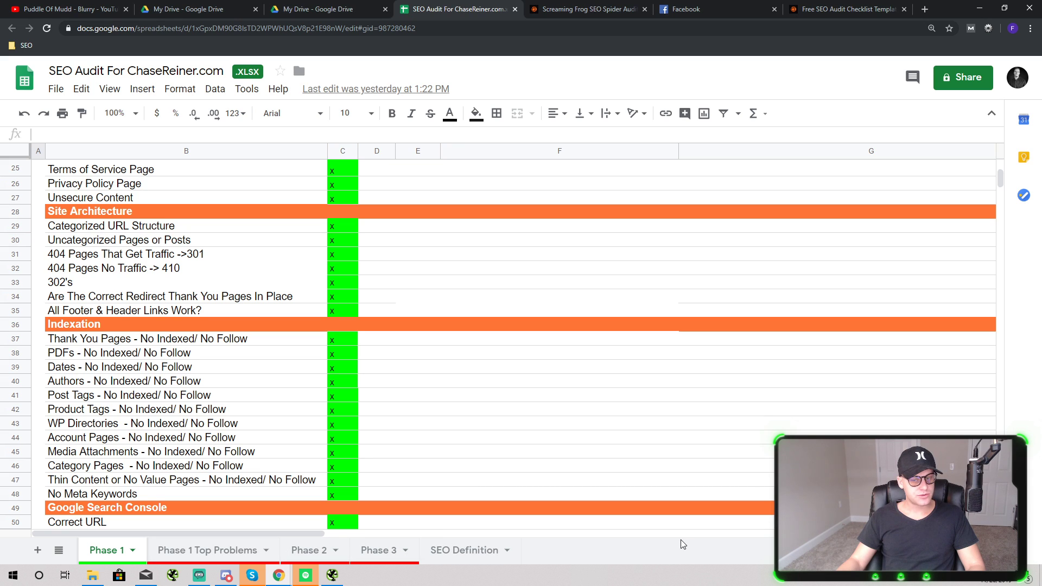
pyautogui.scroll(2, 401, 491)
# Look through the Phase 3 and Phase 1 Top Problems sheets and display the Phase 2 keyword sheet.
pyautogui.click(408, 549)
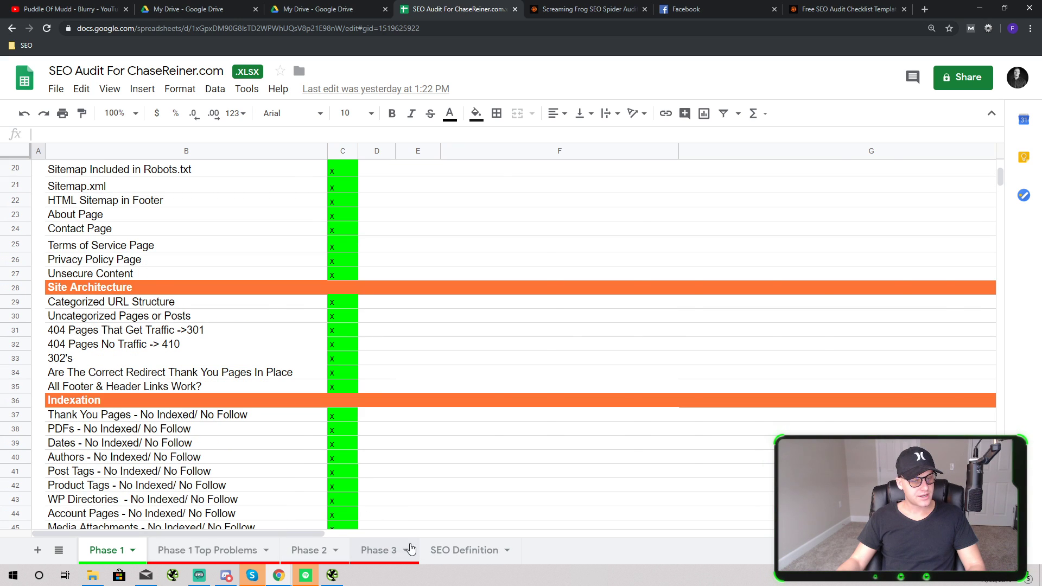
pyautogui.click(309, 550)
pyautogui.click(205, 552)
pyautogui.rightClick(239, 555)
pyautogui.click(319, 553)
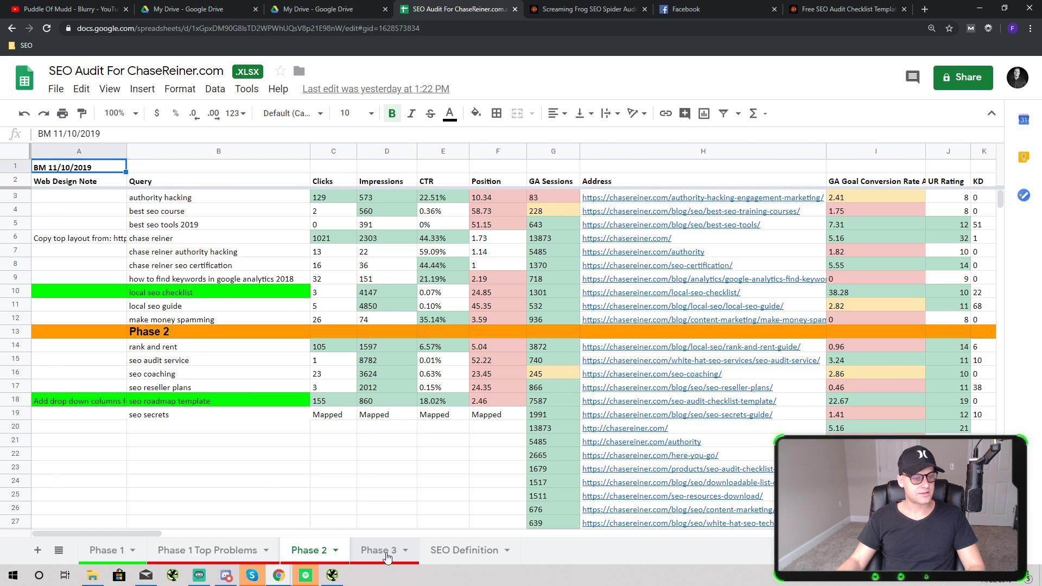
# Check the SEO Definition sheet and return to the Phase 3 sheet to view its per-page crawl metrics.
pyautogui.click(394, 559)
pyautogui.click(447, 554)
pyautogui.click(388, 552)
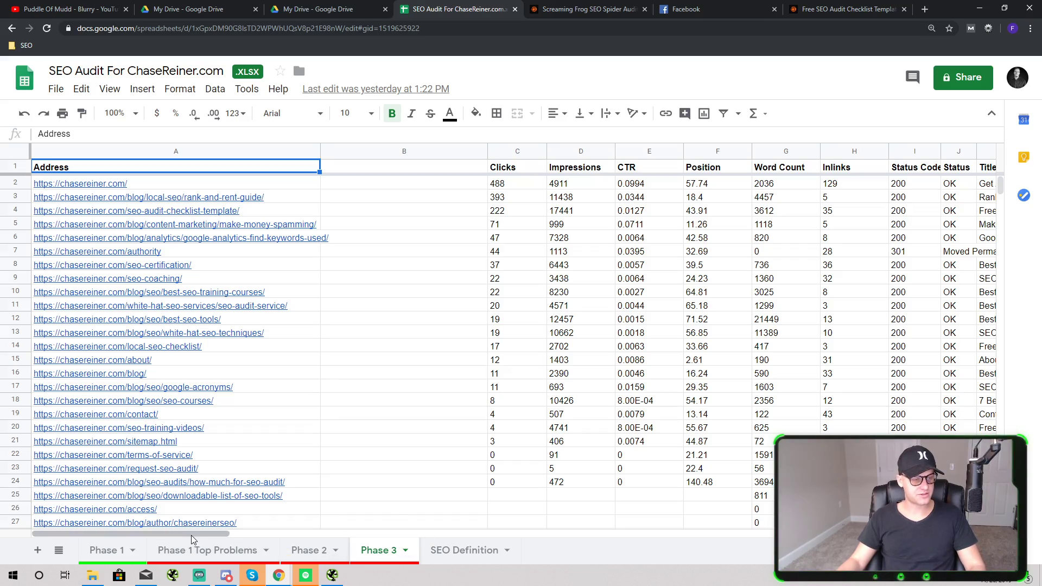
pyautogui.moveTo(191, 538); pyautogui.dragTo(107, 532)
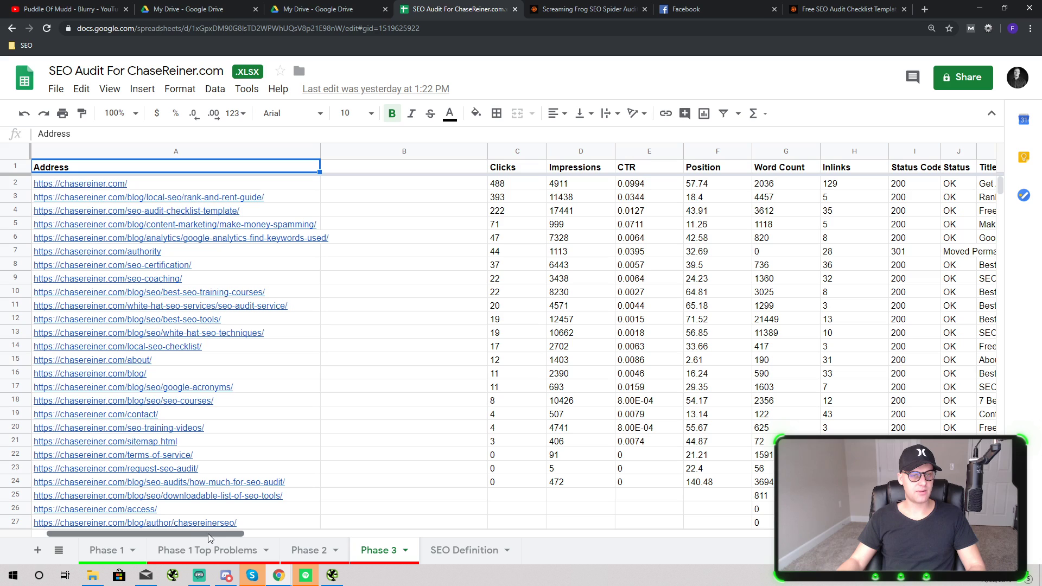
# Look across the Phase 3 sheet's metric and title columns and minimize the browser to reveal Screaming Frog.
pyautogui.moveTo(224, 535); pyautogui.dragTo(277, 535)
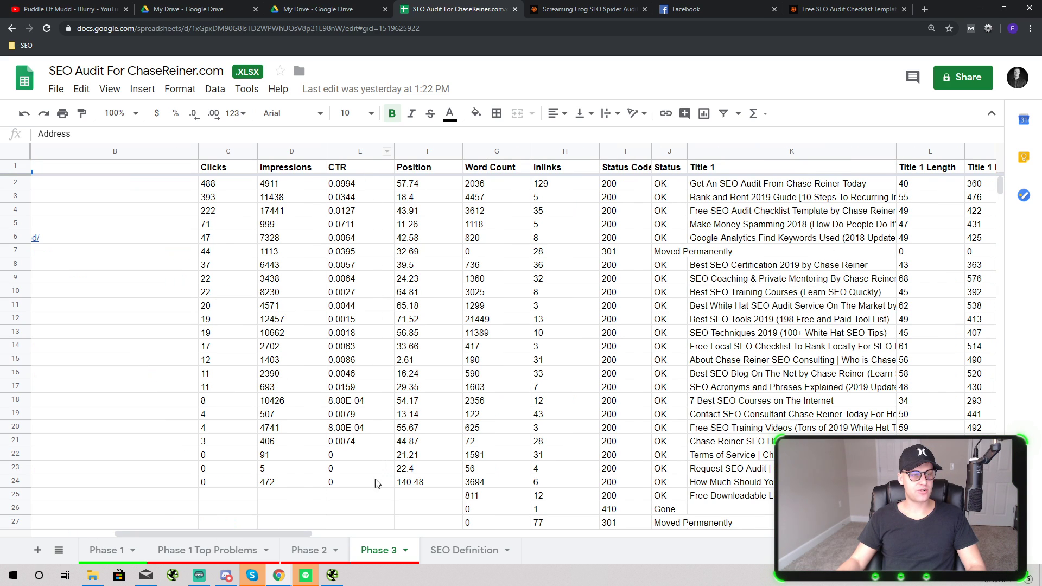
pyautogui.moveTo(304, 537); pyautogui.dragTo(212, 535)
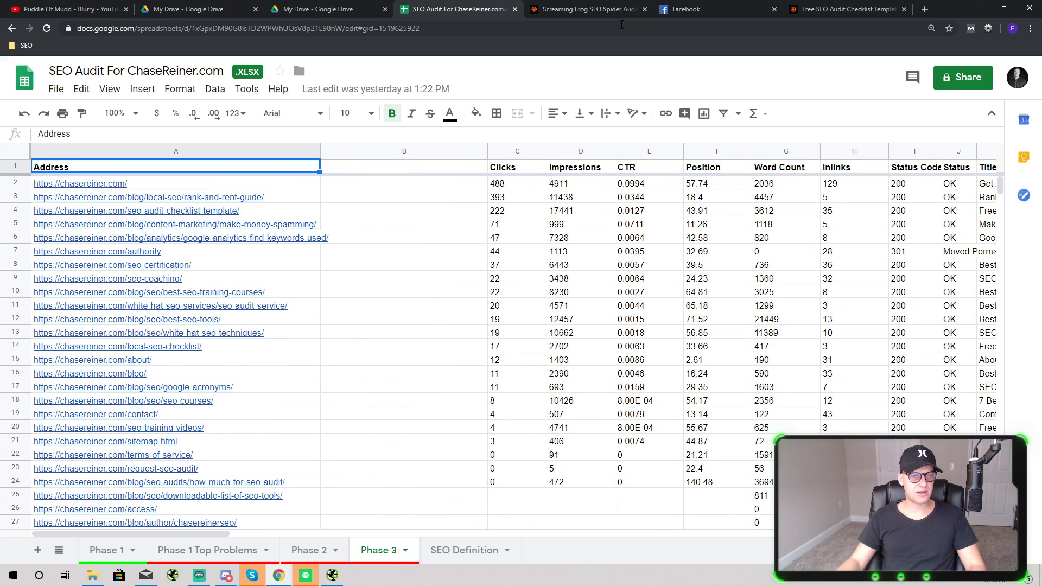
pyautogui.click(979, 9)
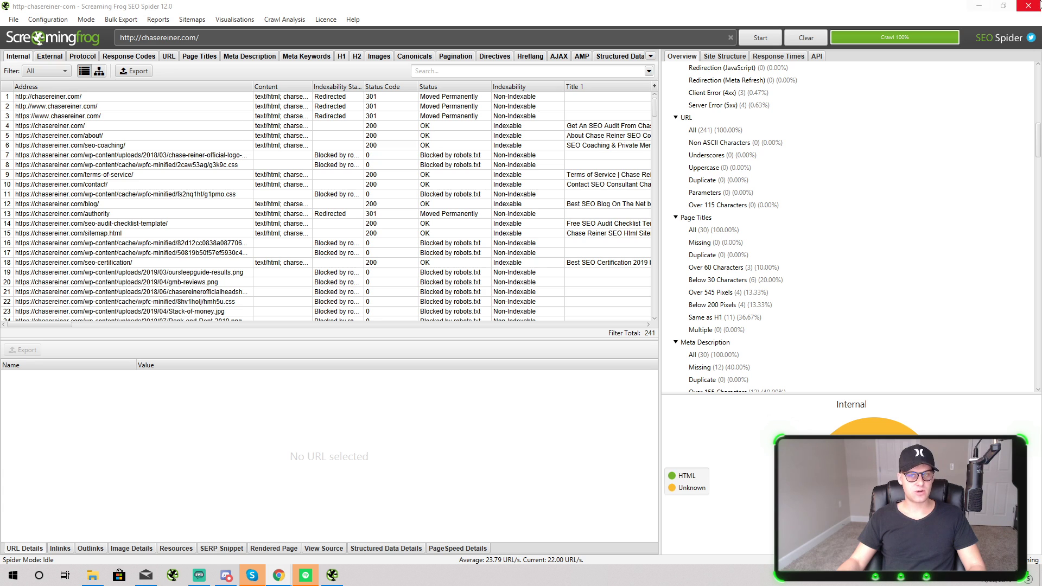
# Close the current Screaming Frog session, dismiss the Skype window and relaunch Screaming Frog SEO Spider.
pyautogui.click(1028, 6)
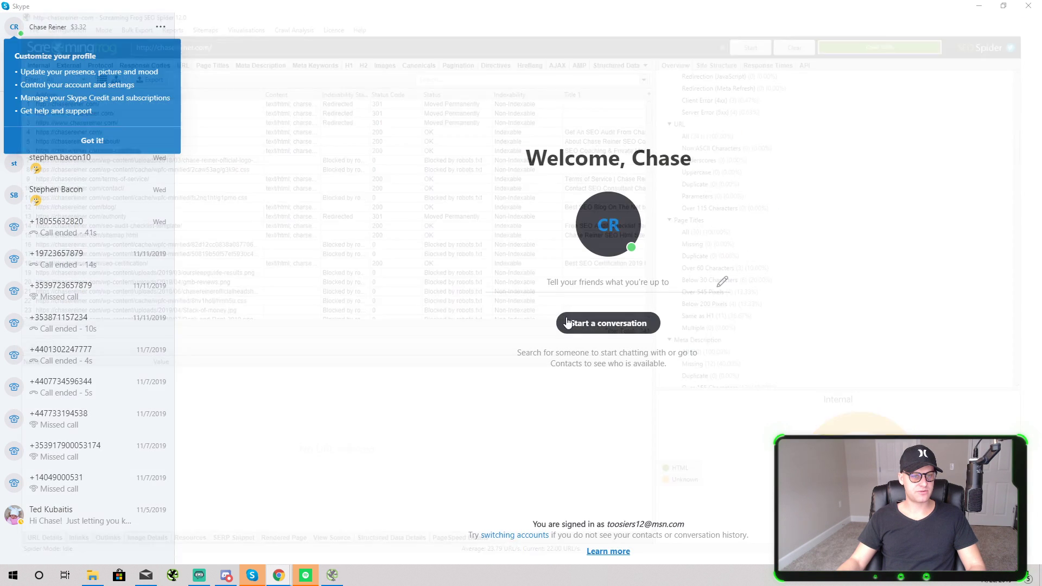
pyautogui.click(986, 6)
pyautogui.click(5, 570)
pyautogui.write('scre')
pyautogui.press('Return')
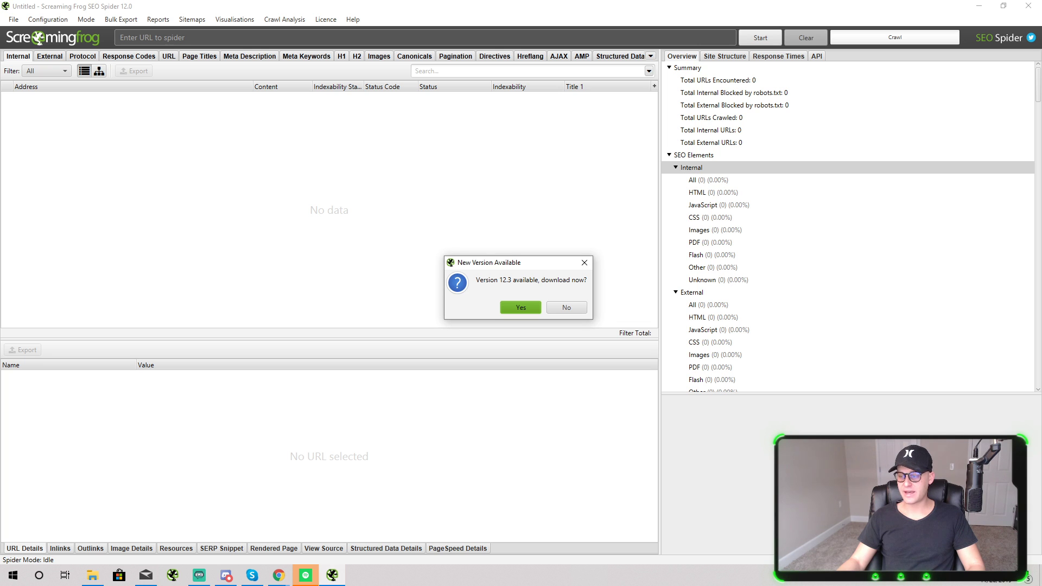
# Clear the Discord window away, return to Screaming Frog and decline the version 12.3 download.
pyautogui.hotkey('alt', 'Tab')
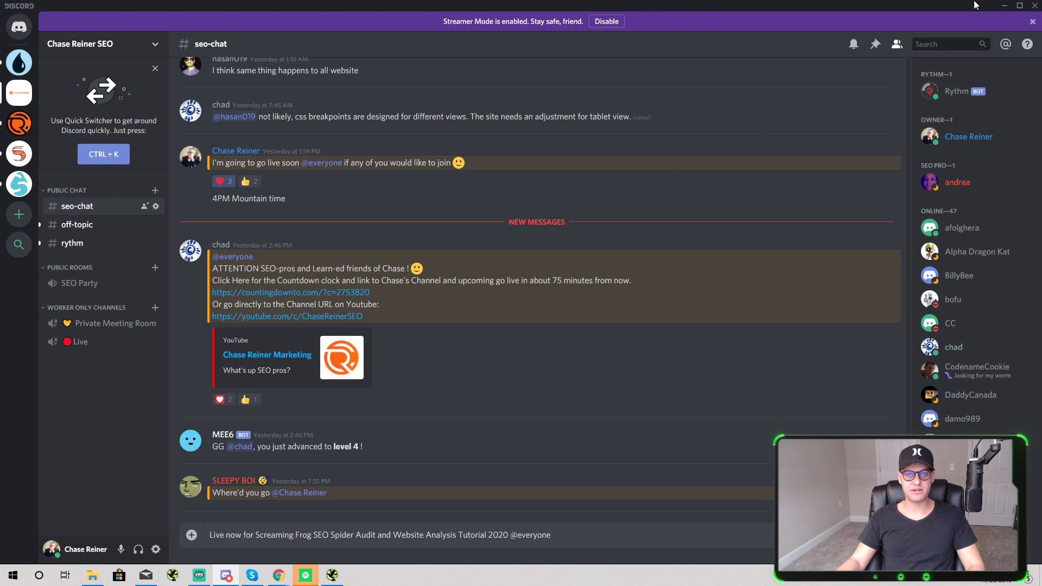
pyautogui.click(1021, 6)
pyautogui.click(867, 91)
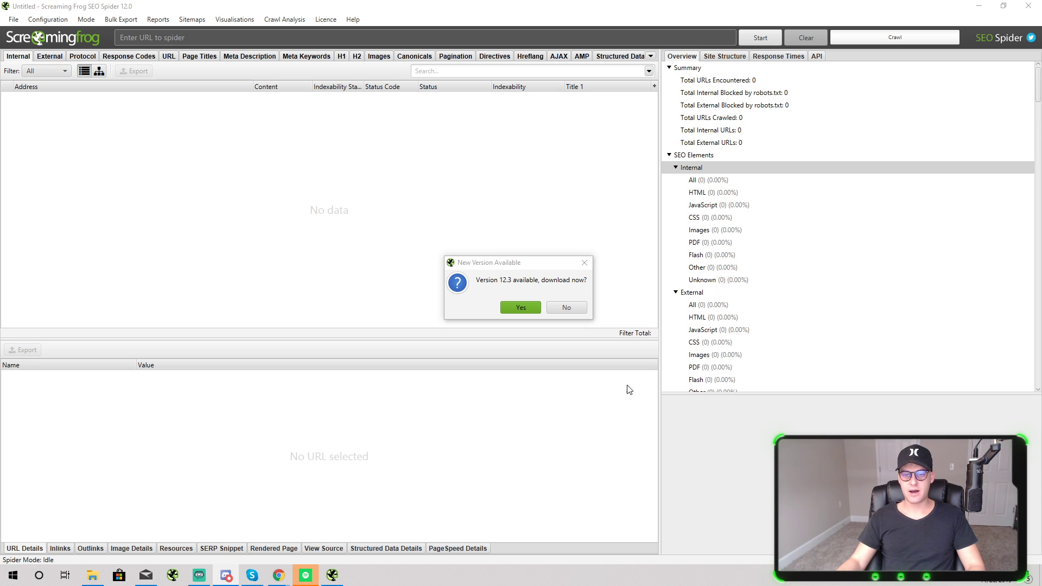
pyautogui.click(566, 307)
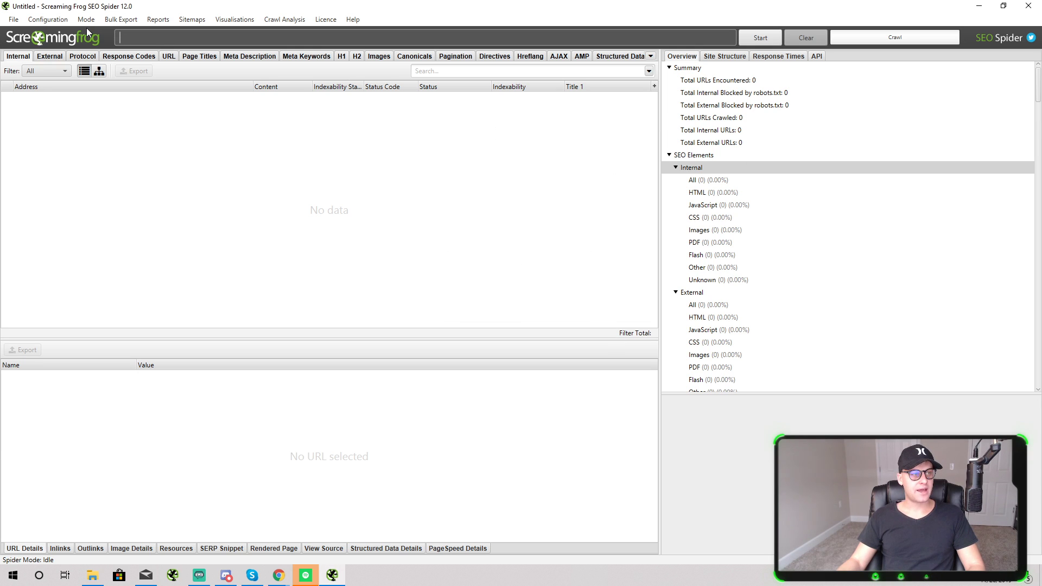
# Configure the SEO Spider's system memory allocation with the 8 GB preset.
pyautogui.click(70, 24)
pyautogui.moveTo(44, 211)
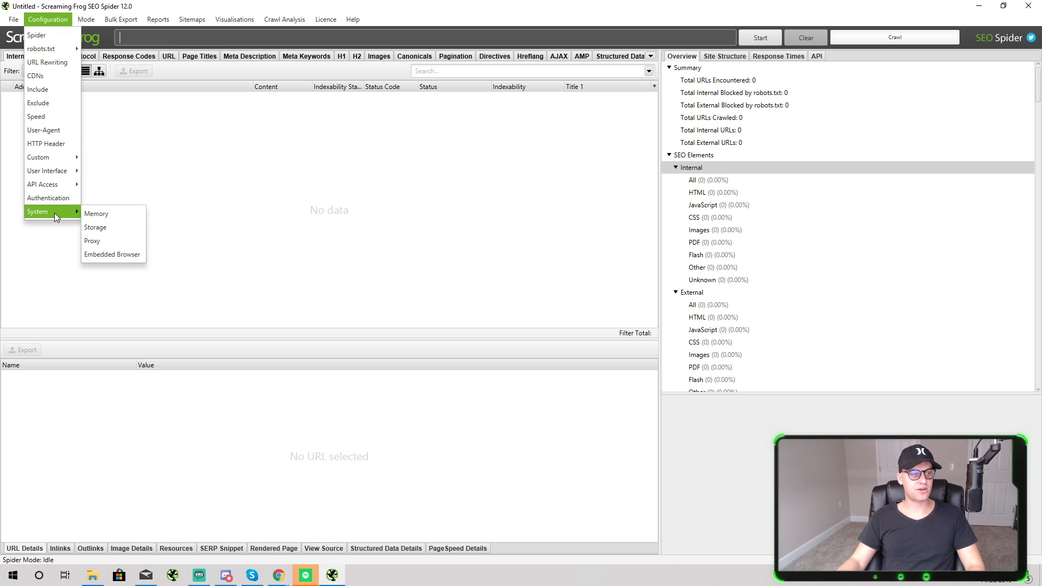
pyautogui.click(96, 215)
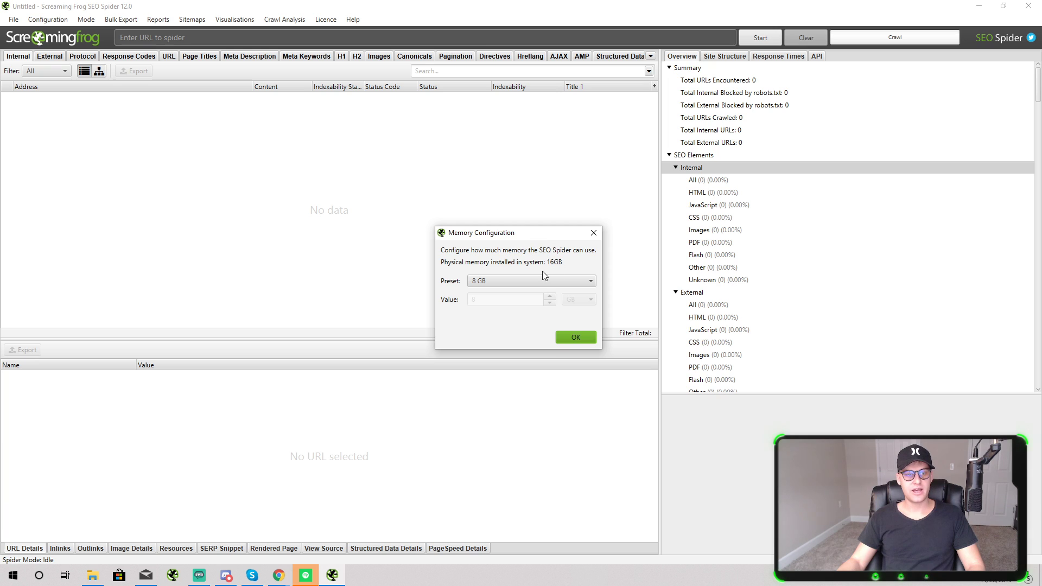
pyautogui.click(527, 281)
pyautogui.scroll(-1, 532, 308)
pyautogui.click(496, 359)
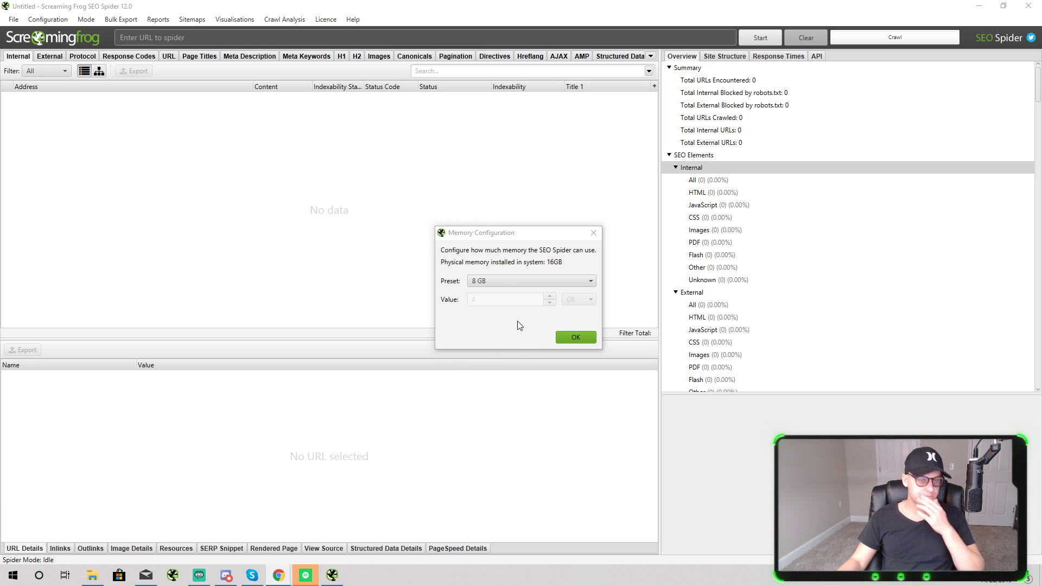
pyautogui.click(575, 338)
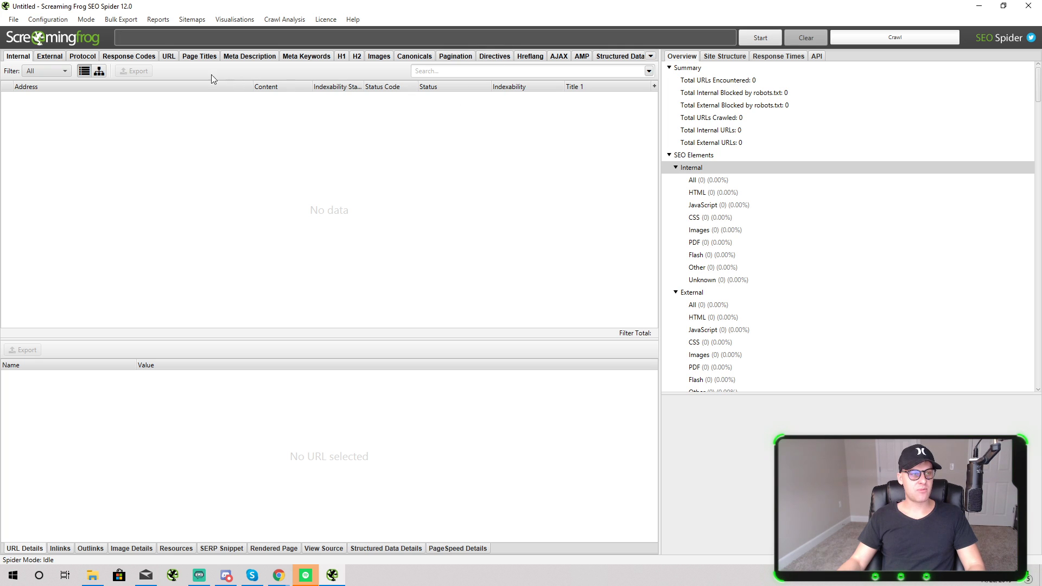
# Look over the available API Access integrations and the SEO elements listed in the crawl overview.
pyautogui.click(67, 19)
pyautogui.moveTo(77, 185)
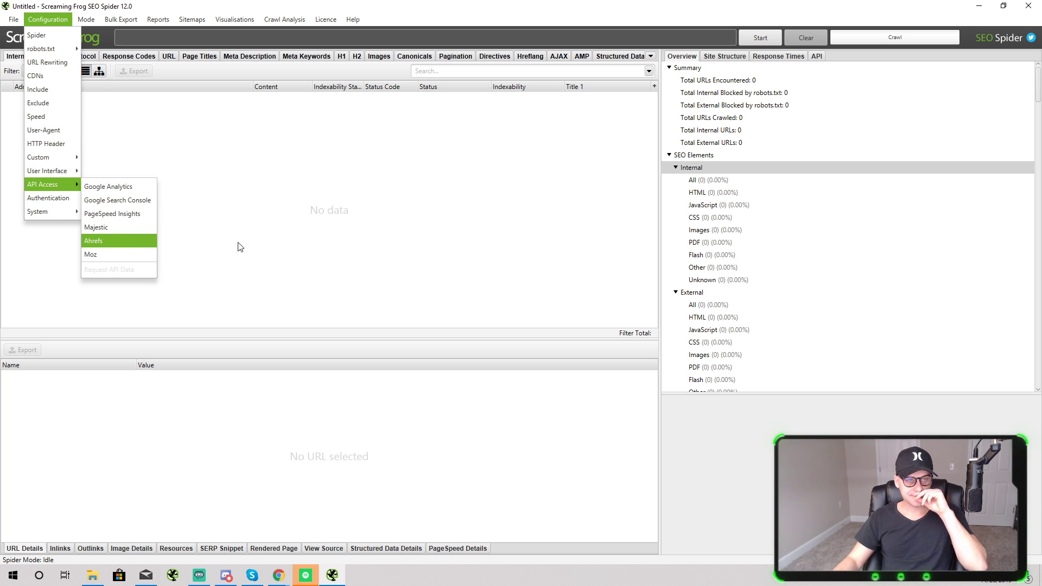
pyautogui.click(330, 231)
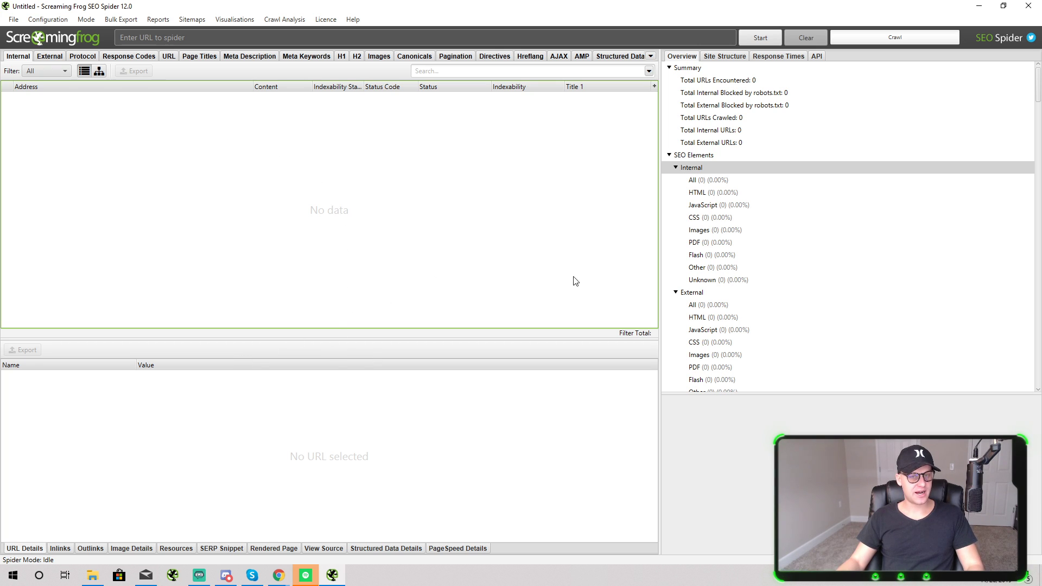
pyautogui.scroll(-4, 727, 282)
pyautogui.scroll(4, 726, 293)
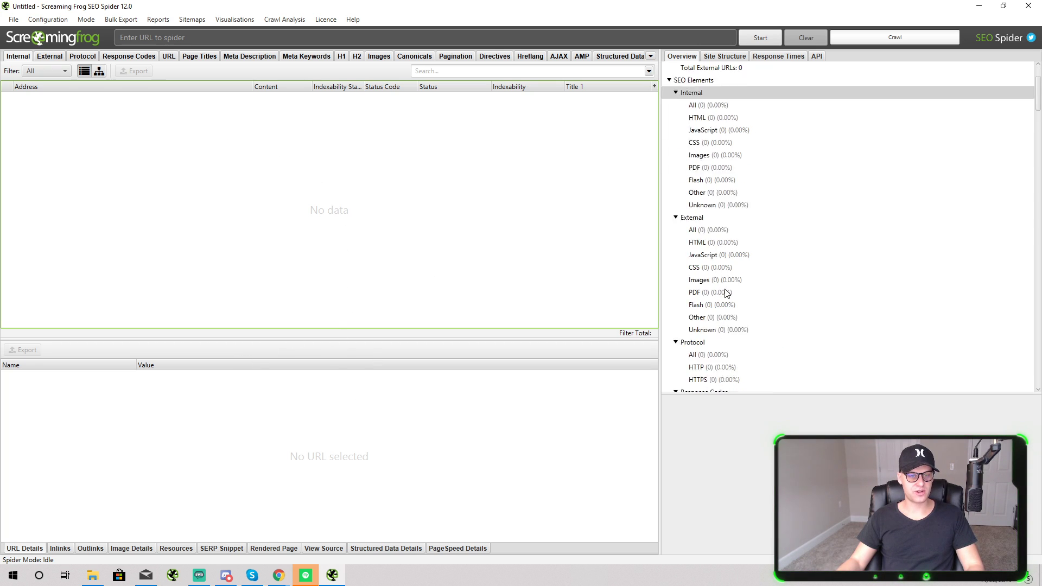
pyautogui.hotkey('alt', 'Tab')
pyautogui.press('Escape')
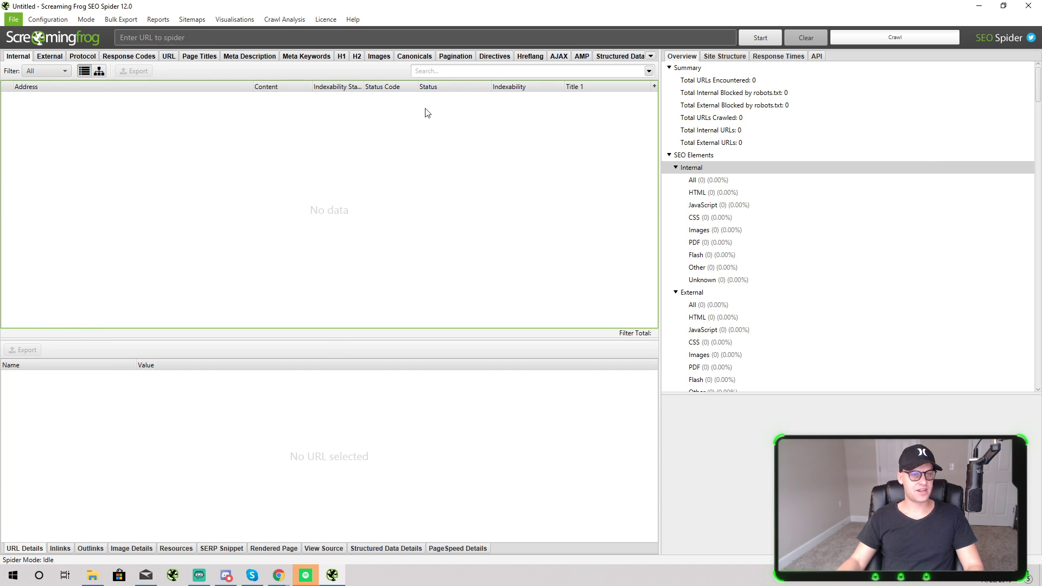
pyautogui.press('Left')
pyautogui.press('Escape')
pyautogui.press('Escape')
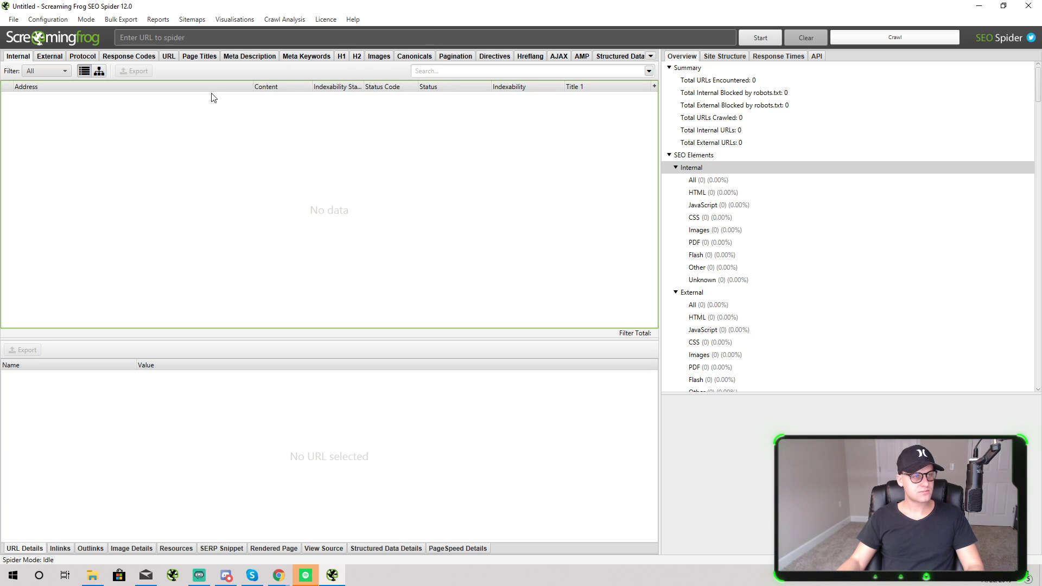
# Start a crawl of chasereiner.com and widen the results table to show more columns.
pyautogui.click(202, 41)
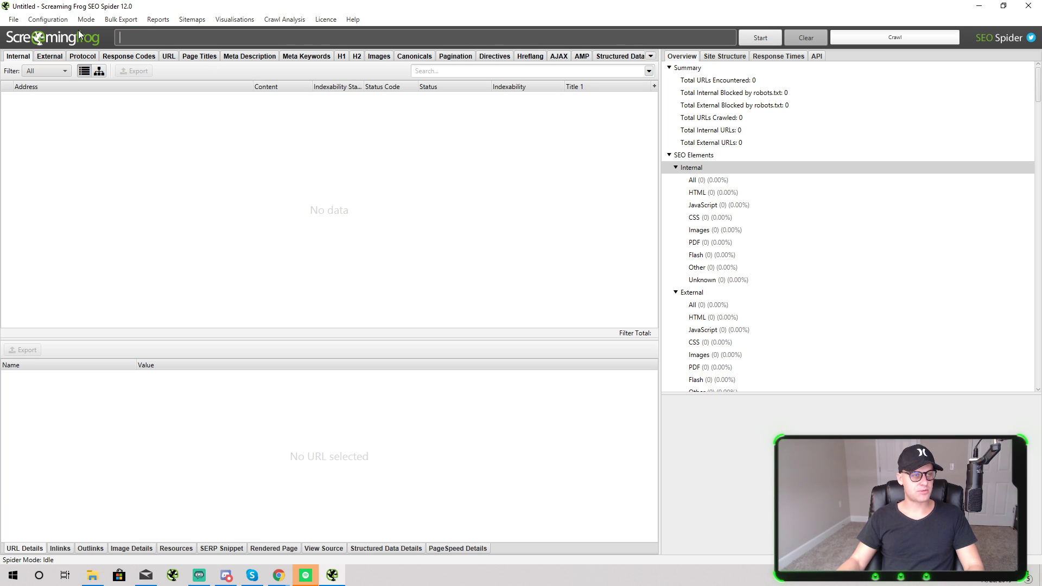
pyautogui.click(39, 22)
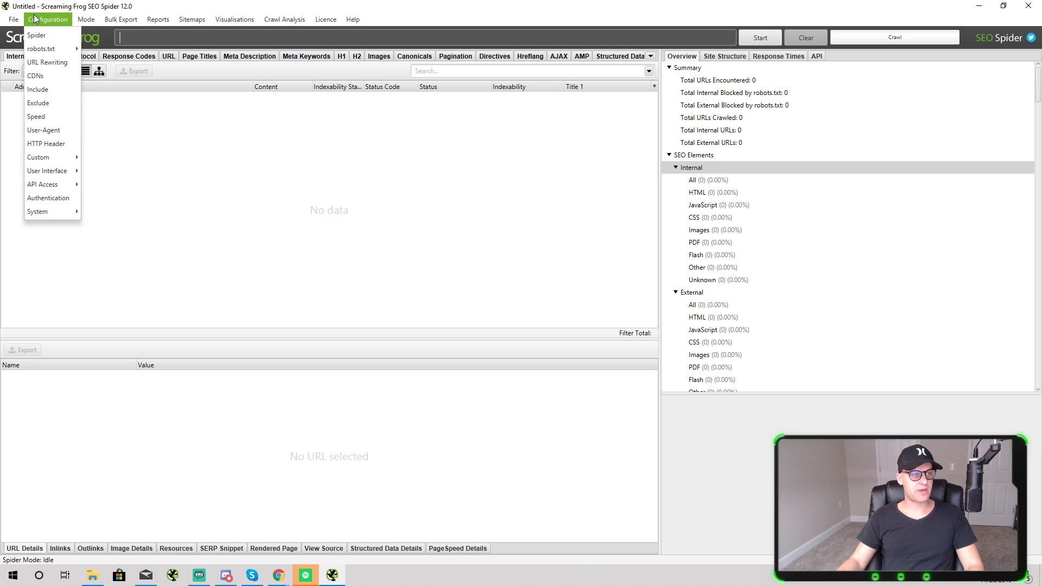
pyautogui.click(141, 39)
pyautogui.write('chasereiner.com')
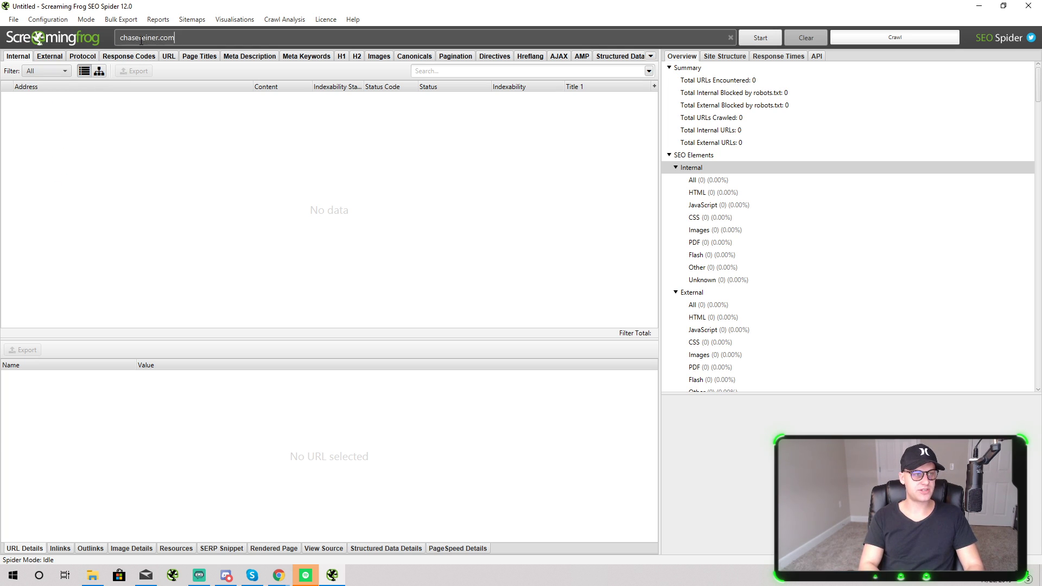
pyautogui.press('Return')
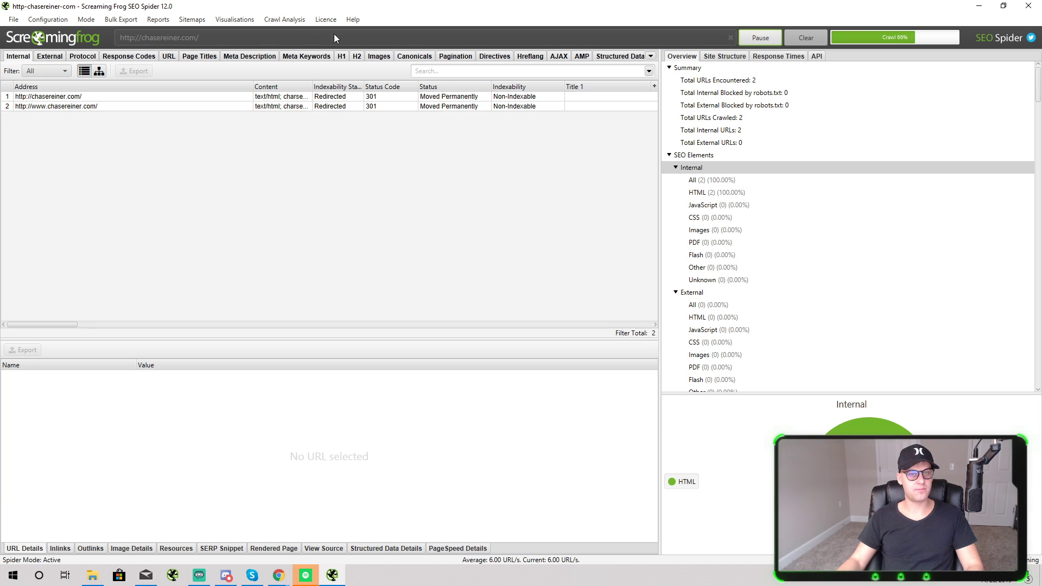
pyautogui.moveTo(662, 166); pyautogui.dragTo(846, 165)
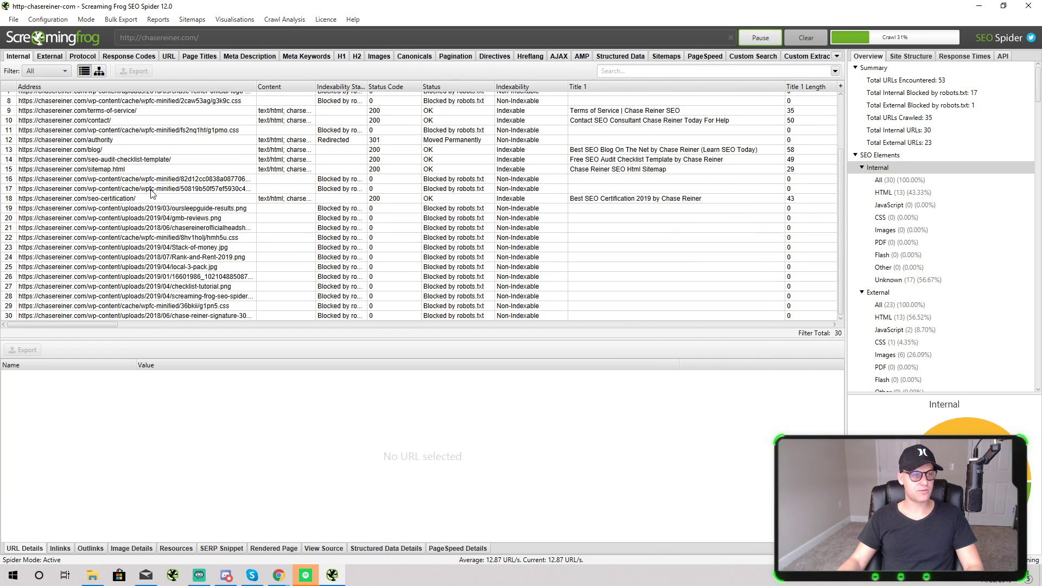
# Try filtering the internal crawl results by PDF and by Images.
pyautogui.click(27, 71)
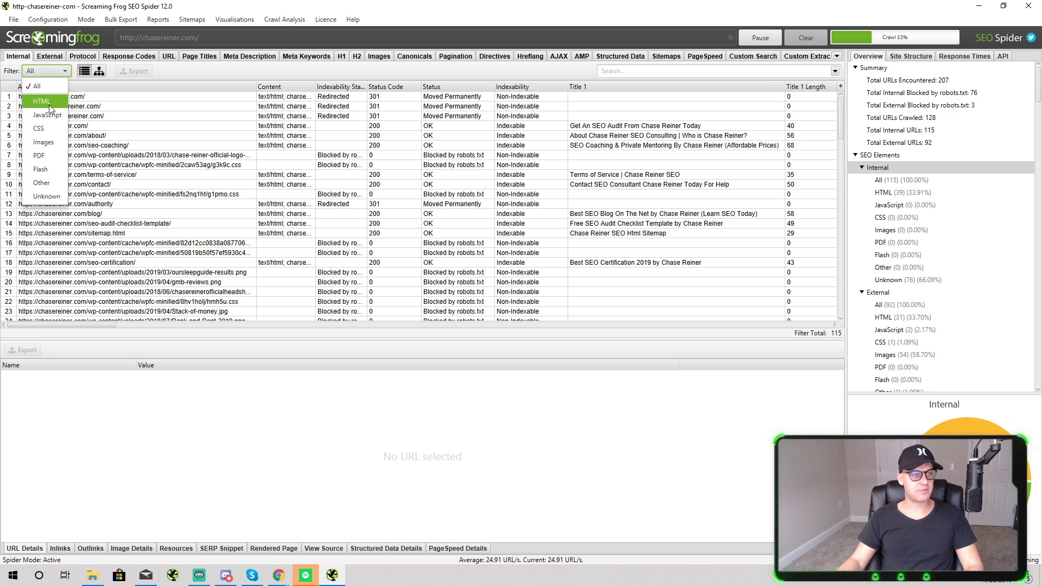
pyautogui.click(52, 156)
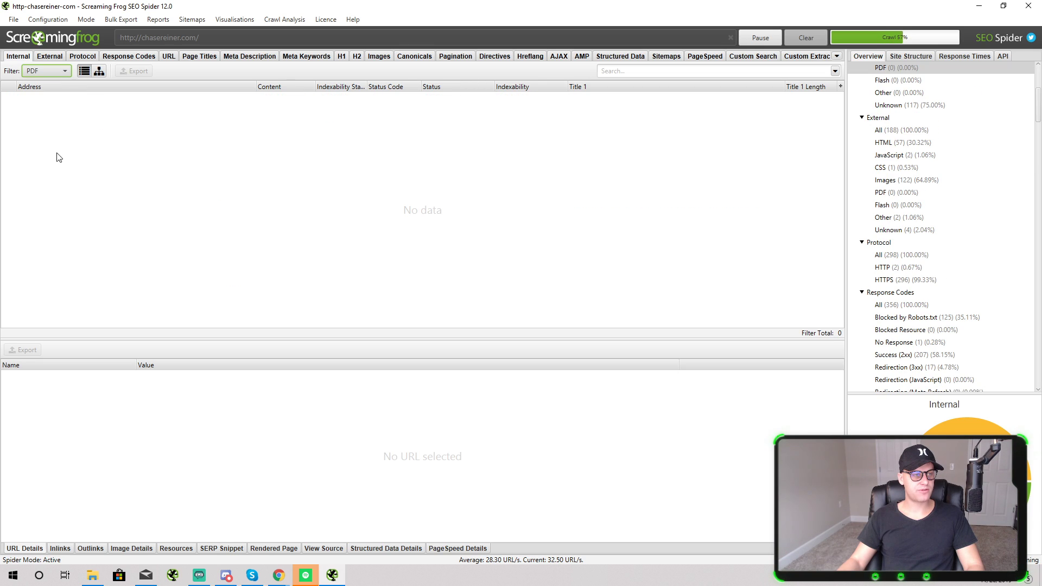
pyautogui.click(51, 71)
pyautogui.click(50, 139)
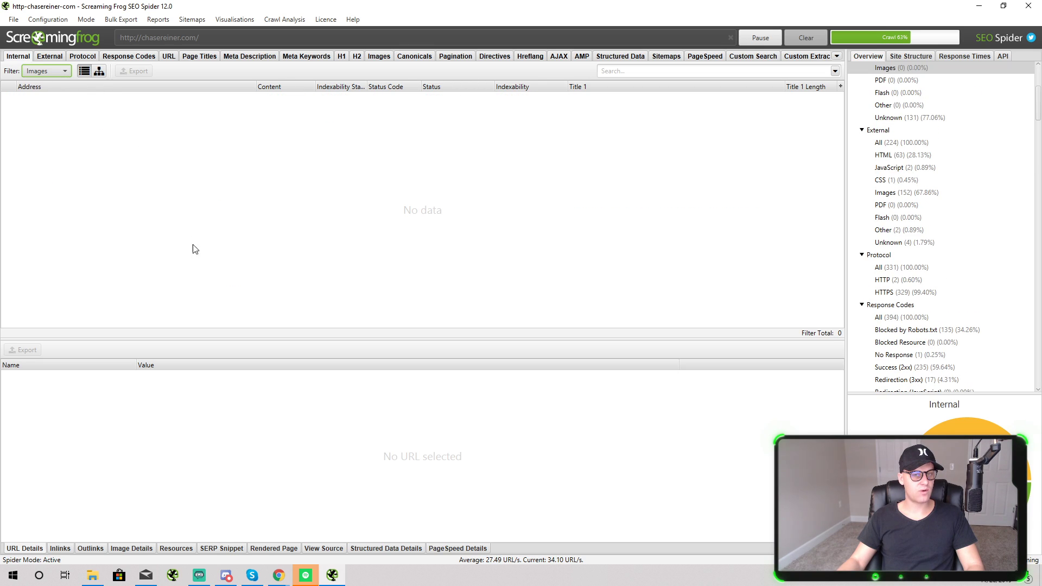
# Filter the internal crawl results to HTML and review the list of crawled page addresses.
pyautogui.click(46, 71)
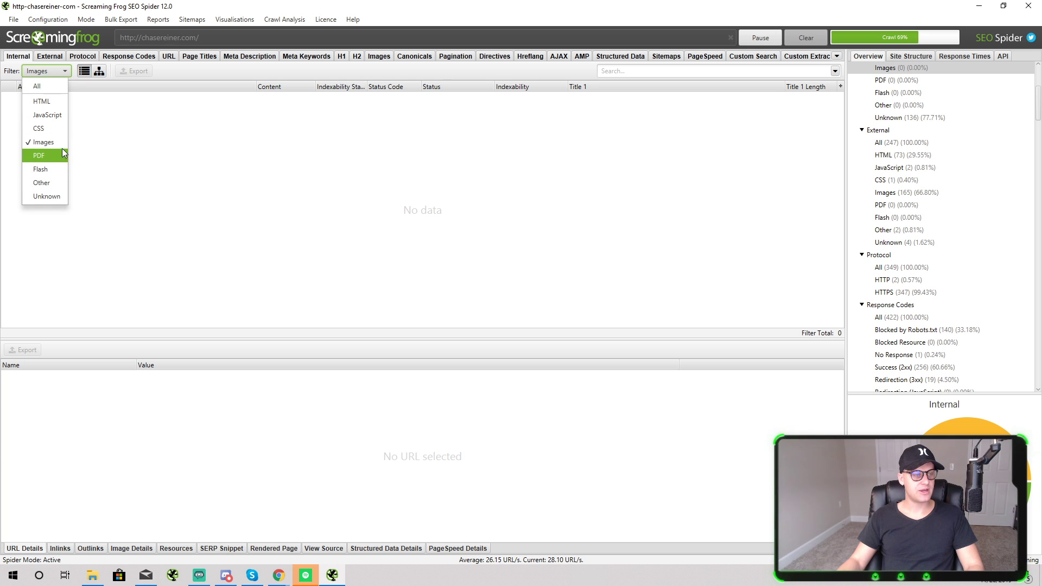
pyautogui.press('Escape')
pyautogui.scroll(-6, 229, 146)
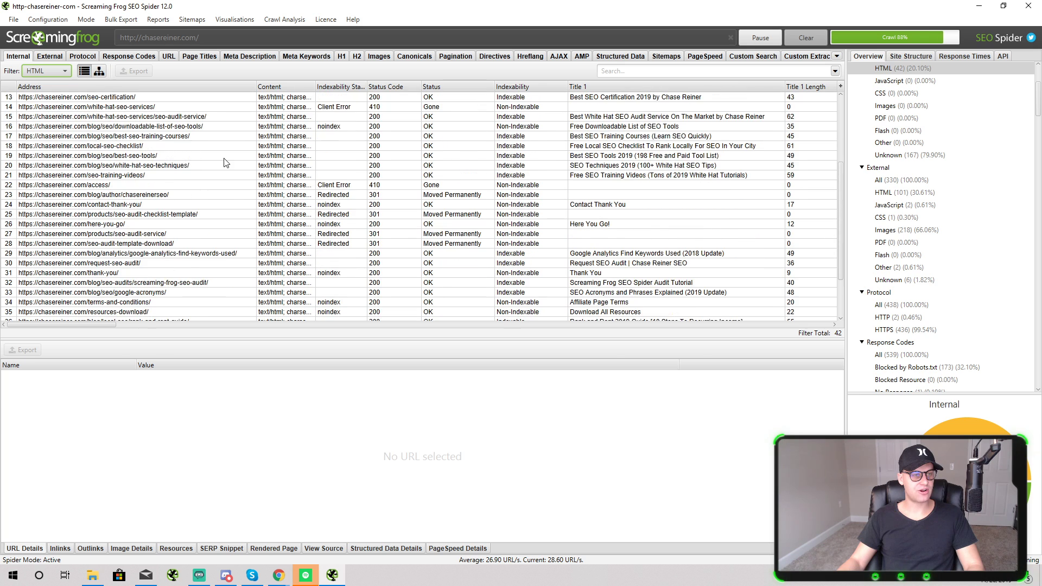
pyautogui.scroll(3, 235, 218)
pyautogui.scroll(3, 235, 217)
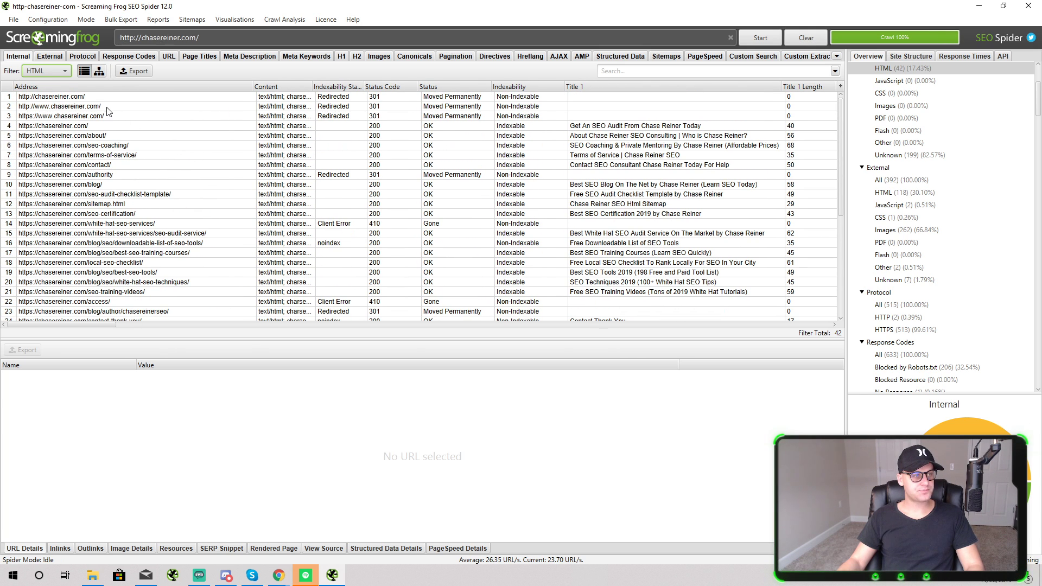
pyautogui.scroll(-2, 184, 114)
pyautogui.scroll(-4, 184, 114)
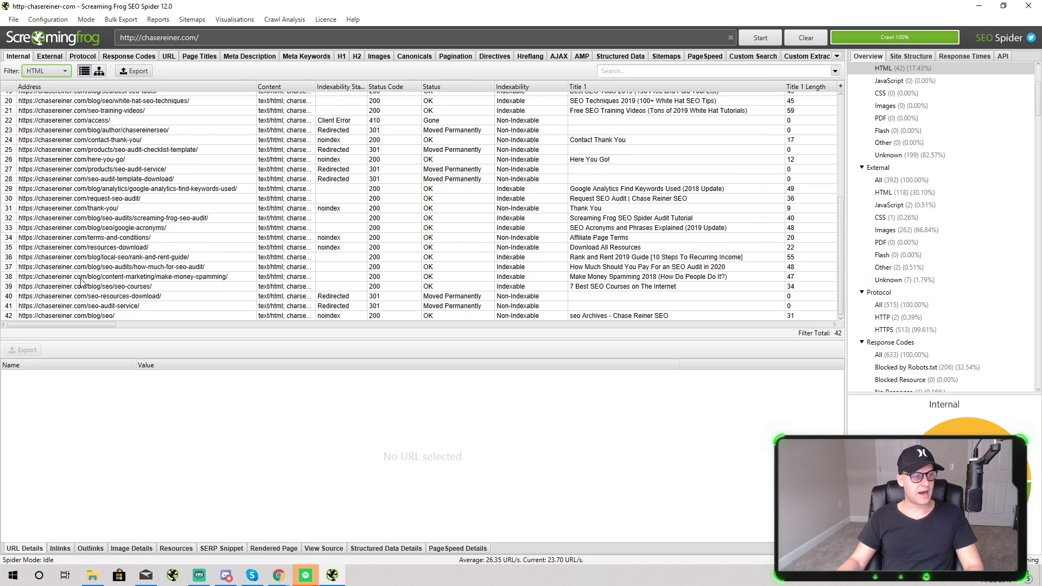
pyautogui.scroll(6, 139, 231)
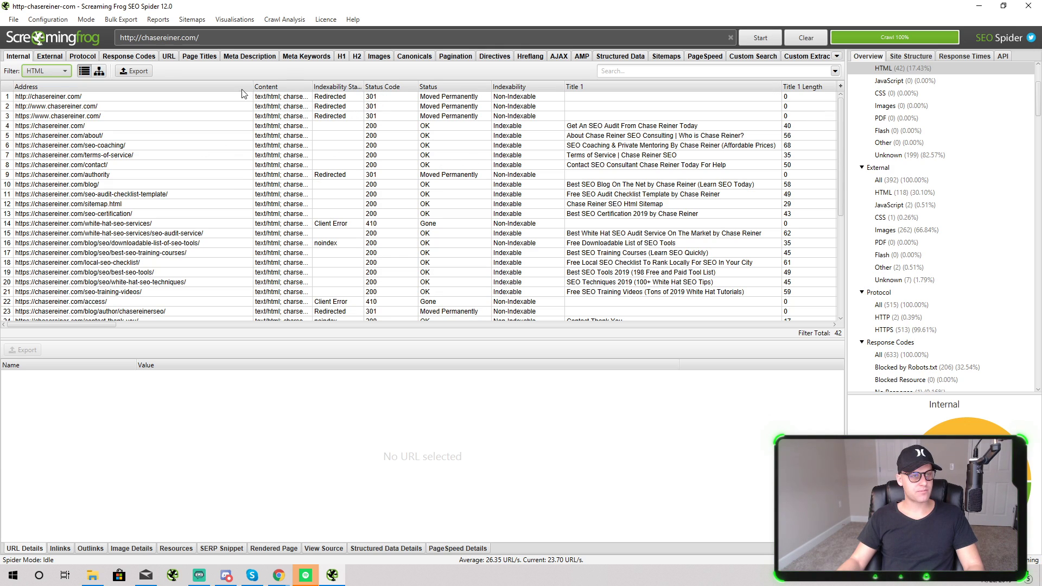
# Check the title and meta description columns and slightly narrow the Indexability Status column.
pyautogui.moveTo(75, 325); pyautogui.dragTo(110, 326)
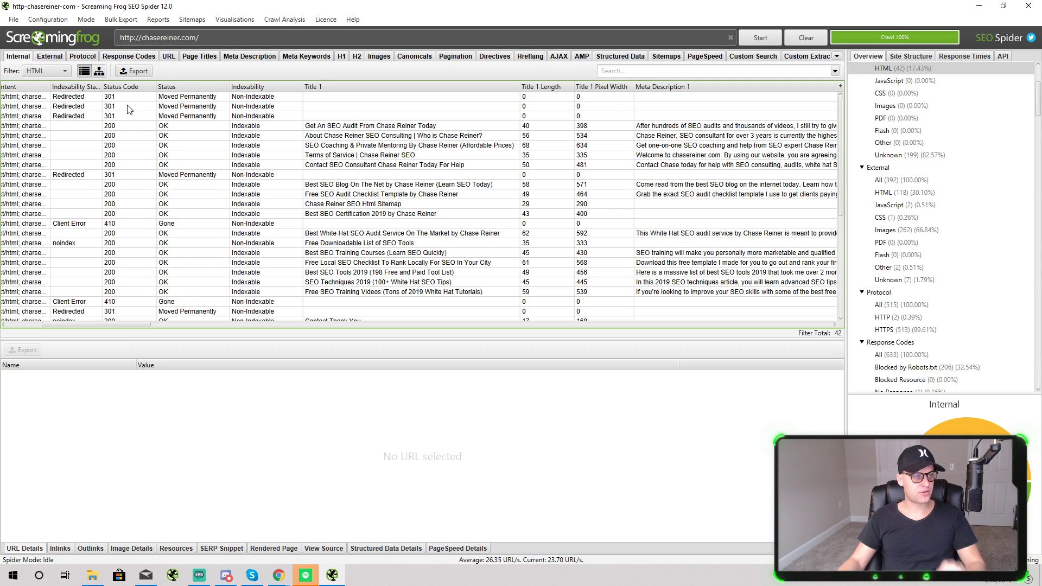
pyautogui.moveTo(92, 324); pyautogui.dragTo(54, 320)
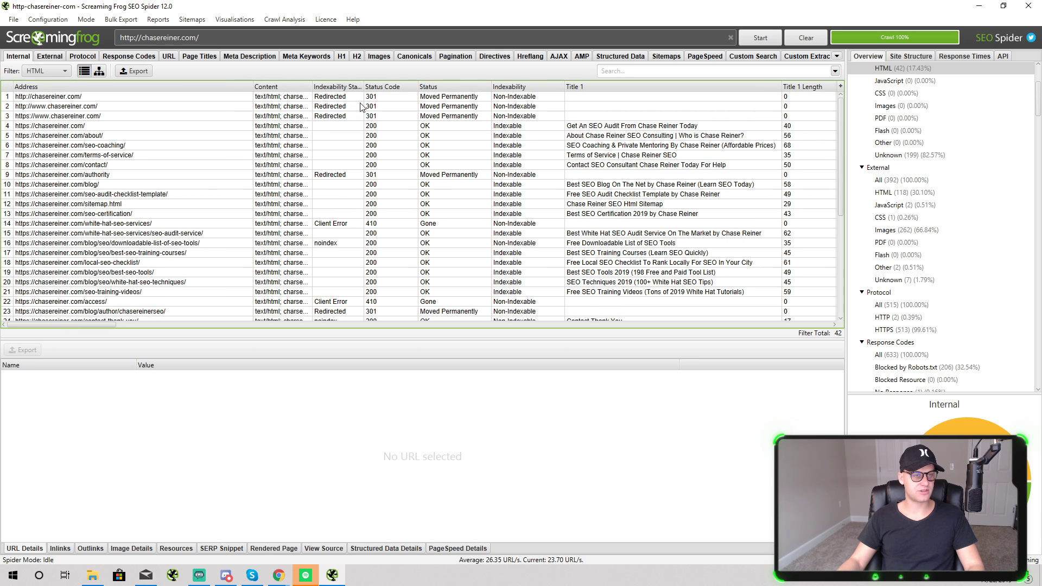
pyautogui.moveTo(364, 85); pyautogui.dragTo(357, 85)
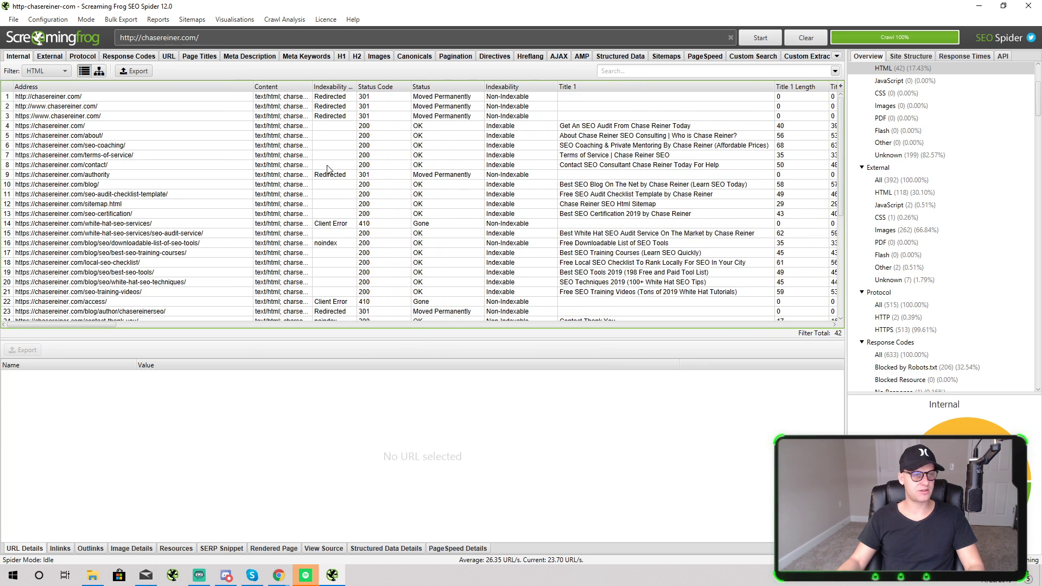
# Examine the page titles and meta description columns and display the URL details of the best-seo-tools page.
pyautogui.moveTo(99, 324); pyautogui.dragTo(150, 317)
pyautogui.moveTo(260, 293); pyautogui.dragTo(256, 141)
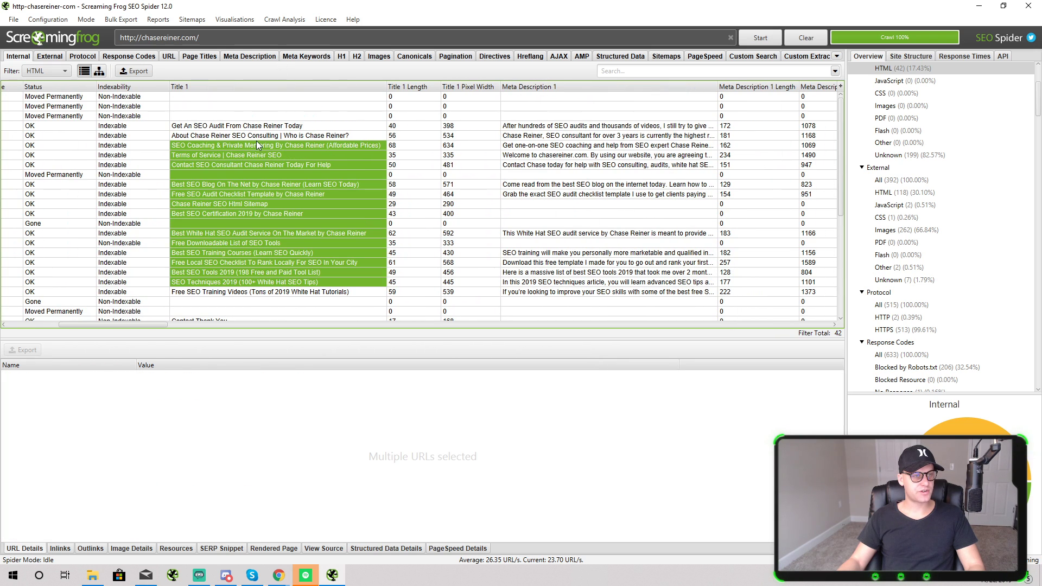
pyautogui.click(289, 273)
pyautogui.moveTo(153, 324); pyautogui.dragTo(82, 347)
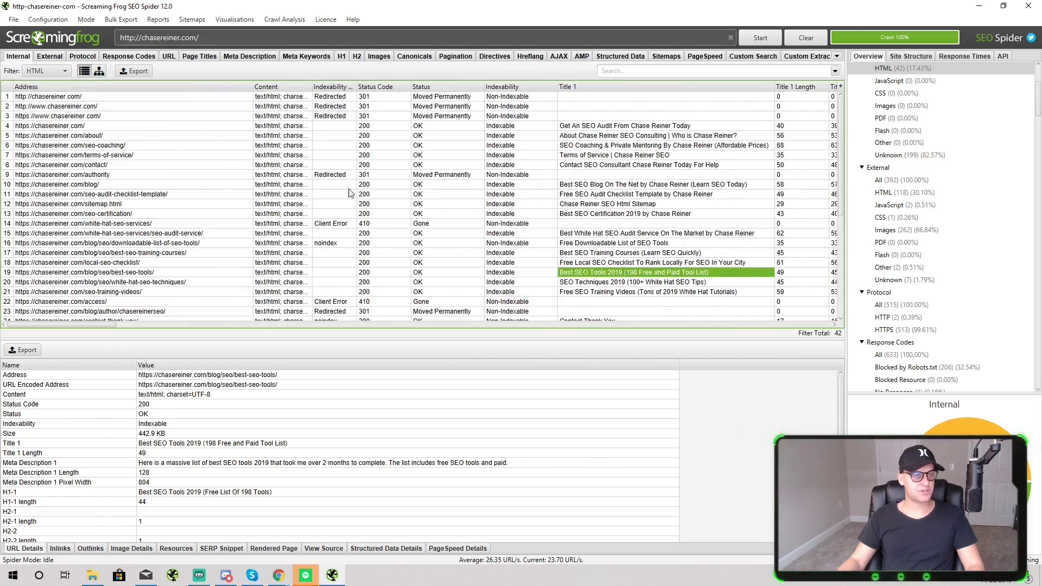
# Place the Title 1 column directly after Address and copy the titles from the homepage row through the access page row.
pyautogui.moveTo(607, 86); pyautogui.dragTo(236, 85)
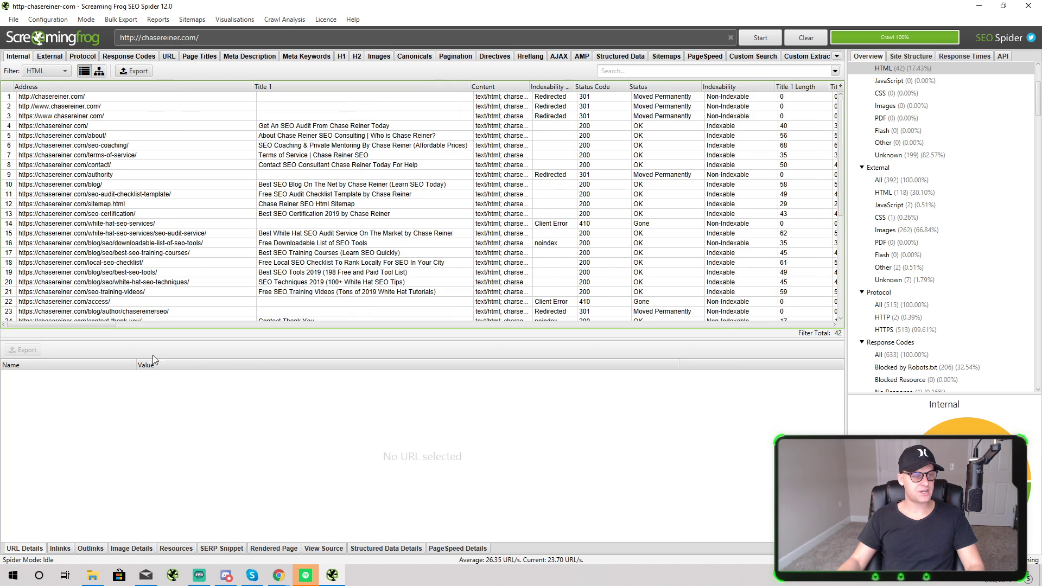
pyautogui.click(332, 126)
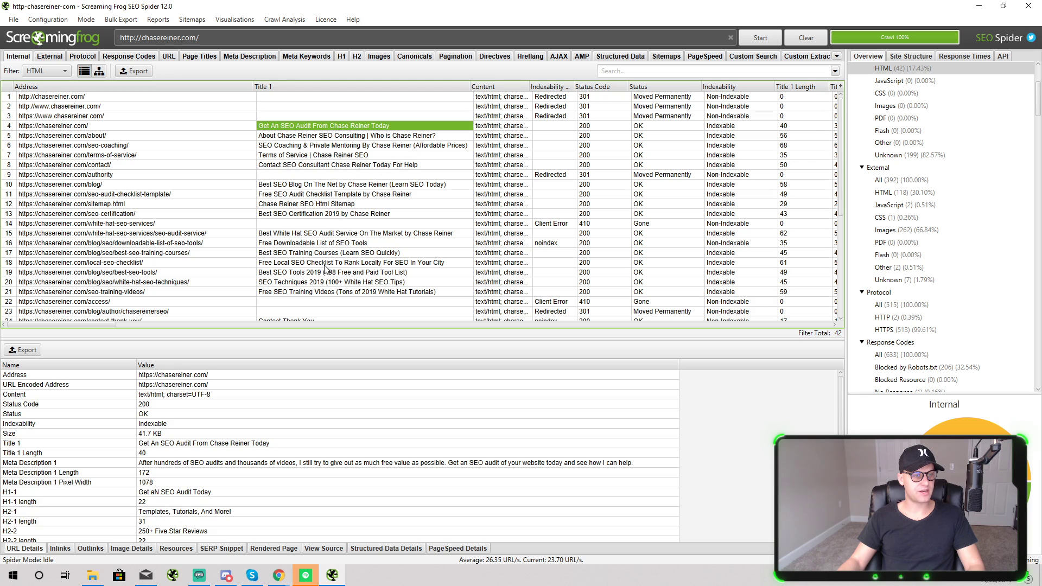
pyautogui.keyDown('shift'); pyautogui.click(326, 301); pyautogui.keyUp('shift')
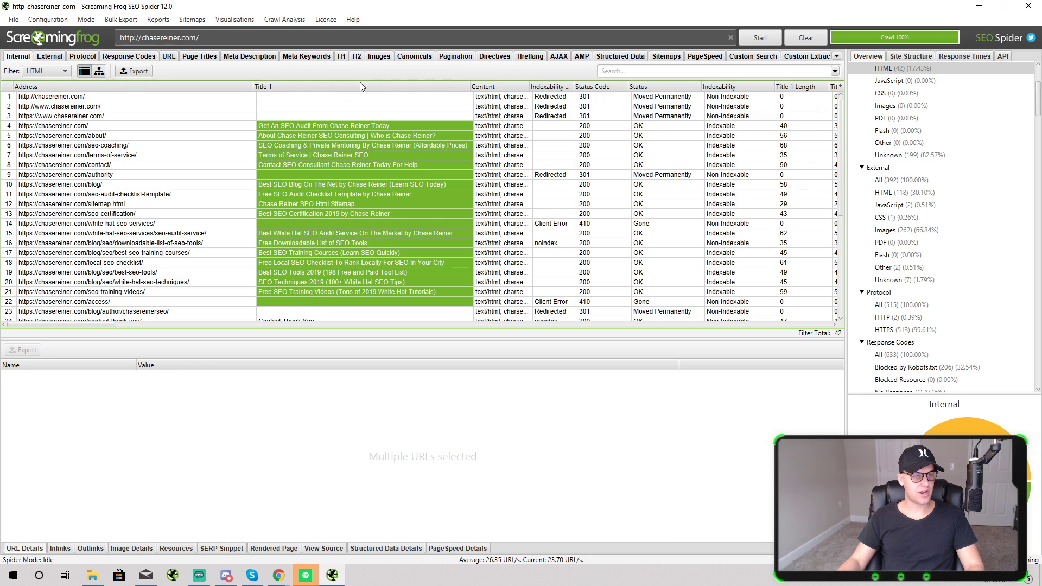
pyautogui.hotkey('ctrl', 'c')
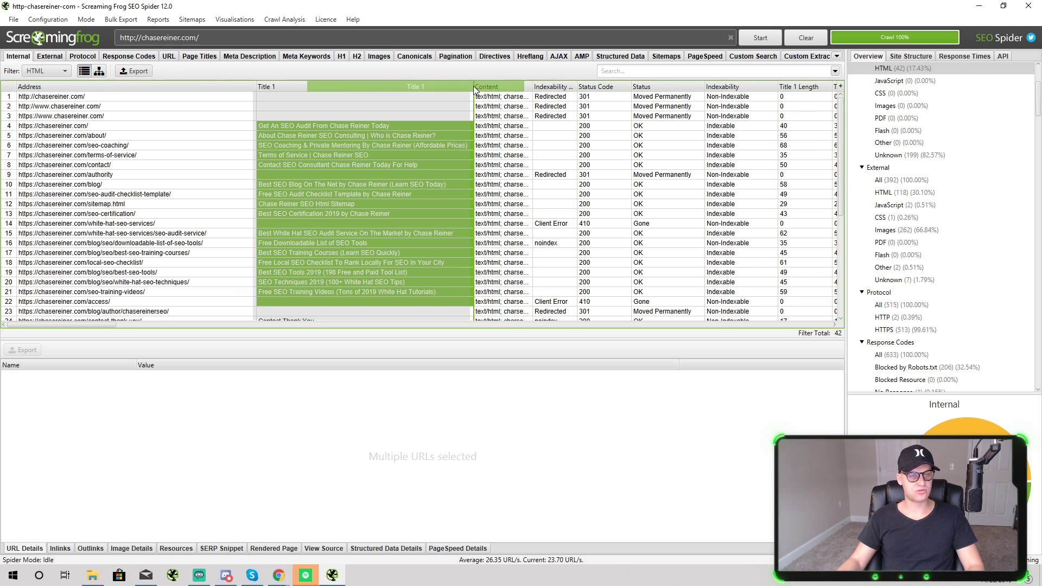
# Try placing the Title 1 column after Title 1 Length and return it beside Address.
pyautogui.moveTo(929, 164); pyautogui.dragTo(766, 157)
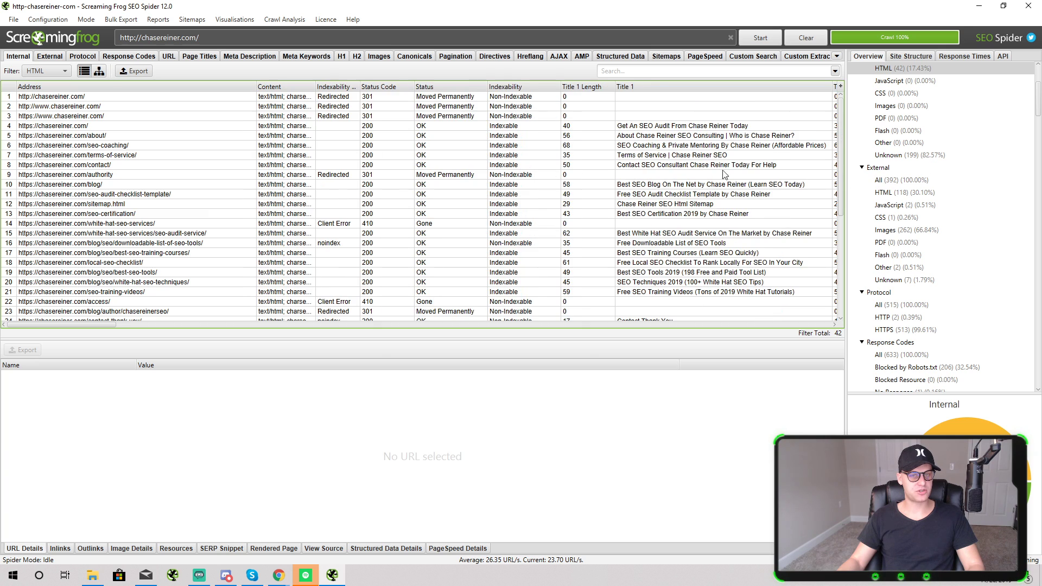
pyautogui.moveTo(86, 324)
pyautogui.mouseDown()
pyautogui.moveTo(150, 321)
pyautogui.moveTo(83, 323)
pyautogui.mouseUp()
pyautogui.moveTo(673, 86); pyautogui.dragTo(295, 100)
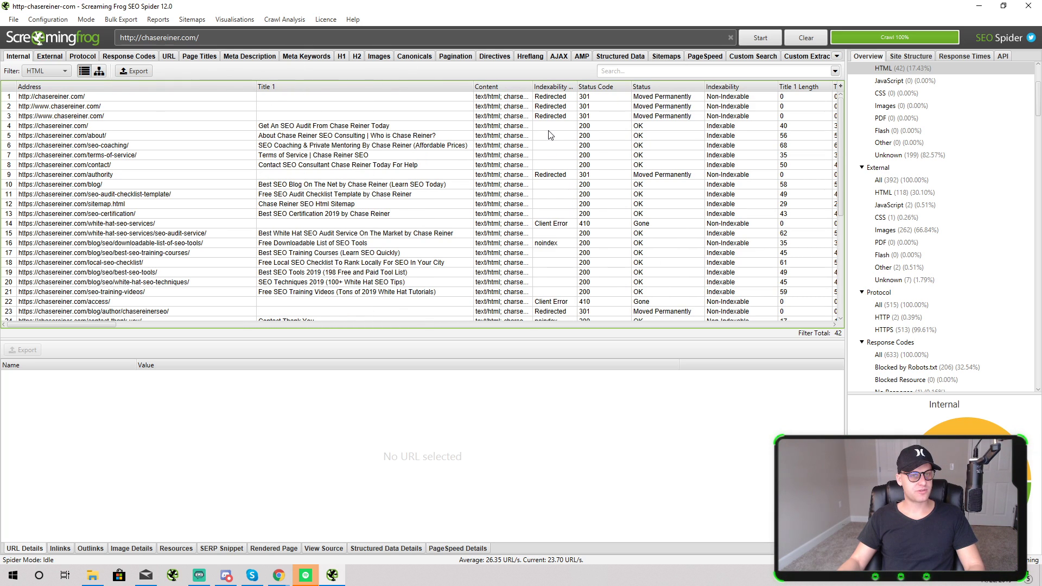
# Display the URL details of the white-hat-seo-services/seo-audit-service page.
pyautogui.click(48, 20)
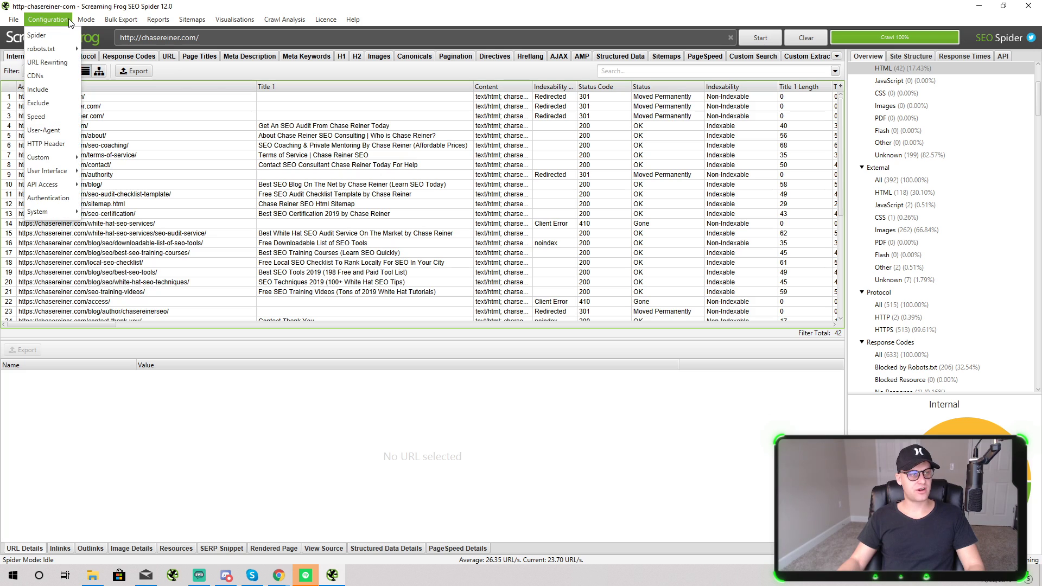
pyautogui.moveTo(49, 185)
pyautogui.click(419, 233)
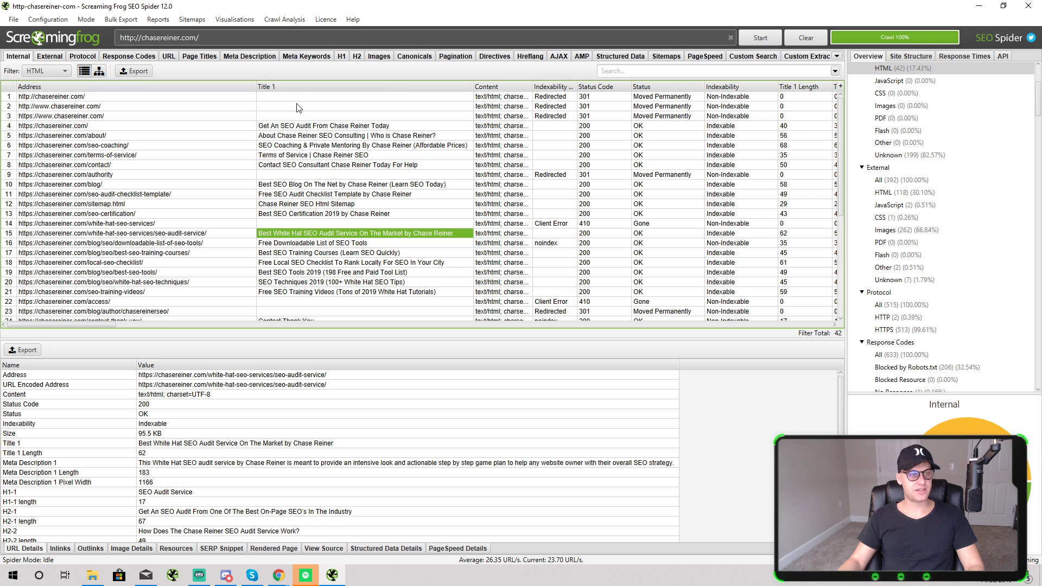
pyautogui.moveTo(396, 94); pyautogui.dragTo(374, 107)
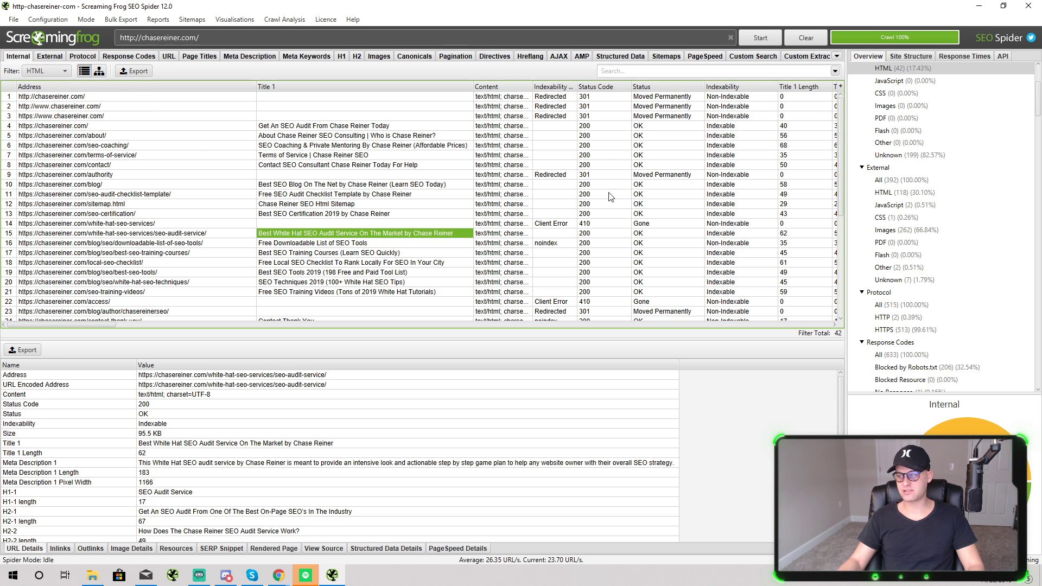
pyautogui.moveTo(307, 94)
pyautogui.mouseDown()
pyautogui.moveTo(760, 125)
pyautogui.moveTo(309, 151)
pyautogui.moveTo(494, 147)
pyautogui.moveTo(356, 161)
pyautogui.mouseUp()
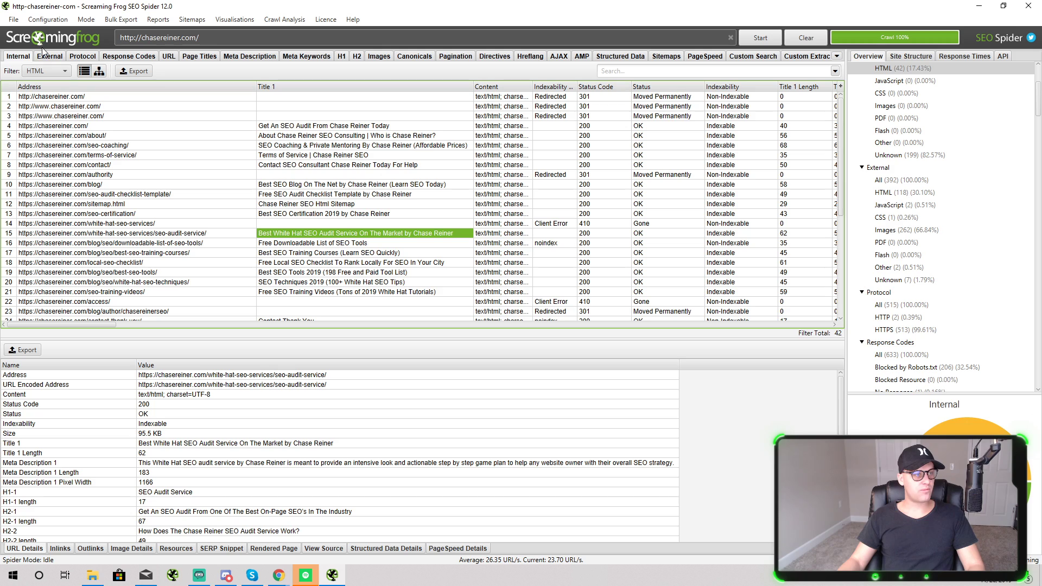
# Review the crawled page list, switch the HTML results to the directory tree view and look through the site's folders.
pyautogui.scroll(-8, 251, 147)
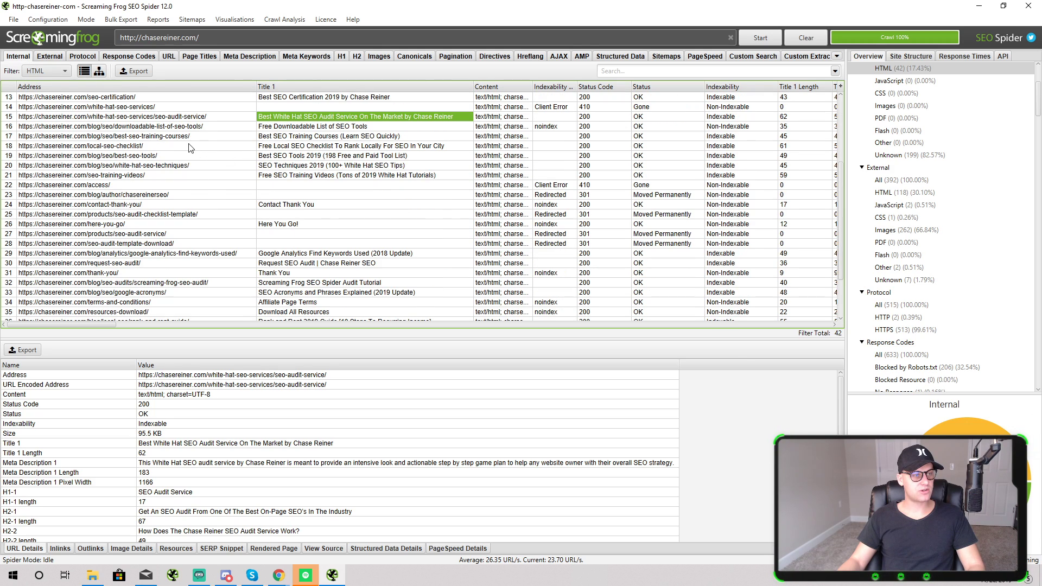
pyautogui.scroll(10, 170, 152)
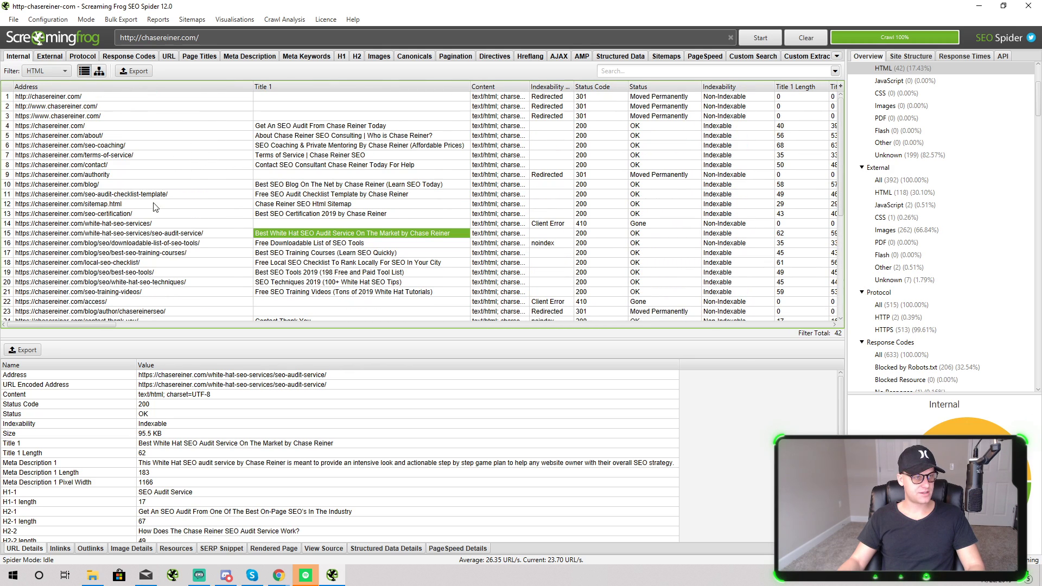
pyautogui.scroll(-8, 163, 190)
pyautogui.scroll(8, 173, 239)
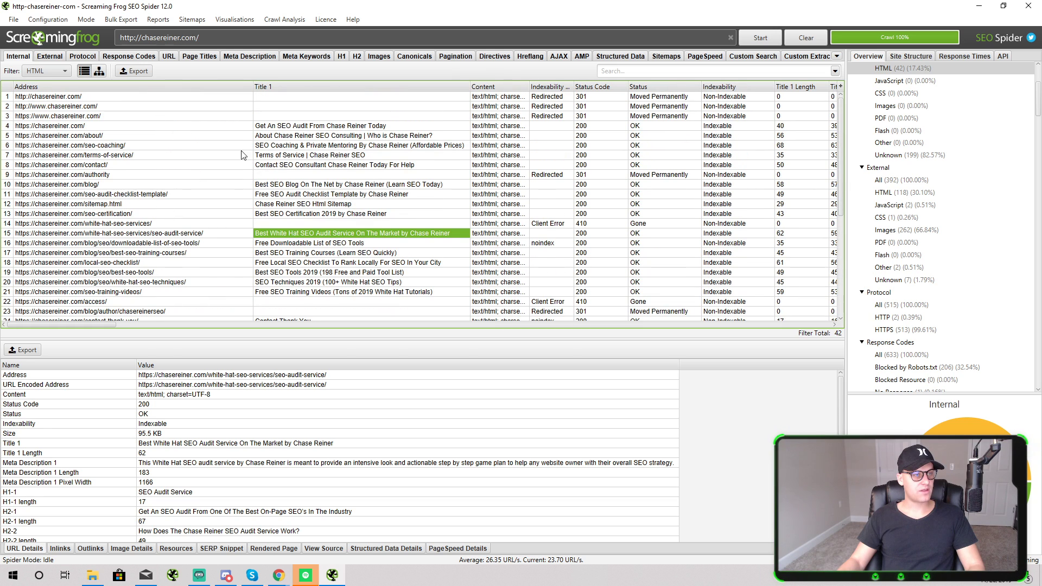
pyautogui.click(99, 72)
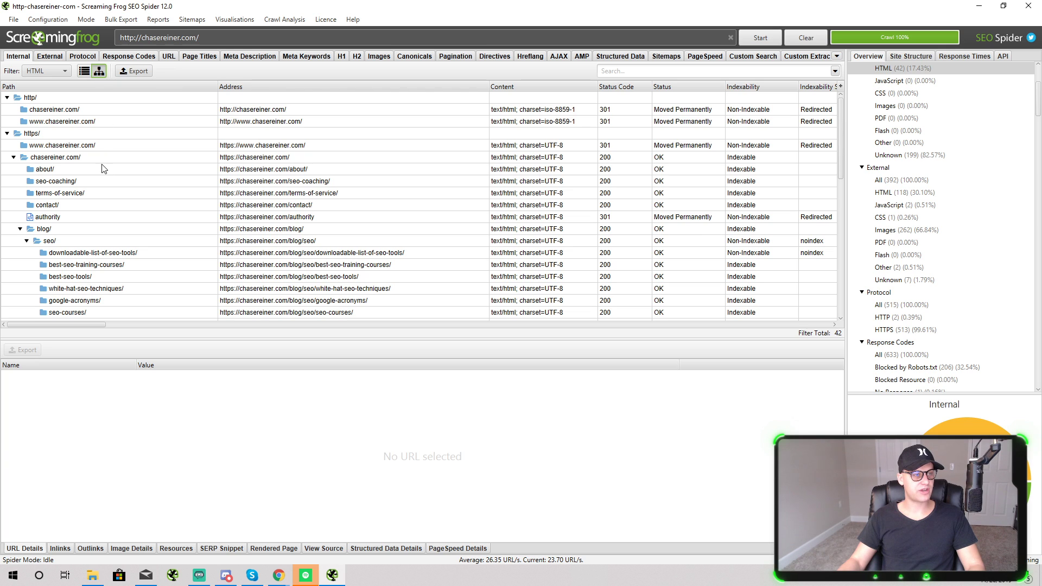
pyautogui.scroll(-6, 137, 228)
pyautogui.scroll(6, 78, 253)
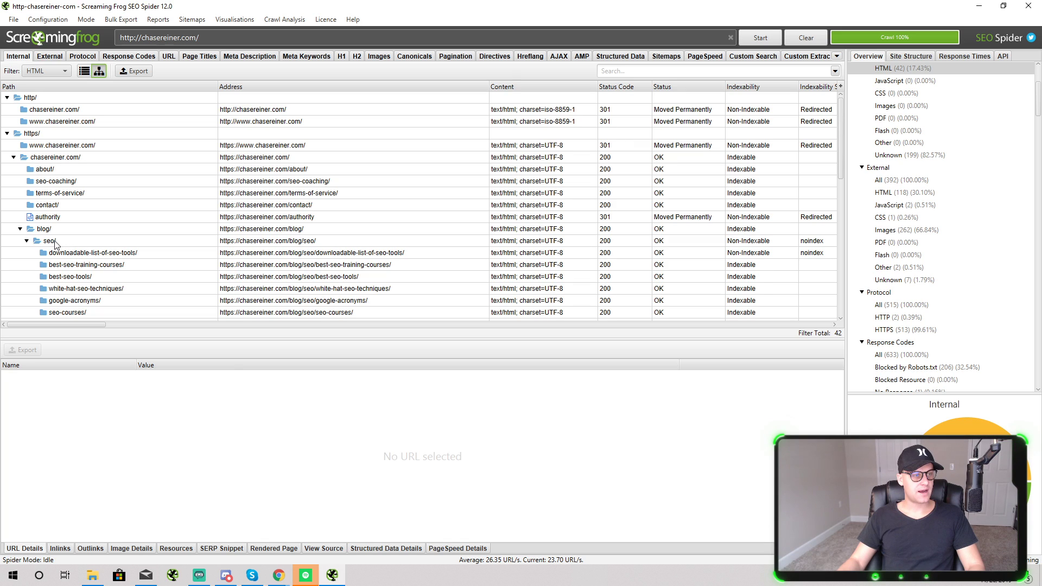
# Inspect the URL details of the blog/ page and its seo/ subfolder in the directory tree.
pyautogui.click(47, 230)
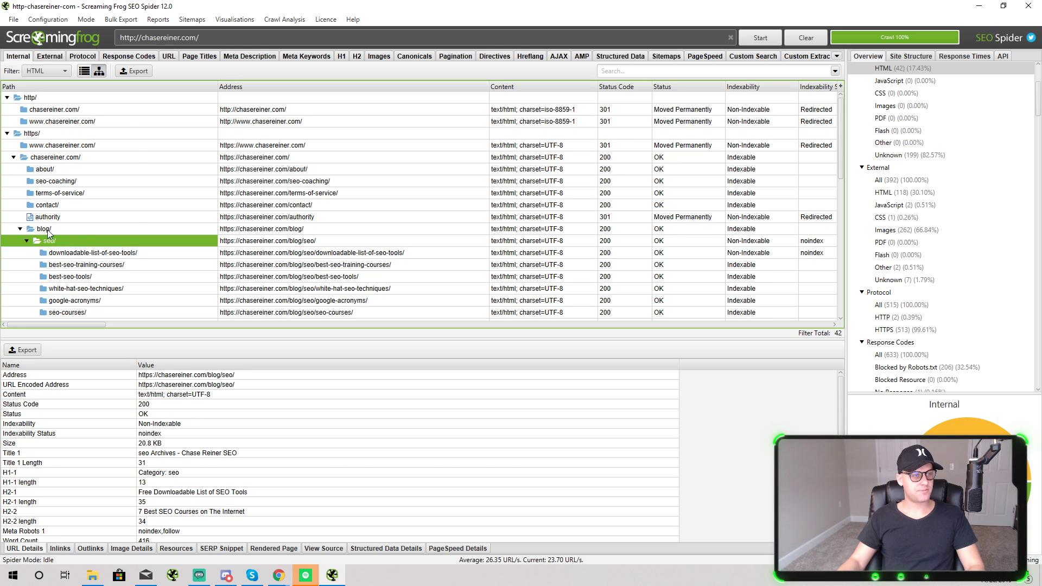
pyautogui.click(247, 229)
pyautogui.scroll(-1, 253, 241)
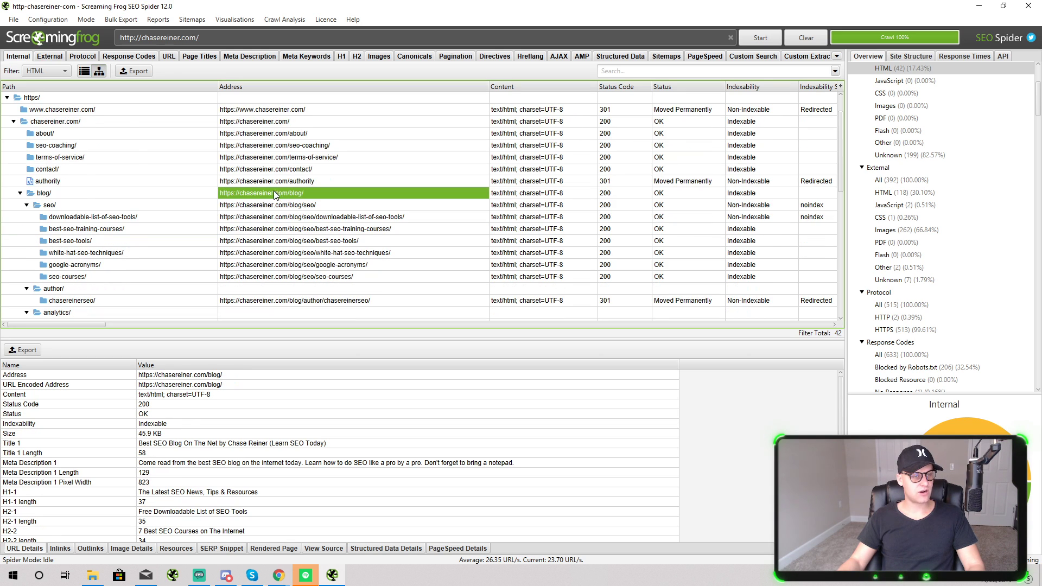
pyautogui.click(170, 207)
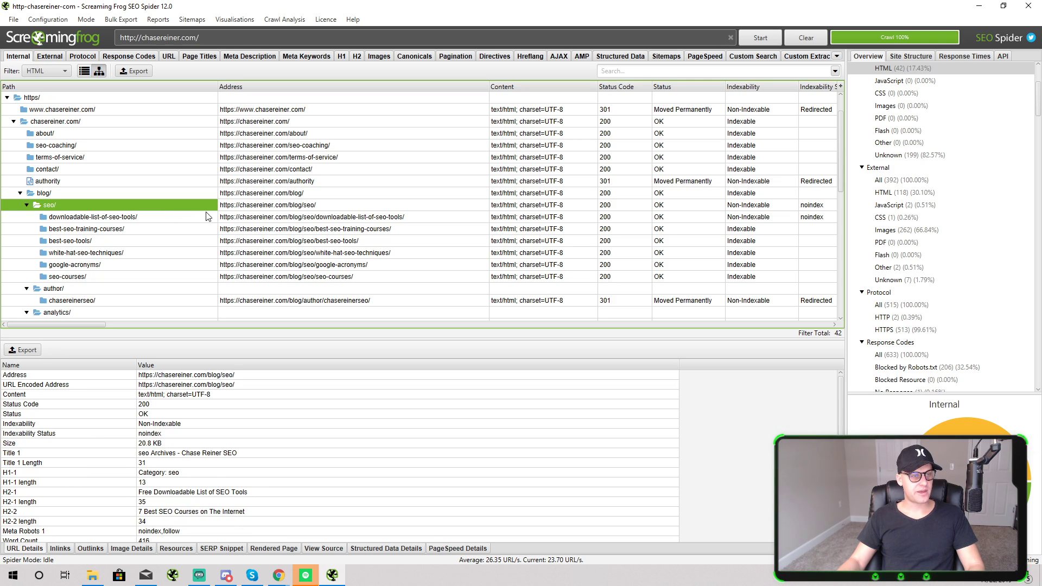
pyautogui.click(259, 208)
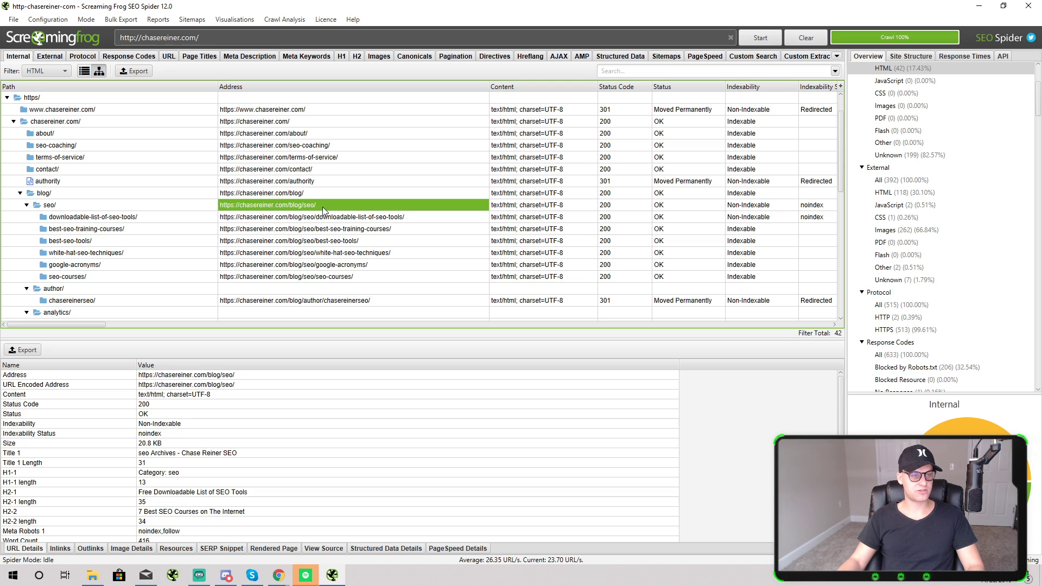
# Compare blog/seo/ with the pages beneath it, view the downloadable-list-of-seo-tools details and look over the remaining folders.
pyautogui.click(268, 219)
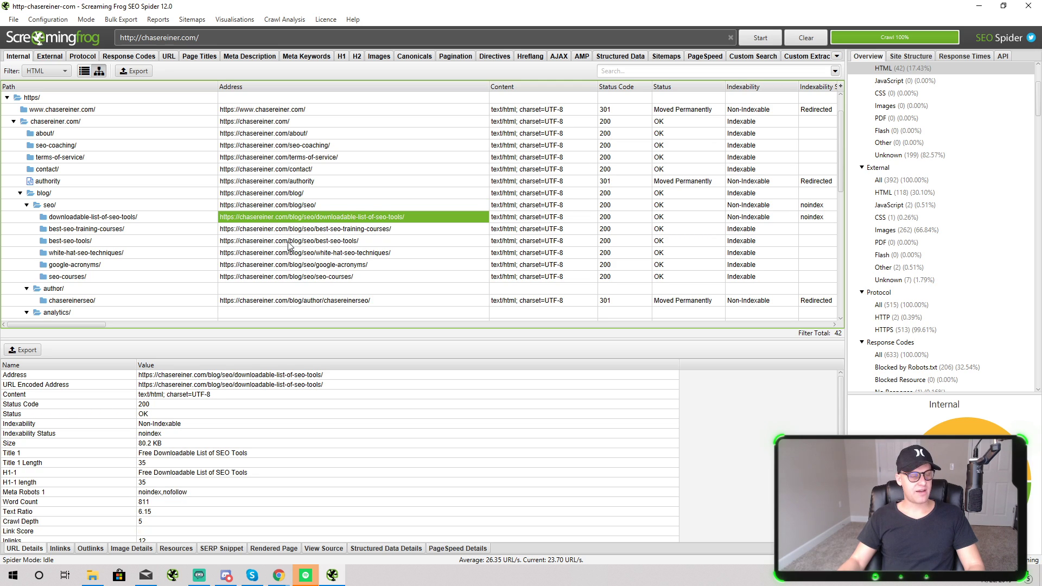
pyautogui.keyDown('shift'); pyautogui.click(287, 281); pyautogui.keyUp('shift')
pyautogui.click(300, 207)
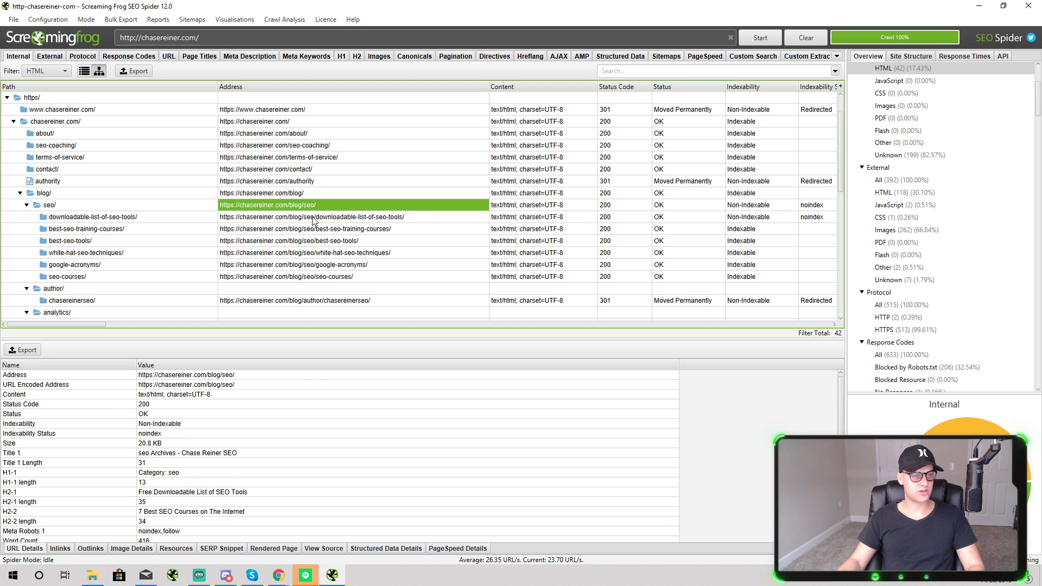
pyautogui.click(319, 218)
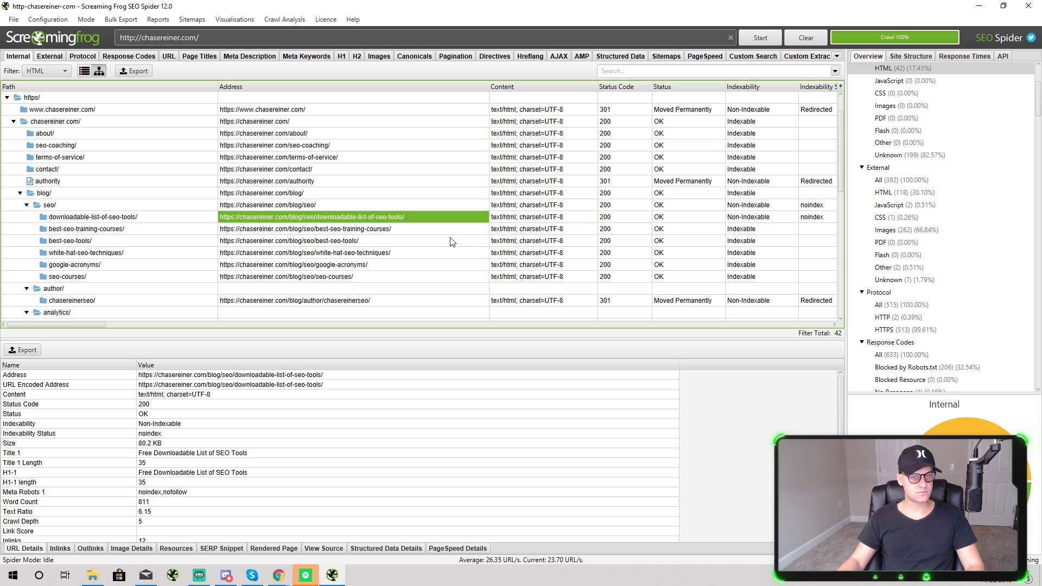
pyautogui.scroll(-10, 452, 242)
pyautogui.scroll(10, 312, 305)
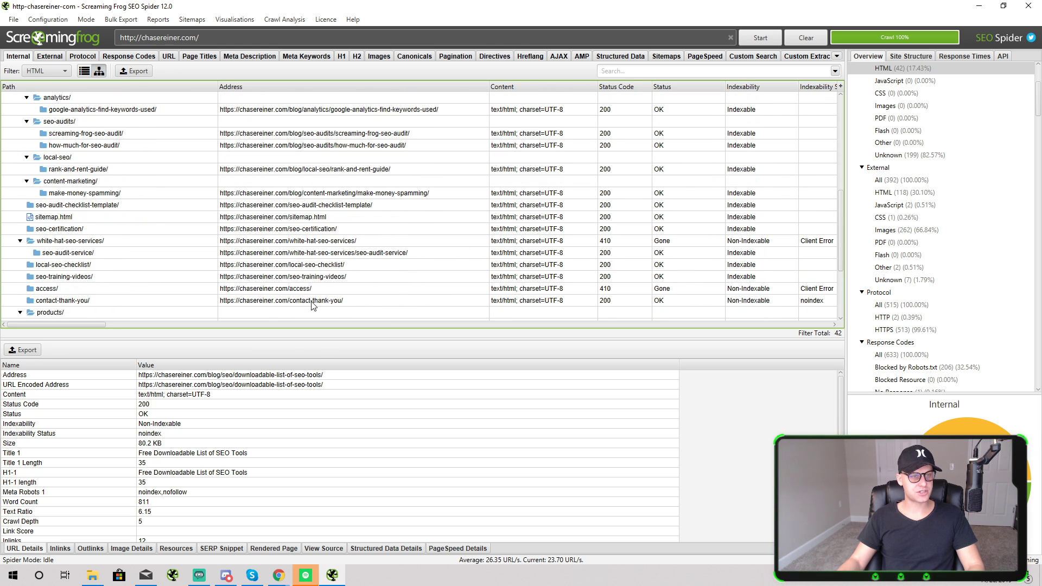
pyautogui.rightClick(282, 146)
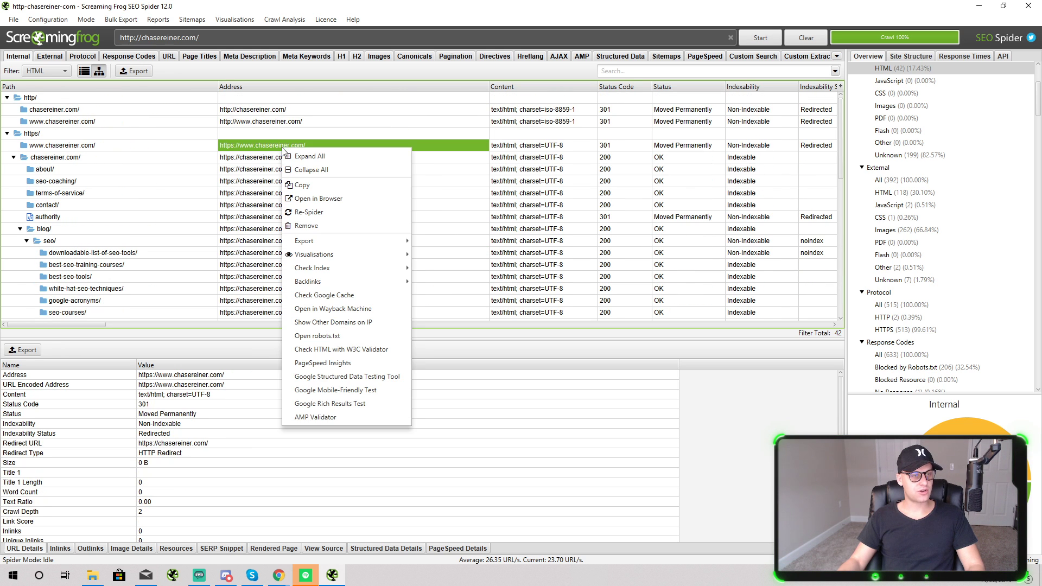
pyautogui.moveTo(328, 254)
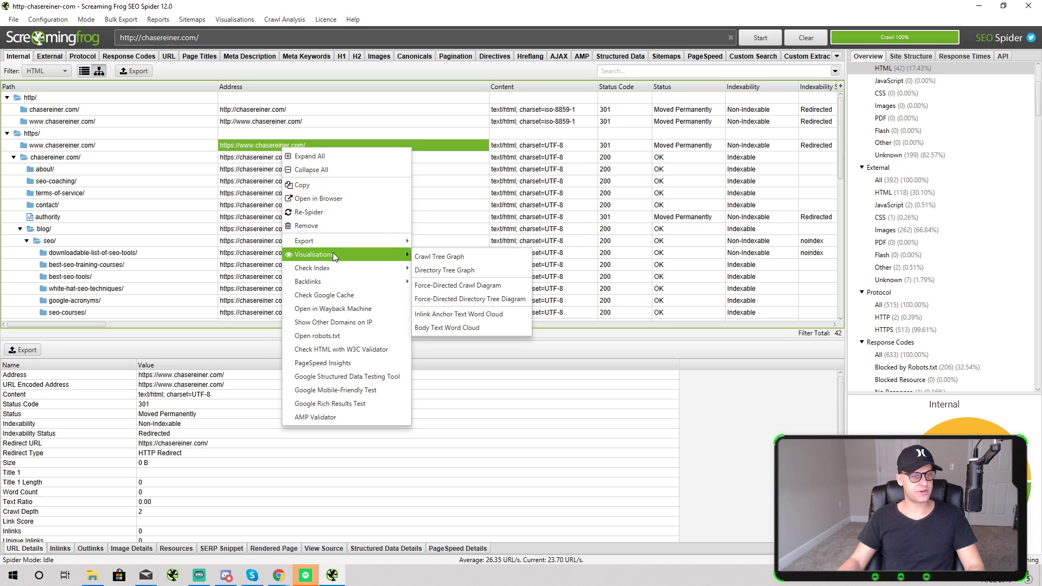
pyautogui.click(433, 259)
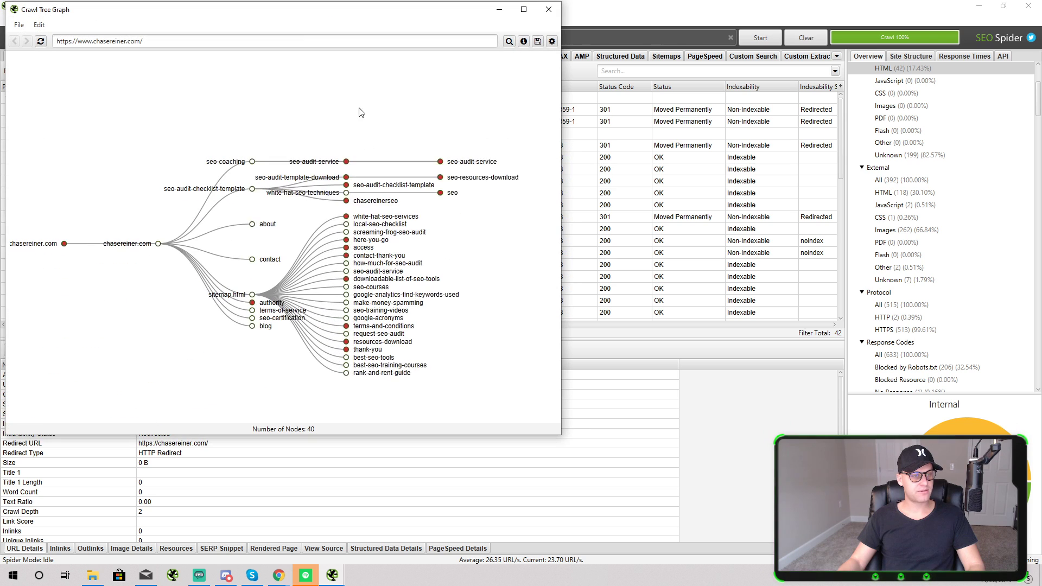
pyautogui.moveTo(400, 16); pyautogui.dragTo(641, 50)
# Examine the crawl tree graph's branches from chasereiner.com out to sitemap.html and the pages linked beneath it.
pyautogui.moveTo(366, 270)
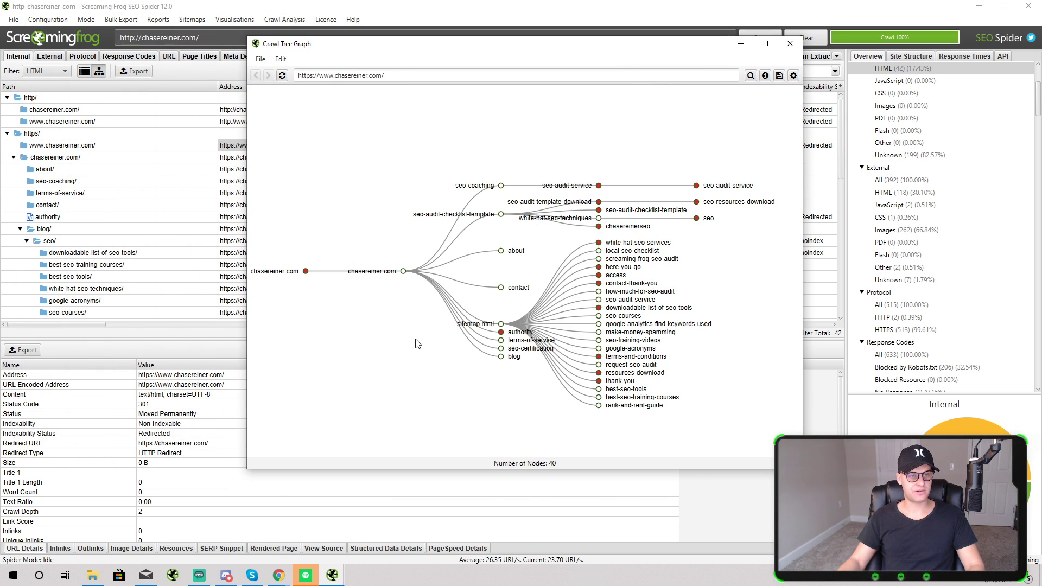
pyautogui.scroll(5, 419, 321)
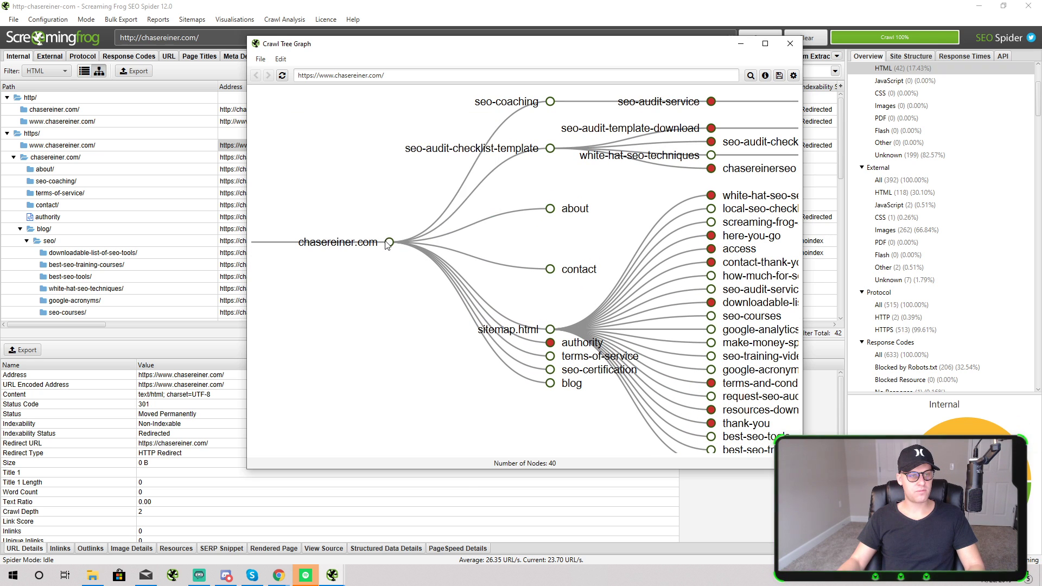
pyautogui.moveTo(483, 162)
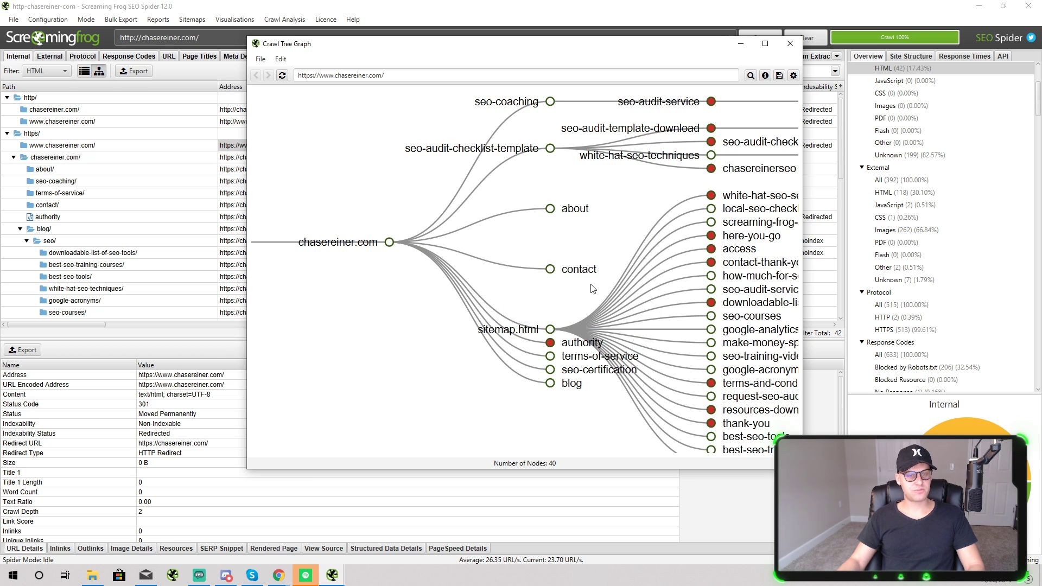
pyautogui.moveTo(680, 201); pyautogui.dragTo(560, 247)
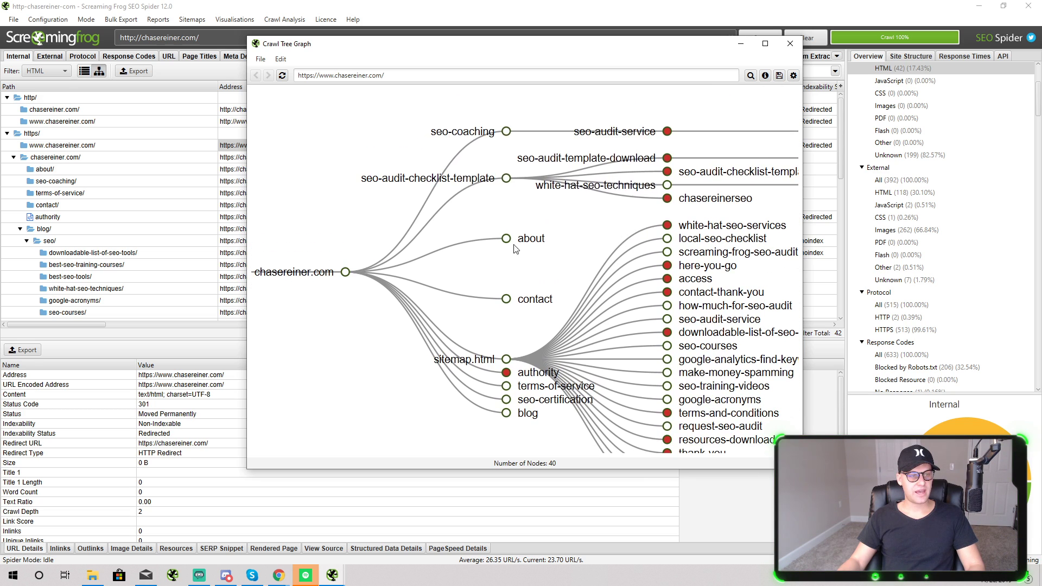
pyautogui.moveTo(509, 379); pyautogui.dragTo(418, 315)
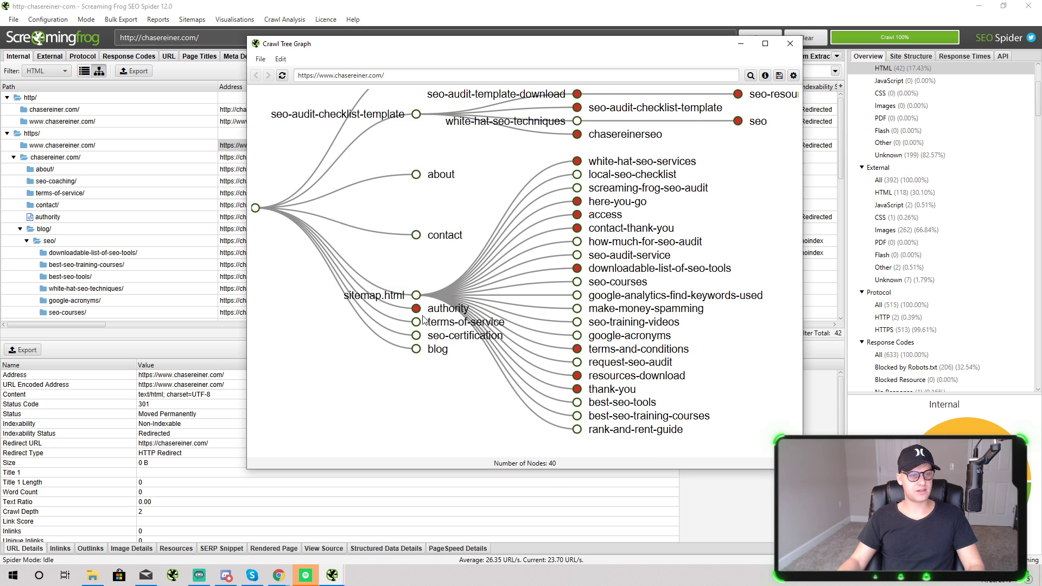
pyautogui.moveTo(407, 277); pyautogui.dragTo(468, 336)
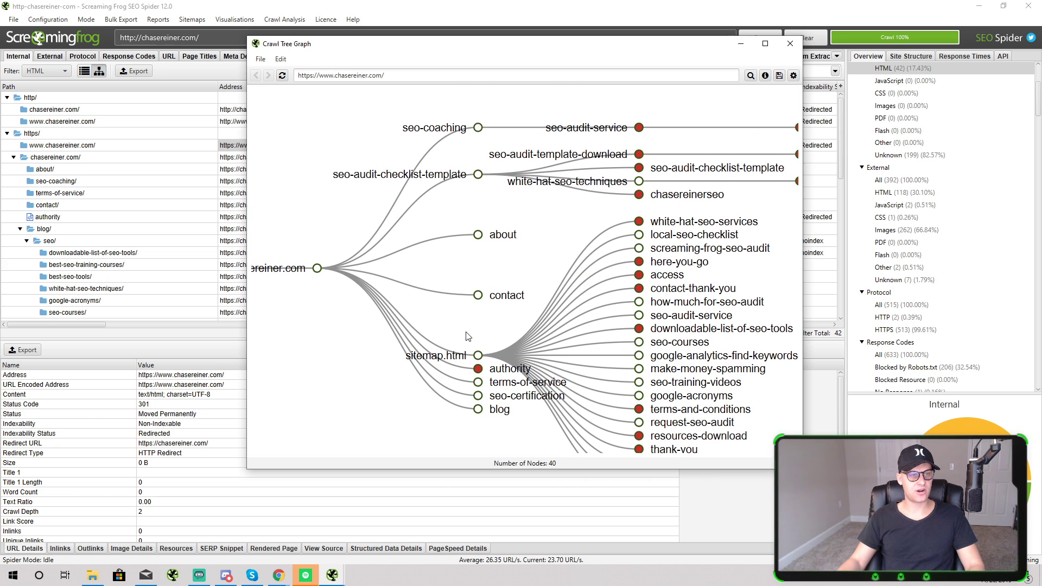
pyautogui.moveTo(488, 261); pyautogui.dragTo(449, 269)
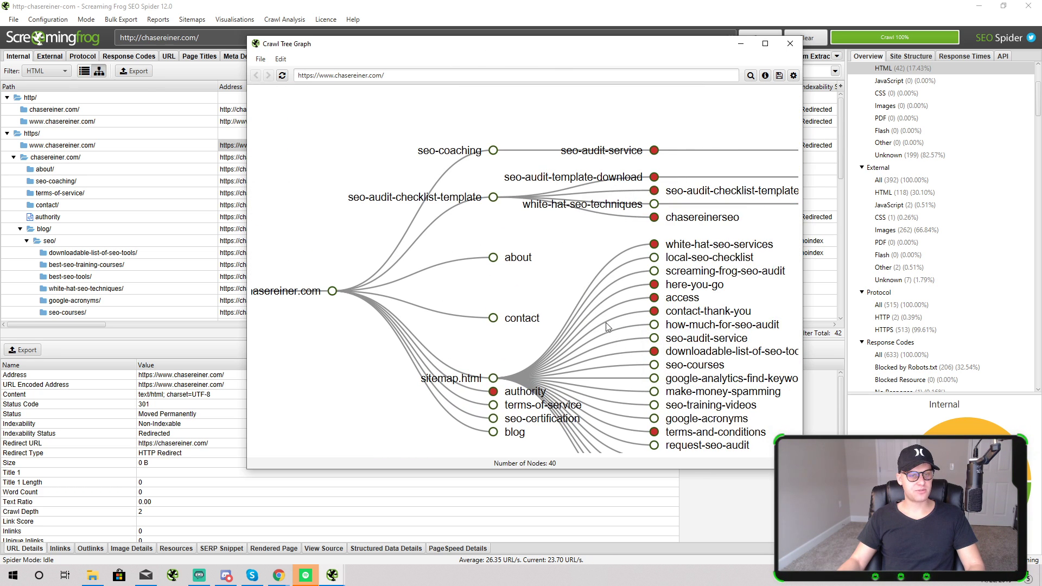
pyautogui.scroll(-3, 513, 193)
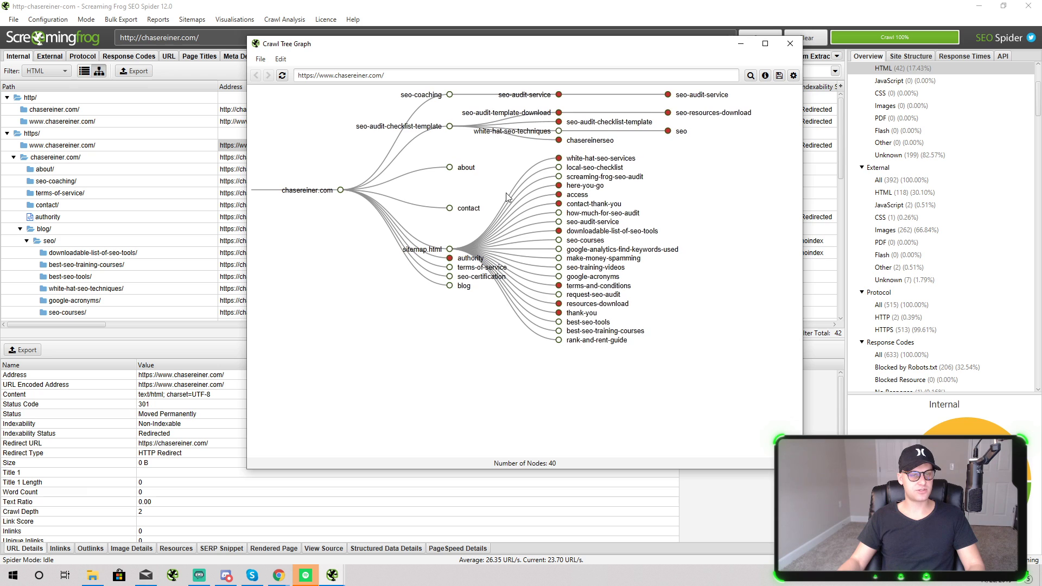
pyautogui.moveTo(510, 194); pyautogui.dragTo(529, 257)
pyautogui.moveTo(455, 241); pyautogui.dragTo(475, 240)
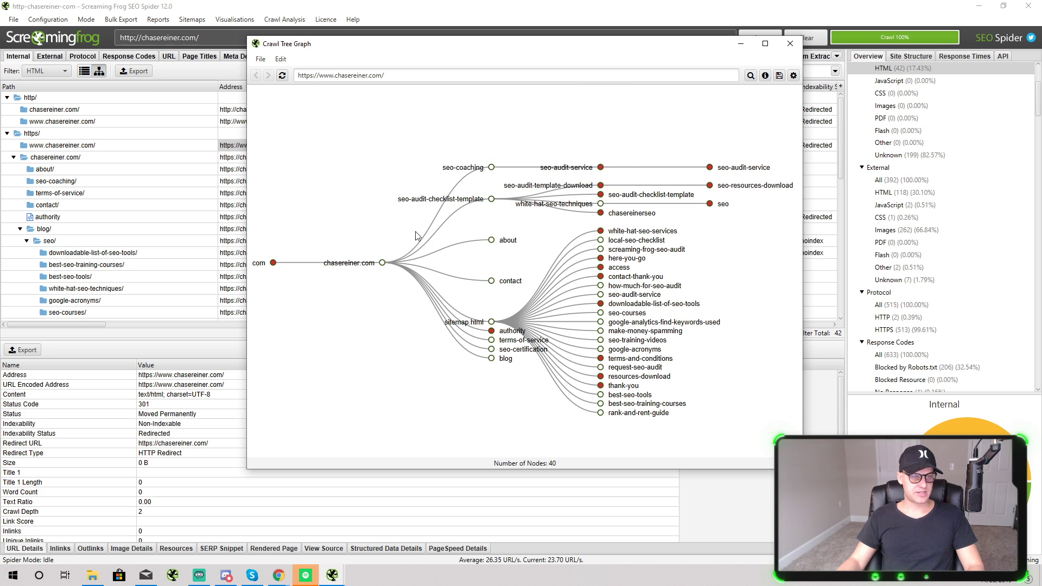
# Collapse and re-expand the seo-audit-checklist-template and chasereiner.com nodes in the crawl tree graph and close the graph.
pyautogui.click(491, 198)
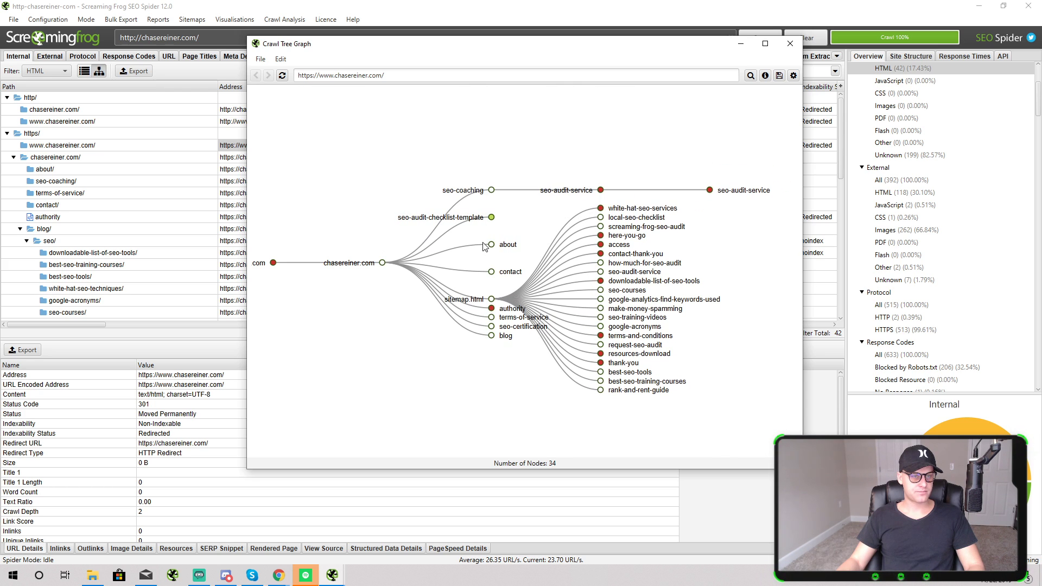
pyautogui.click(492, 217)
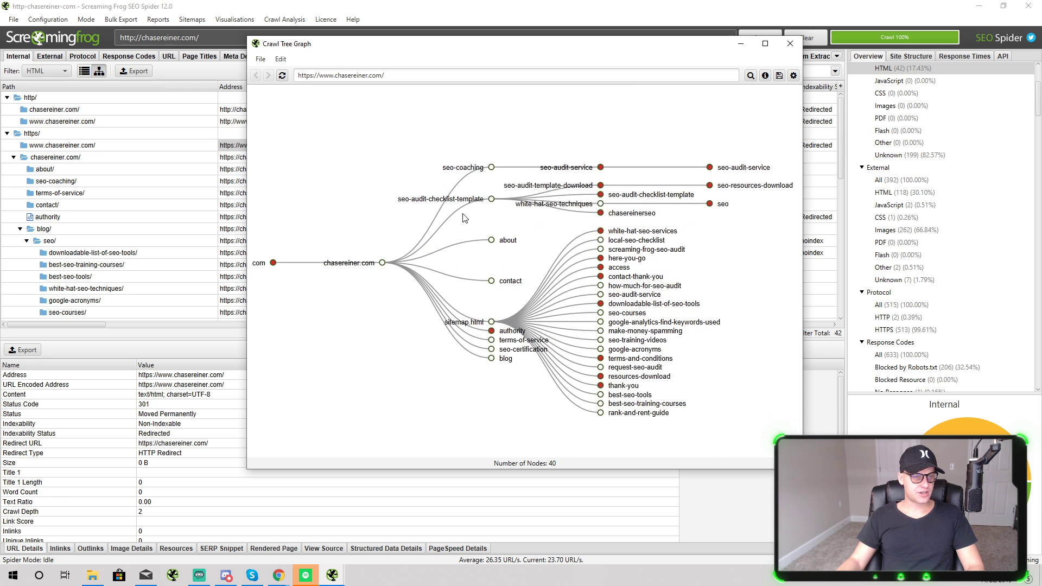
pyautogui.click(382, 263)
pyautogui.click(383, 263)
pyautogui.moveTo(467, 213)
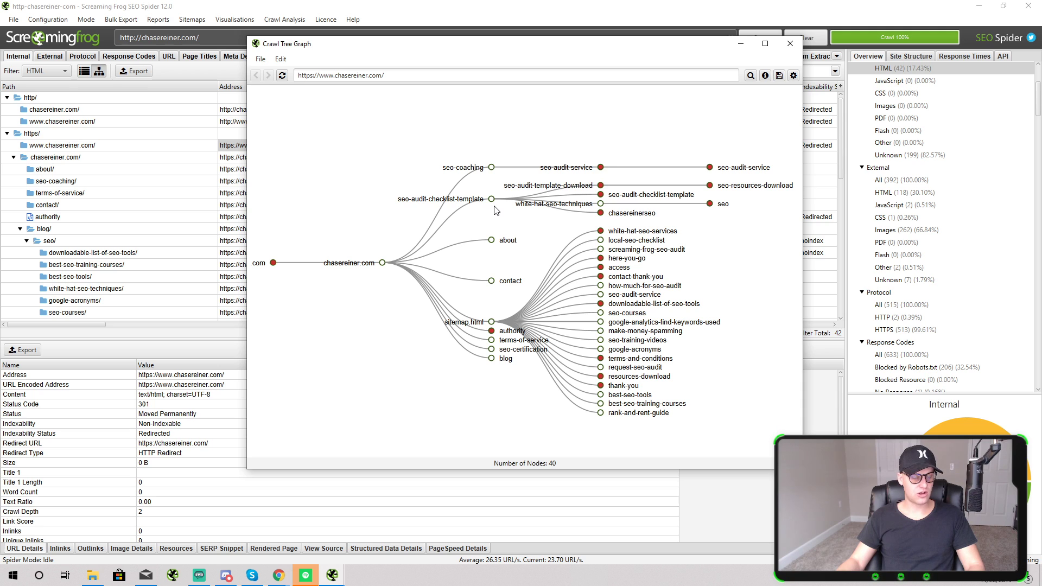
pyautogui.click(790, 44)
# Look over the internal directory tree, switch to the external URLs and sort them by status code, highest first.
pyautogui.scroll(-6, 345, 167)
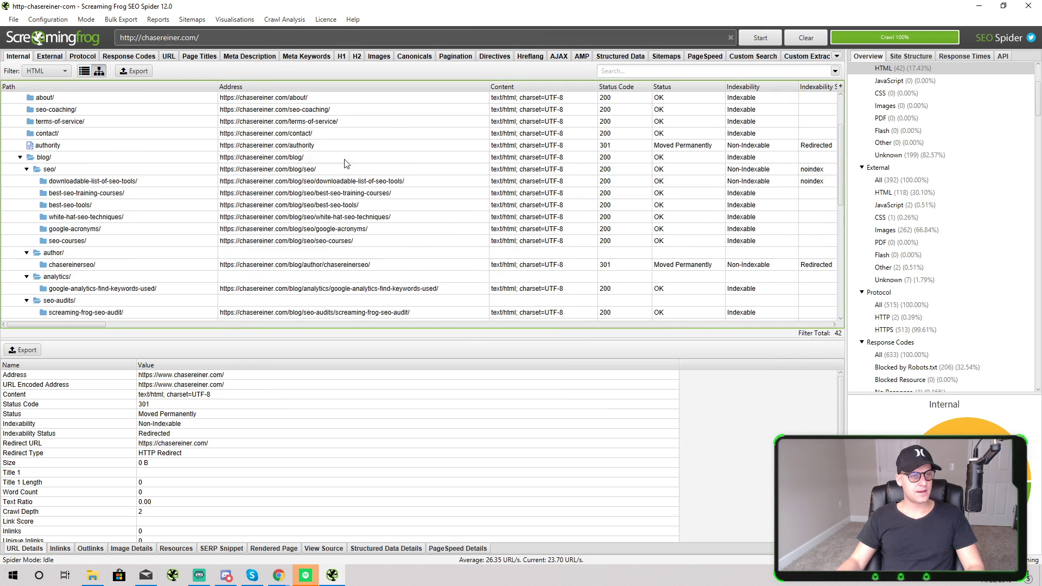
pyautogui.scroll(6, 429, 169)
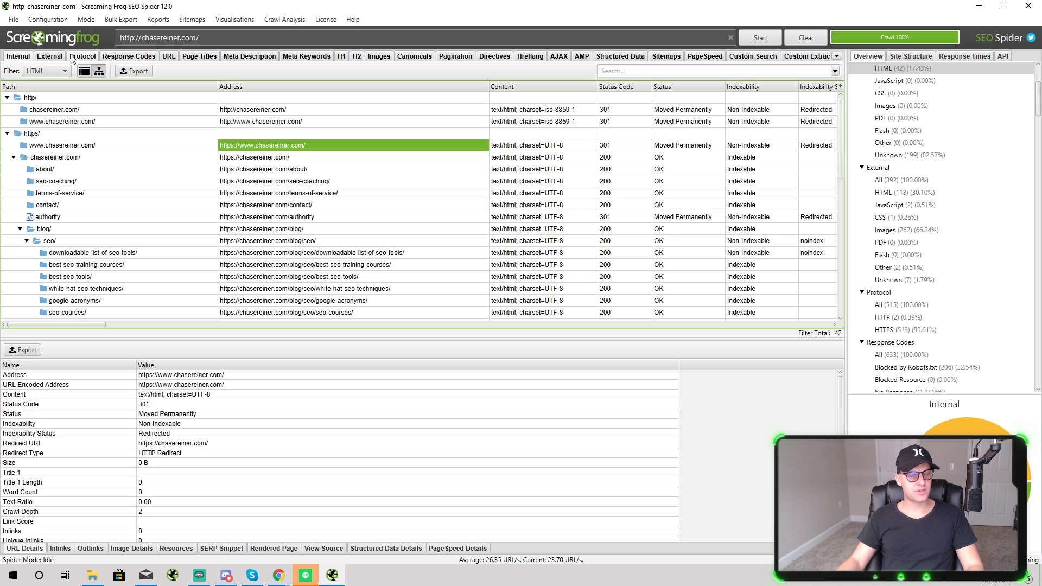
pyautogui.scroll(-5, 941, 163)
pyautogui.scroll(10, 947, 205)
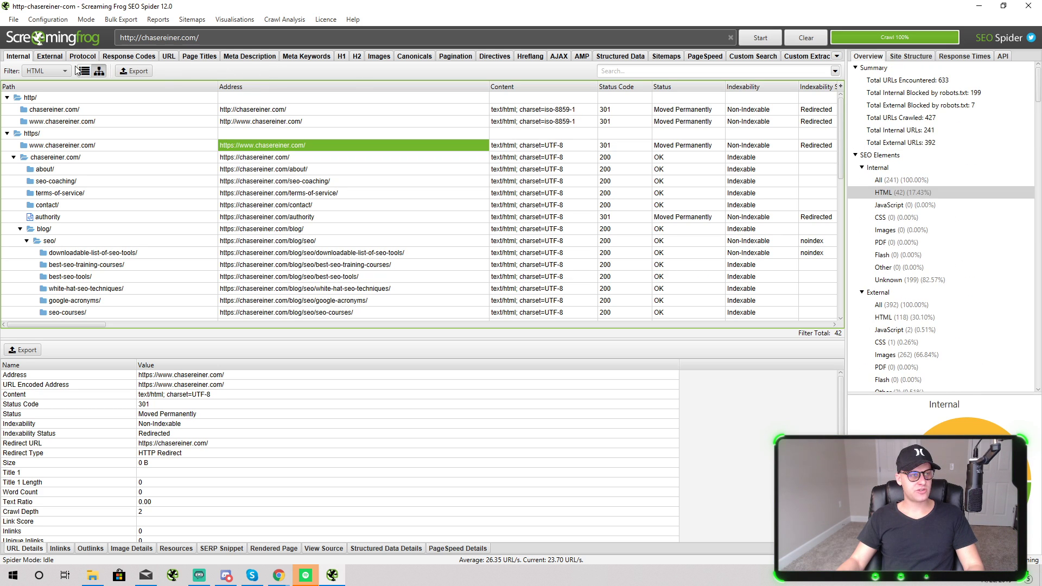
pyautogui.click(50, 57)
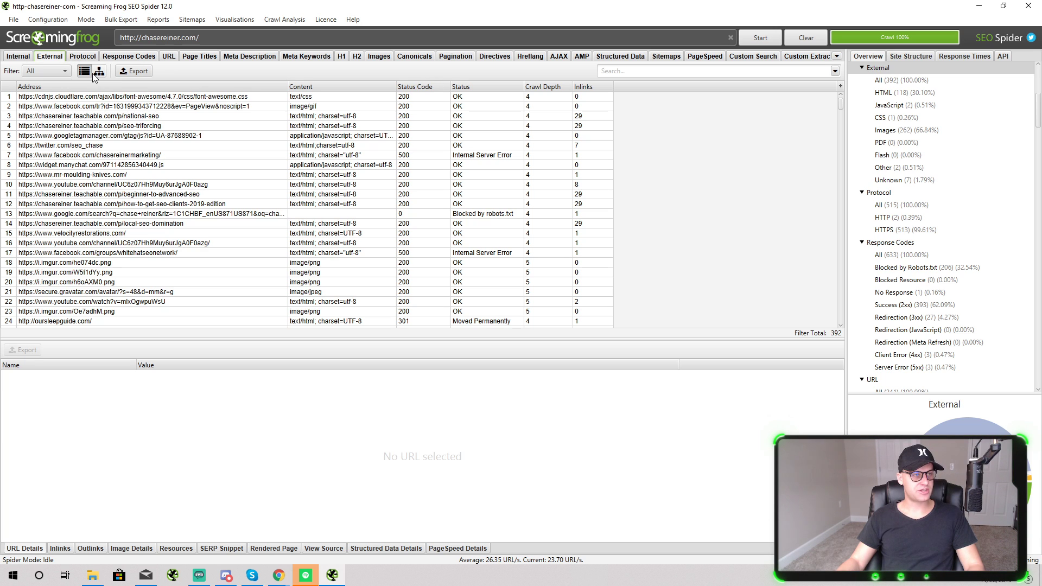
pyautogui.scroll(-14, 136, 237)
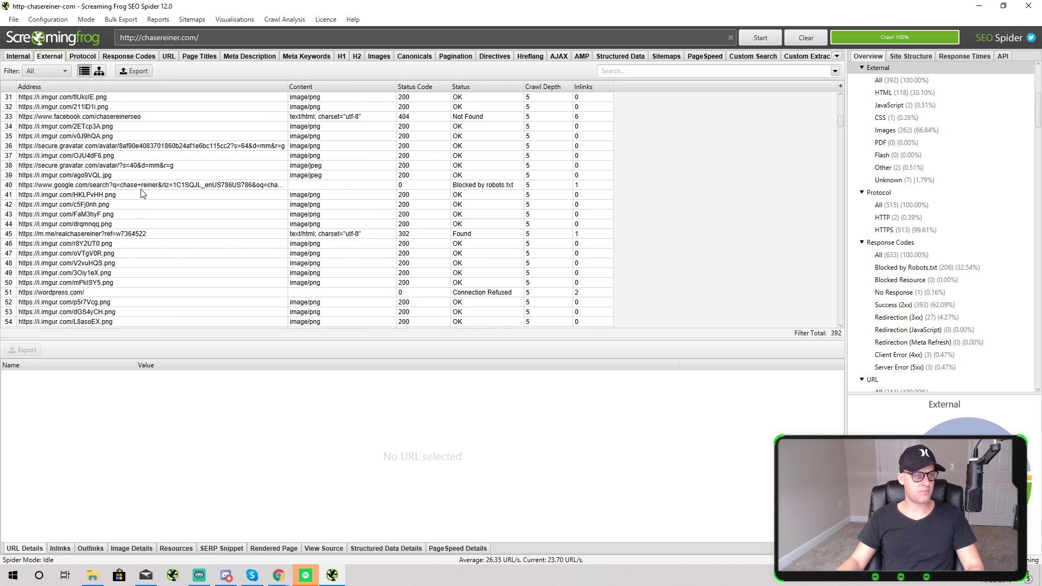
pyautogui.scroll(14, 136, 237)
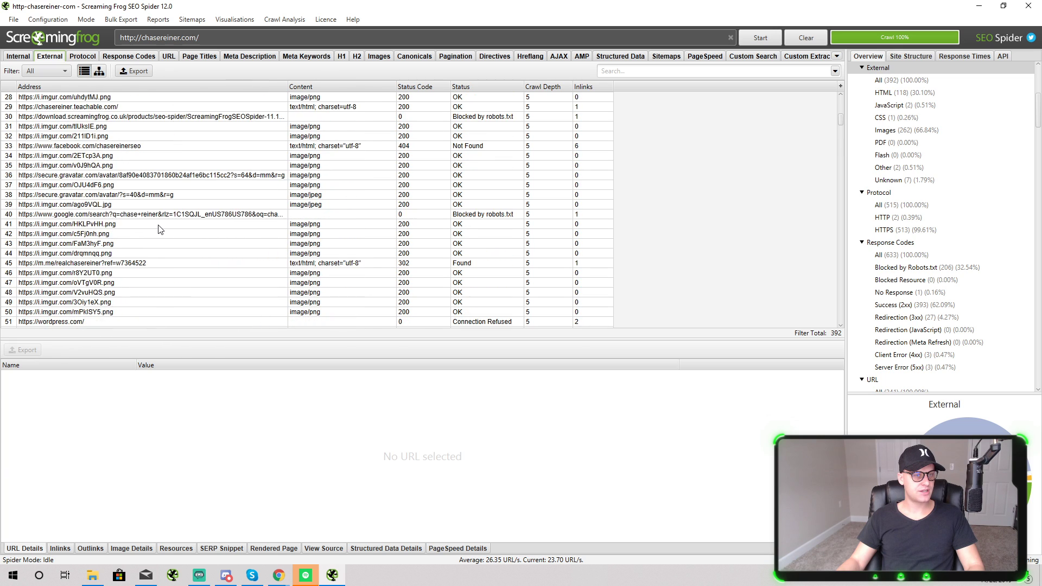
pyautogui.click(413, 86)
pyautogui.click(413, 86)
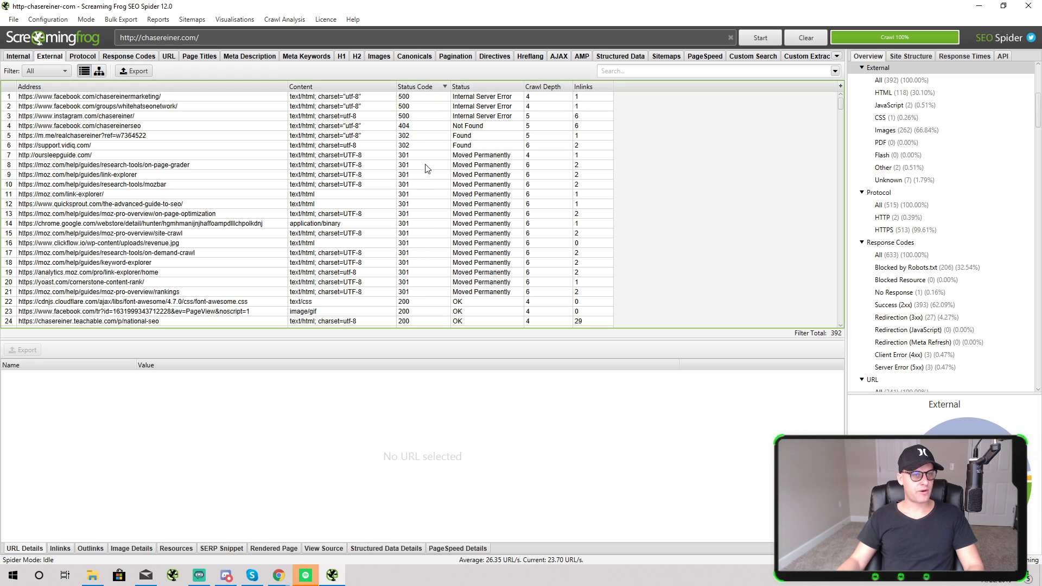
# View the URL details of the 404 Facebook address and highlight the status codes of all the 301 redirects.
pyautogui.click(425, 127)
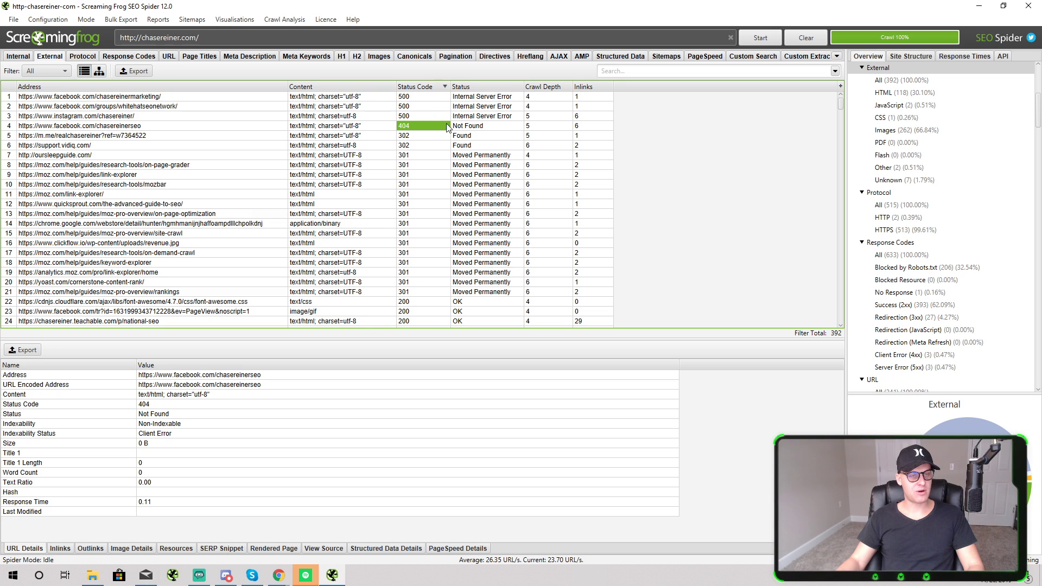
pyautogui.hscroll(1, 429, 271)
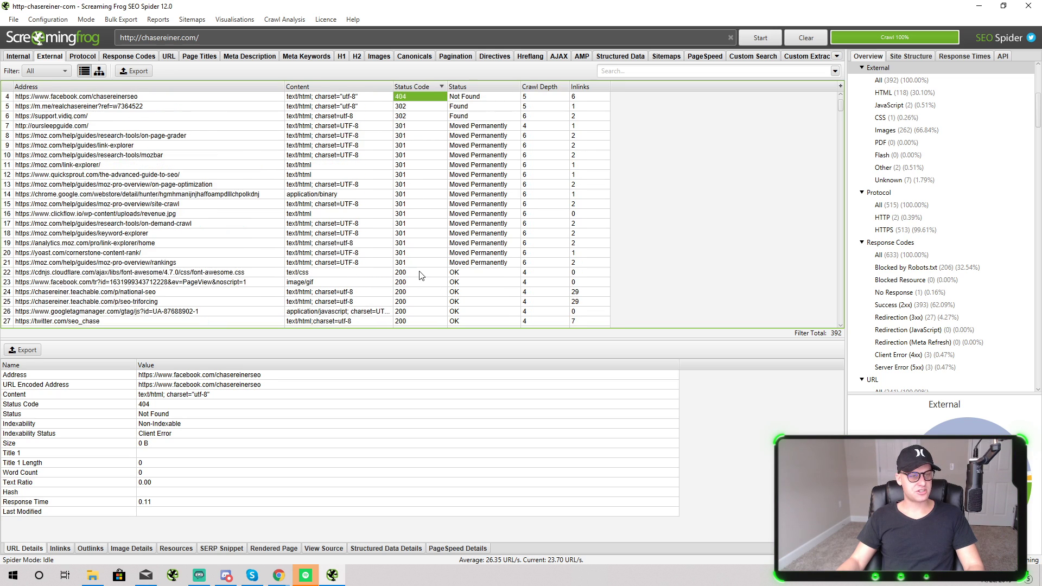
pyautogui.click(403, 293)
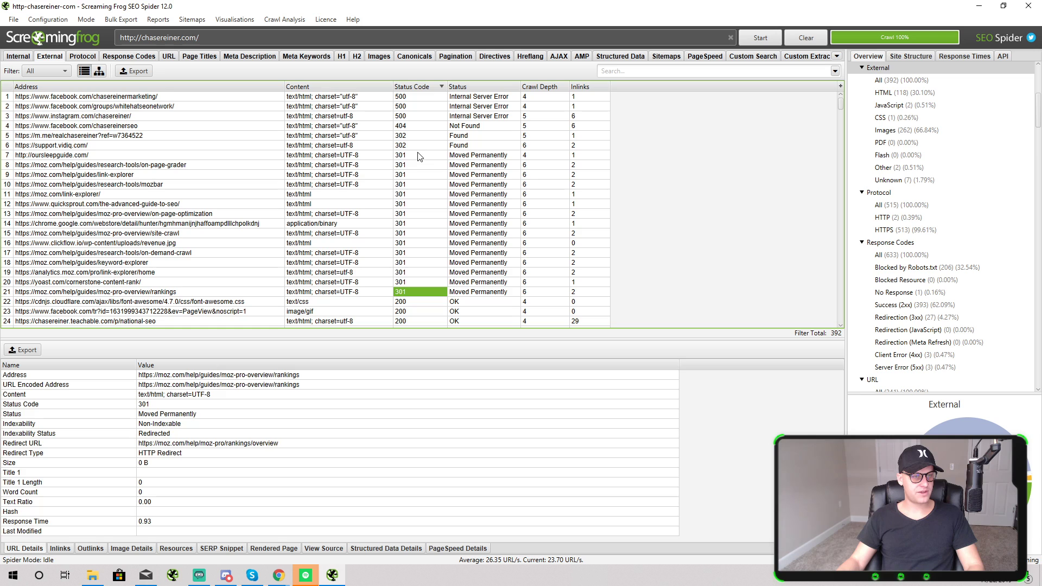
pyautogui.keyDown('shift'); pyautogui.click(418, 156); pyautogui.keyUp('shift')
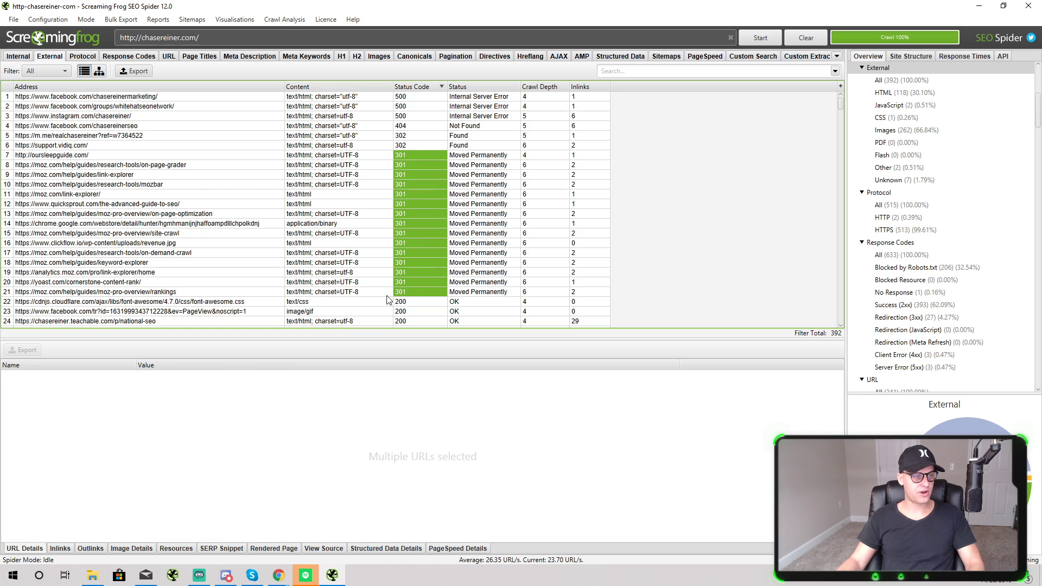
# Inspect the URL details of the moz.com on-page-grader redirect and look through its available export options.
pyautogui.click(179, 165)
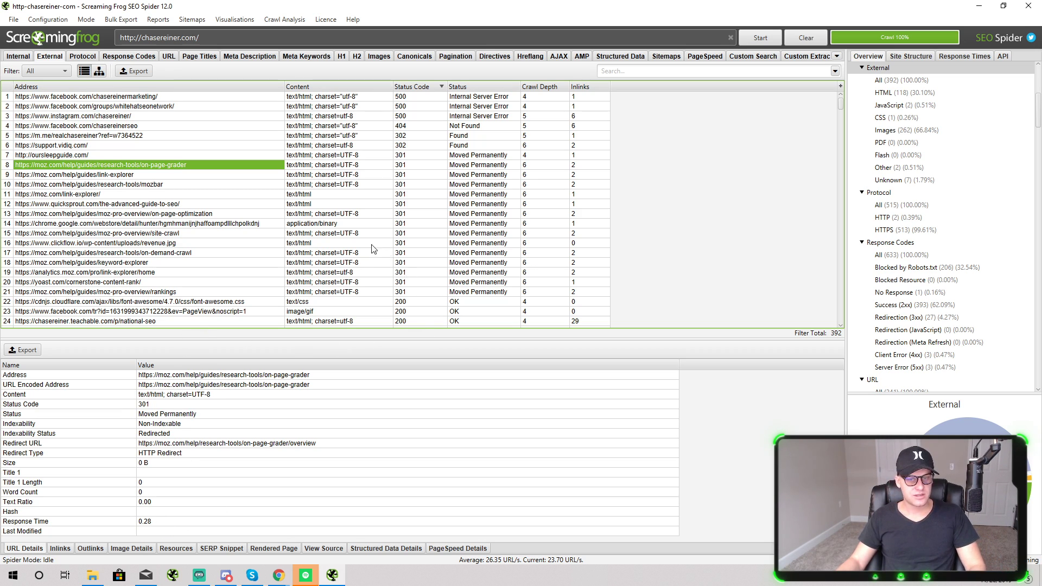
pyautogui.rightClick(242, 163)
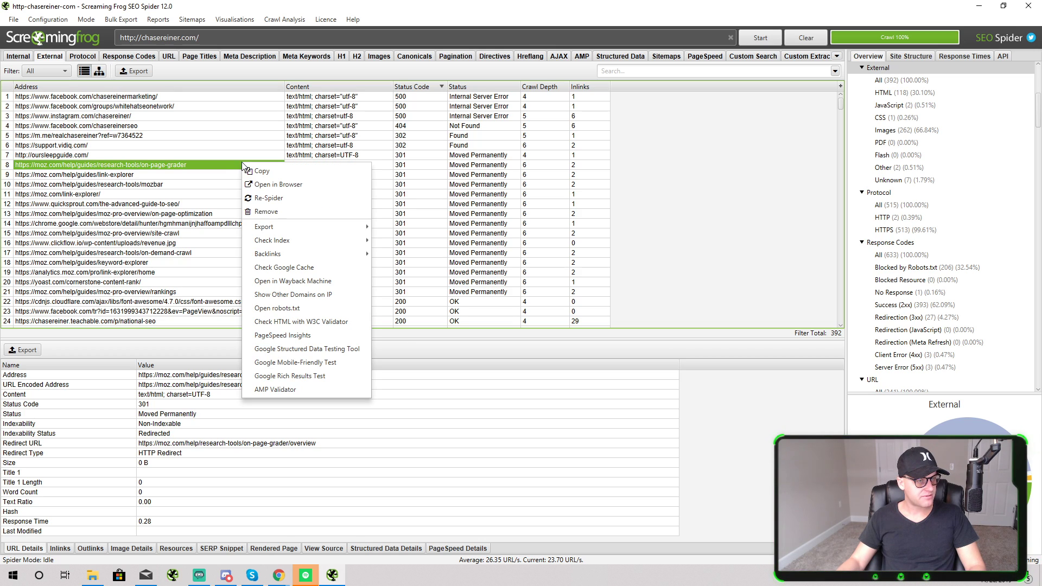
pyautogui.moveTo(277, 230)
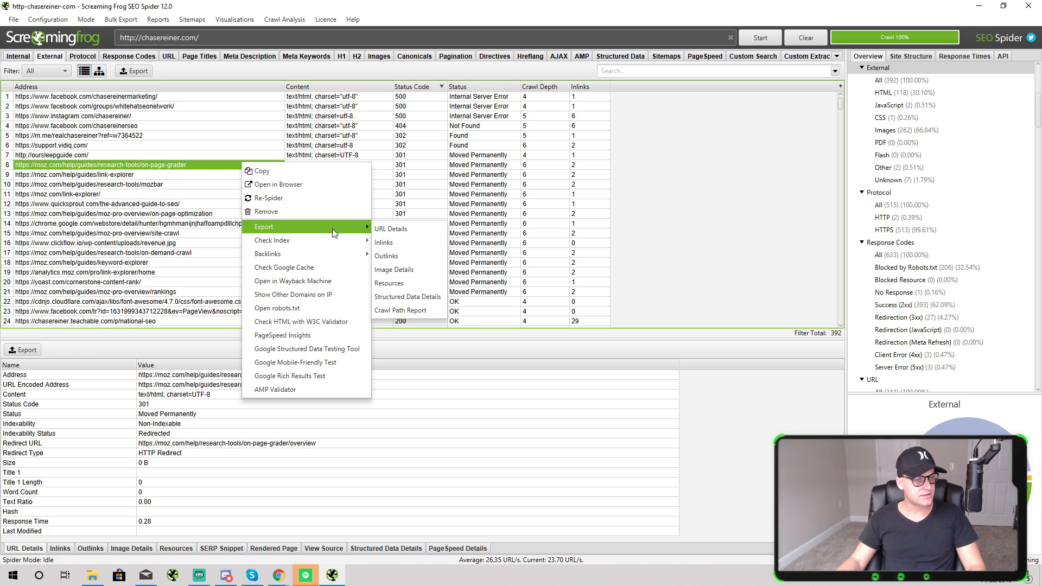
pyautogui.click(171, 162)
pyautogui.click(336, 164)
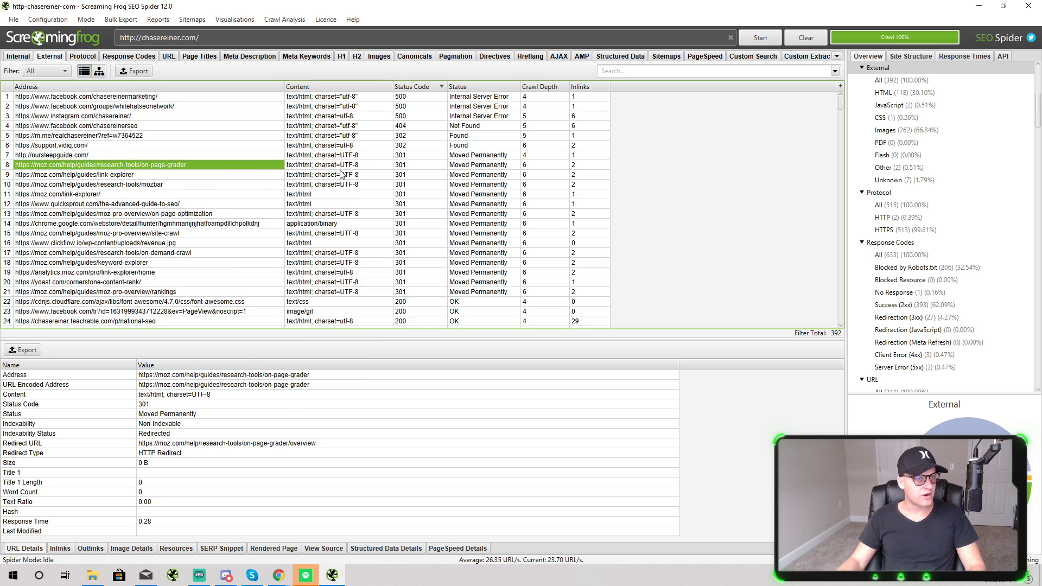
# Compare the URL details of the external oursleepguide.com and moz.com/help/guides/link-explorer redirects.
pyautogui.click(401, 155)
pyautogui.click(253, 159)
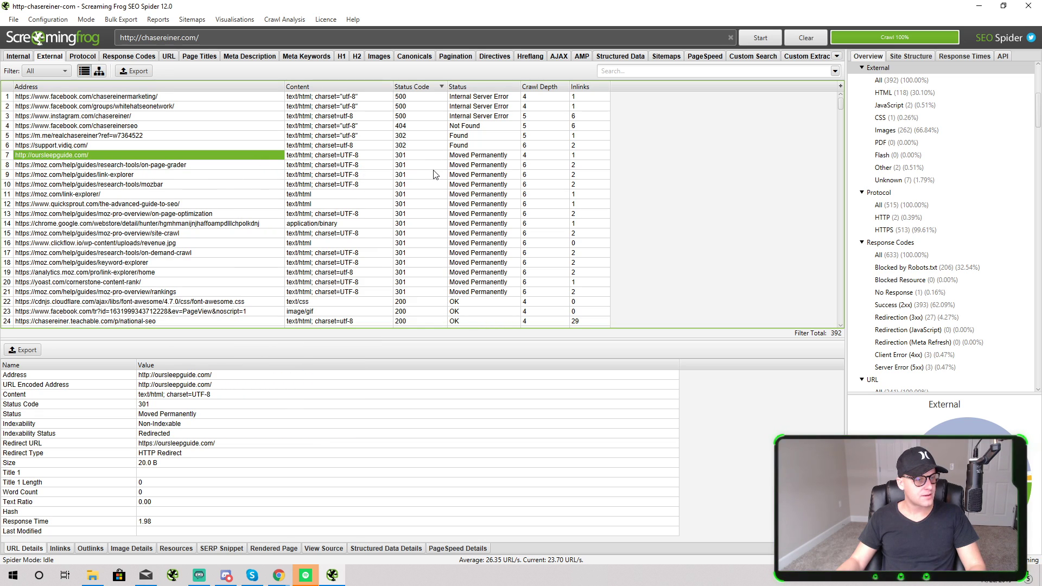
pyautogui.click(338, 168)
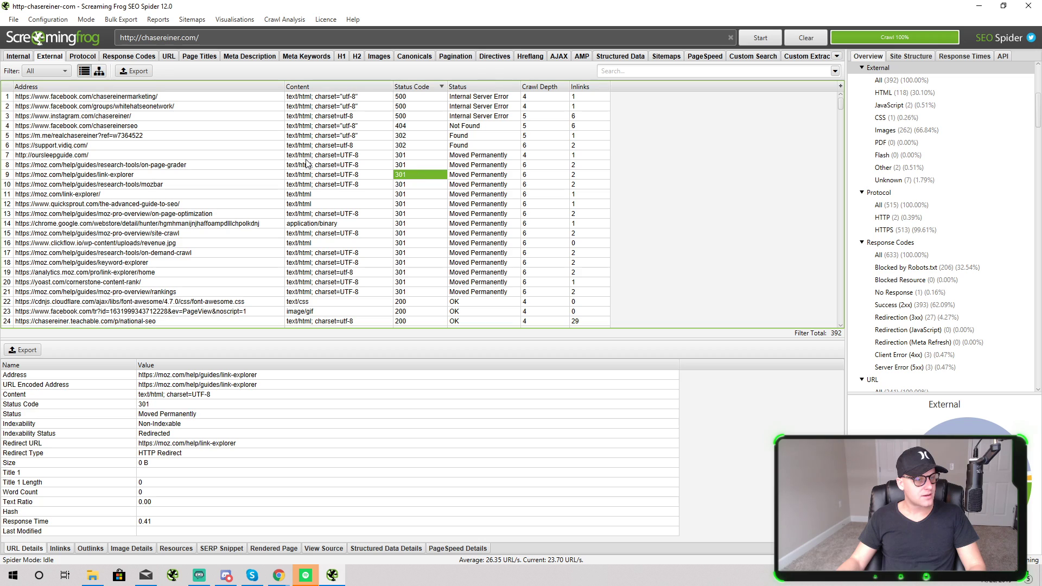
pyautogui.click(263, 175)
pyautogui.scroll(-1, 237, 185)
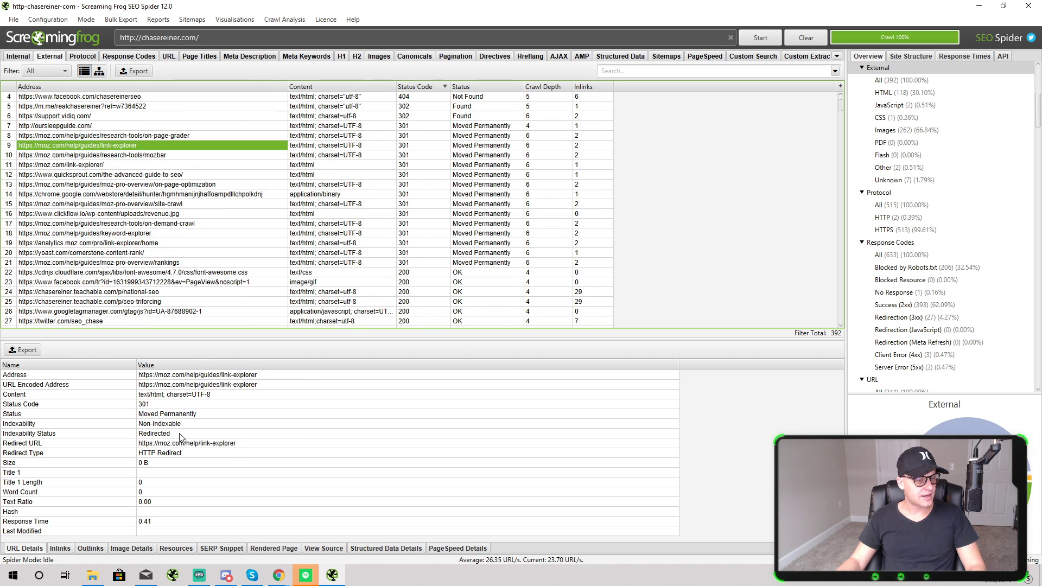
# List the inlinks of moz.com/help/guides/link-explorer and check the source page and target address of the first link.
pyautogui.click(60, 547)
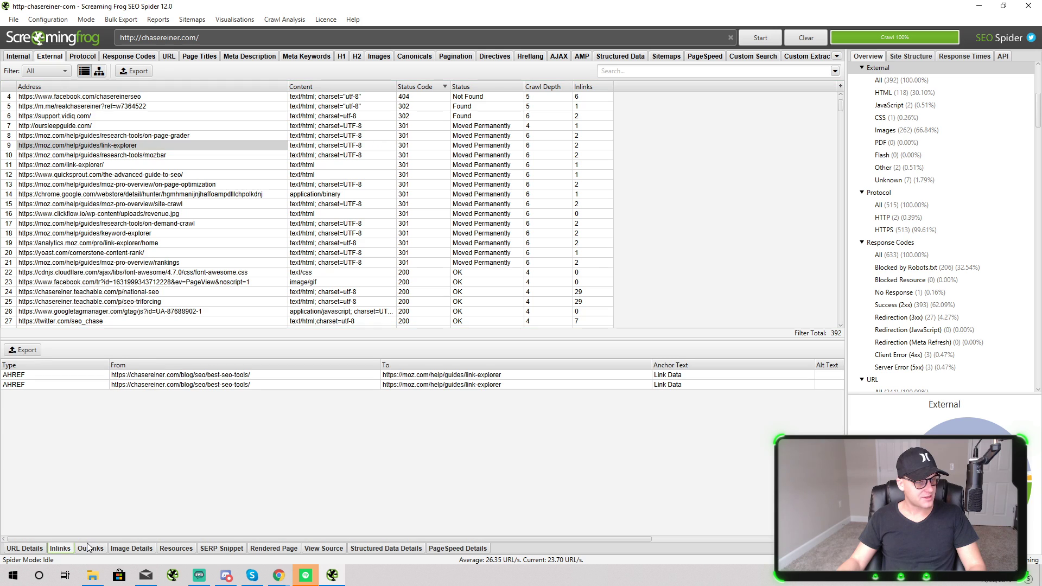
pyautogui.click(206, 375)
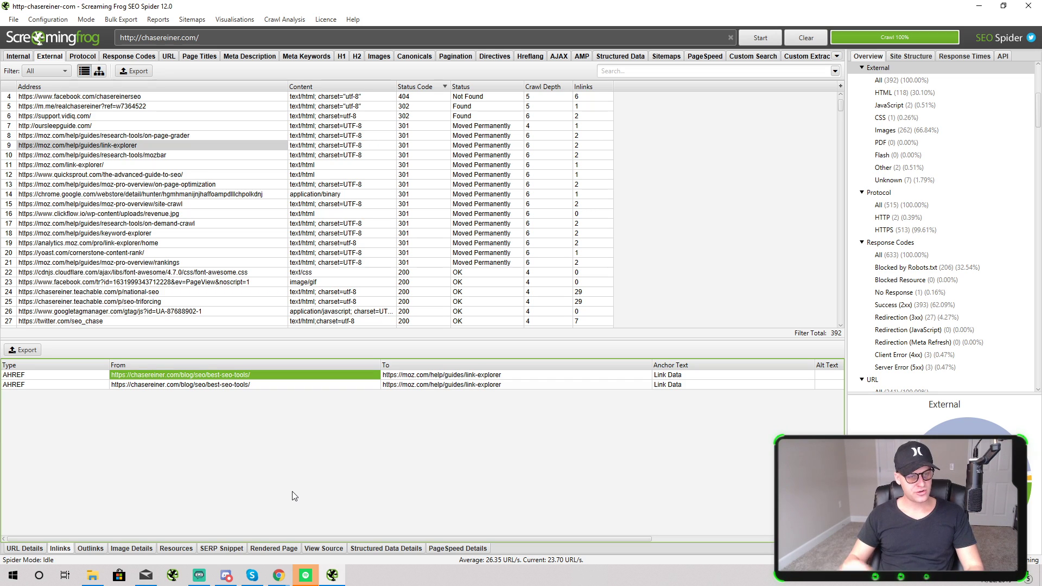
pyautogui.click(505, 374)
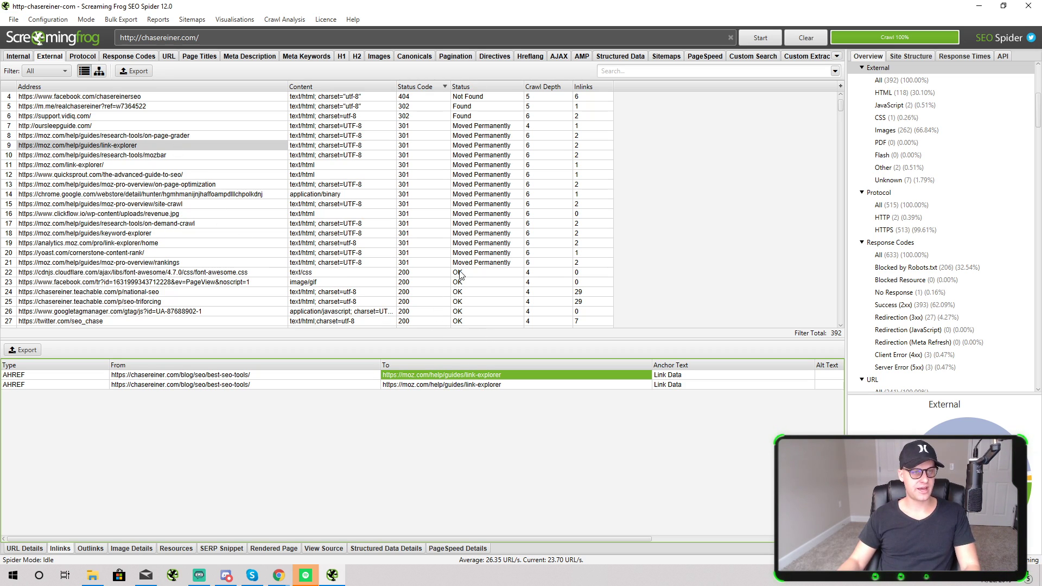
pyautogui.hotkey('alt', 'Tab')
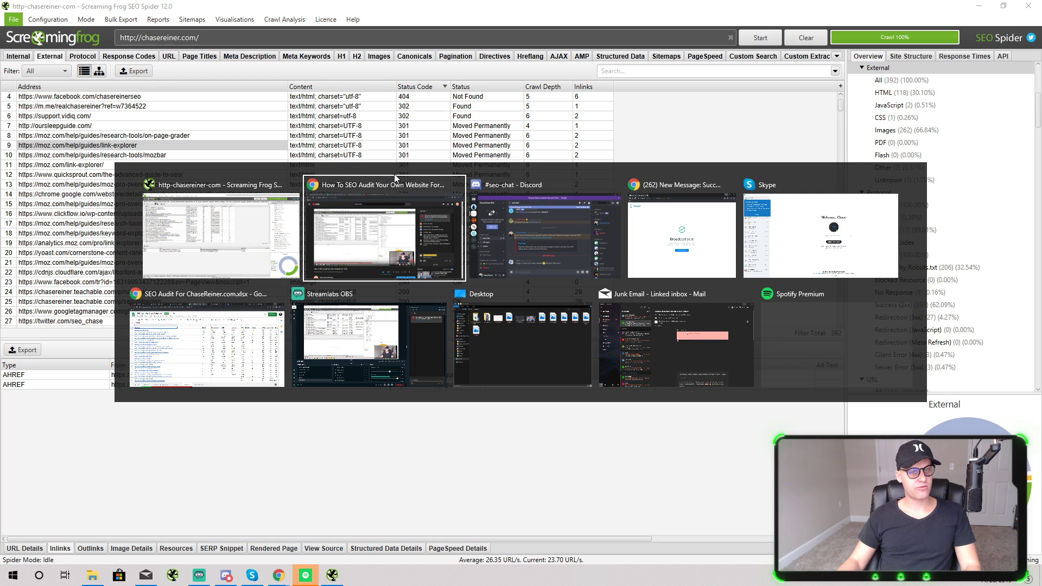
pyautogui.press('Escape')
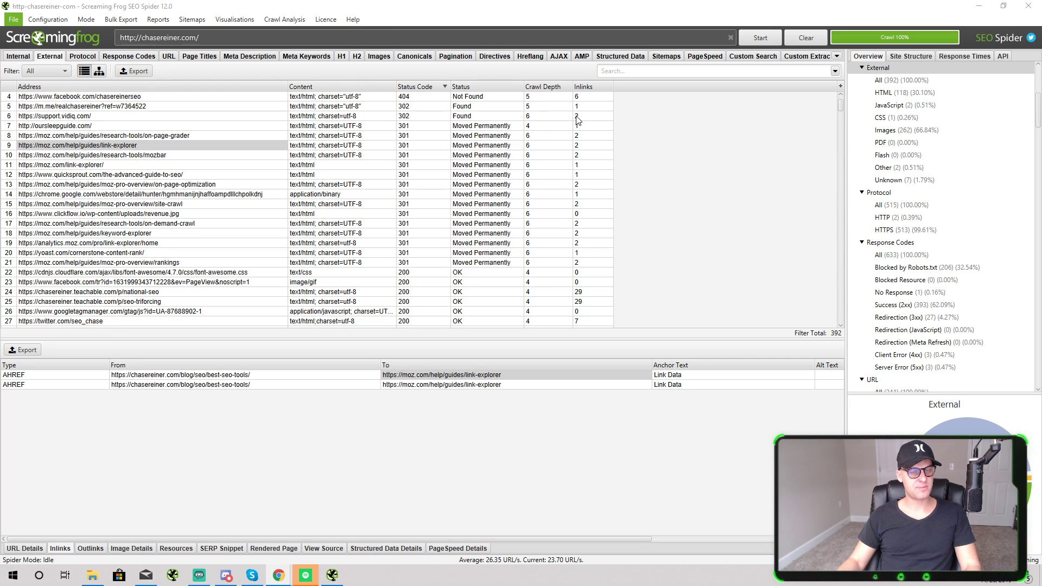
# Review the combined inlinks of the 301 URLs from link-explorer through moz-pro-overview/rankings, and the inlinks of the 404 Facebook URL.
pyautogui.keyDown('shift'); pyautogui.click(516, 254); pyautogui.keyUp('shift')
pyautogui.keyDown('shift'); pyautogui.click(503, 265); pyautogui.keyUp('shift')
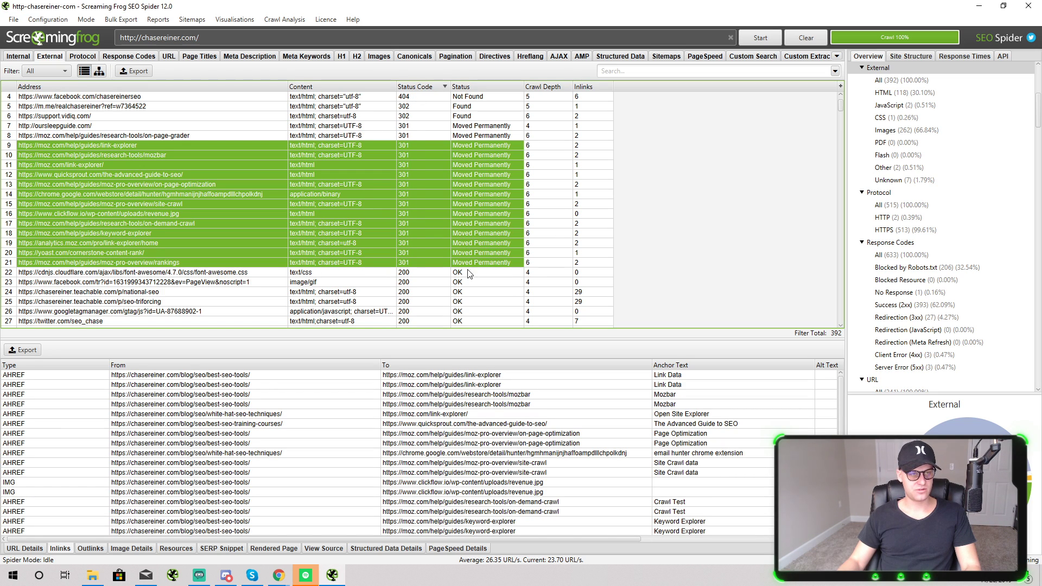
pyautogui.scroll(1, 405, 193)
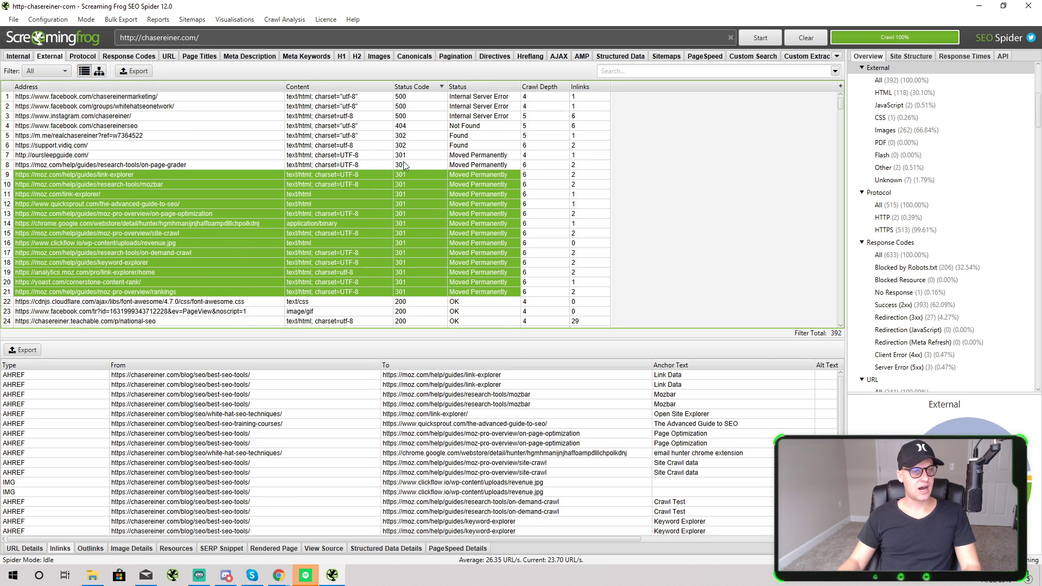
pyautogui.click(416, 126)
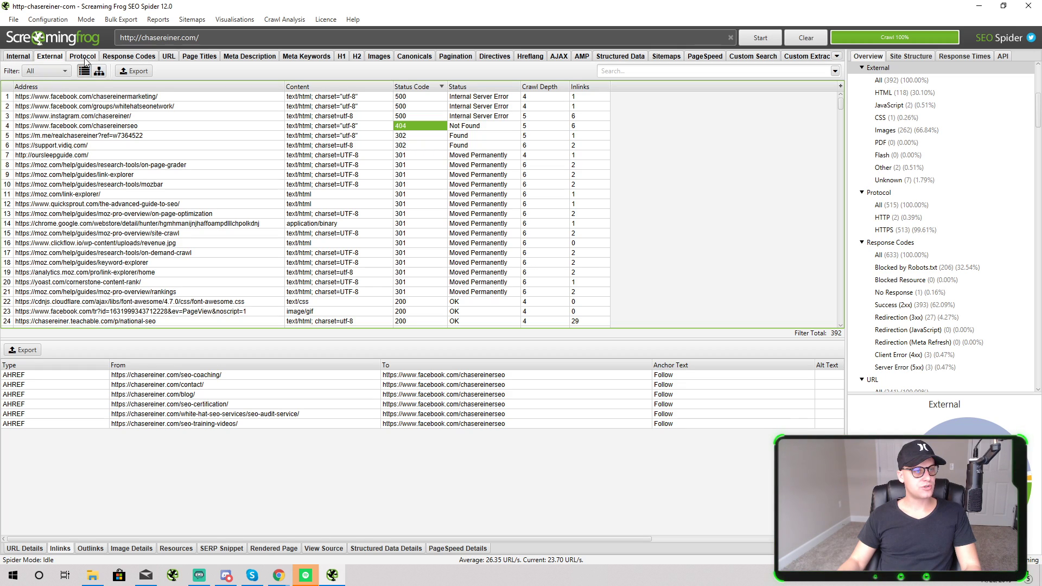
pyautogui.scroll(-10, 180, 163)
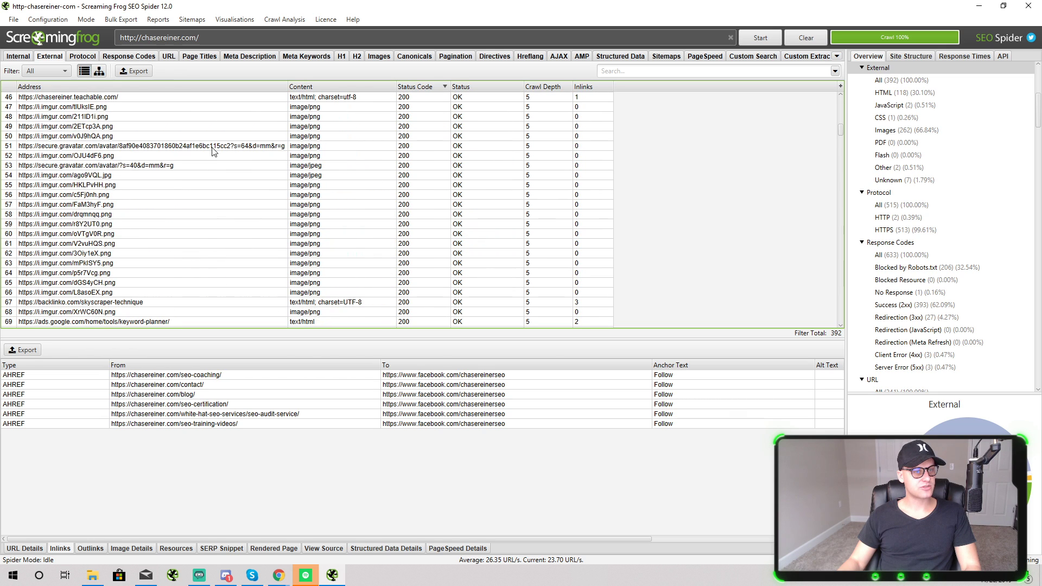
pyautogui.click(82, 57)
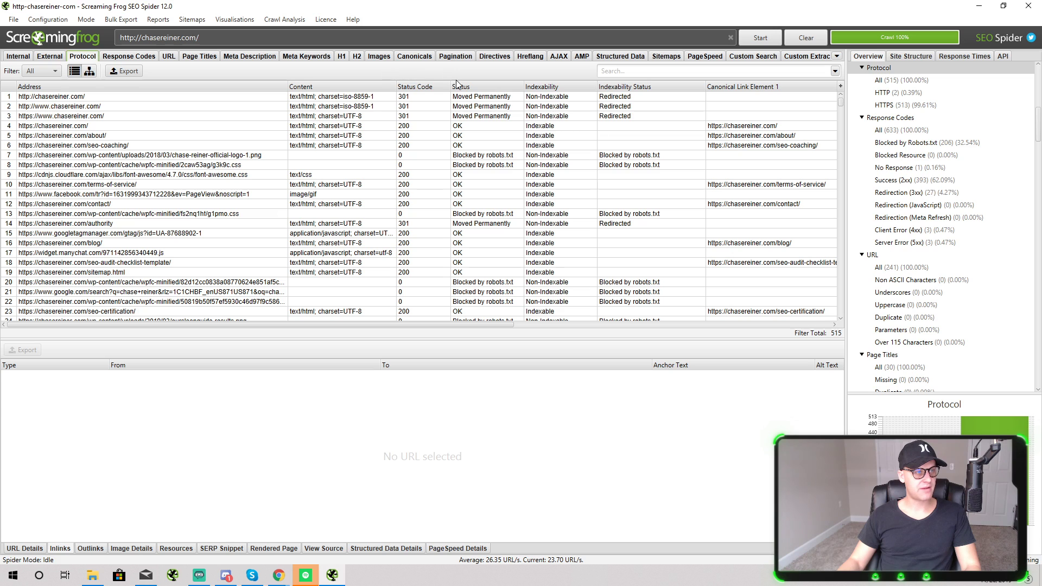
pyautogui.scroll(-20, 262, 142)
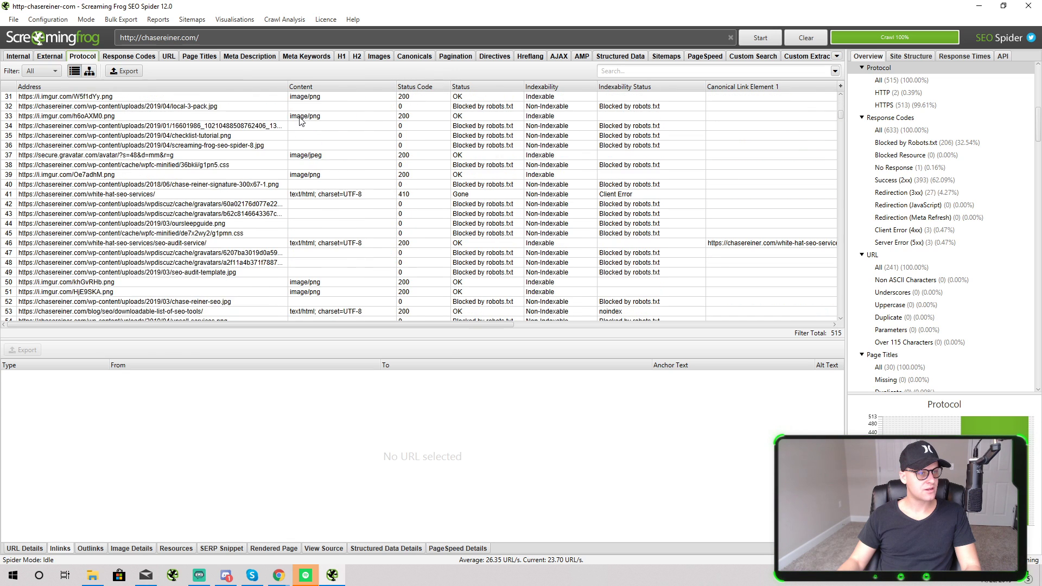
pyautogui.click(42, 71)
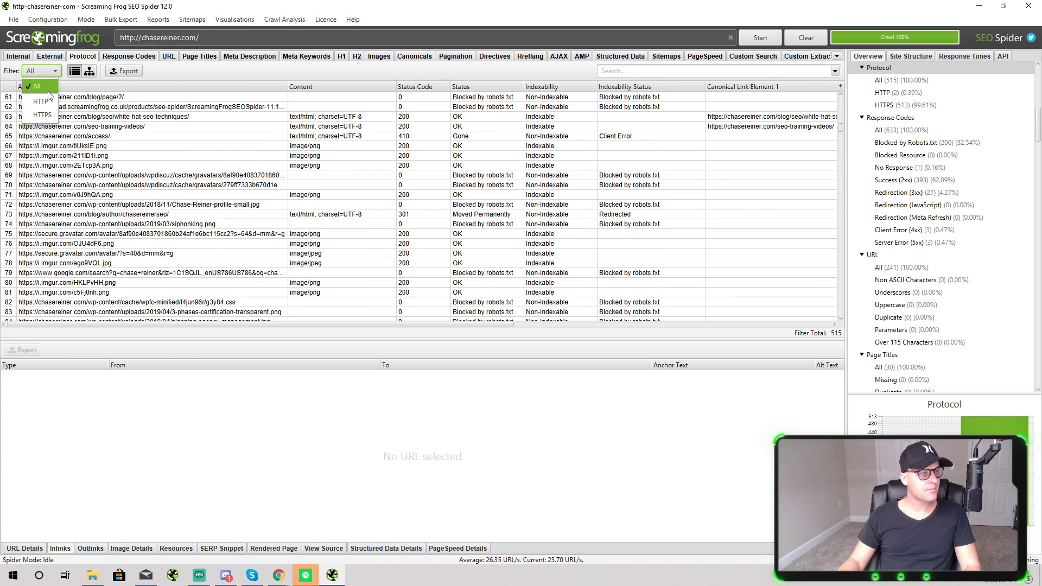
pyautogui.click(114, 136)
pyautogui.scroll(20, 206, 109)
pyautogui.click(187, 87)
pyautogui.click(186, 86)
pyautogui.click(186, 88)
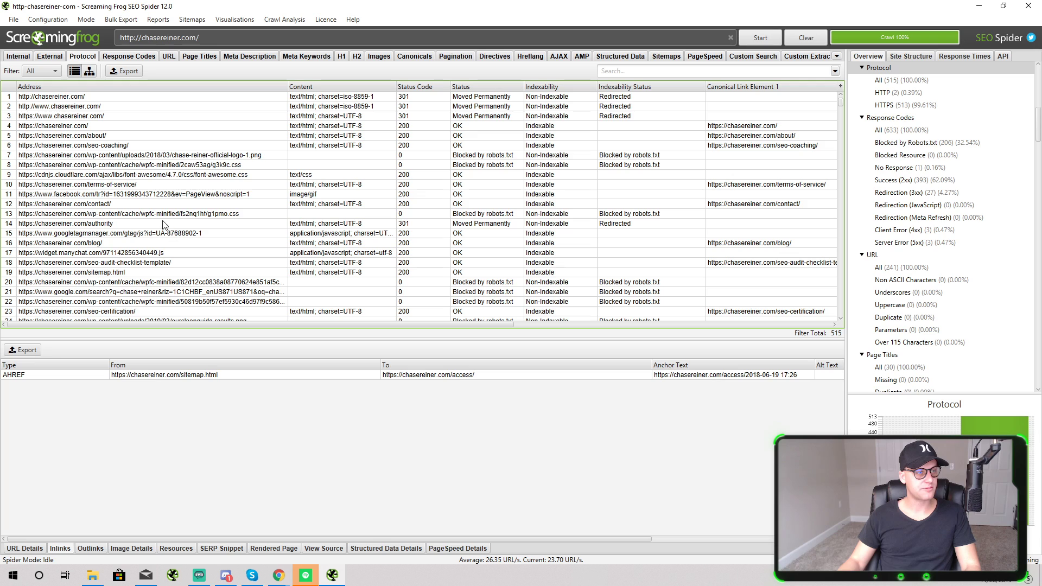
pyautogui.click(101, 121)
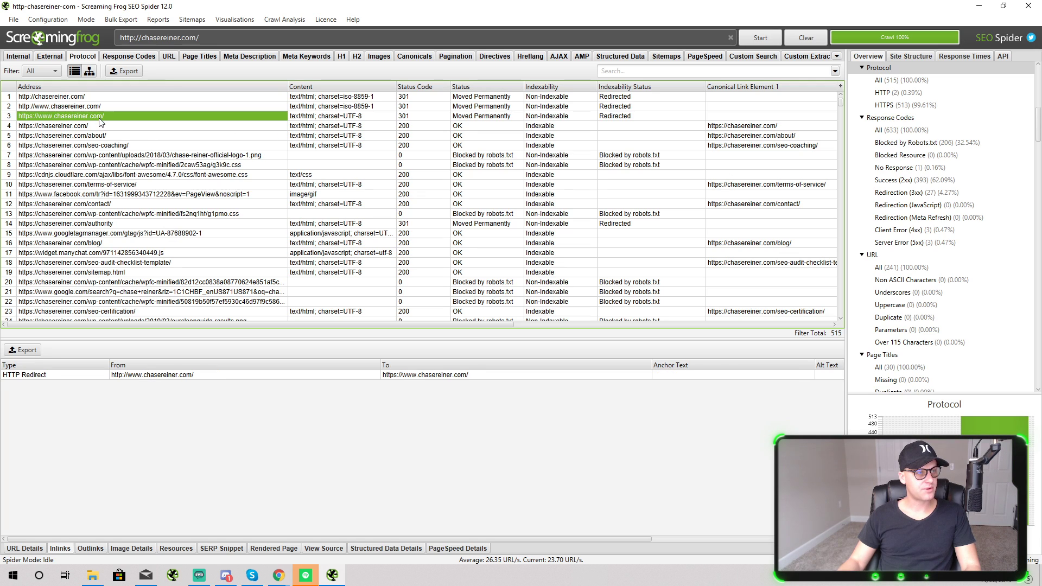
pyautogui.keyDown('shift'); pyautogui.click(137, 96); pyautogui.keyUp('shift')
pyautogui.click(426, 116)
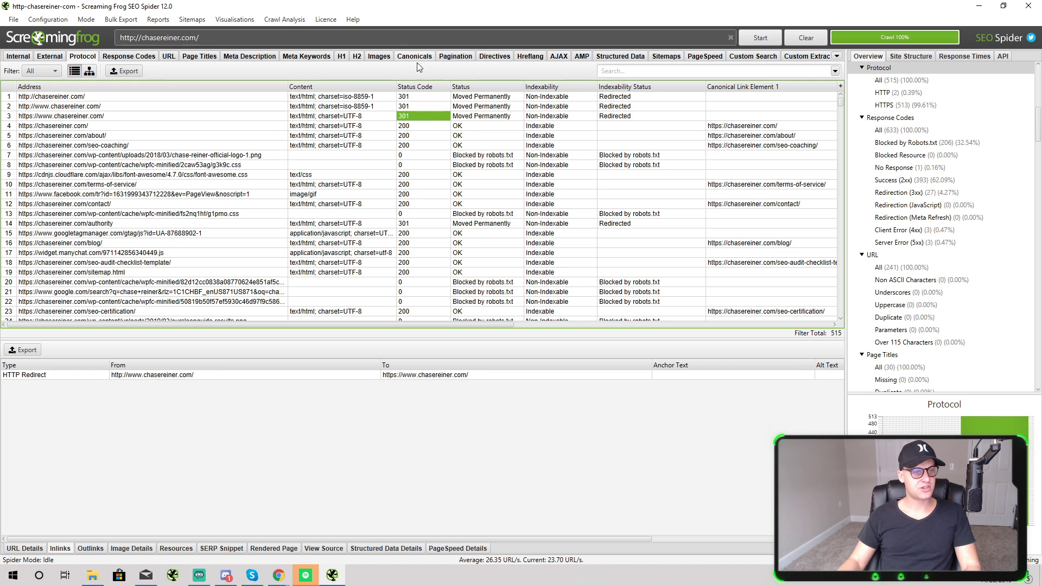
pyautogui.click(283, 227)
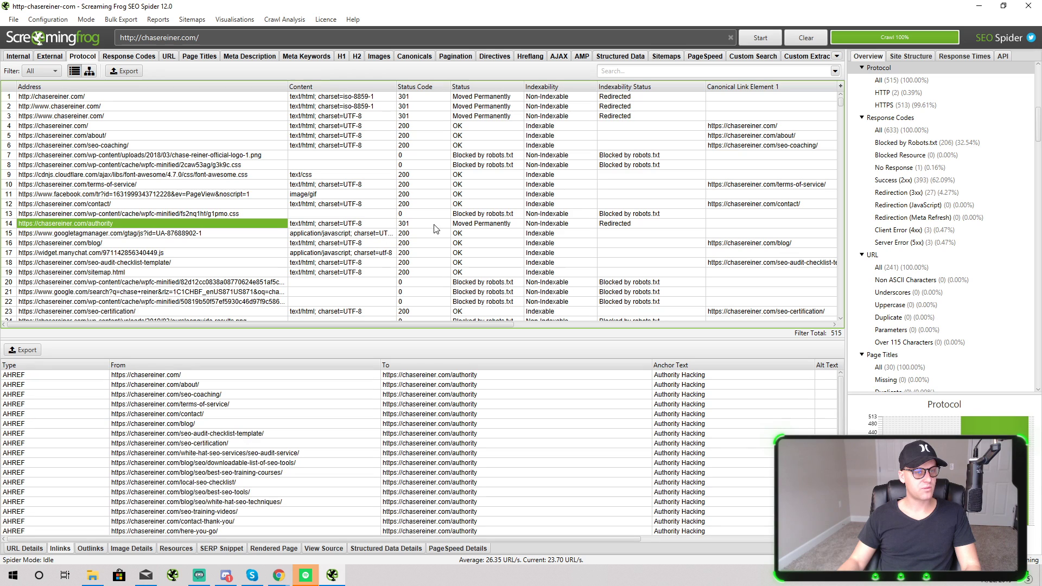
pyautogui.click(136, 125)
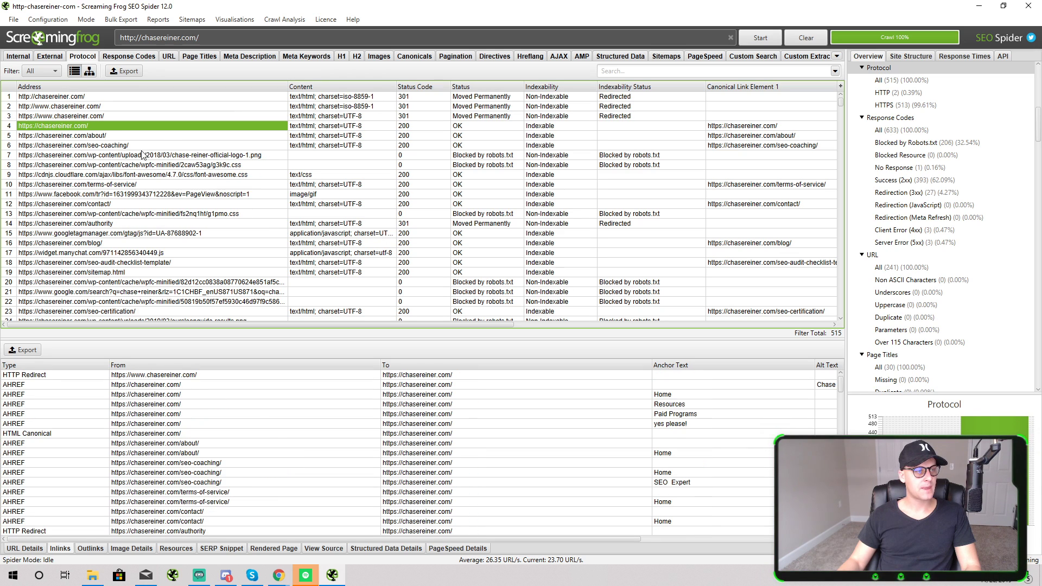
pyautogui.click(114, 100)
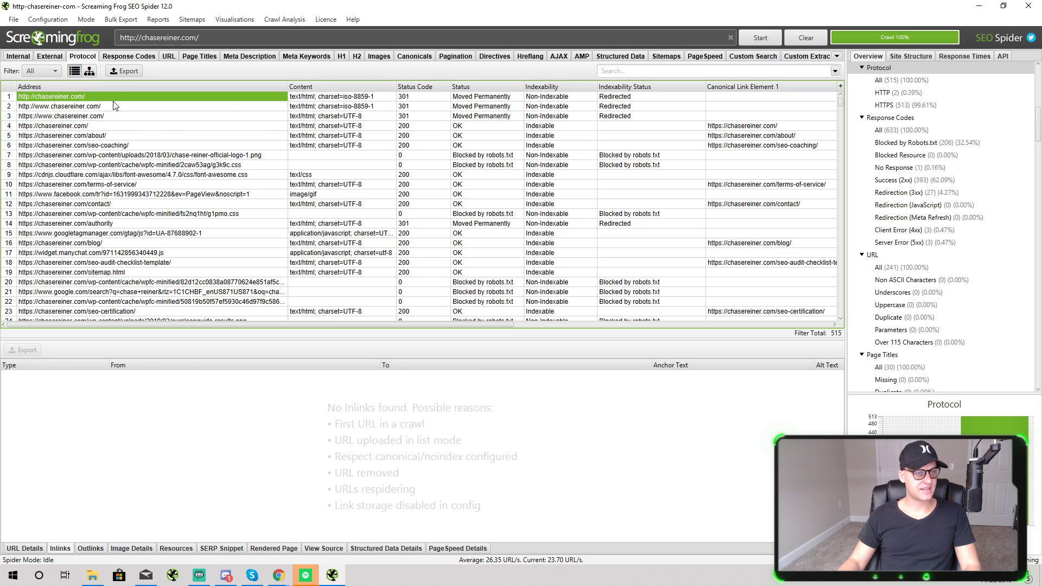
# Show all URLs by response code, sorted from the highest status code down, and check individual error and redirect rows.
pyautogui.click(116, 57)
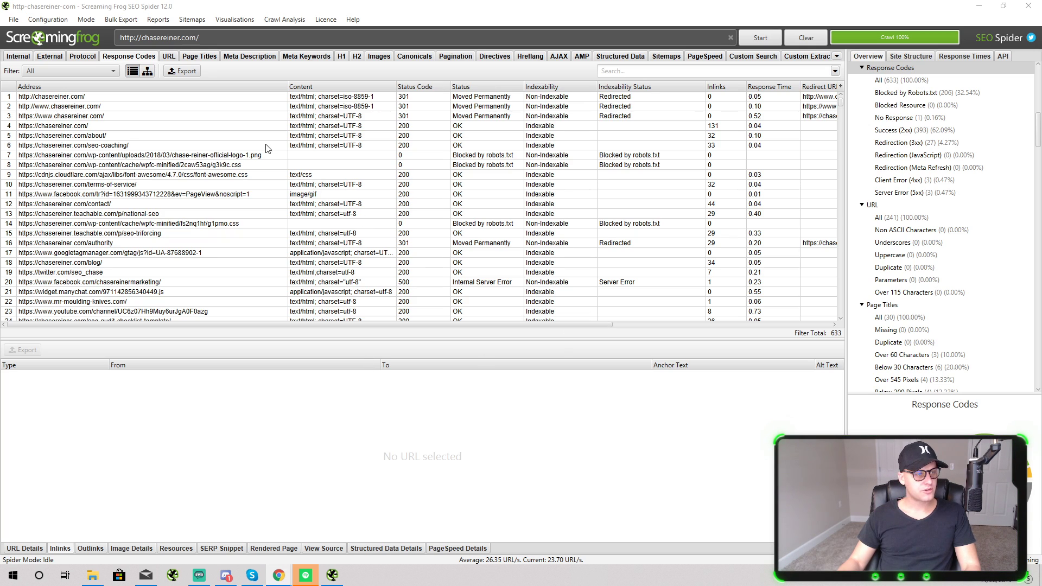
pyautogui.click(413, 87)
pyautogui.click(418, 87)
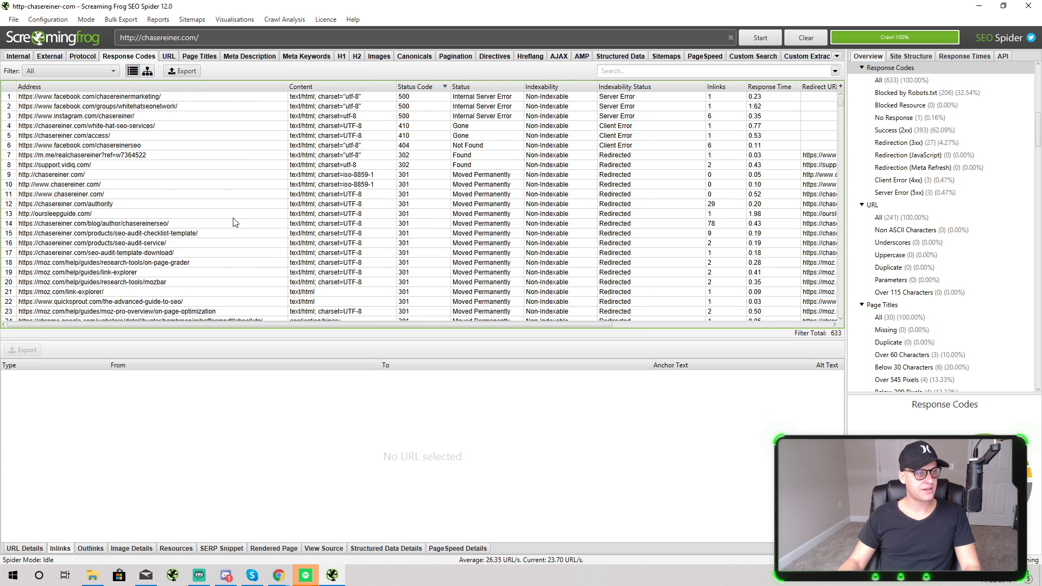
pyautogui.click(197, 145)
pyautogui.click(418, 135)
pyautogui.click(418, 115)
pyautogui.click(418, 193)
pyautogui.scroll(-5, 410, 253)
pyautogui.scroll(8, 428, 208)
pyautogui.scroll(-4, 428, 208)
pyautogui.click(162, 145)
pyautogui.keyDown('shift'); pyautogui.click(274, 233); pyautogui.keyUp('shift')
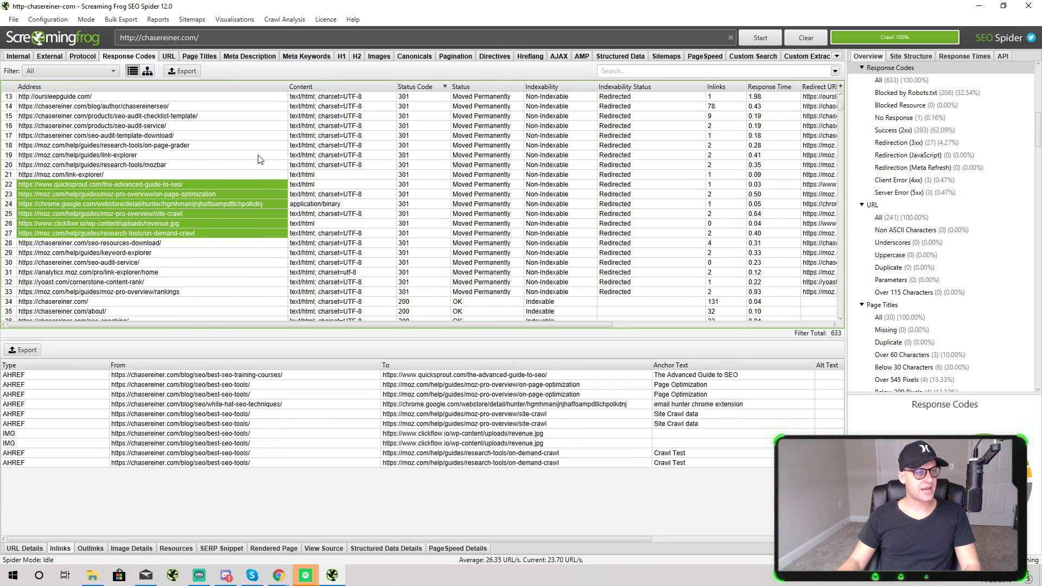
pyautogui.click(283, 301)
# Check the first Facebook URL with a 500 status and list the inlinks of the Instagram URL with a 500 status.
pyautogui.scroll(4, 394, 258)
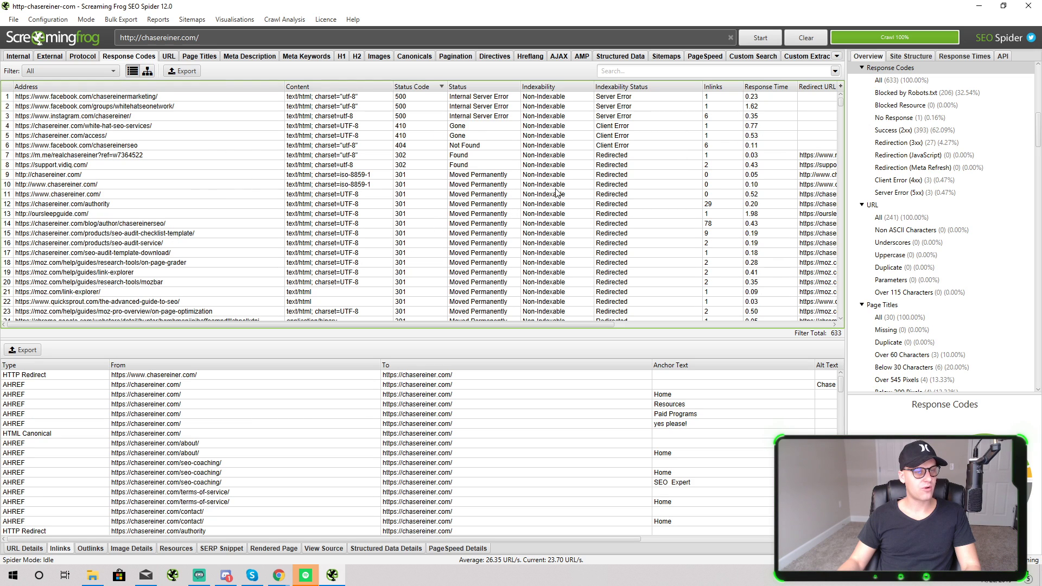
pyautogui.click(429, 97)
pyautogui.click(286, 117)
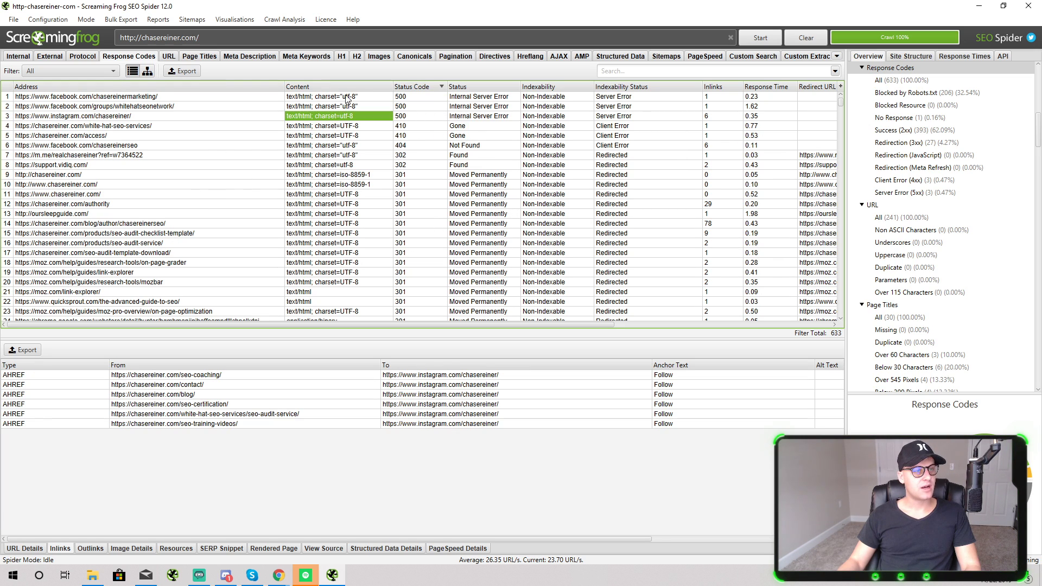
# Look through the crawled URL list and filter it by Uppercase, Duplicate and Over 115 Characters.
pyautogui.click(169, 57)
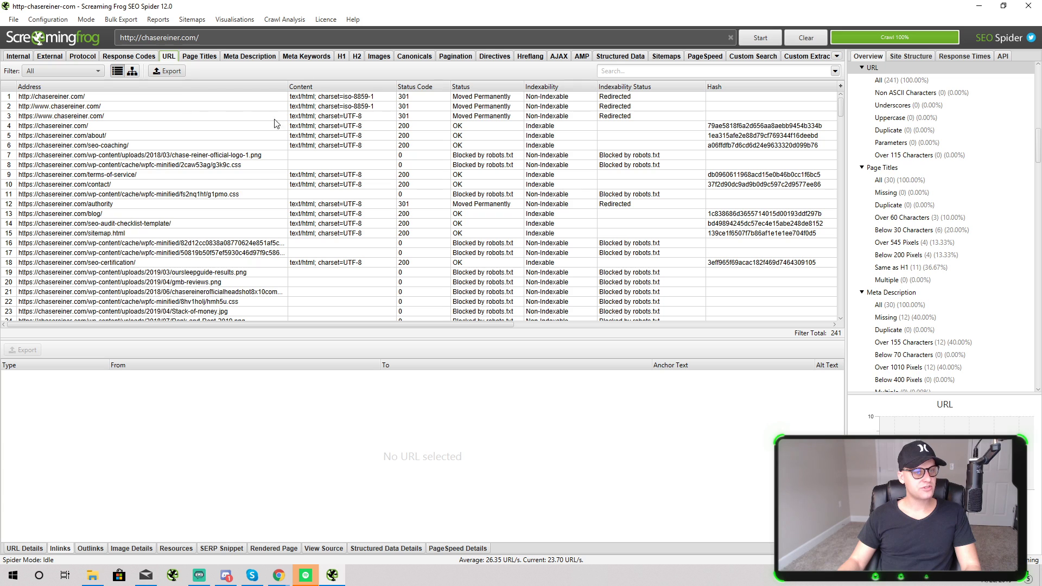
pyautogui.scroll(-5, 302, 124)
pyautogui.scroll(10, 151, 112)
pyautogui.click(61, 71)
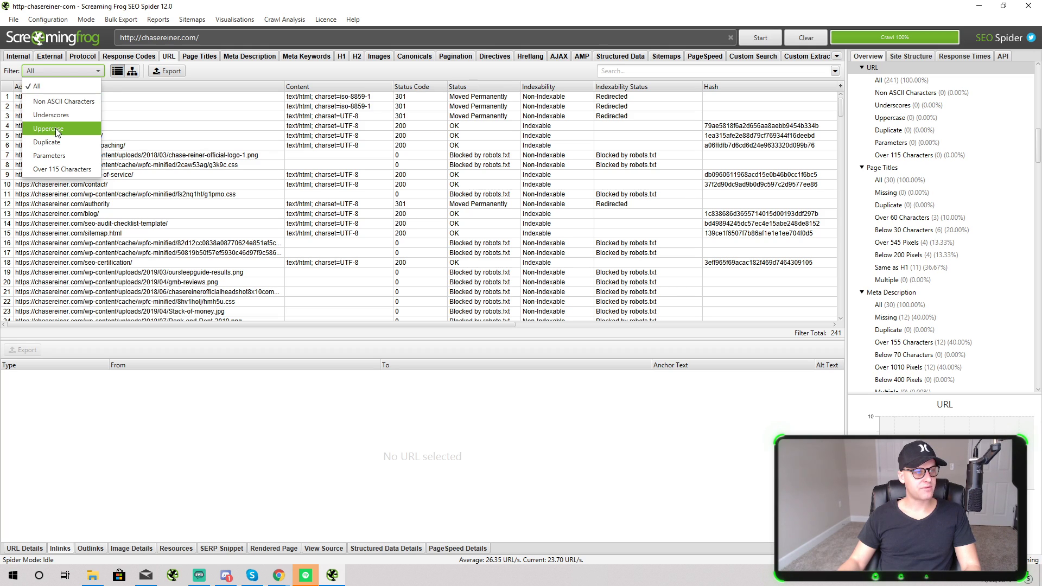
pyautogui.click(56, 129)
pyautogui.click(48, 72)
pyautogui.click(55, 143)
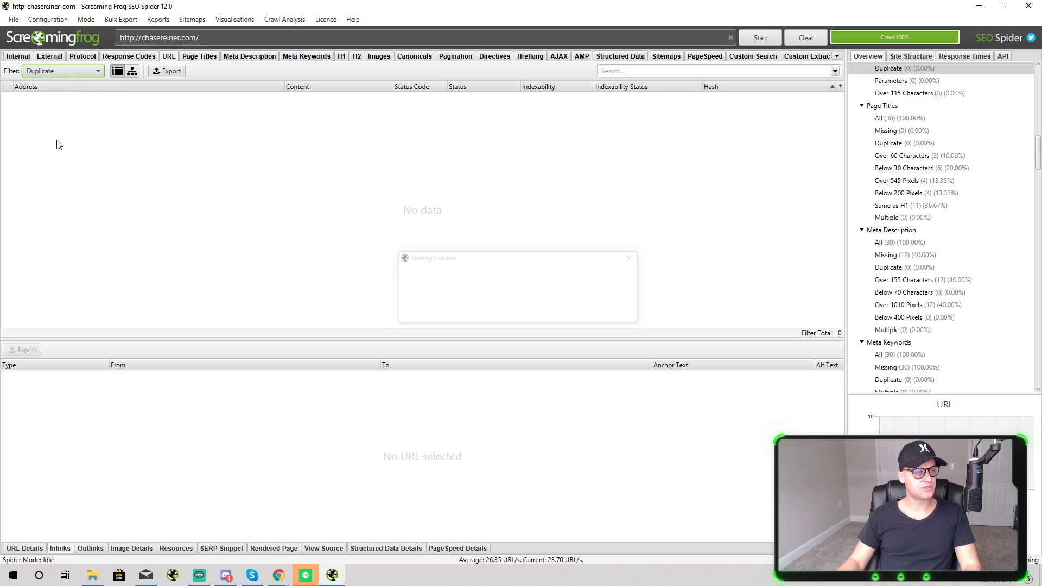
pyautogui.click(74, 72)
pyautogui.click(67, 169)
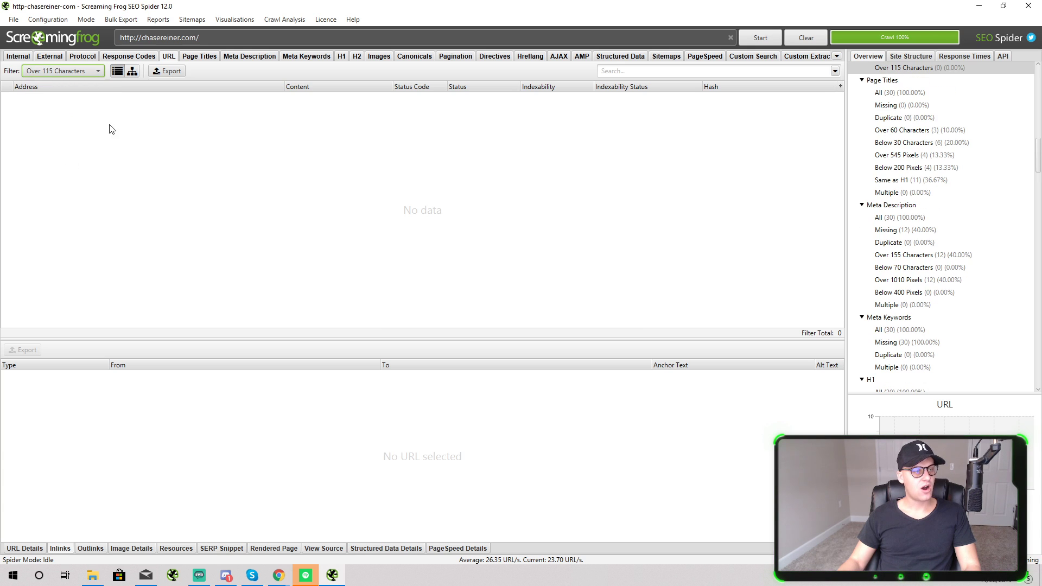
# Review the URL filter options and use the crawl overview to show the Over 115 Characters and Uppercase URLs.
pyautogui.click(80, 72)
pyautogui.click(266, 142)
pyautogui.click(96, 71)
pyautogui.click(530, 209)
pyautogui.scroll(5, 895, 198)
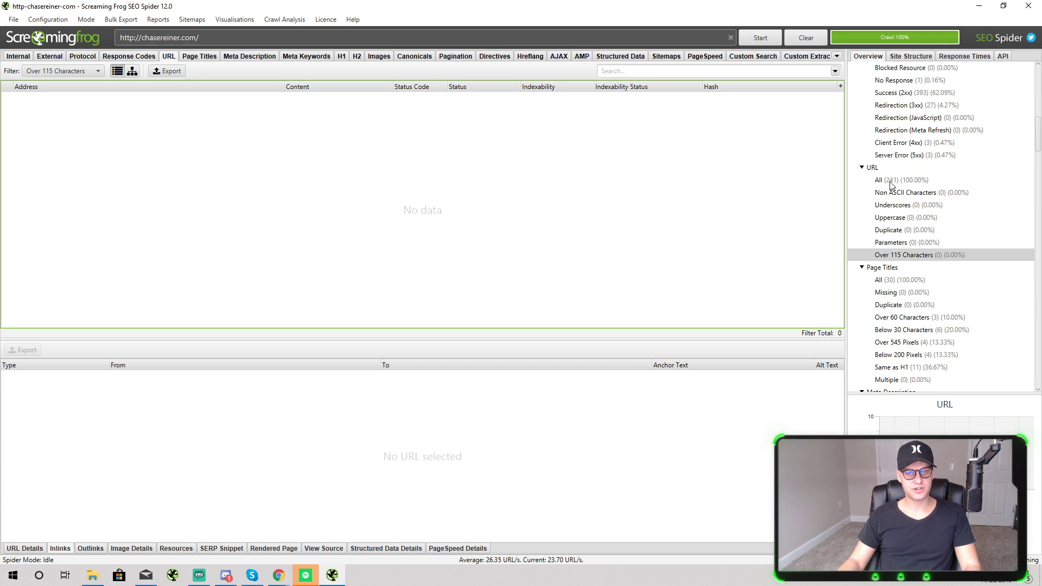
pyautogui.click(907, 254)
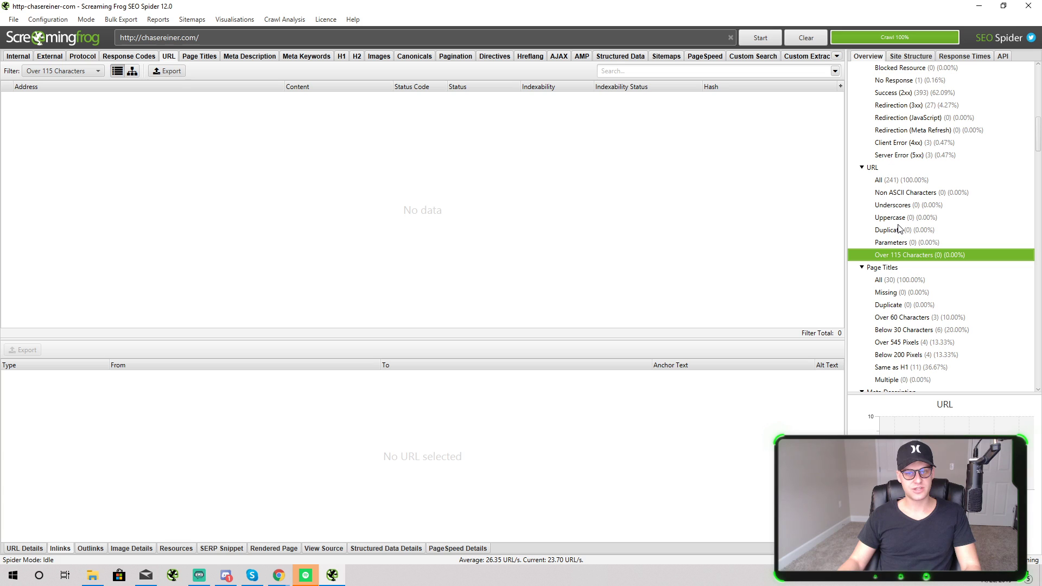
pyautogui.click(897, 220)
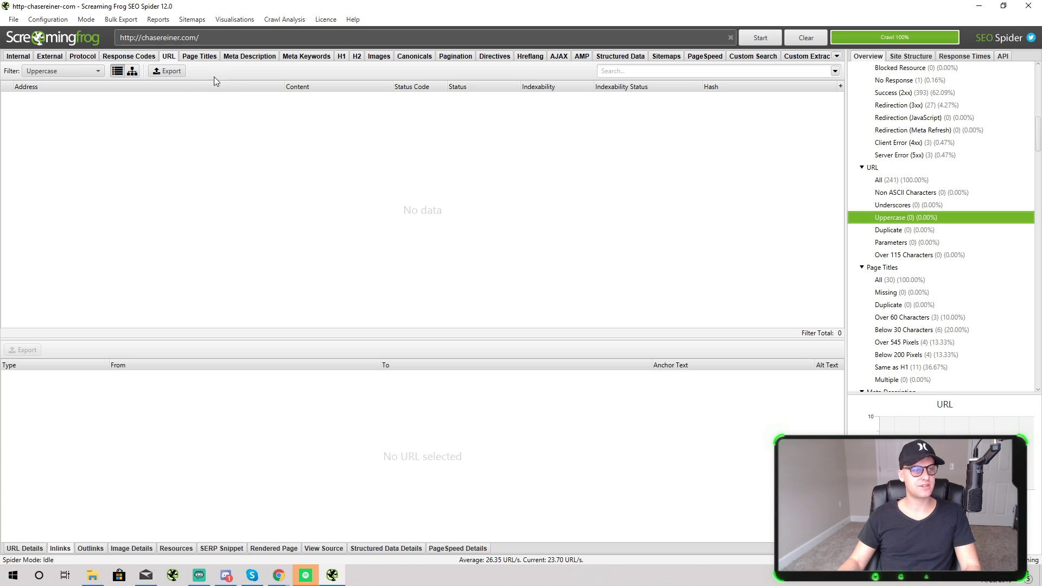
# Show the page titles, check the title filter options and list the inlinks of the best-seo-training-courses page.
pyautogui.click(207, 59)
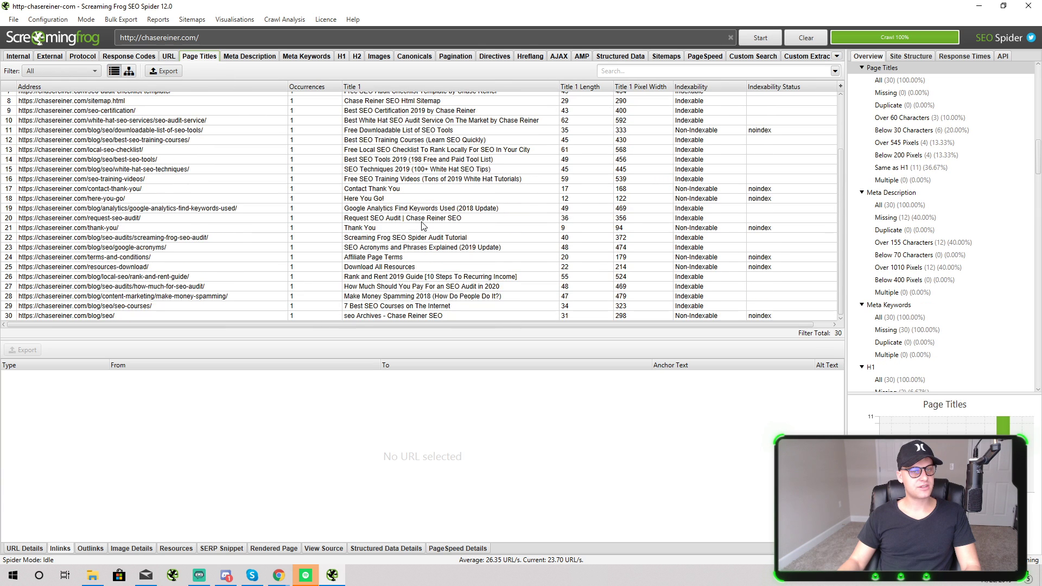
pyautogui.click(61, 71)
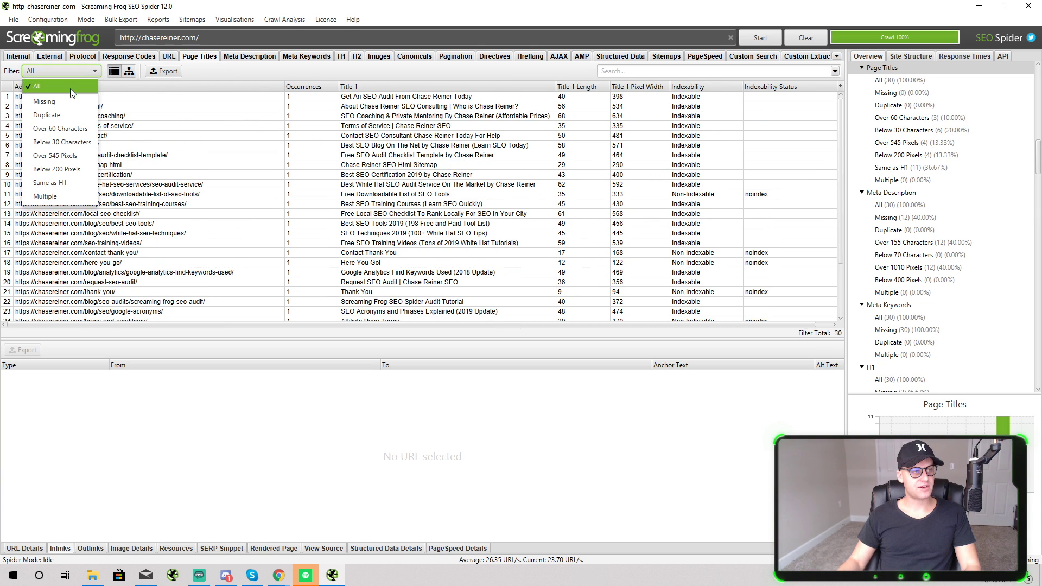
pyautogui.click(586, 206)
# Widen the crawl overview area and list the URLs that use the HTTP protocol.
pyautogui.moveTo(807, 122); pyautogui.dragTo(564, 141)
pyautogui.scroll(3, 703, 198)
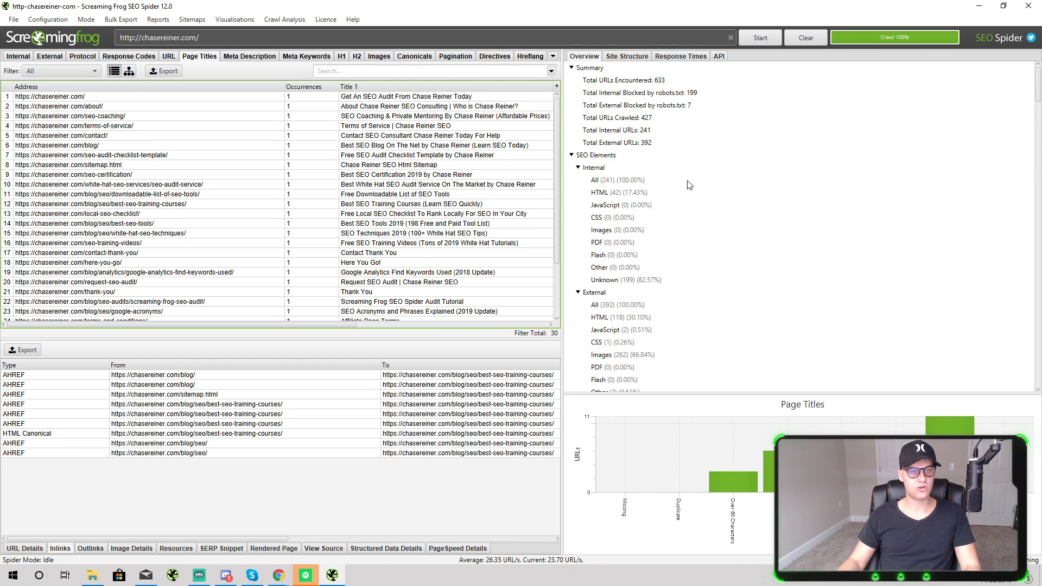
pyautogui.scroll(-3, 629, 217)
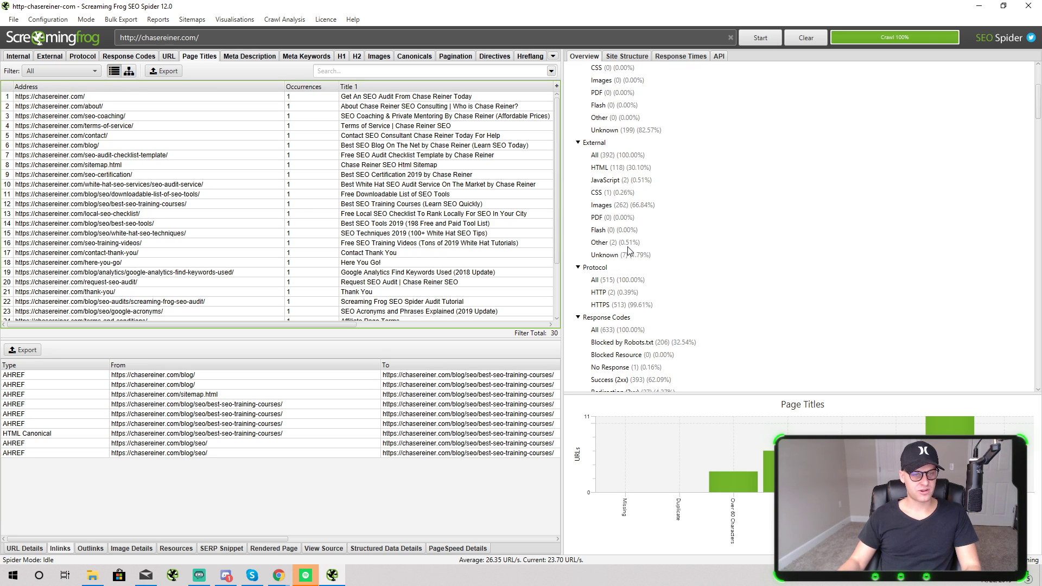
pyautogui.scroll(-2, 630, 255)
pyautogui.click(616, 218)
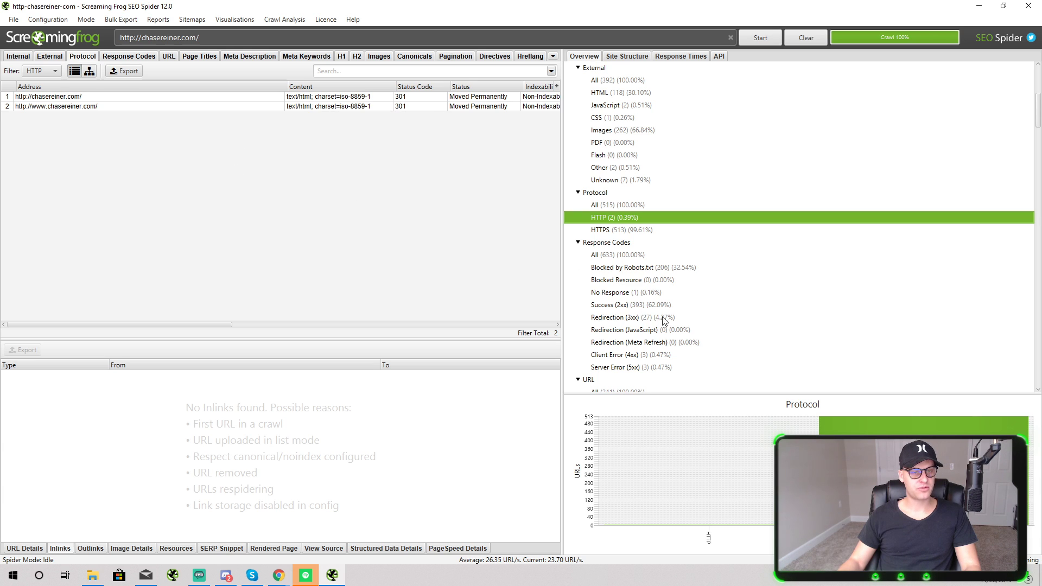
# List the URLs blocked by robots.txt and the pages with a missing meta description from the crawl overview.
pyautogui.scroll(-2, 646, 293)
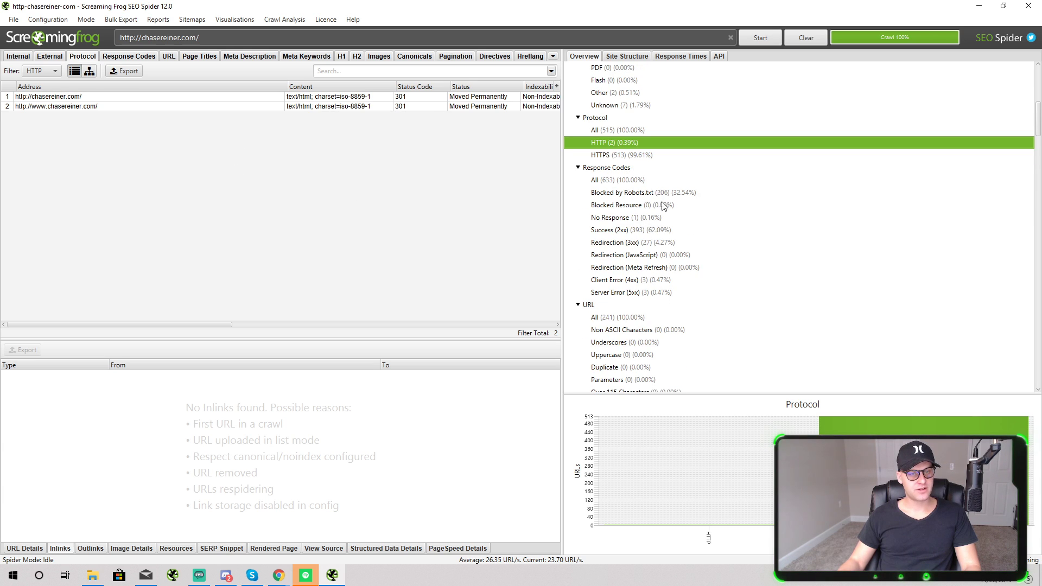
pyautogui.click(638, 194)
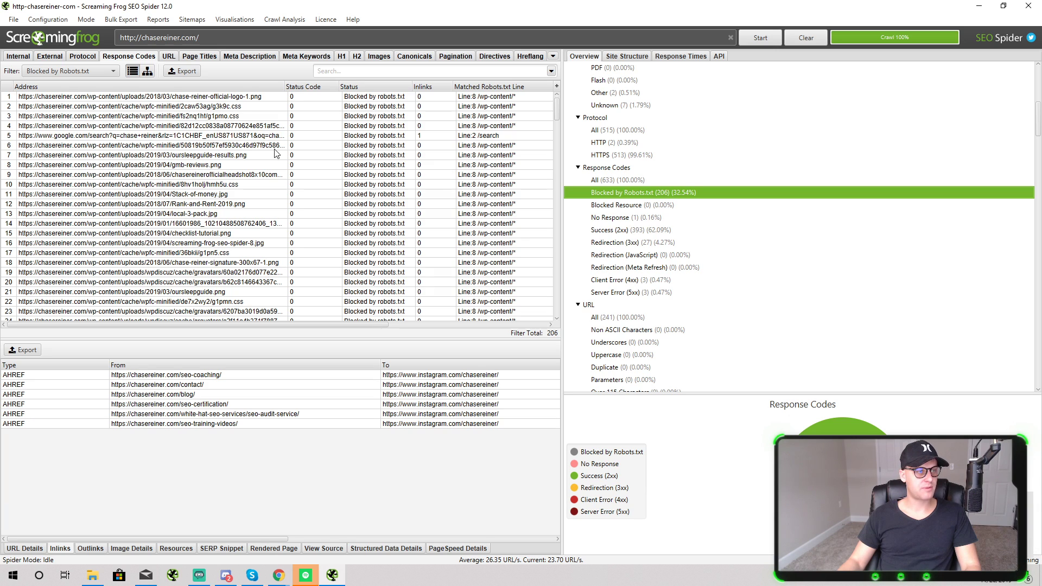
pyautogui.scroll(-3, 689, 236)
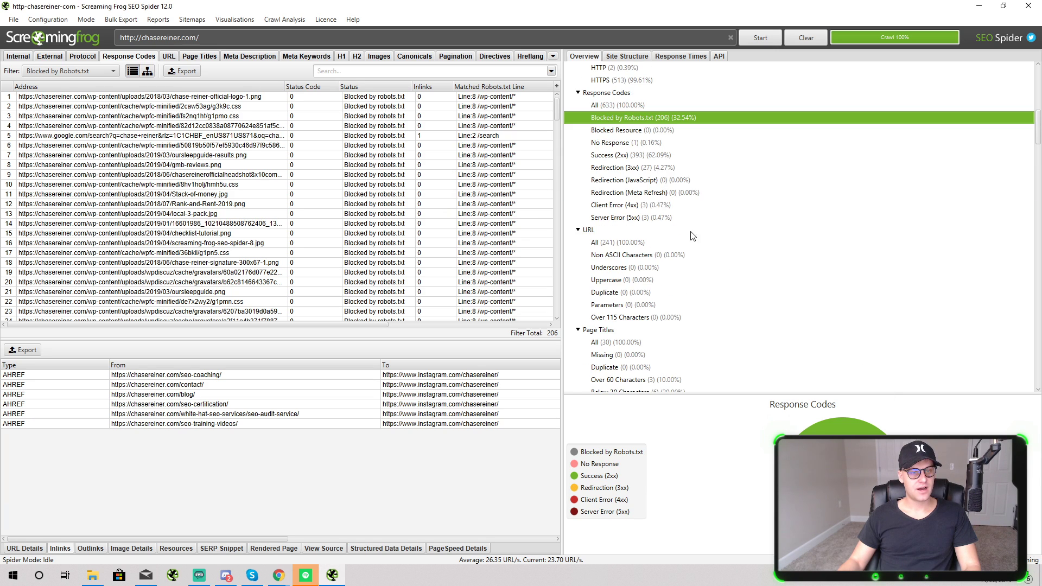
pyautogui.scroll(-4, 666, 190)
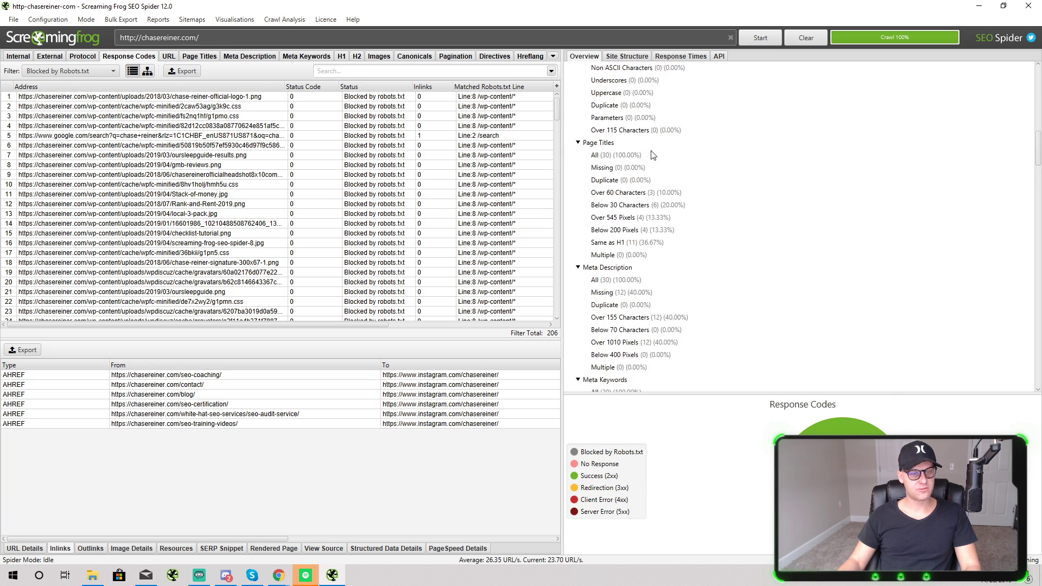
pyautogui.click(654, 292)
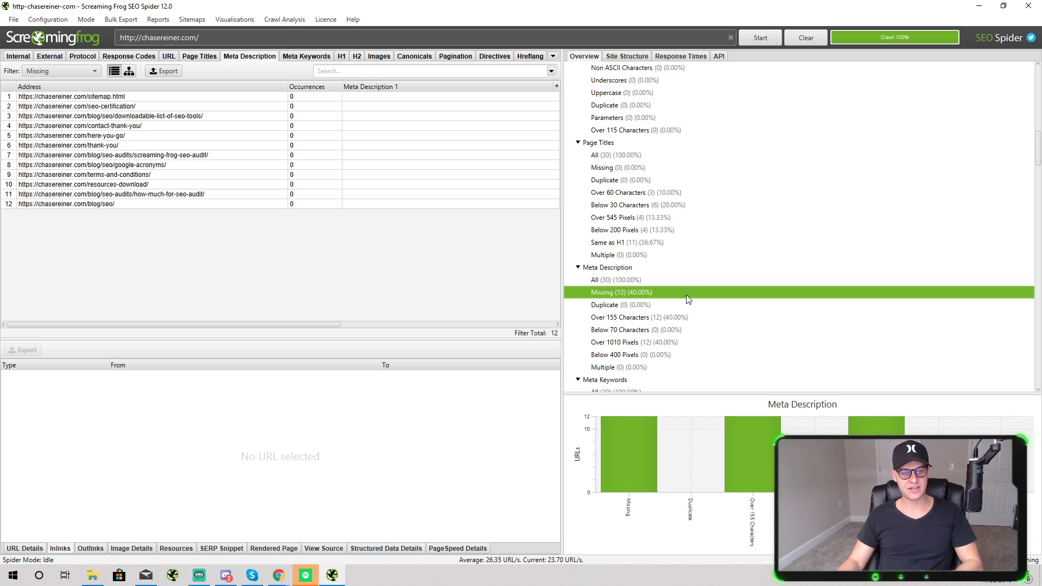
# Look through the remaining crawl overview categories, including Pagination, Directives, AMP and PageSpeed, down to Link Metrics.
pyautogui.scroll(-8, 636, 201)
pyautogui.scroll(-14, 635, 204)
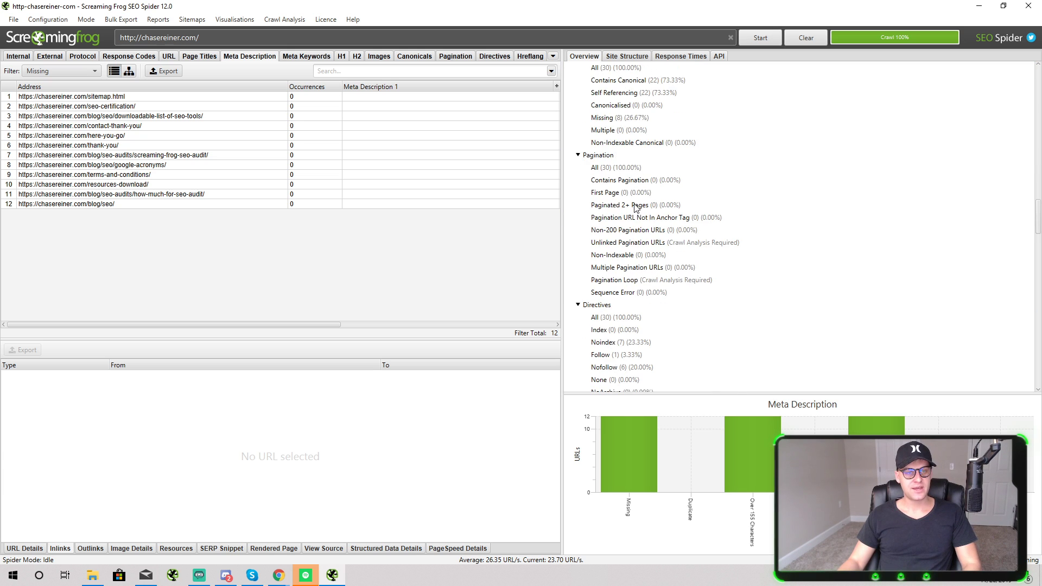
pyautogui.scroll(-15, 629, 206)
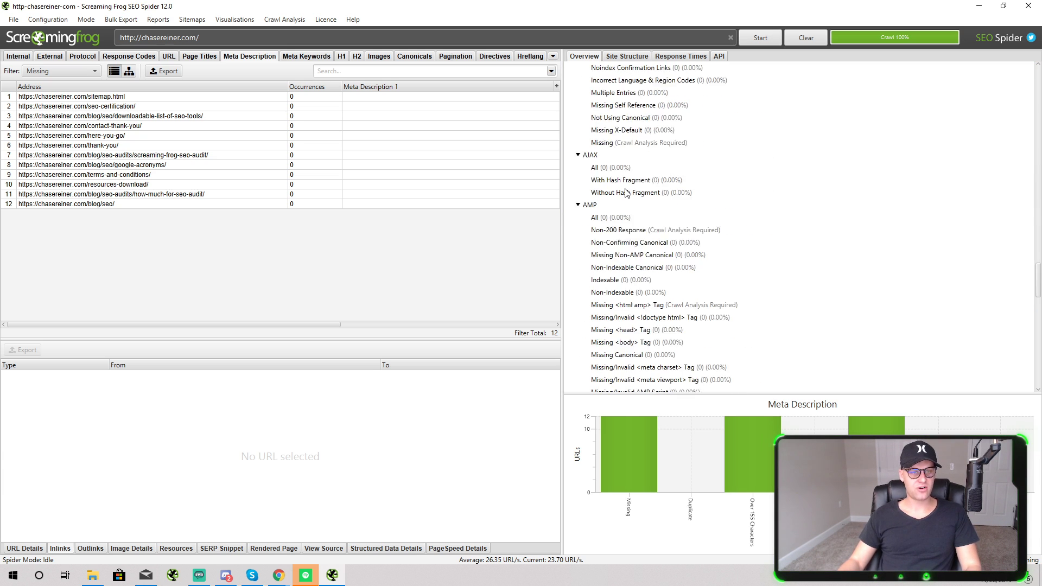
pyautogui.scroll(-8, 586, 259)
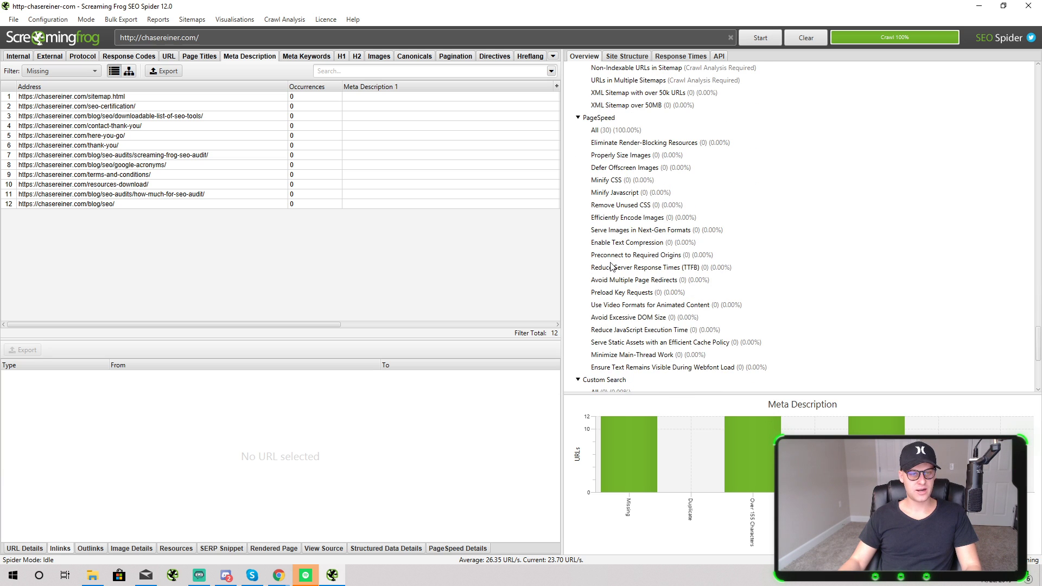
pyautogui.scroll(-3, 645, 258)
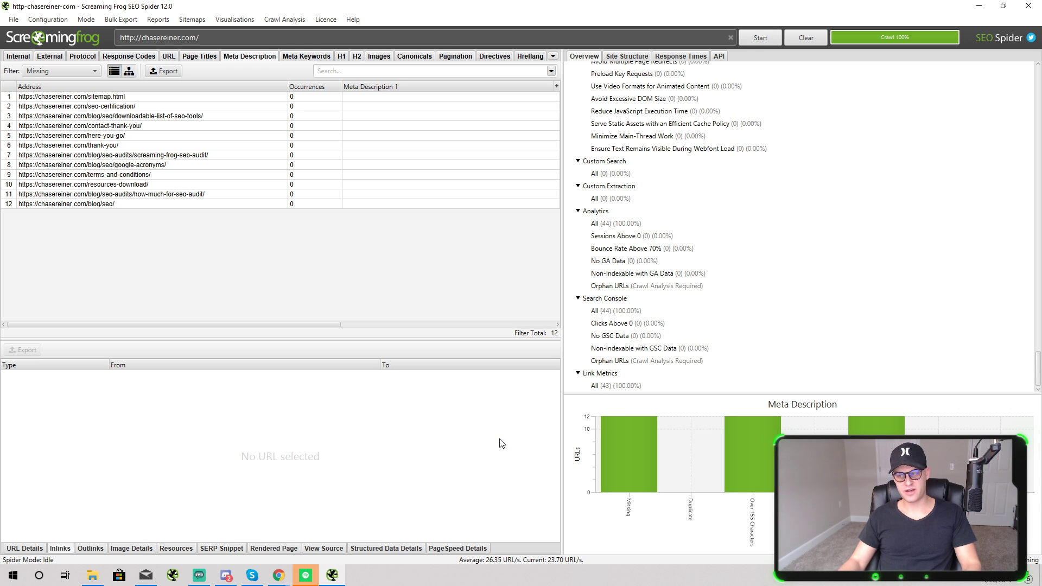
# Open a blank document in Notepad and position its window over the crawl results.
pyautogui.click(13, 576)
pyautogui.write('notepad')
pyautogui.press('Return')
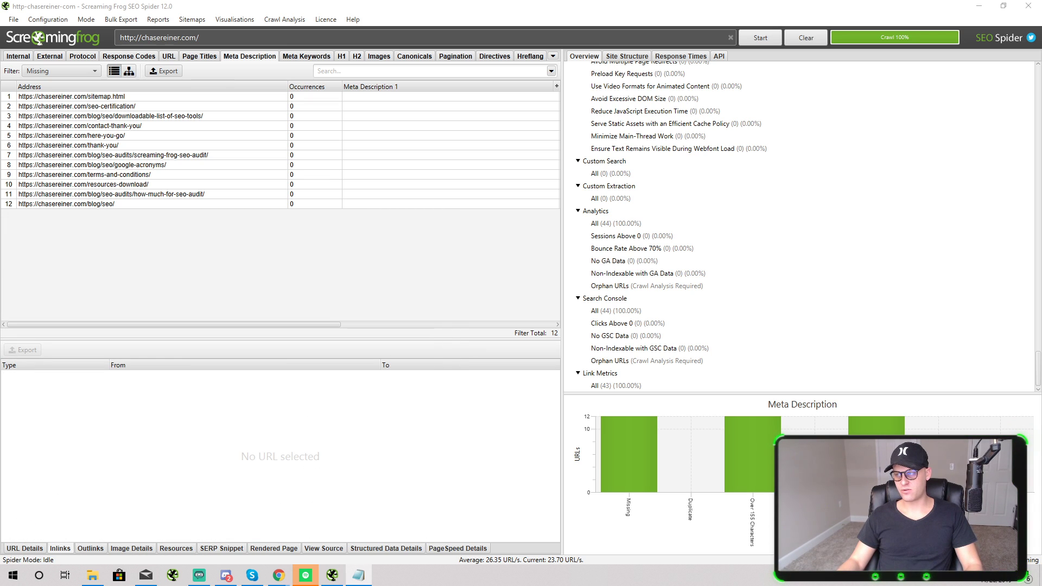
pyautogui.moveTo(763, 70); pyautogui.dragTo(479, 136)
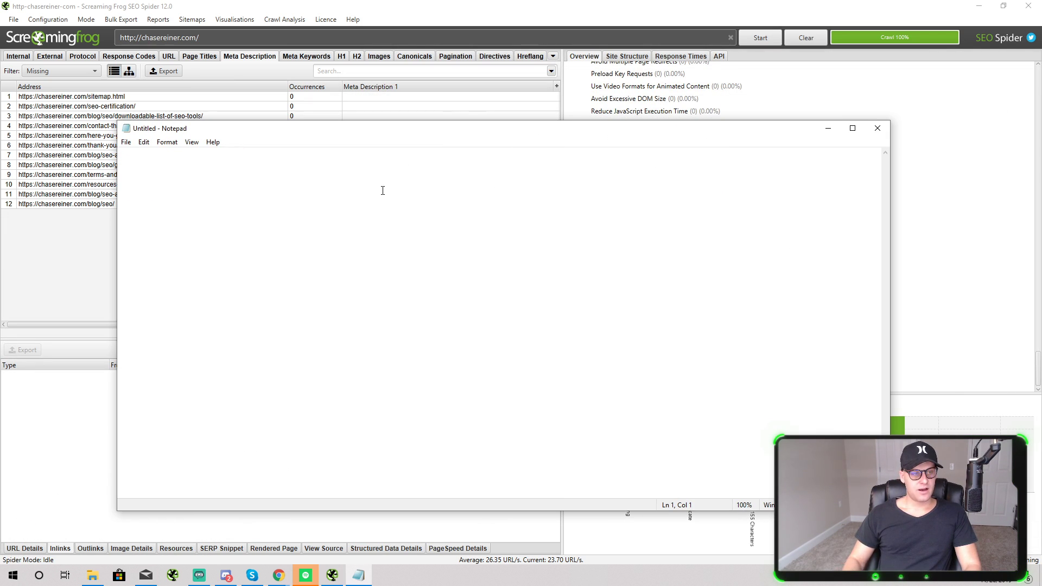
# Note the example findings "55 heading tags", "100 meta descriptions" and "low page speed" on separate lines.
pyautogui.write('55 heading')
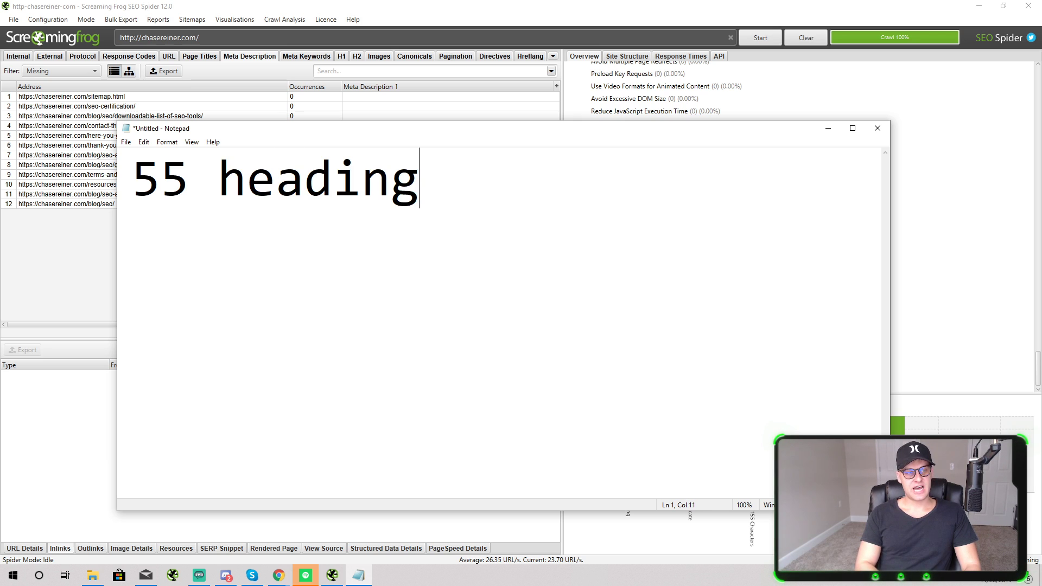
pyautogui.write(' tags')
pyautogui.press('Return')
pyautogui.write('1')
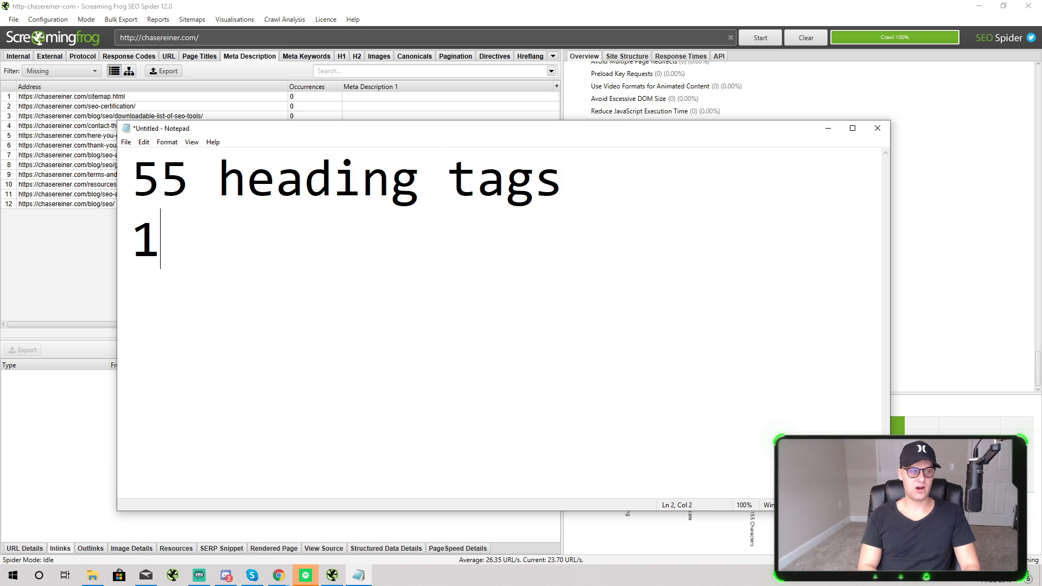
pyautogui.write('00 meta descriptions')
pyautogui.press('Return')
pyautogui.write('low pa')
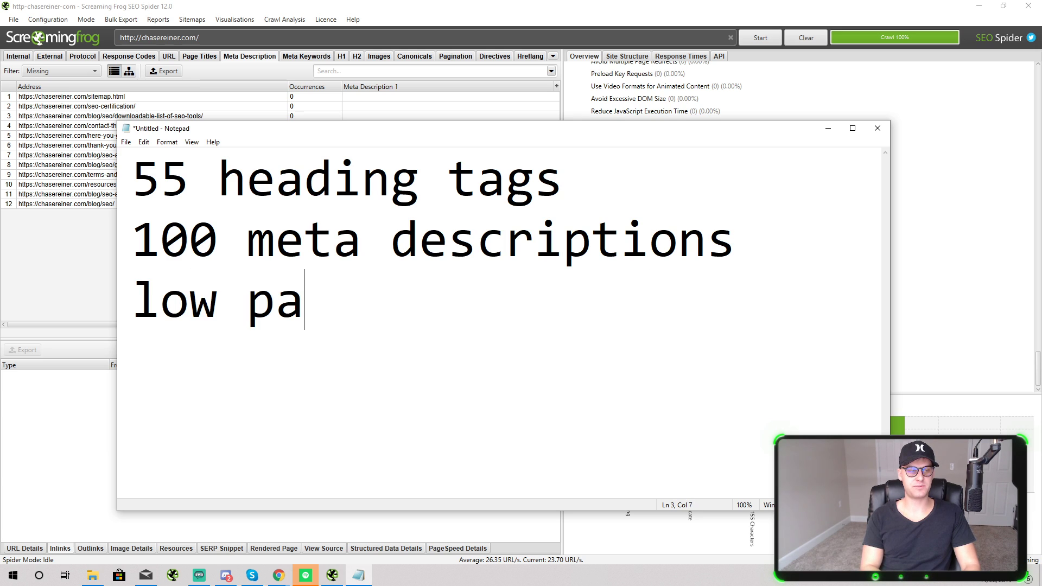
pyautogui.write('ge speed')
pyautogui.press('Return')
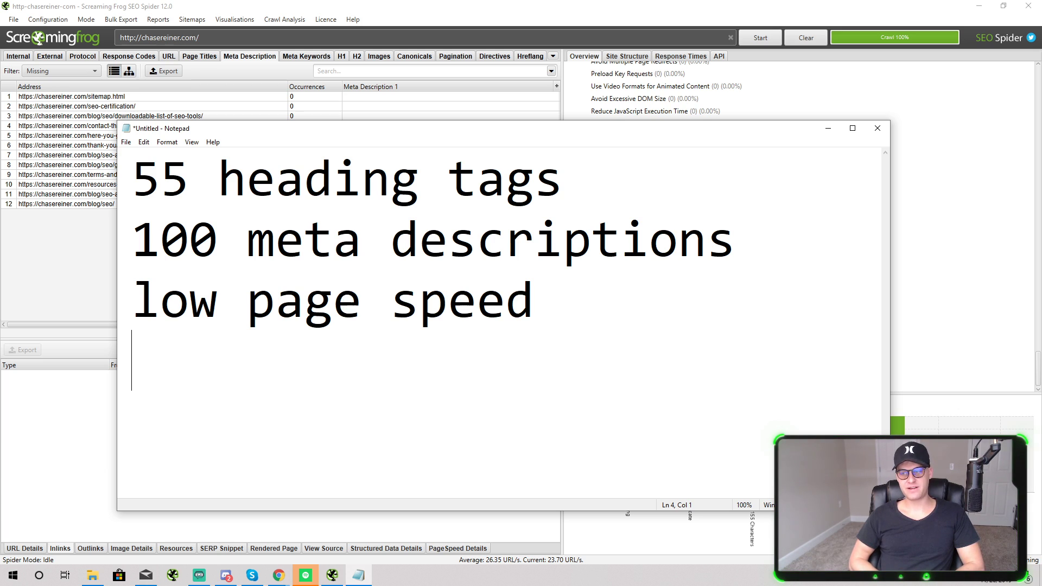
# Continue the list with "indexation", "keyword research", "content", "duplicate" and "internal linking", one item per line.
pyautogui.write('indexation')
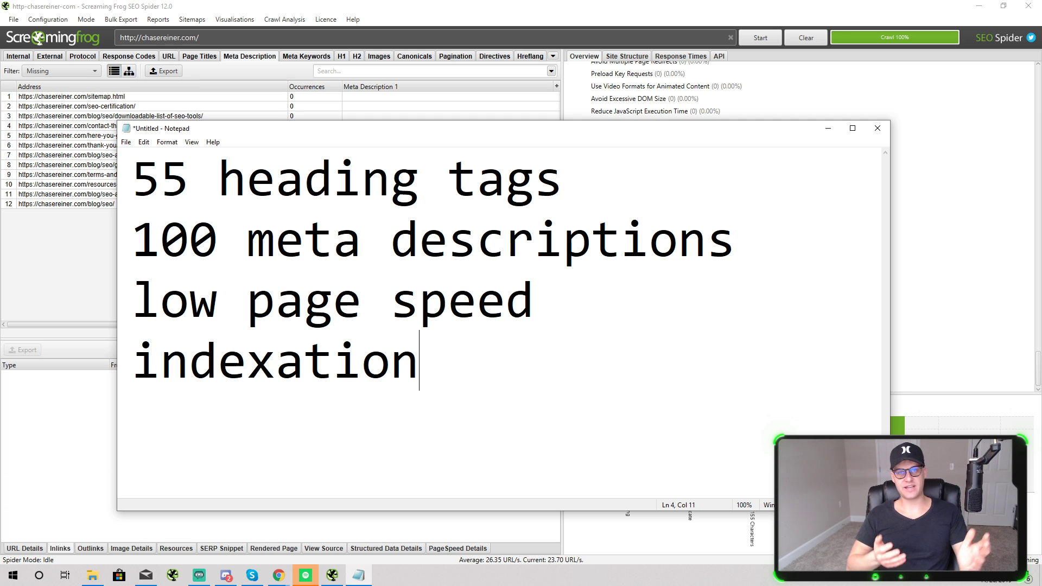
pyautogui.press('Return')
pyautogui.write('key')
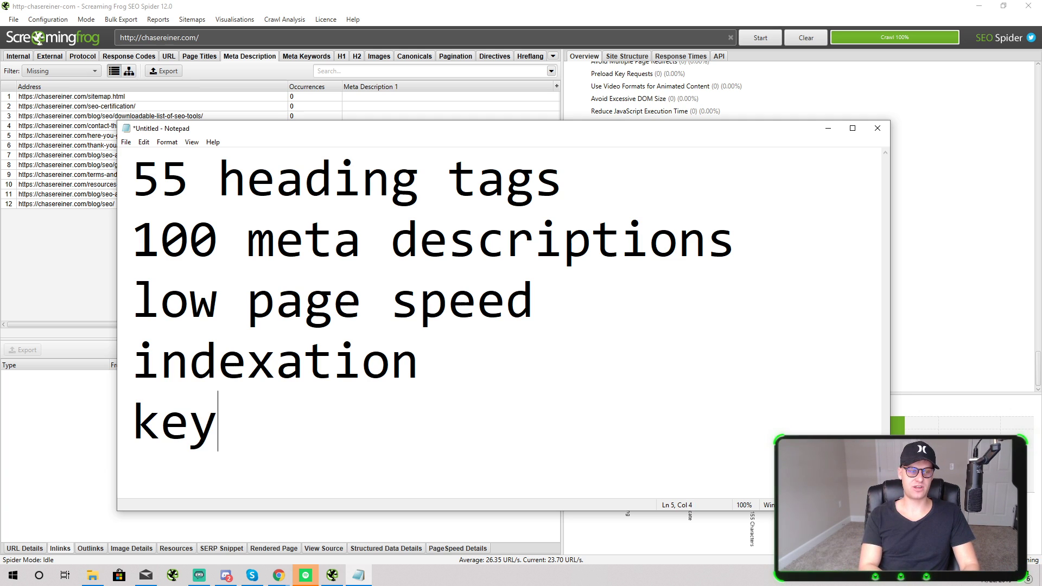
pyautogui.write('word research')
pyautogui.press('Return')
pyautogui.write('content d')
pyautogui.press('Return')
pyautogui.press('BackSpace')
pyautogui.press('BackSpace')
pyautogui.press('Return')
pyautogui.write('duplicate')
pyautogui.press('Return')
pyautogui.write('internal linking')
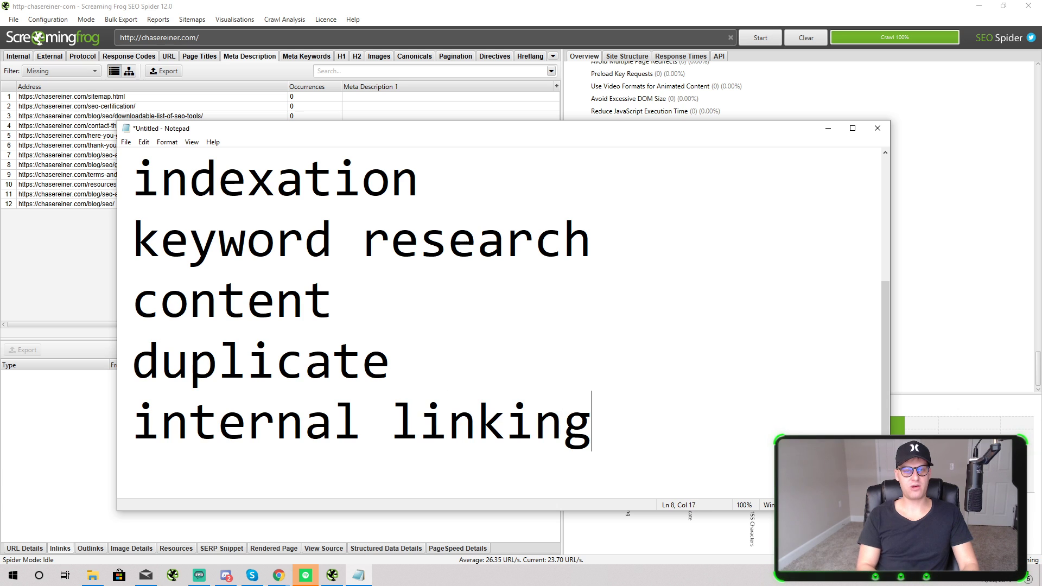
# Maximize the Notepad window and clear the whole list of findings.
pyautogui.click(852, 128)
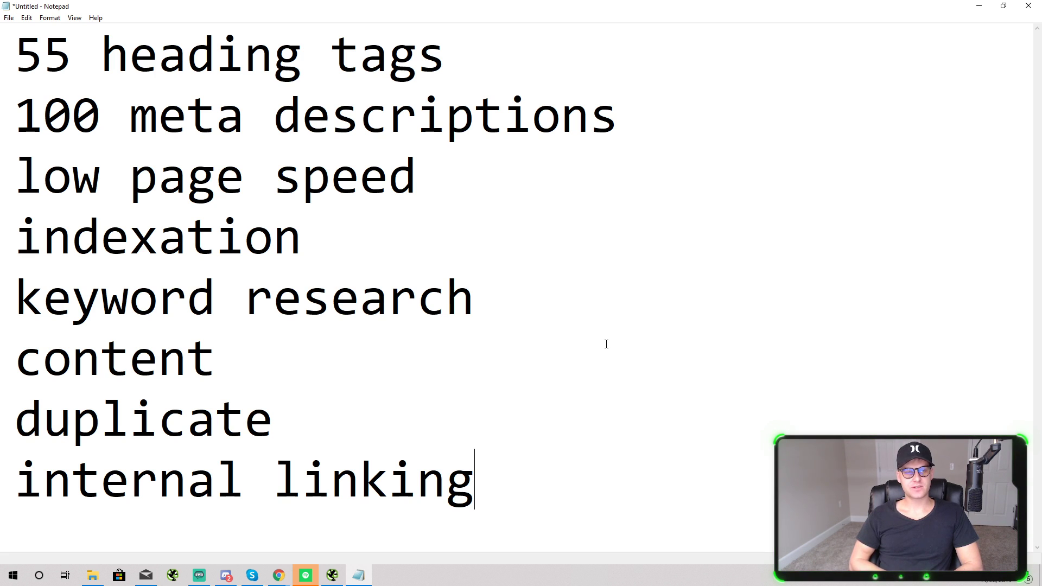
pyautogui.hotkey('ctrl', 'a')
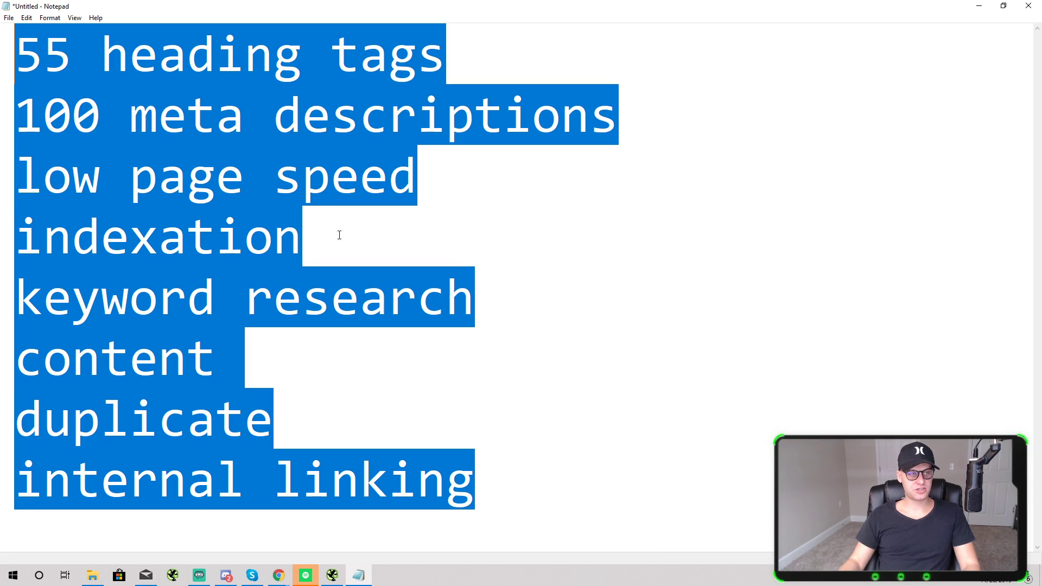
# Minimize Notepad and switch to the SEO Audit For ChaseReiner.com spreadsheet in Google Sheets to view its Phase 3 sheet.
pyautogui.hotkey('alt', 'Tab')
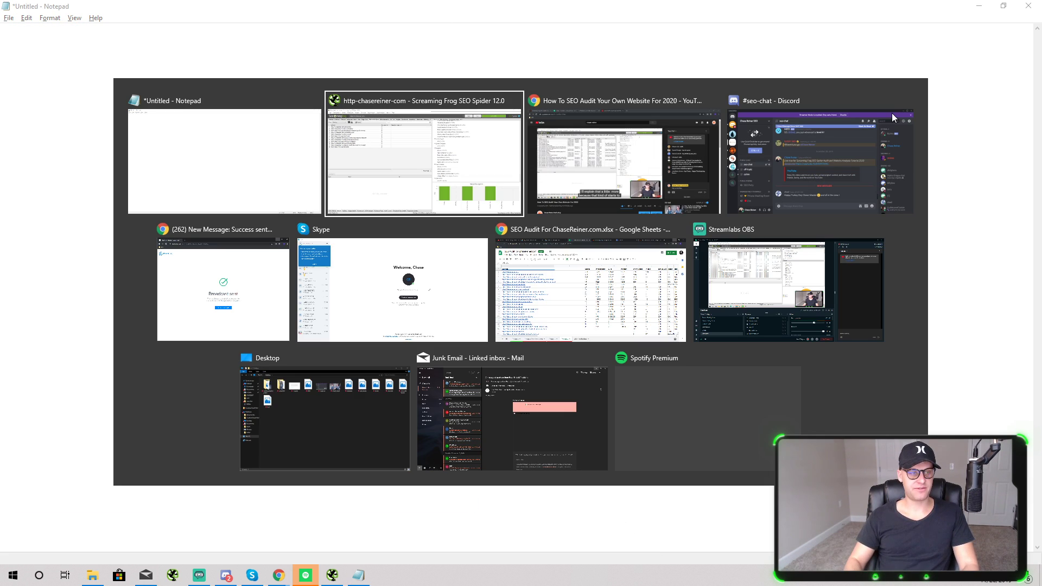
pyautogui.hotkey('alt', 'Tab')
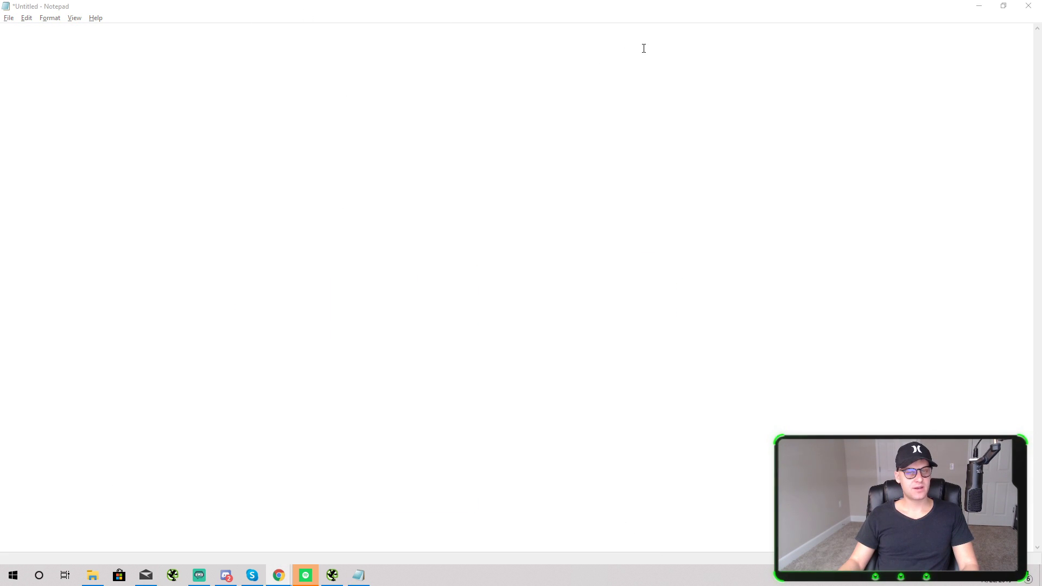
pyautogui.hotkey('alt', 'Tab')
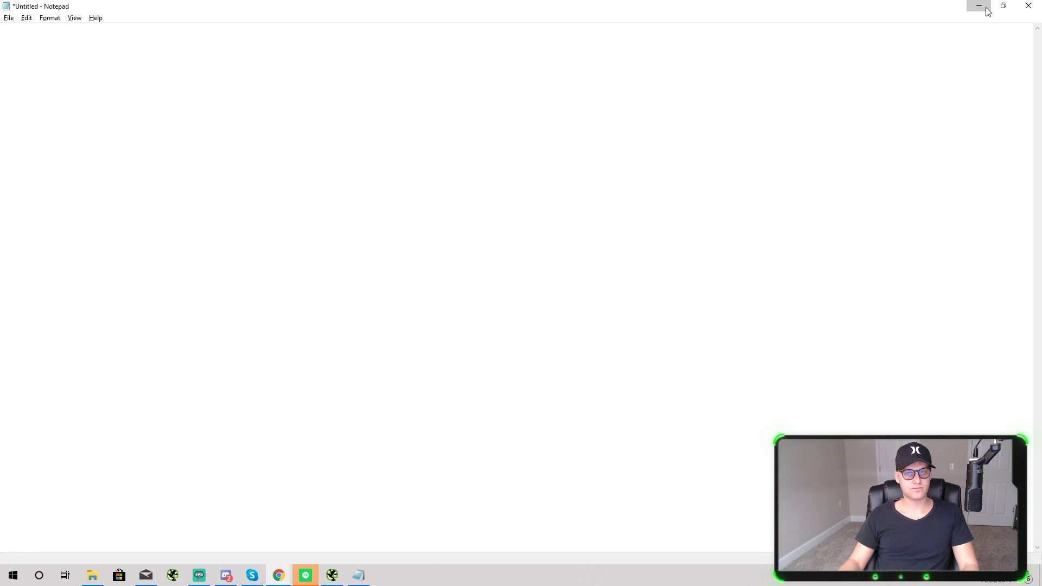
pyautogui.click(980, 6)
pyautogui.click(979, 6)
pyautogui.hotkey('alt', 'Tab')
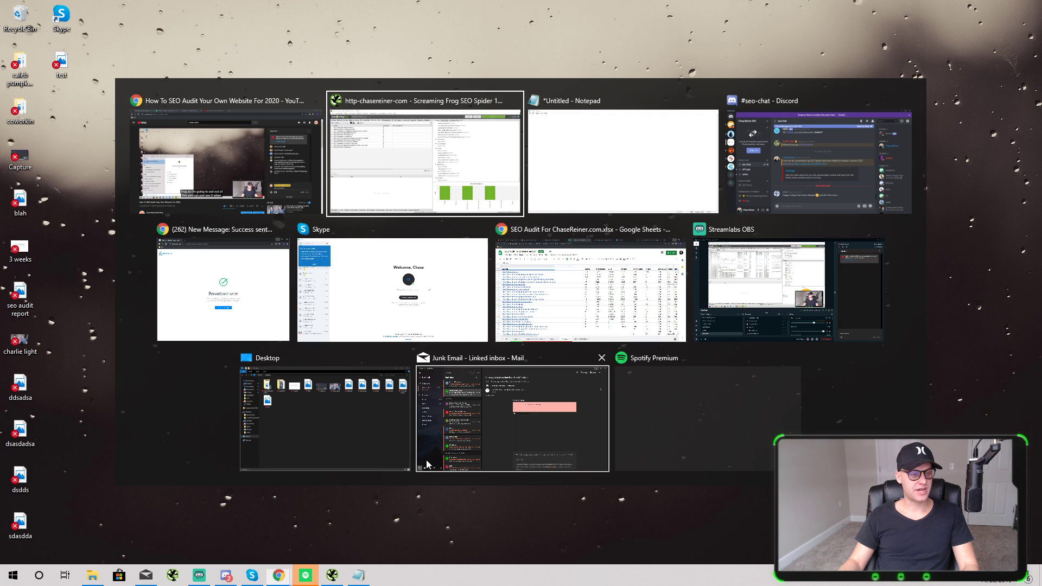
pyautogui.hotkey('alt', 'Tab')
pyautogui.hotkey('alt', 'Tab')
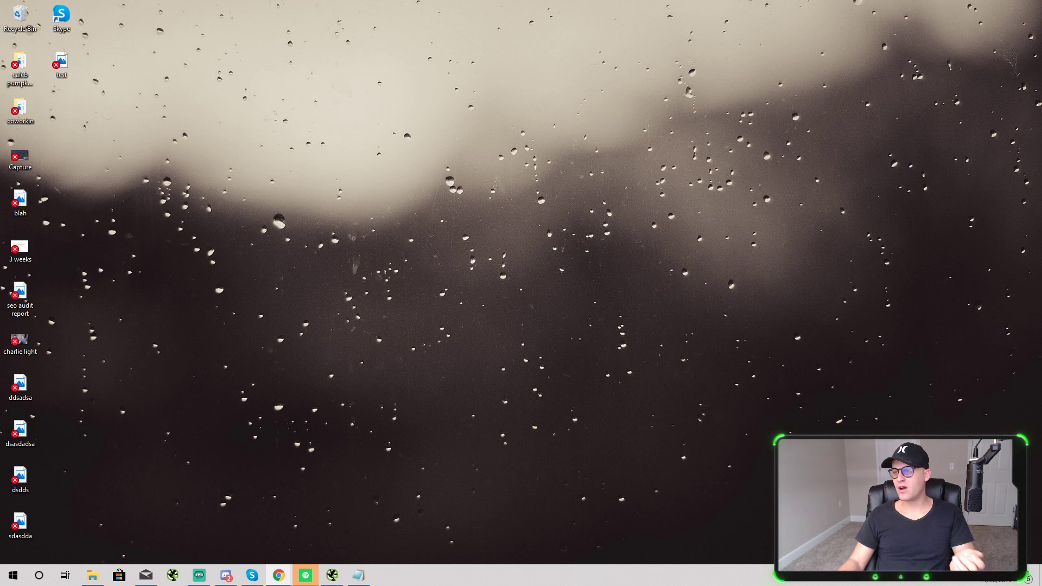
pyautogui.hotkey('alt', 'Tab')
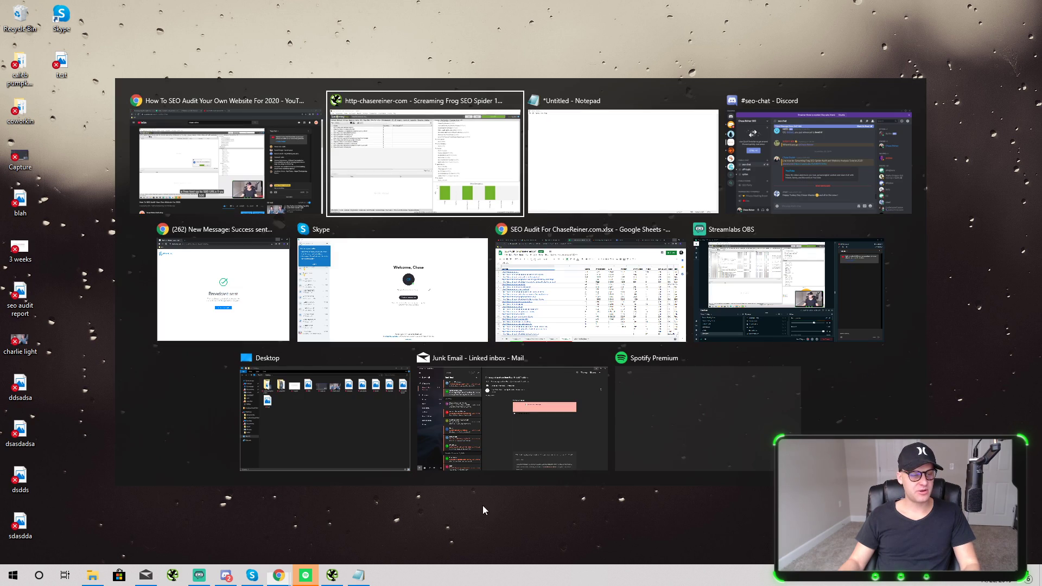
pyautogui.click(632, 332)
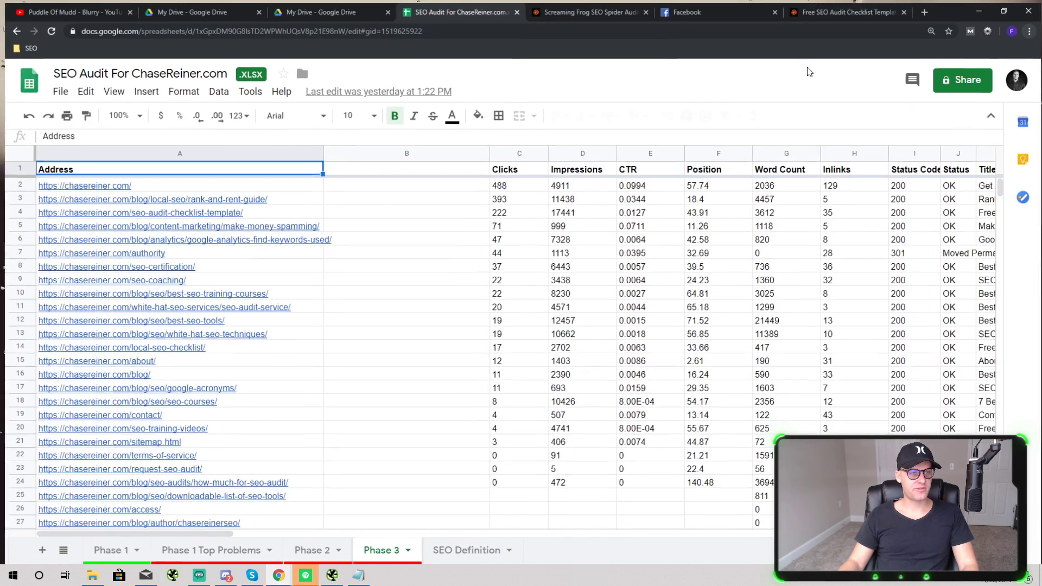
# Return to Notepad and write the heading "Phase 1: Fix sitewide issues" in the empty document.
pyautogui.hotkey('alt', 'Tab')
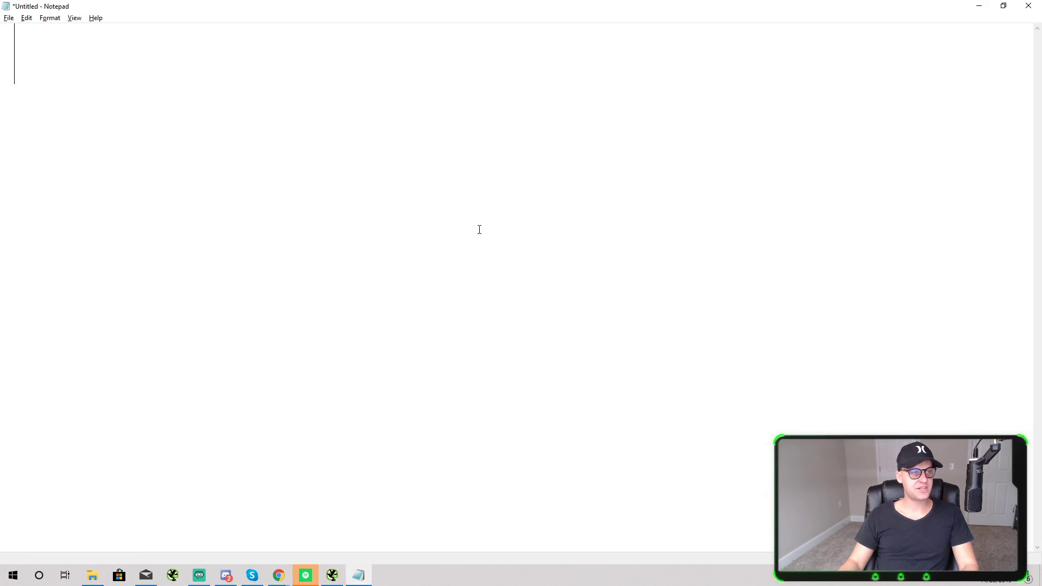
pyautogui.write('Phase 1: Fix ')
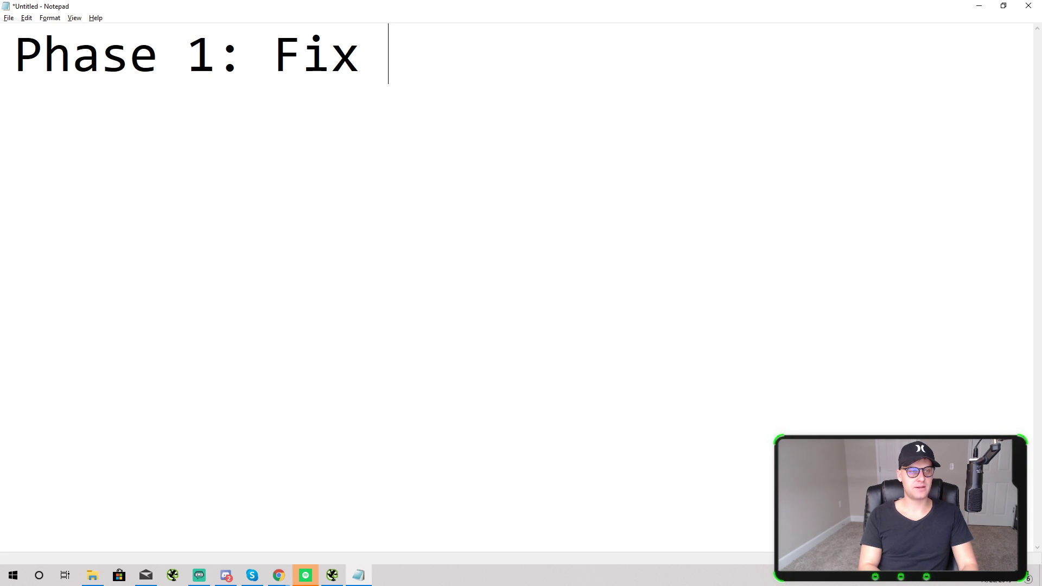
pyautogui.write('sitr')
pyautogui.press('BackSpace')
pyautogui.write('ewide issues')
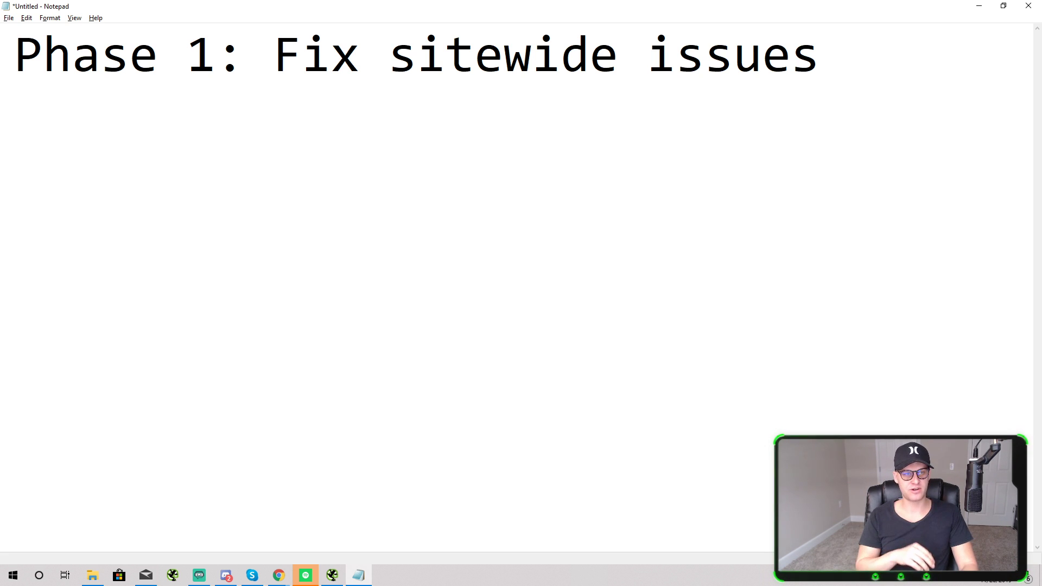
# Add a second line reading "Phase 2: 22 missing heading tags".
pyautogui.press('Return')
pyautogui.write('Phase 2: ')
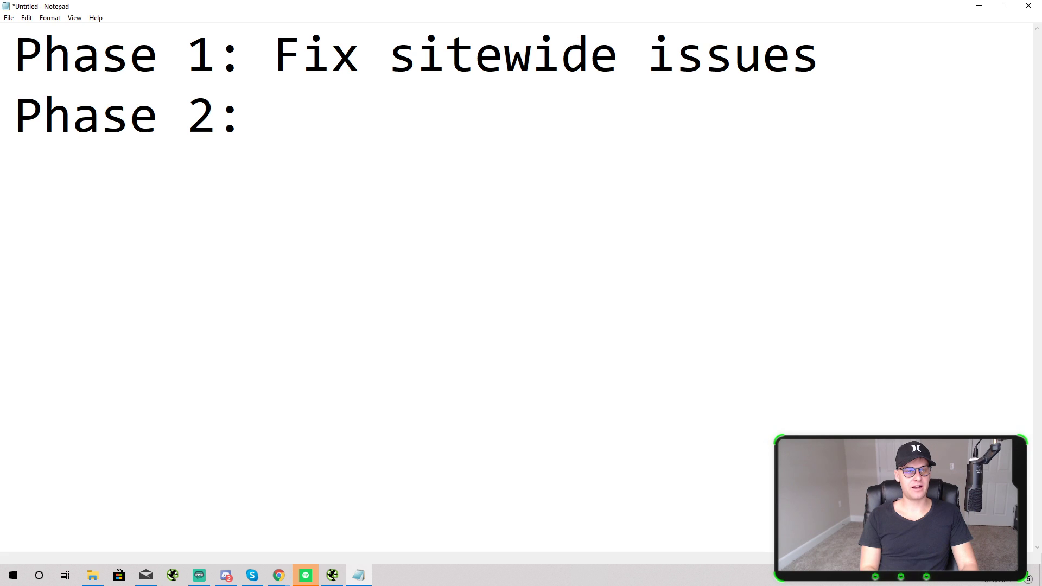
pyautogui.write('22 missing headi')
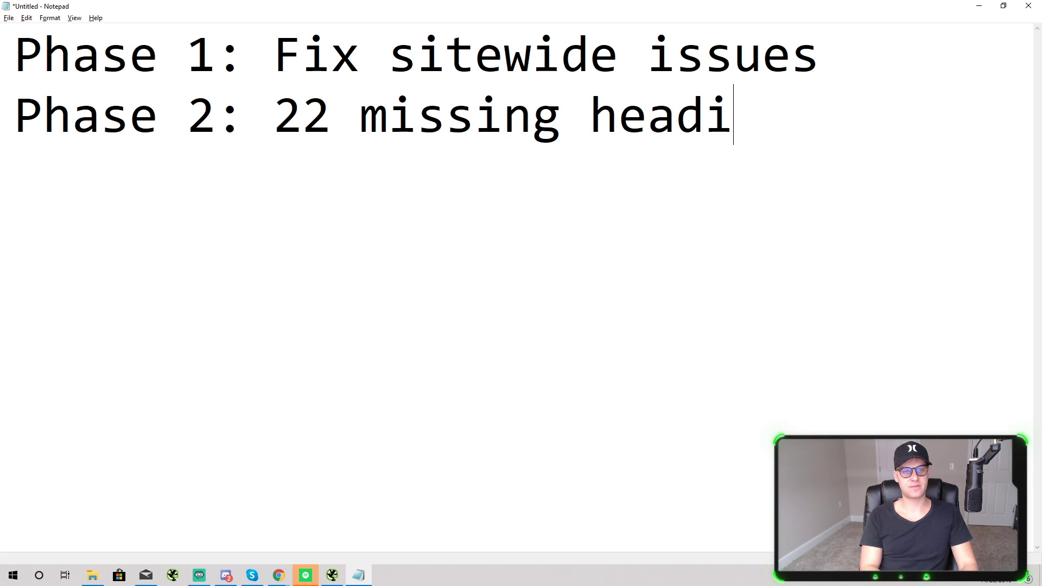
pyautogui.write('ng tags')
# Insert blank lines between the two phases and add "Page Speed" as the first item under Phase 1.
pyautogui.click(875, 62)
pyautogui.press('Return')
pyautogui.press('Return')
pyautogui.press('Up')
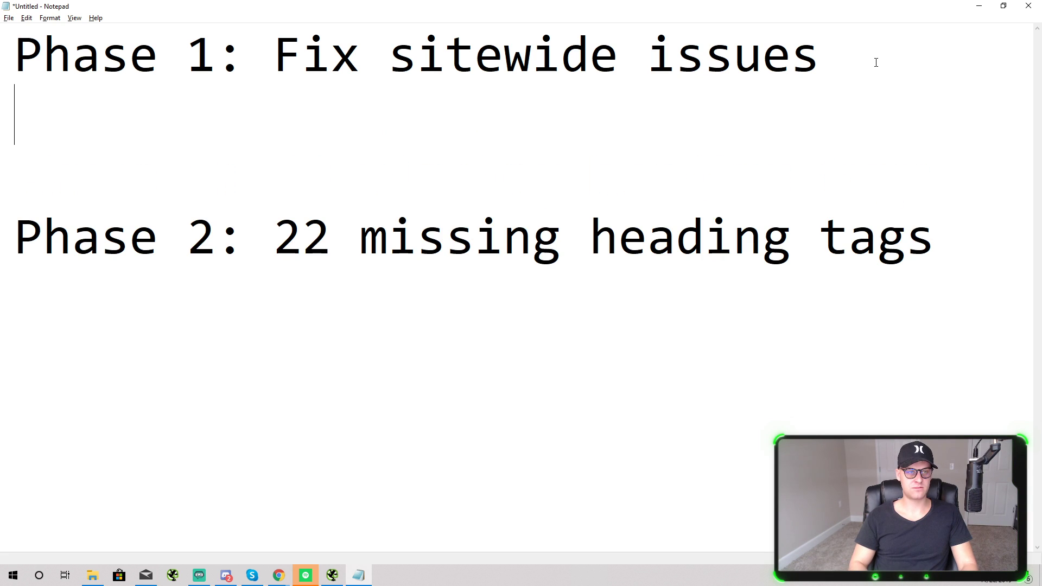
pyautogui.press('Return')
pyautogui.write('Page Spep')
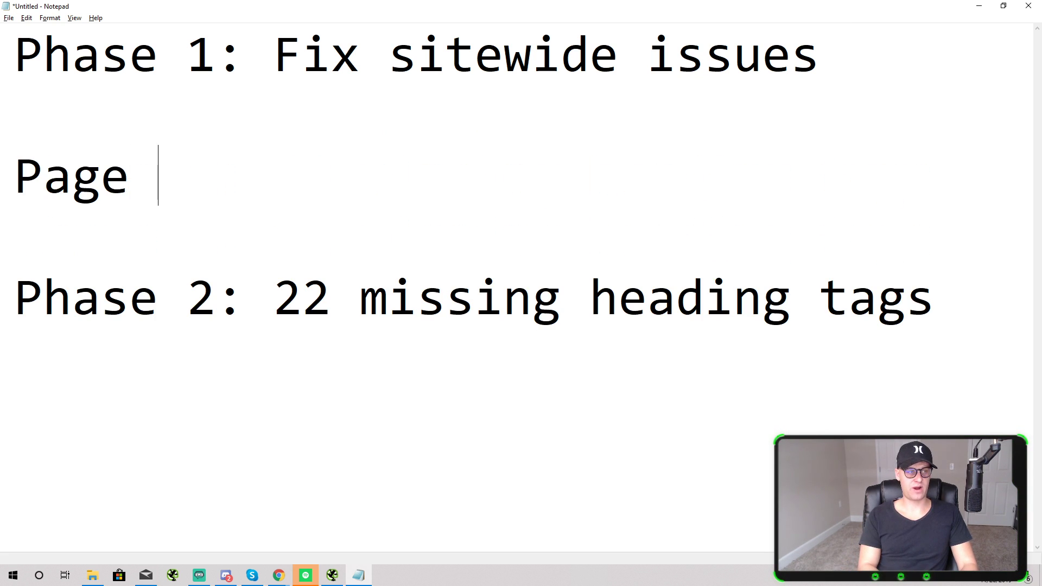
pyautogui.press('BackSpace')
pyautogui.write('ed')
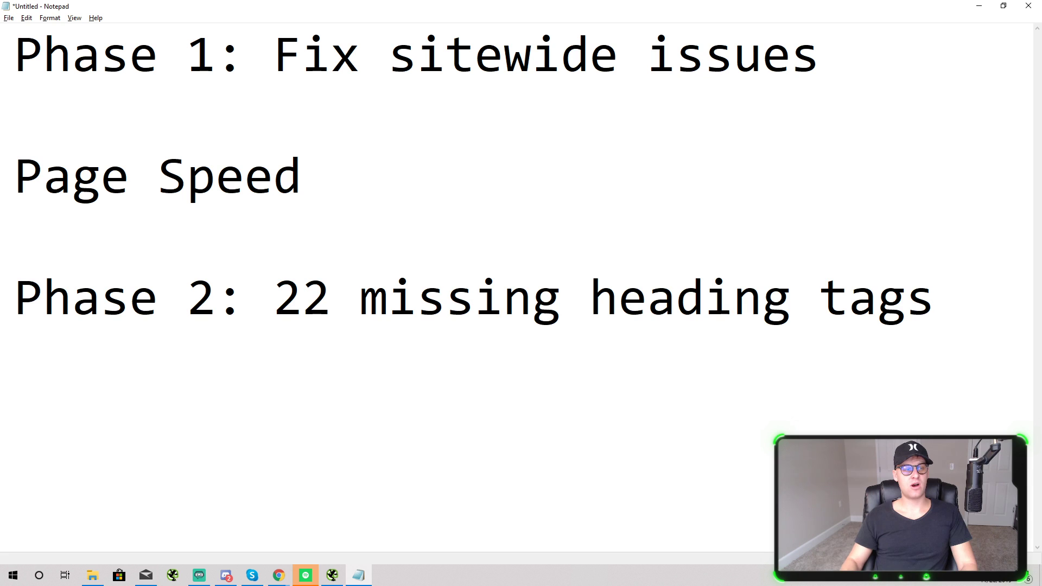
# List "SSL" and "Indexation" on separate lines beneath Page Speed.
pyautogui.press('Return')
pyautogui.write('SSL')
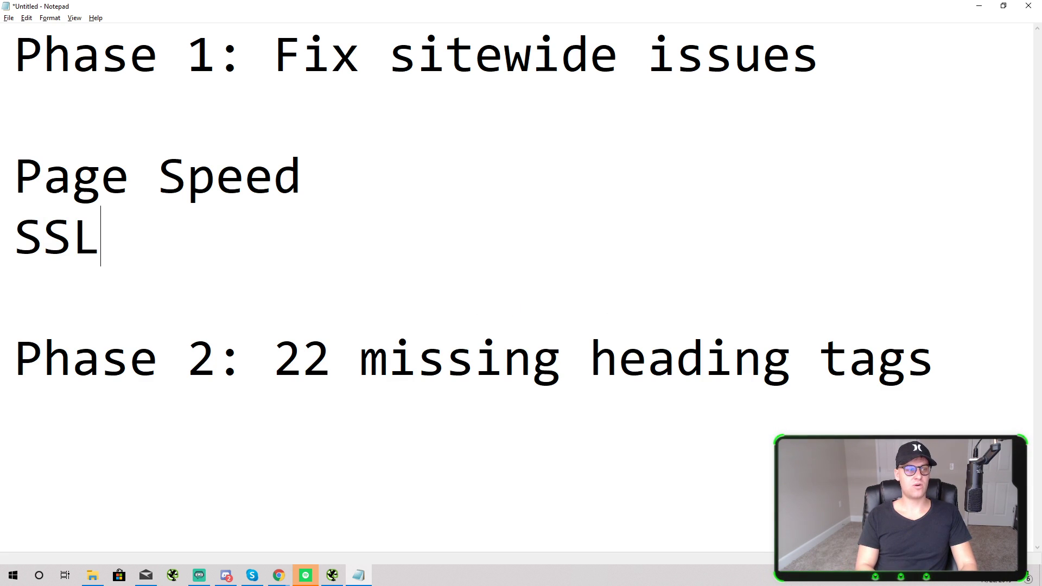
pyautogui.press('Return')
pyautogui.write('Index')
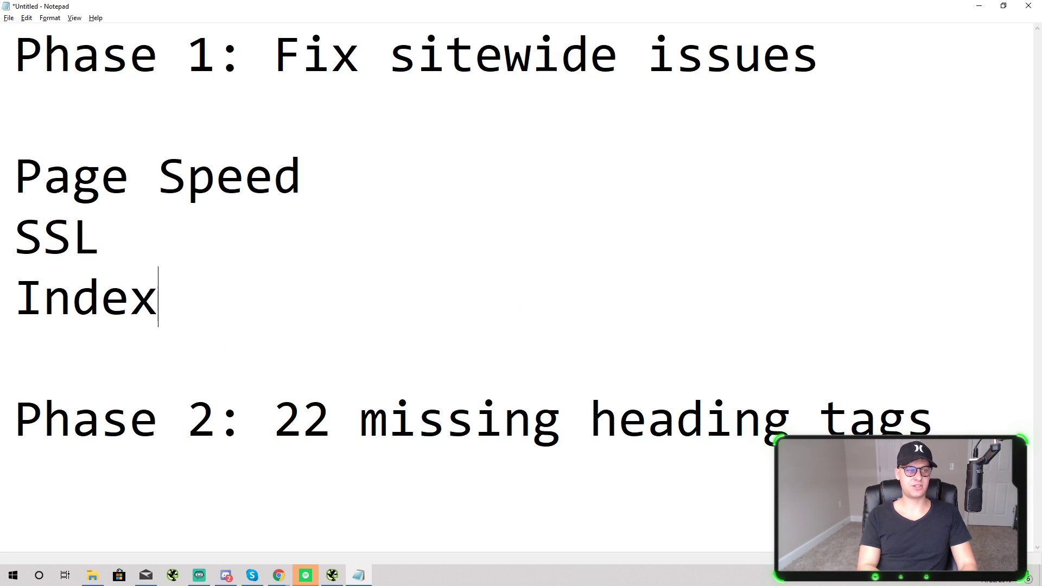
pyautogui.write('ation')
pyautogui.press('Return')
pyautogui.write('Duip')
pyautogui.press('BackSpace')
pyautogui.press('BackSpace')
pyautogui.press('BackSpace')
pyautogui.press('BackSpace')
pyautogui.press('BackSpace')
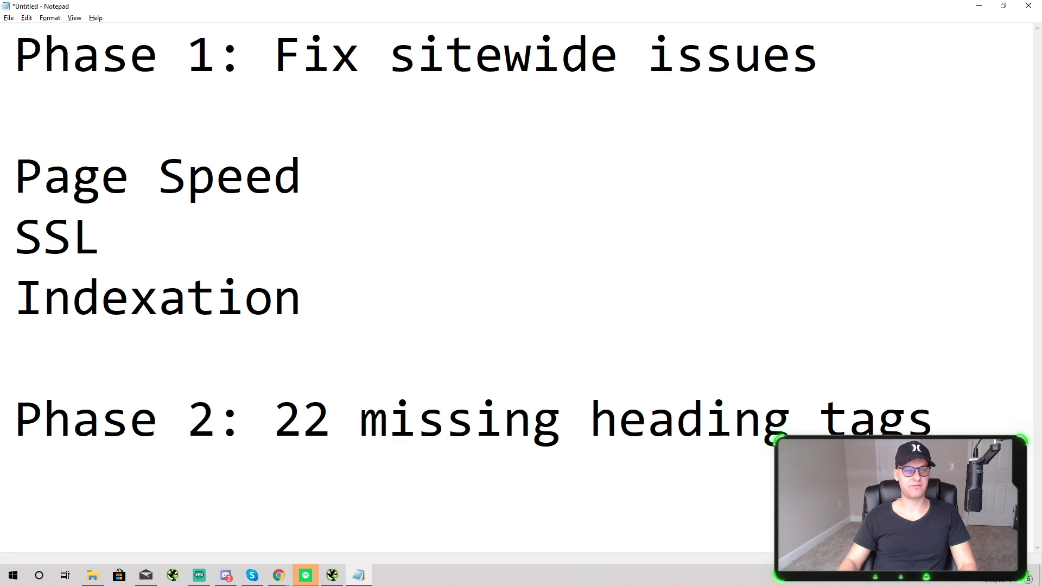
# Add "5%" on a new line directly beneath the Phase 2 line.
pyautogui.moveTo(303, 418); pyautogui.dragTo(903, 418)
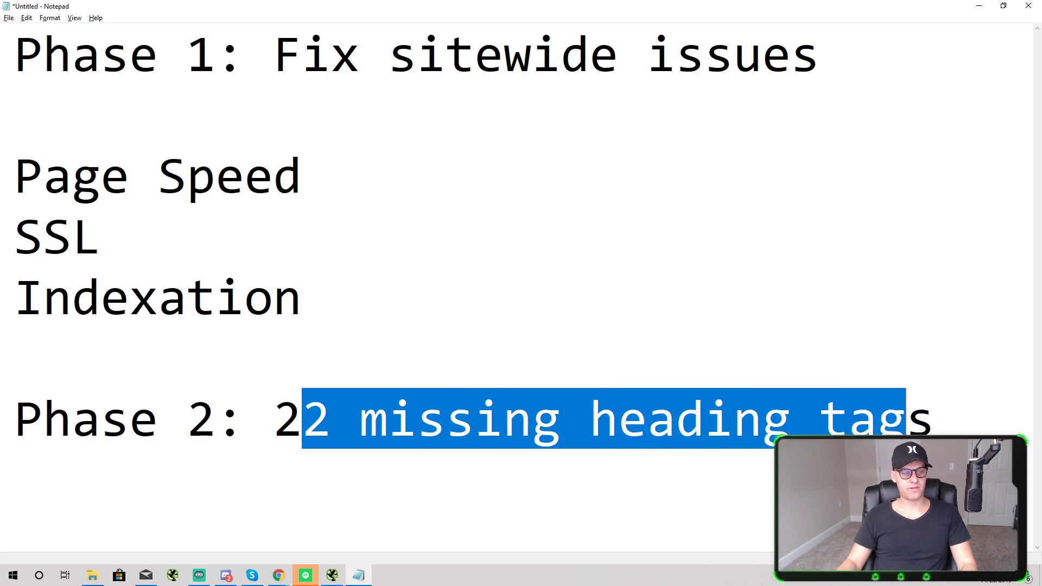
pyautogui.click(877, 412)
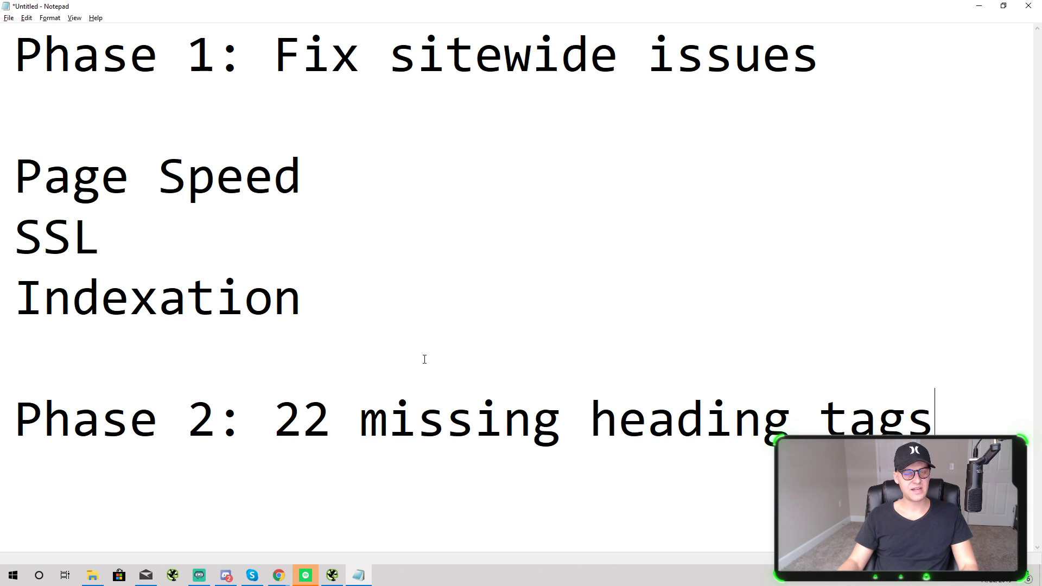
pyautogui.press('Return')
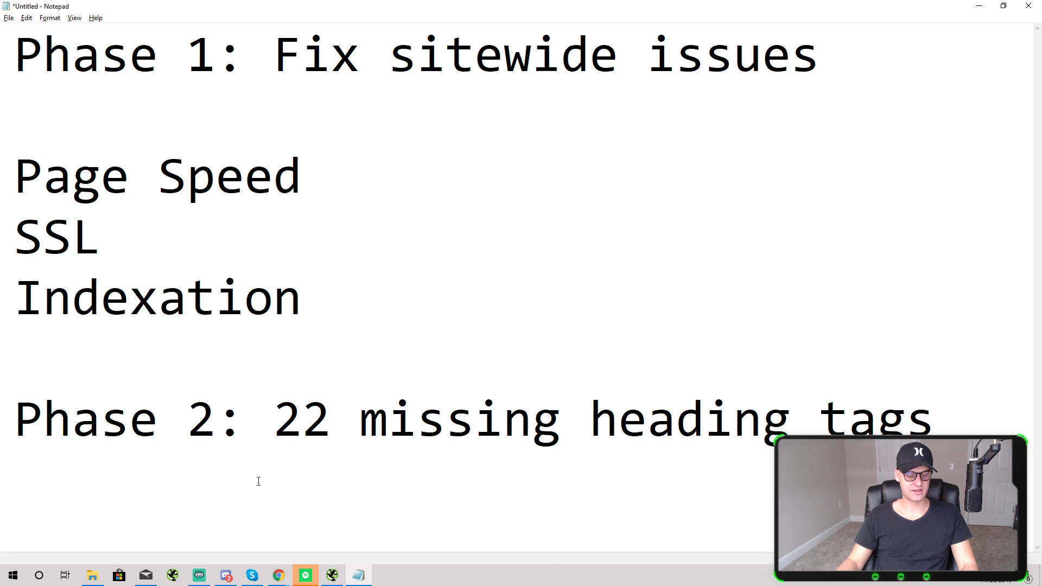
pyautogui.write('5%')
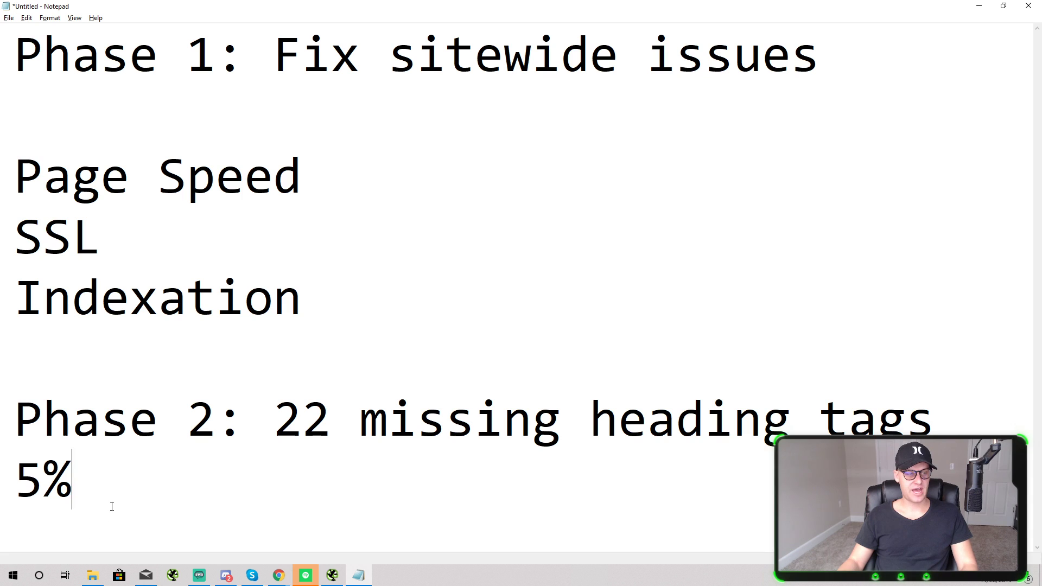
pyautogui.hotkey('shift', 'Home')
pyautogui.click(206, 482)
# Enter "20%" on the blank line directly beneath the Phase 1 heading.
pyautogui.click(396, 200)
pyautogui.click(405, 109)
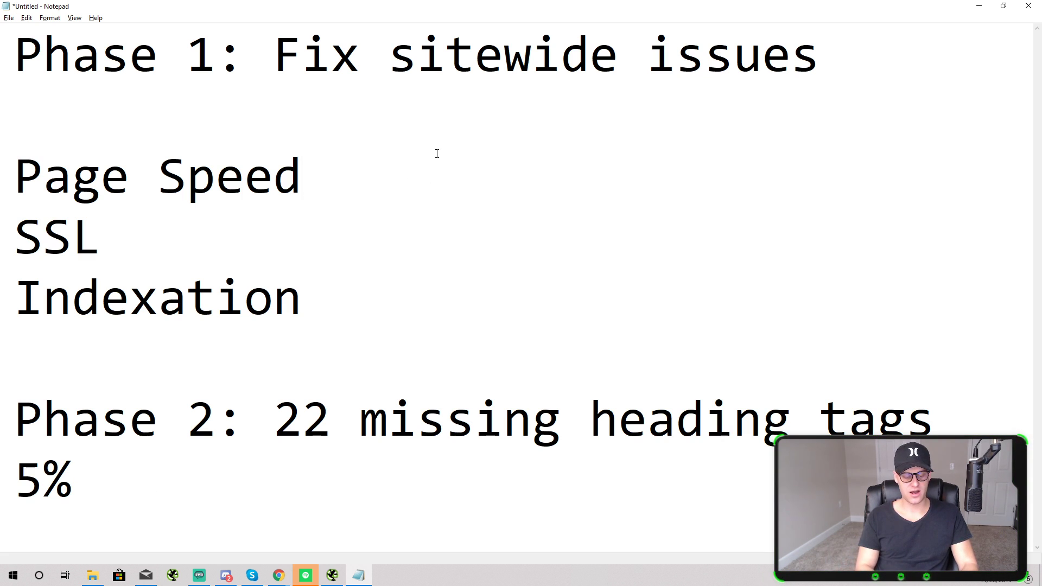
pyautogui.write('%20')
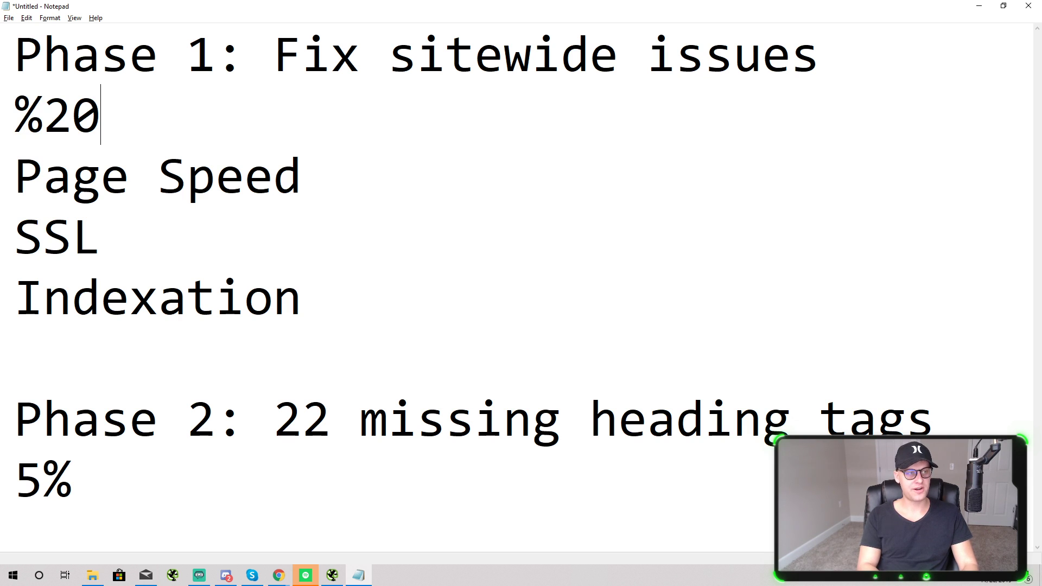
pyautogui.press('BackSpace')
pyautogui.press('BackSpace')
pyautogui.press('BackSpace')
pyautogui.press('BackSpace')
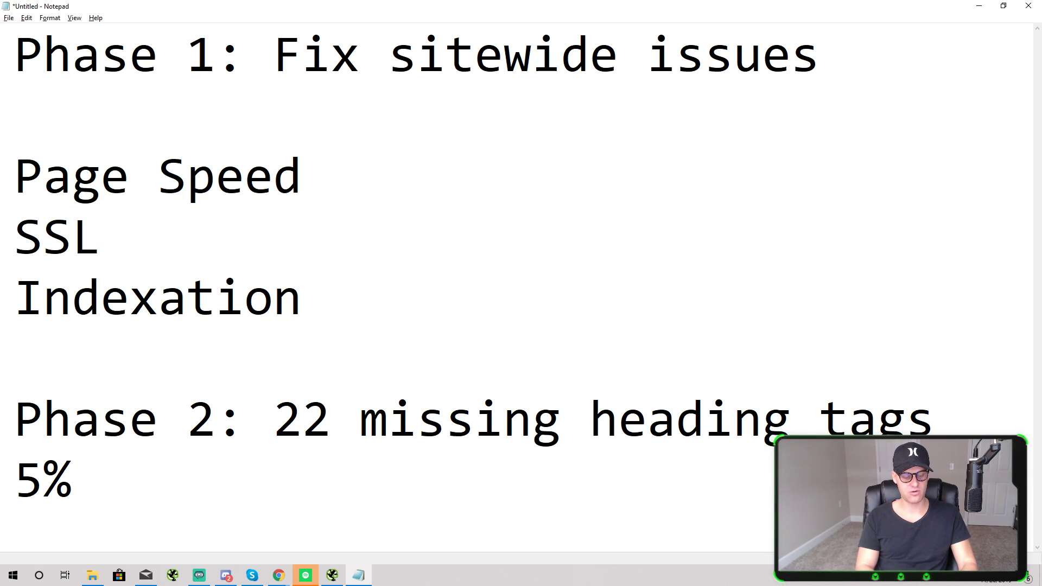
pyautogui.write('20%')
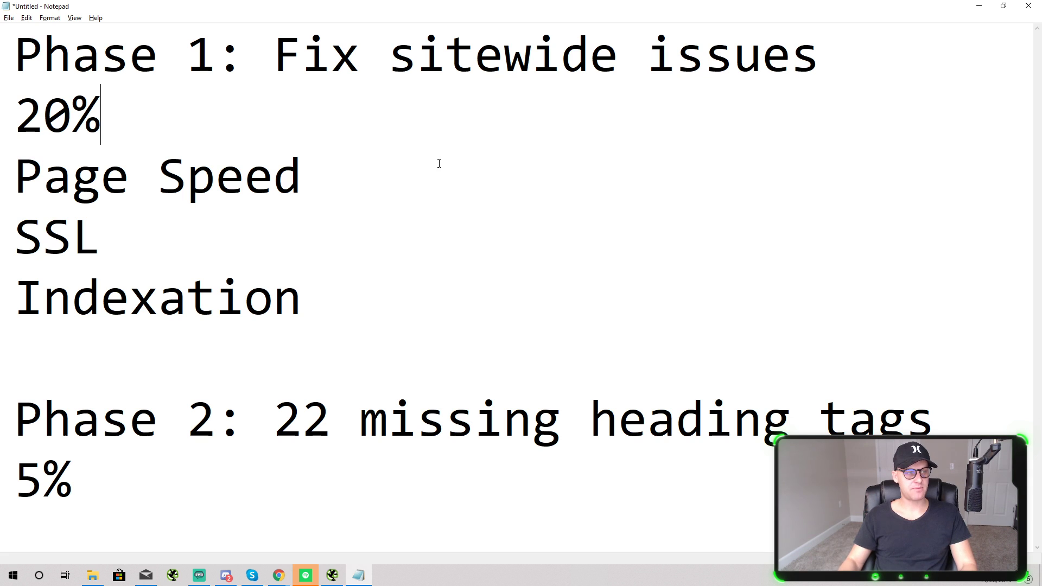
# Add "5%" and "10%" on separate lines beneath the 20% entry under Phase 1.
pyautogui.press('Return')
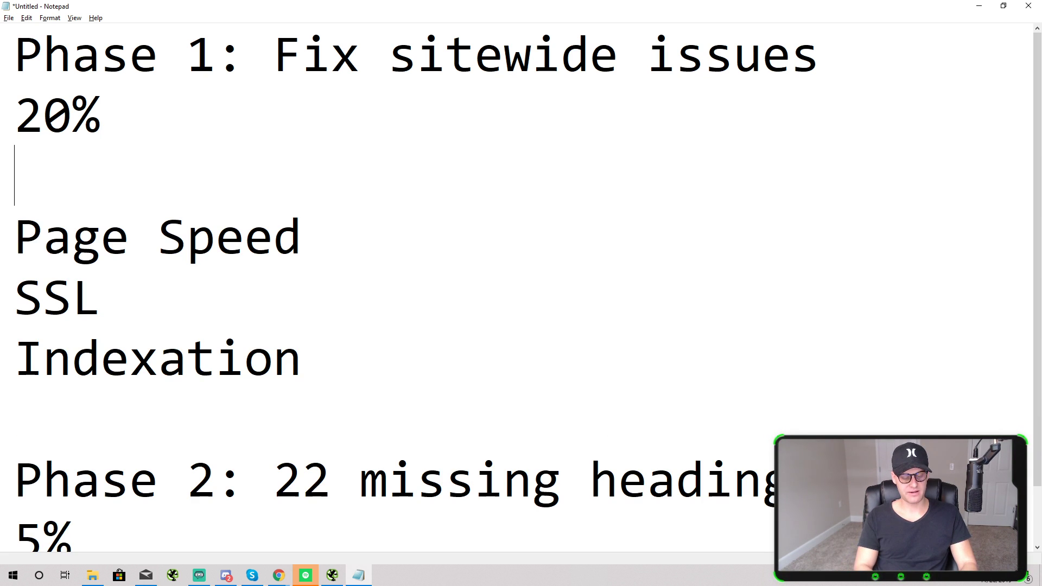
pyautogui.write('5%')
pyautogui.press('Return')
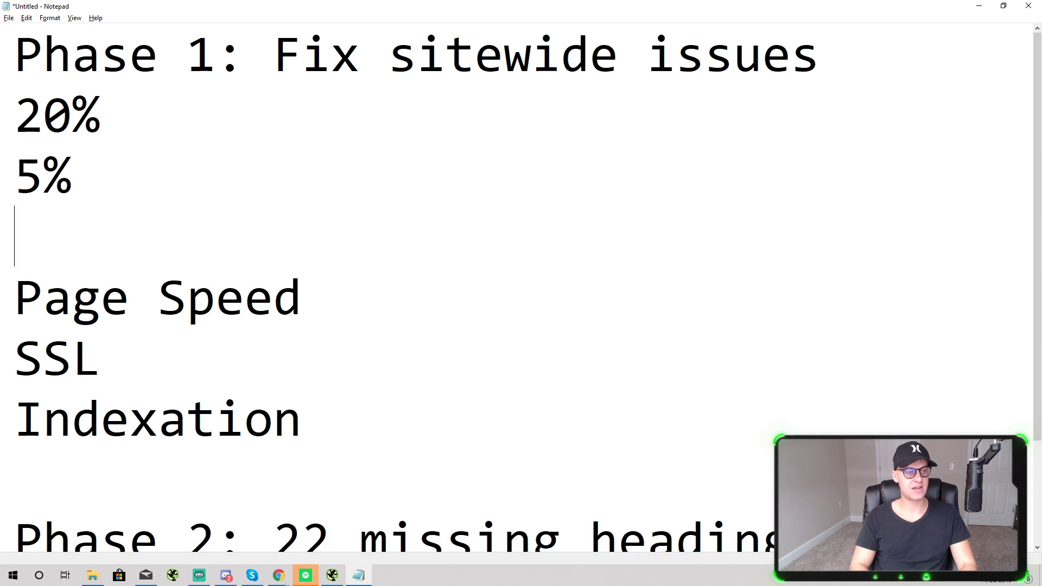
pyautogui.moveTo(16, 419); pyautogui.dragTo(187, 418)
pyautogui.click(156, 195)
pyautogui.click(159, 234)
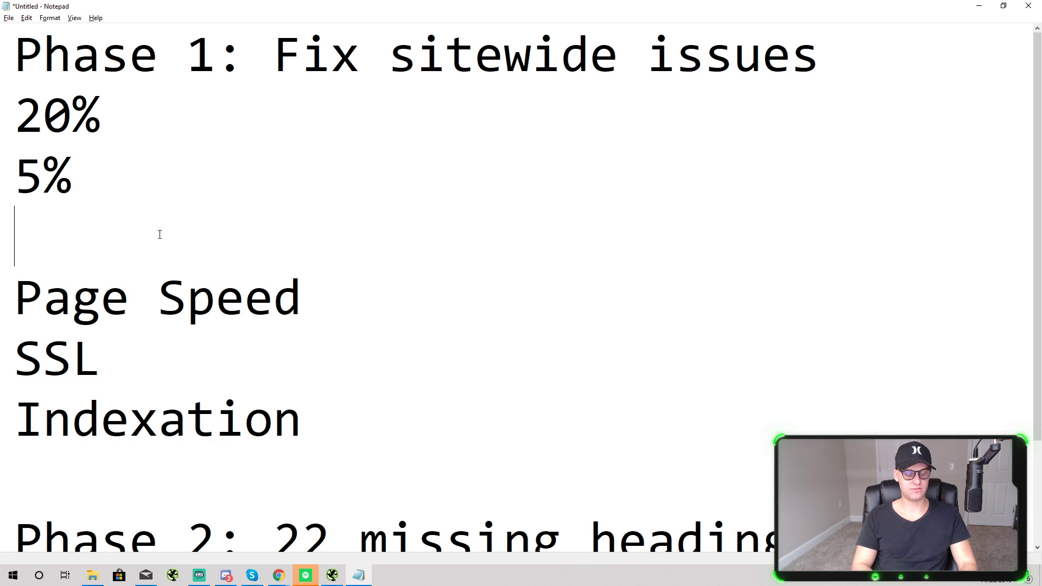
pyautogui.write('%10')
# Delete the percentages, the item list and the blank lines between the Phase 1 and Phase 2 headings.
pyautogui.moveTo(131, 238); pyautogui.dragTo(19, 83)
pyautogui.click(353, 458)
pyautogui.moveTo(353, 458); pyautogui.dragTo(10, 117)
pyautogui.press('BackSpace')
pyautogui.press('BackSpace')
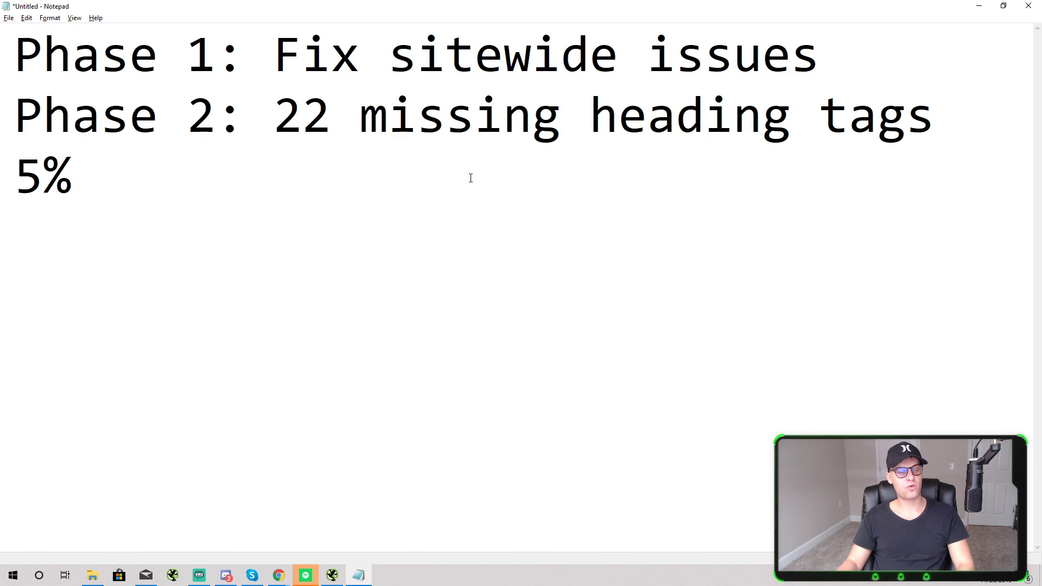
# Delete the "5%" entry beneath the Phase 2 line.
pyautogui.moveTo(284, 125); pyautogui.dragTo(504, 119)
pyautogui.click(504, 119)
pyautogui.doubleClick(58, 197)
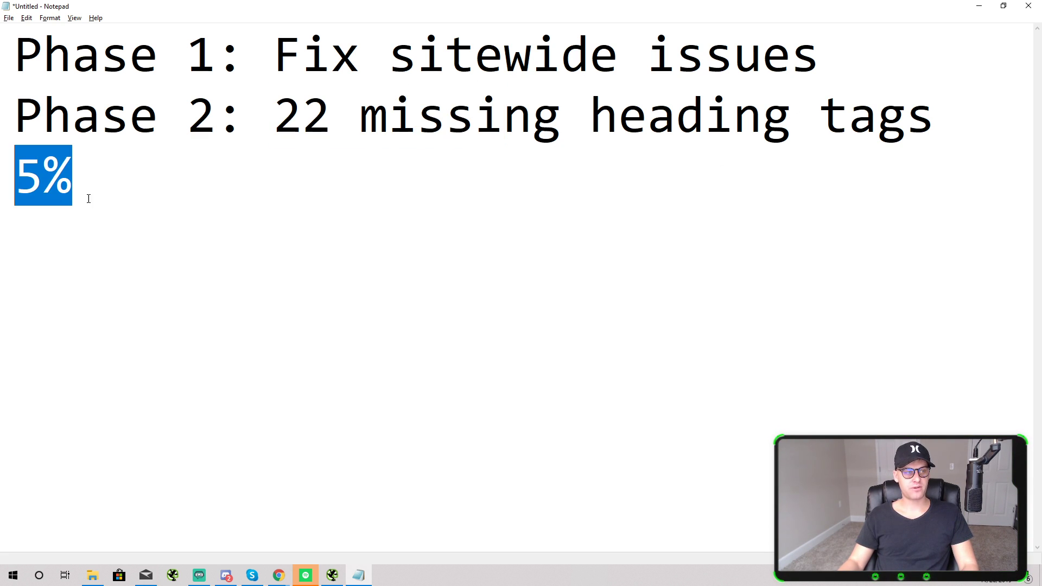
pyautogui.press('BackSpace')
pyautogui.hotkey('alt', 'Tab')
pyautogui.hotkey('alt', 'Tab')
pyautogui.hotkey('alt', 'Tab')
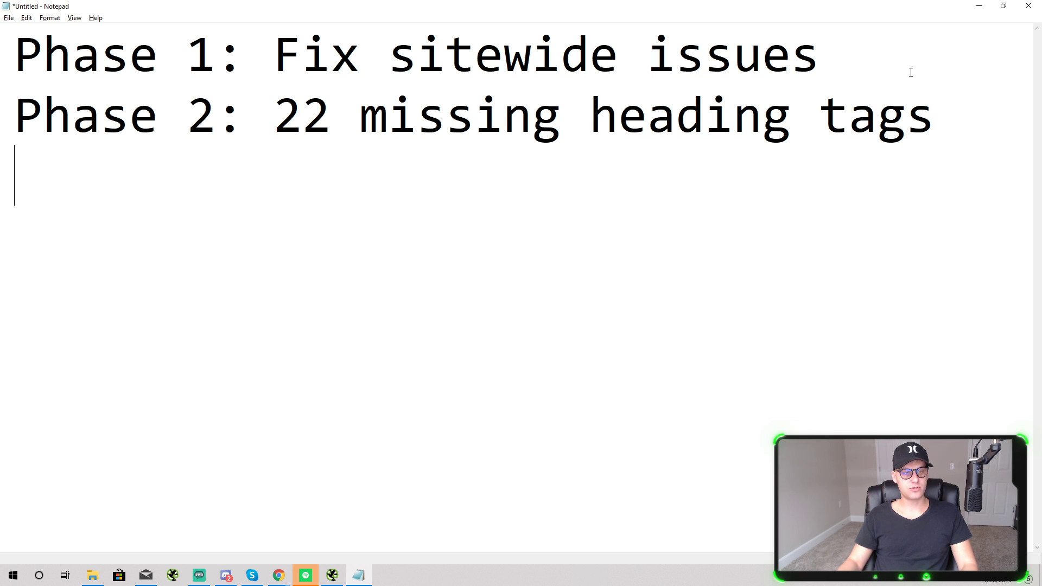
# Change the number of missing heading tags in the Phase 2 line to 5.
pyautogui.click(892, 63)
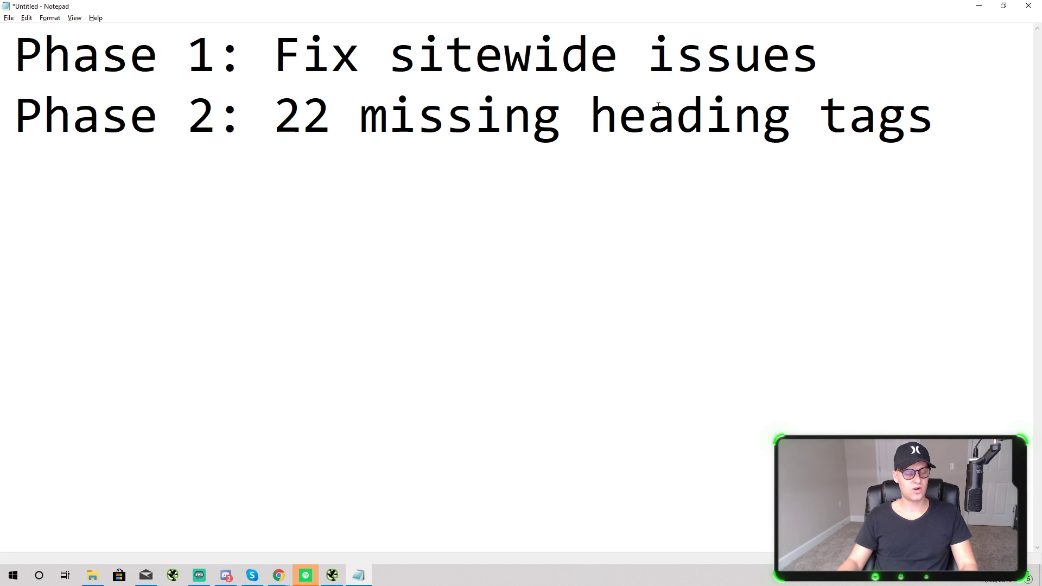
pyautogui.moveTo(287, 102); pyautogui.dragTo(935, 115)
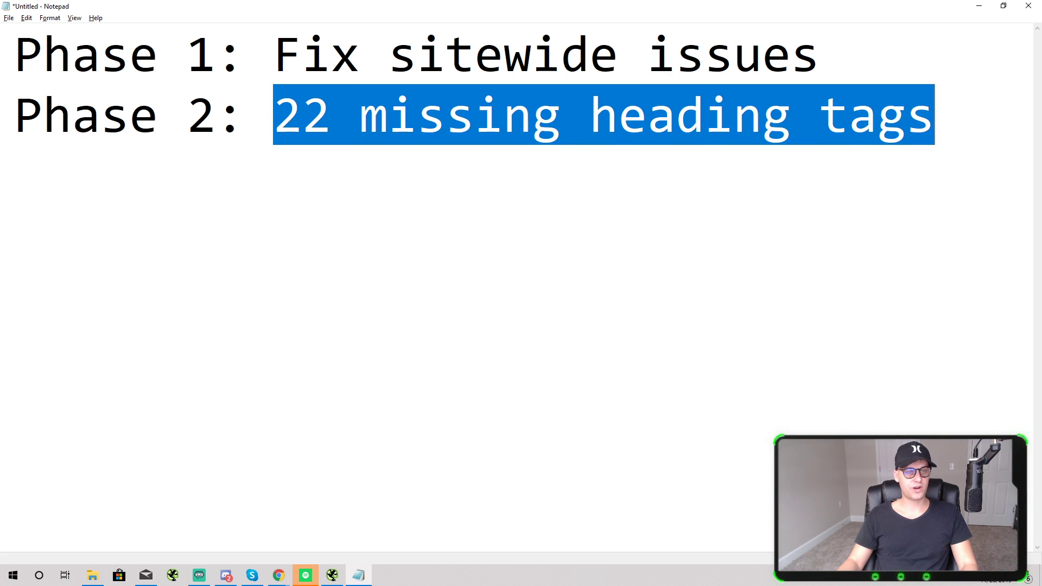
pyautogui.click(978, 127)
pyautogui.click(337, 117)
pyautogui.press('BackSpace')
pyautogui.press('BackSpace')
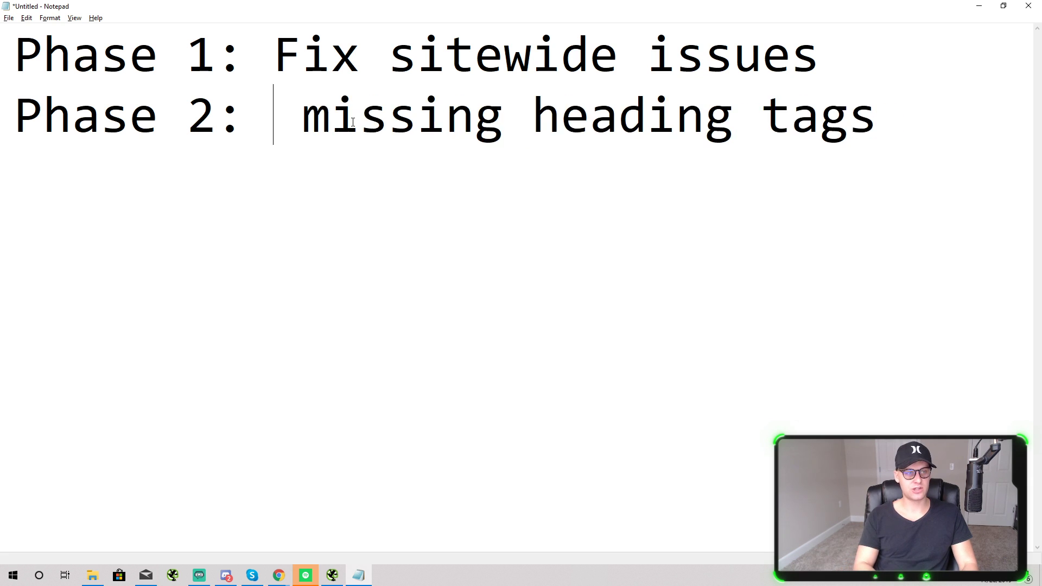
pyautogui.write('5')
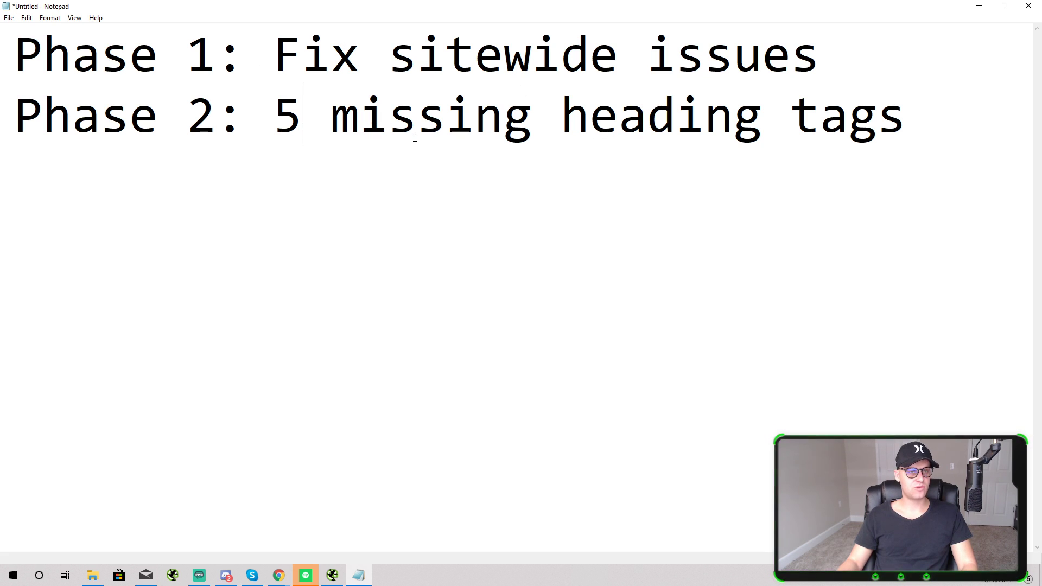
# Switch to Screaming Frog, list the site's page titles and view the inlinks of the downloadable-list-of-seo-tools page.
pyautogui.hotkey('alt', 'Tab')
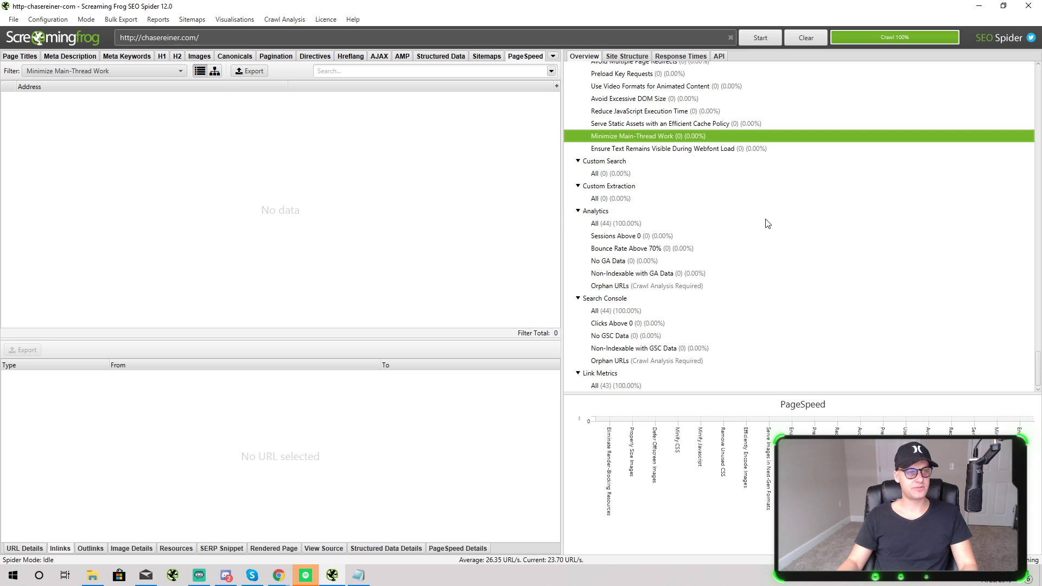
pyautogui.scroll(10, 765, 224)
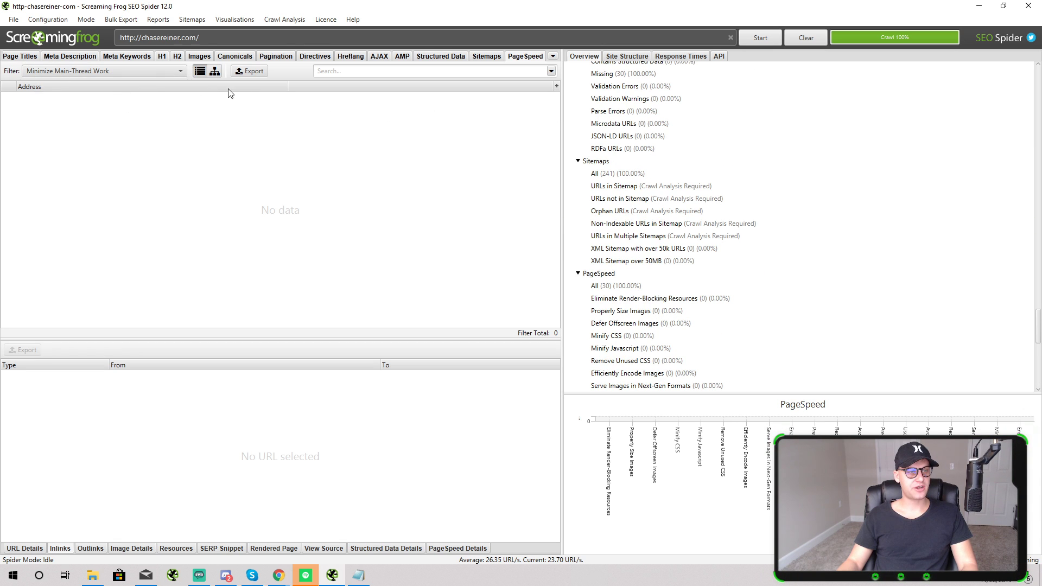
pyautogui.click(36, 57)
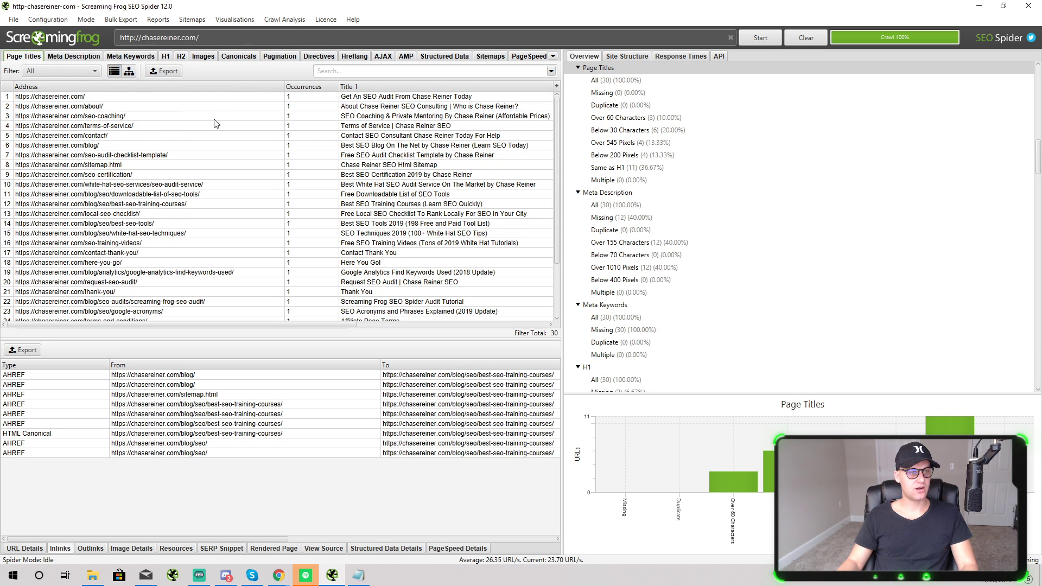
pyautogui.scroll(-3, 130, 172)
pyautogui.click(154, 306)
pyautogui.scroll(3, 183, 234)
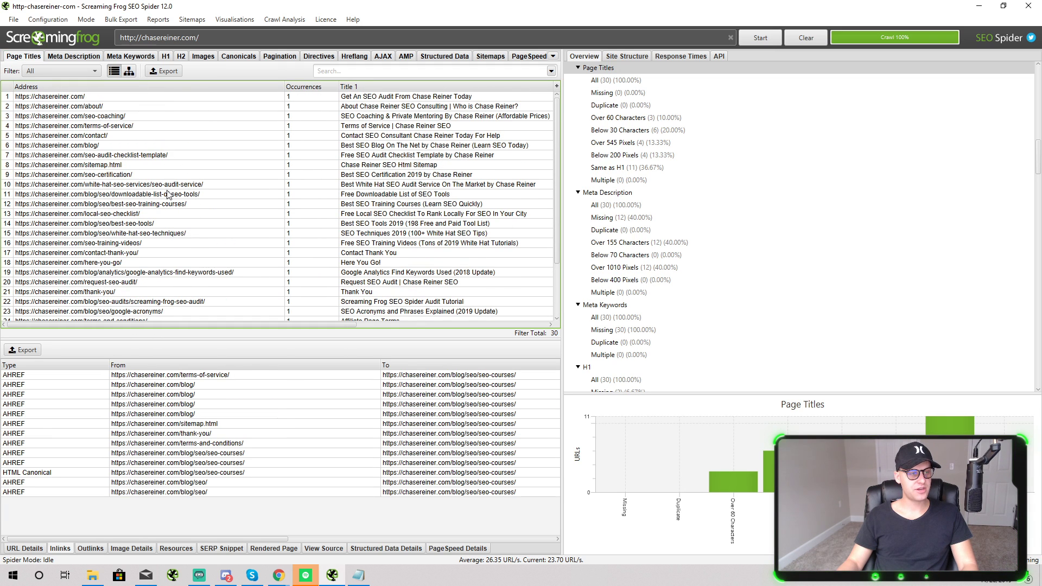
pyautogui.click(168, 196)
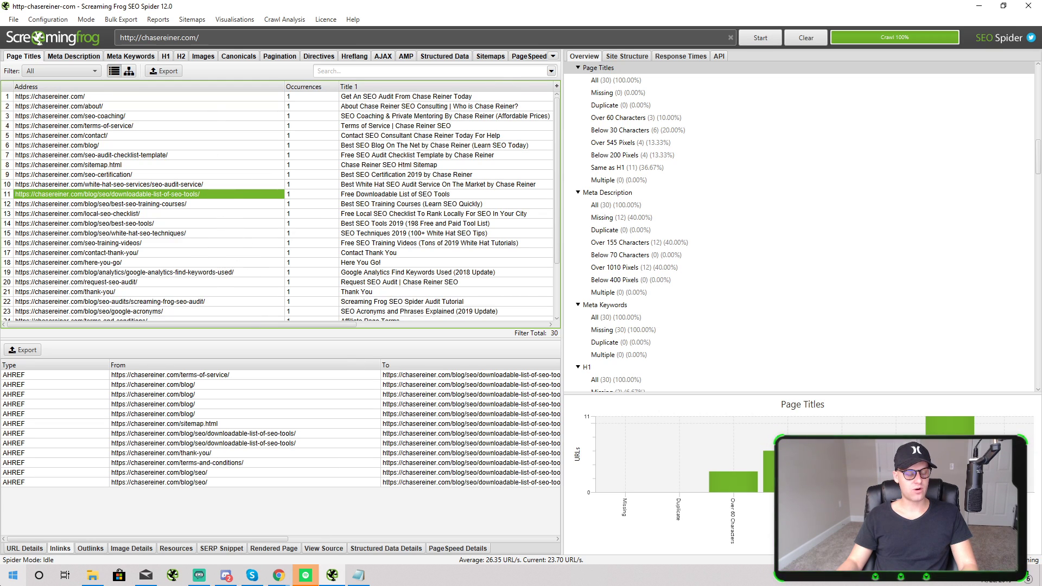
# Open Paint and place the text "Chiropractor in Denver, CO" on a single line on the canvas.
pyautogui.click(13, 575)
pyautogui.write('paint')
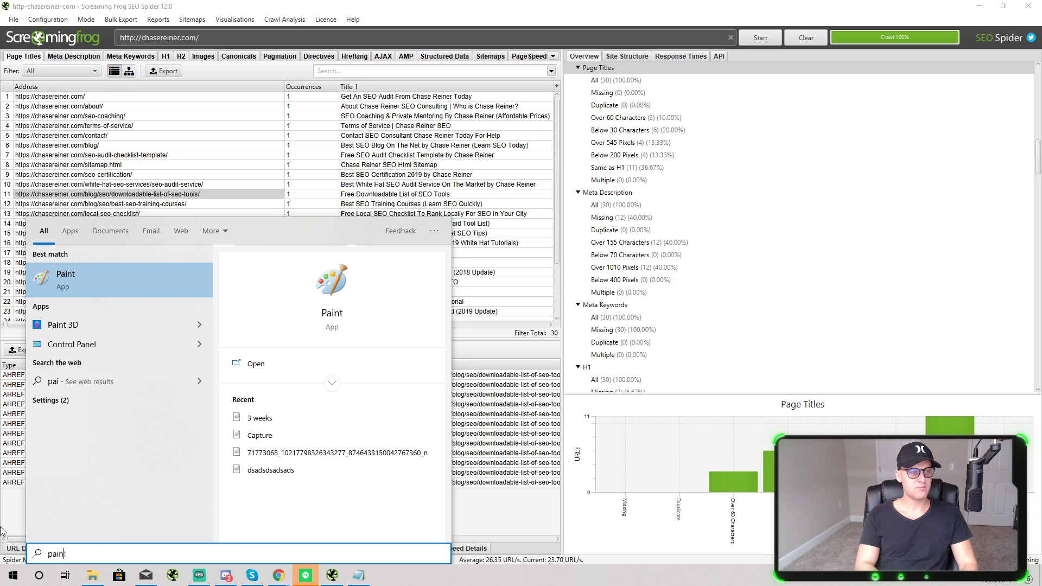
pyautogui.press('Return')
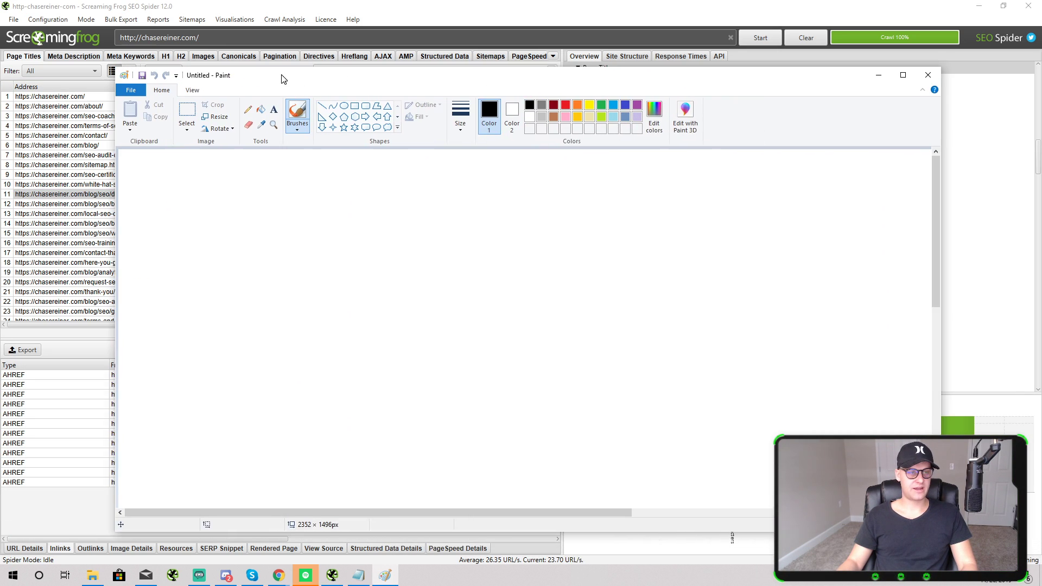
pyautogui.click(291, 257)
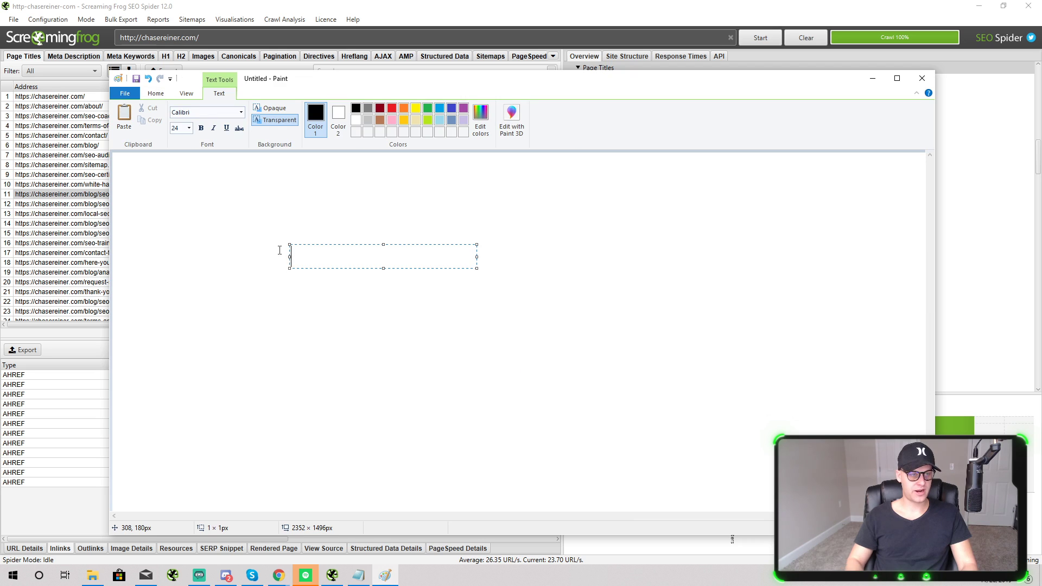
pyautogui.write('Chiropra')
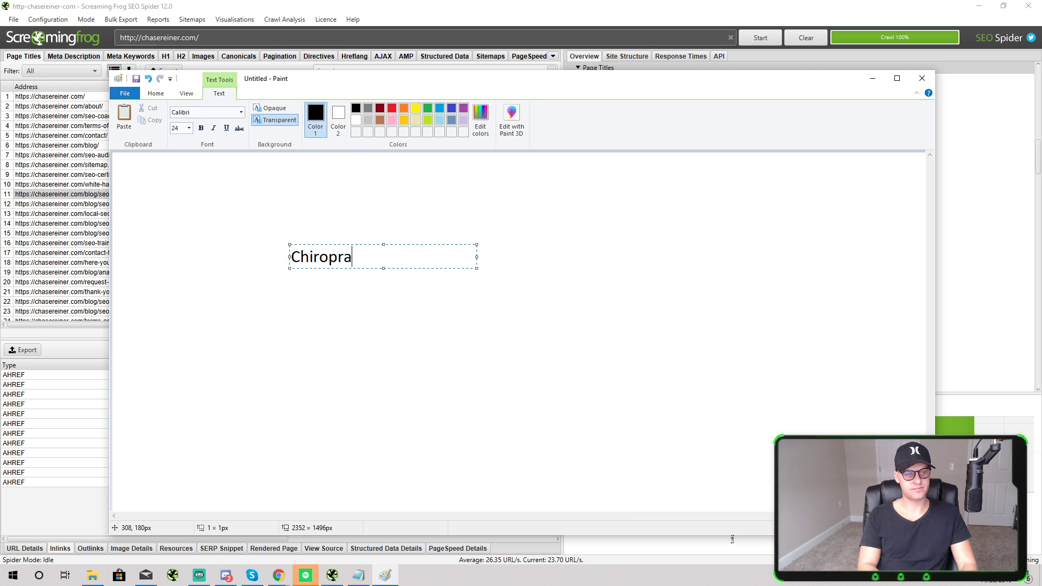
pyautogui.write('ctor in Denver, CO')
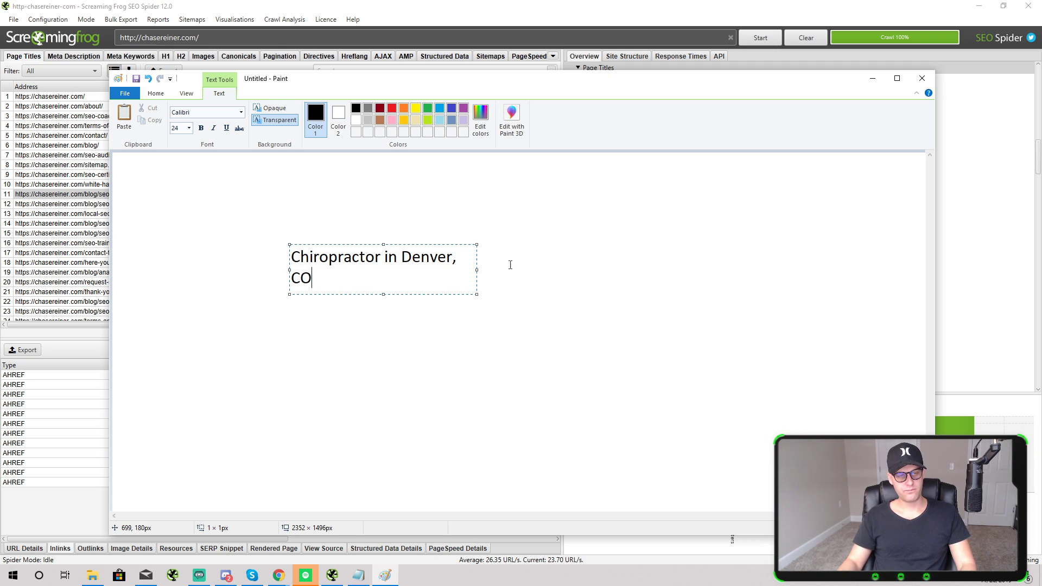
pyautogui.moveTo(477, 272); pyautogui.dragTo(509, 273)
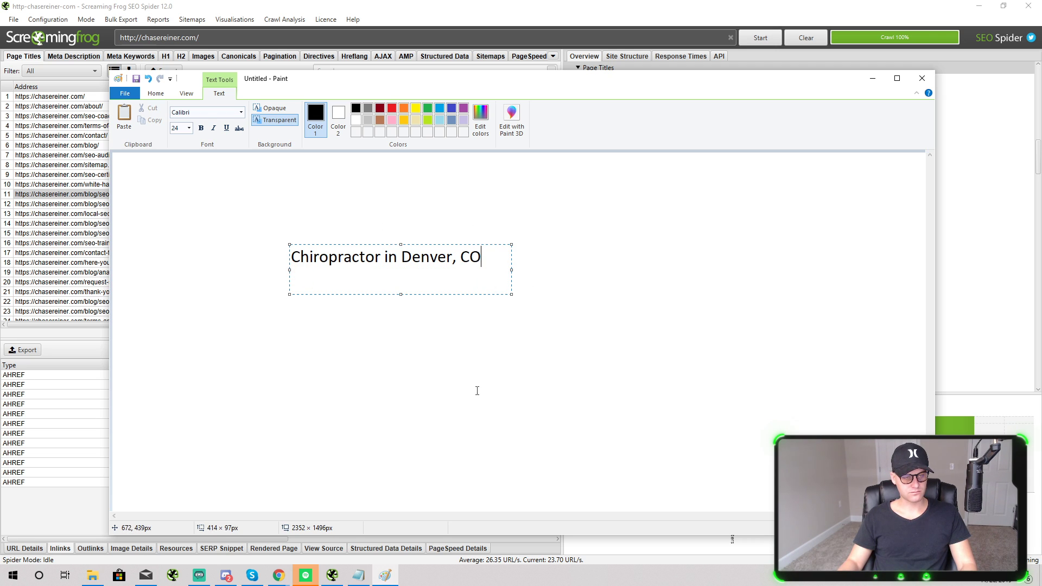
pyautogui.click(477, 388)
# Return to Screaming Frog, show the page titles as a directory tree and look through the site's folder structure.
pyautogui.click(91, 145)
pyautogui.click(129, 70)
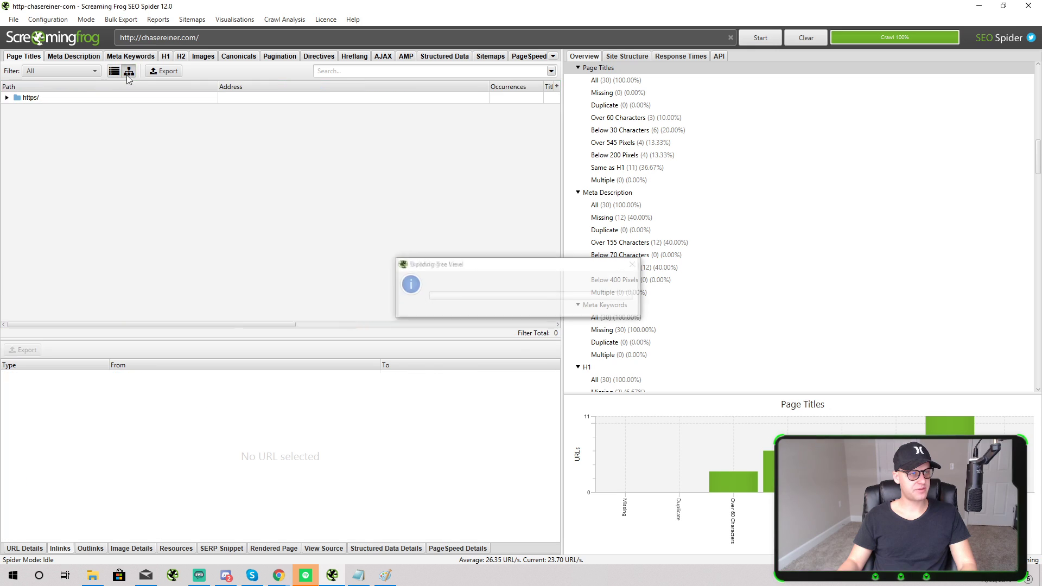
pyautogui.scroll(-5, 239, 126)
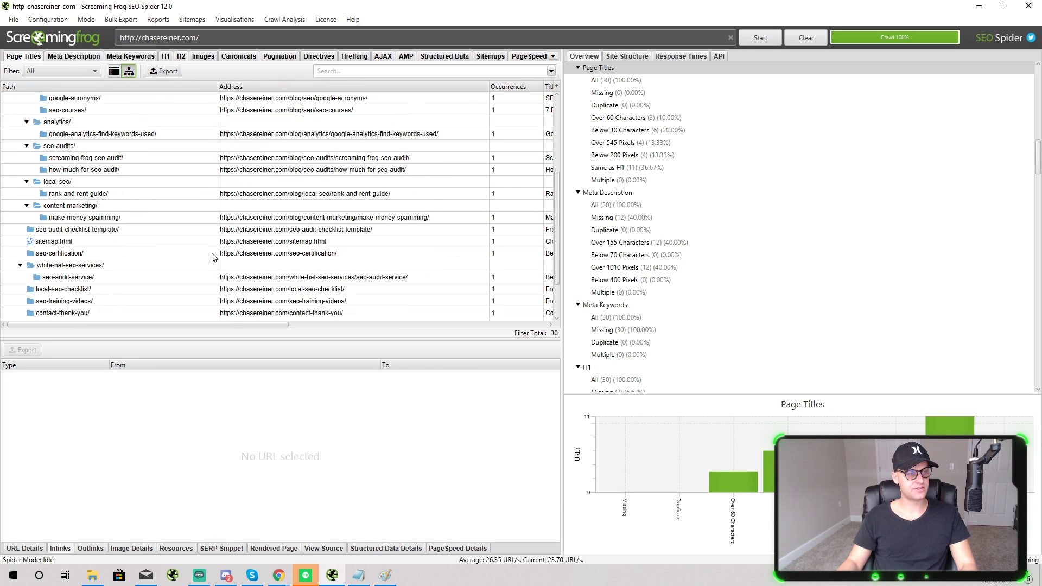
pyautogui.scroll(5, 274, 167)
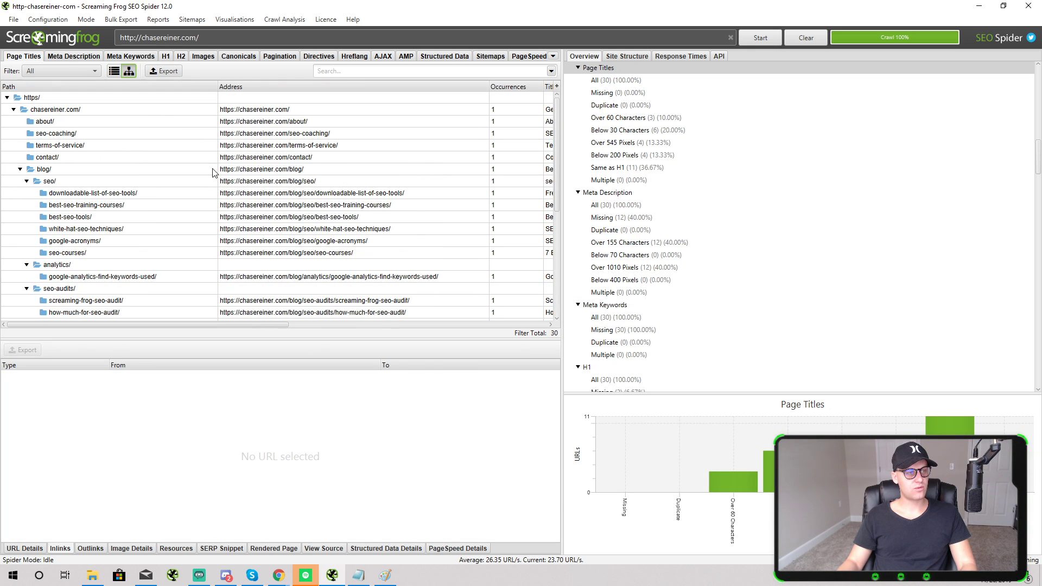
# Switch to Paint and draw an ellipse of about 537 × 260 px around the Chiropractor in Denver, CO text.
pyautogui.hotkey('alt', 'Tab')
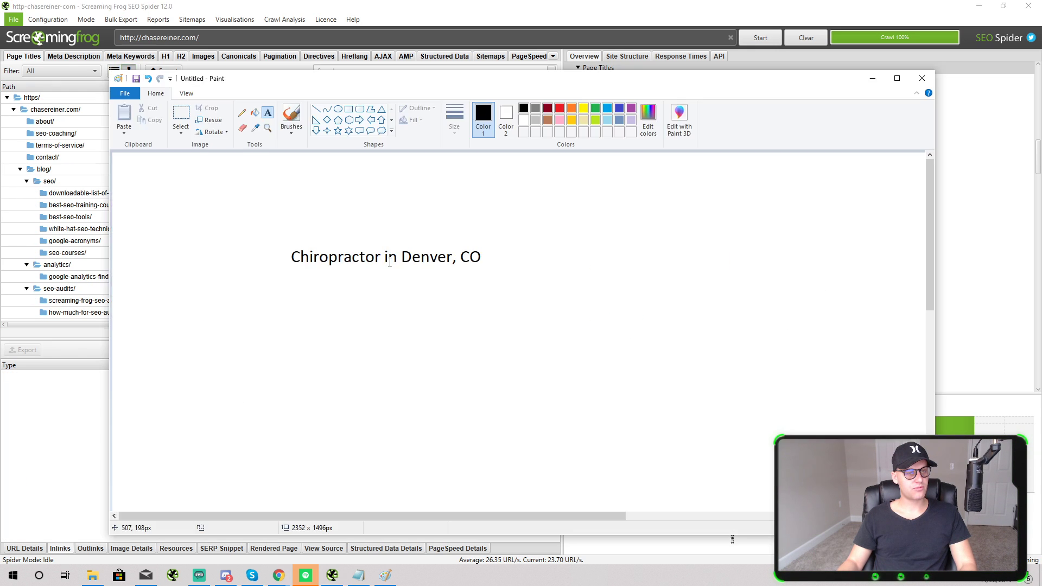
pyautogui.click(338, 108)
pyautogui.moveTo(243, 196); pyautogui.dragTo(535, 336)
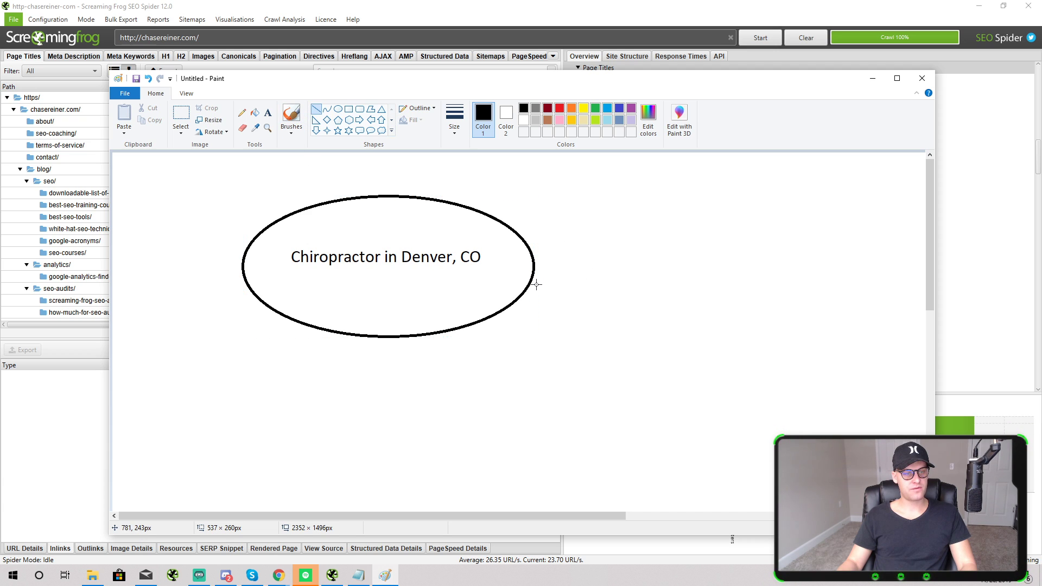
# Draw four straight lines branching outward and downward from the lower half of the ellipse.
pyautogui.moveTo(536, 284); pyautogui.dragTo(638, 339)
pyautogui.moveTo(324, 339); pyautogui.dragTo(306, 425)
pyautogui.moveTo(438, 343); pyautogui.dragTo(456, 420)
pyautogui.moveTo(253, 302); pyautogui.dragTo(176, 392)
# Label the rightmost branch "massage" and the branch beside it "pain relief" at their lower ends.
pyautogui.click(268, 112)
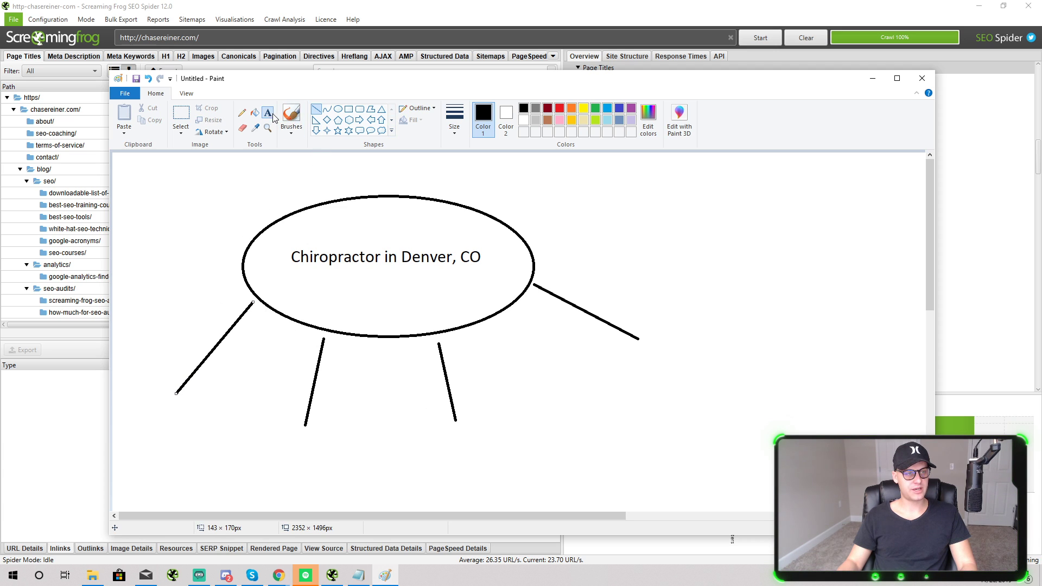
pyautogui.click(611, 354)
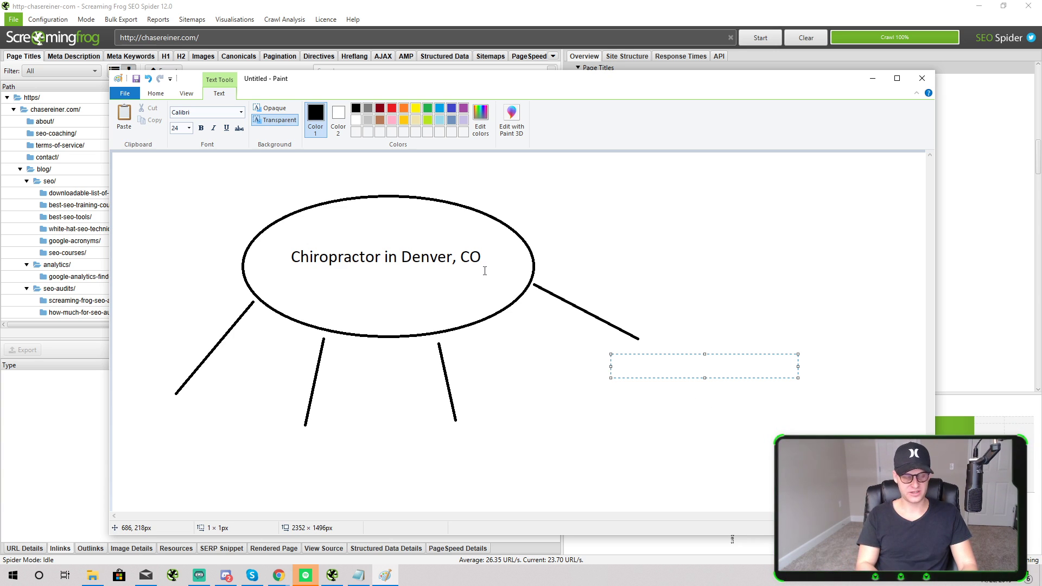
pyautogui.press('BackSpace')
pyautogui.write('massage')
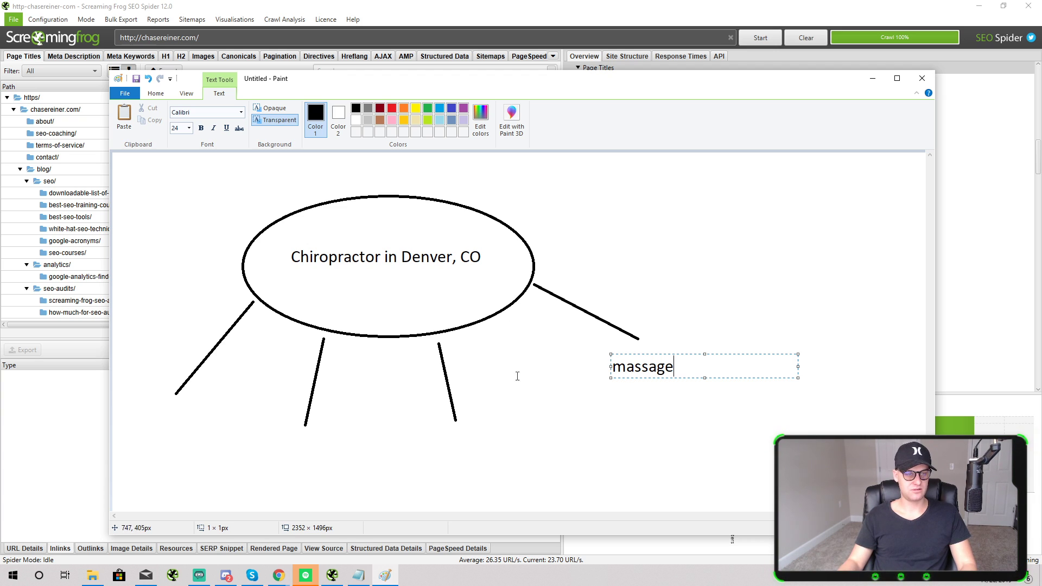
pyautogui.click(444, 457)
pyautogui.click(440, 422)
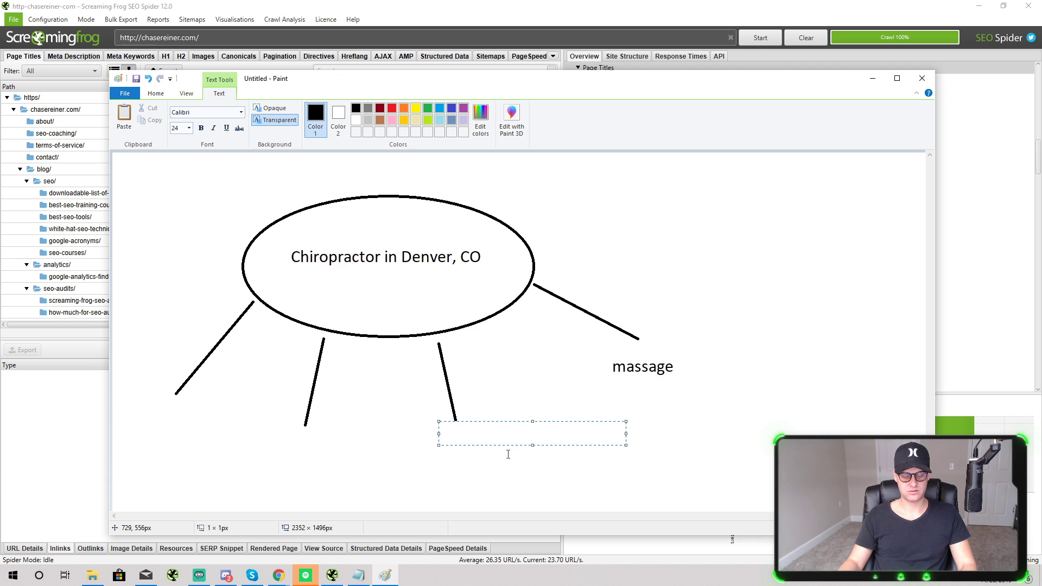
pyautogui.write('pain relief')
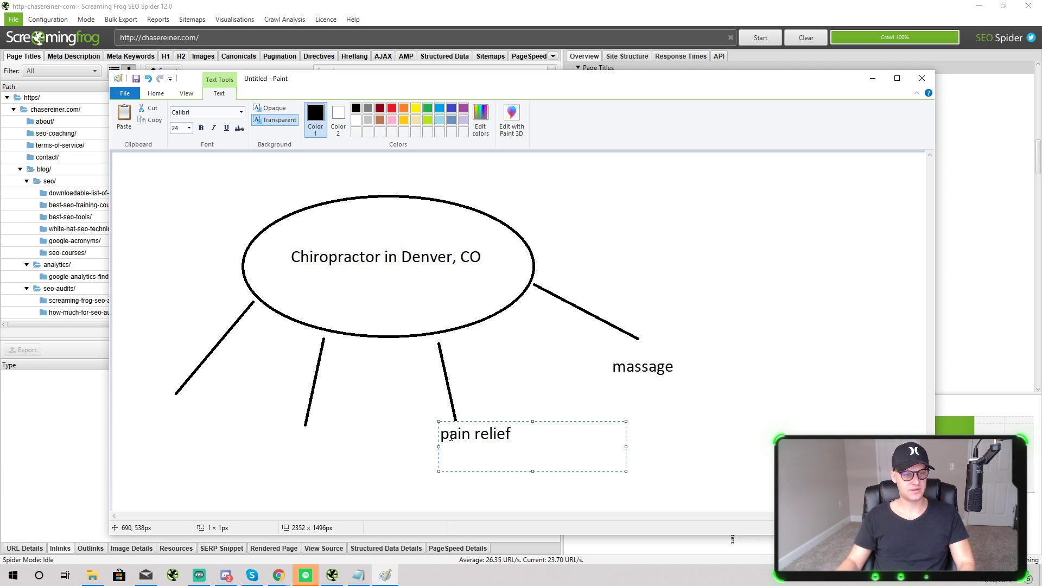
# Label the second branch from the left "sleep" below its lower end.
pyautogui.click(284, 465)
pyautogui.click(276, 434)
pyautogui.click(275, 440)
pyautogui.click(275, 434)
pyautogui.write('sleep')
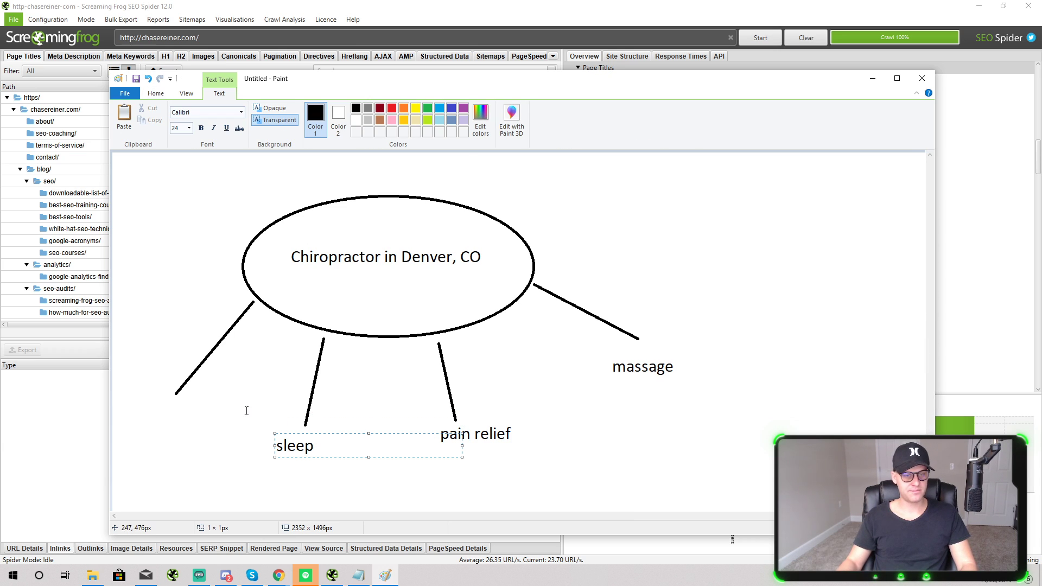
pyautogui.click(517, 467)
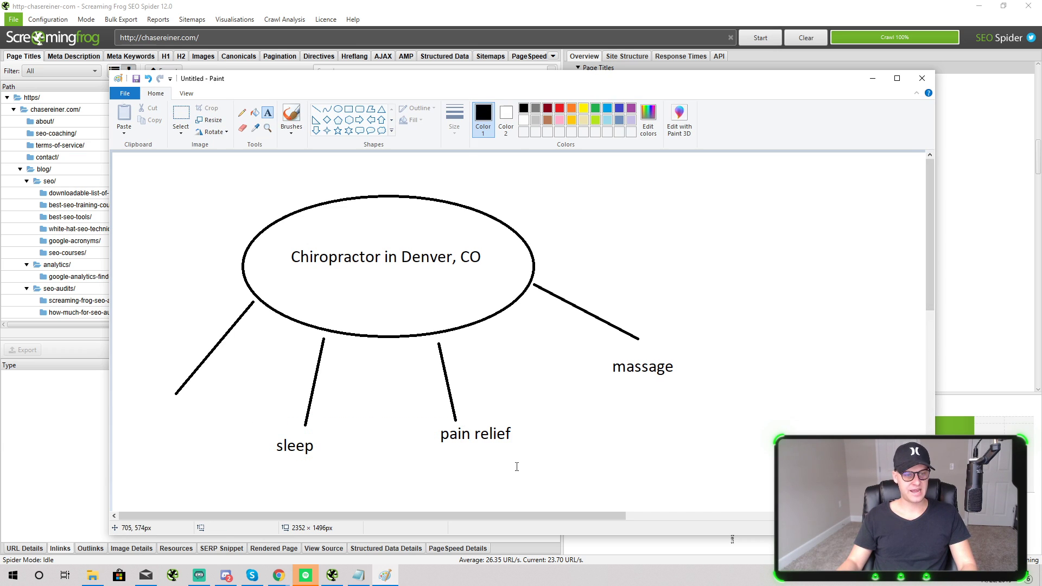
# Label the unlabelled leftmost branch "places to go denver", placing the text just under the line's end.
pyautogui.click(145, 395)
pyautogui.click(536, 380)
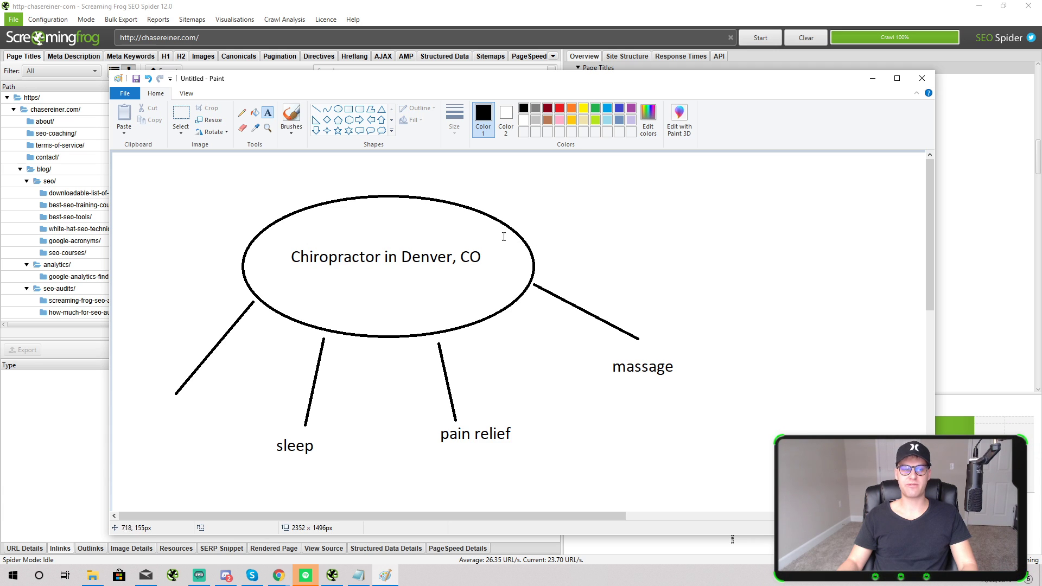
pyautogui.click(130, 402)
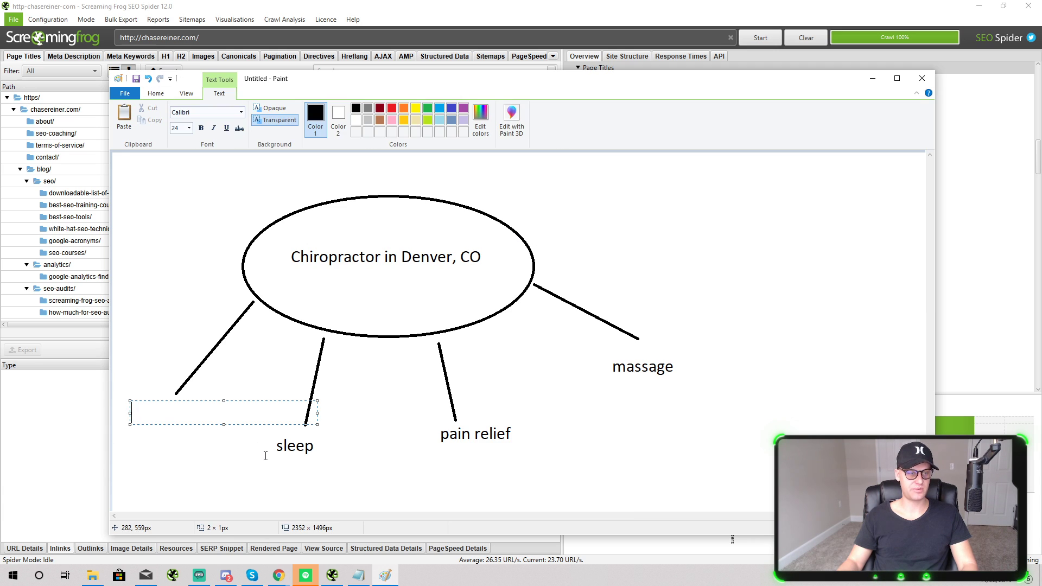
pyautogui.write('places to go denver')
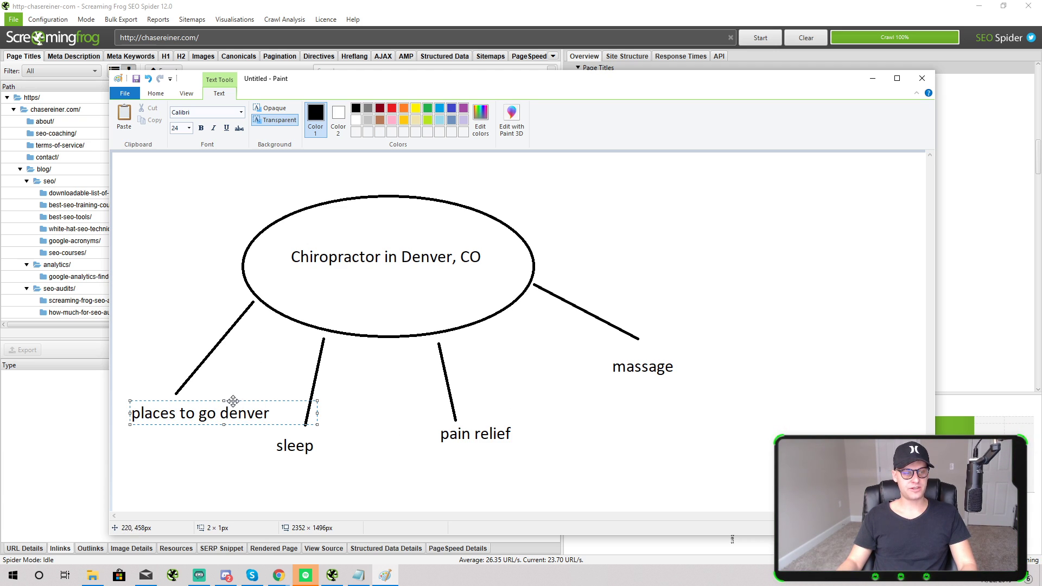
pyautogui.moveTo(231, 401); pyautogui.dragTo(225, 397)
pyautogui.click(522, 389)
# Add a 3 beneath the massage label and a 5 beneath the pain relief label.
pyautogui.click(659, 378)
pyautogui.write('3')
pyautogui.click(614, 474)
pyautogui.click(452, 461)
pyautogui.write('5')
# Add the text "600 volume" and place it below the 3 under massage.
pyautogui.click(717, 389)
pyautogui.click(718, 389)
pyautogui.write('600 volue')
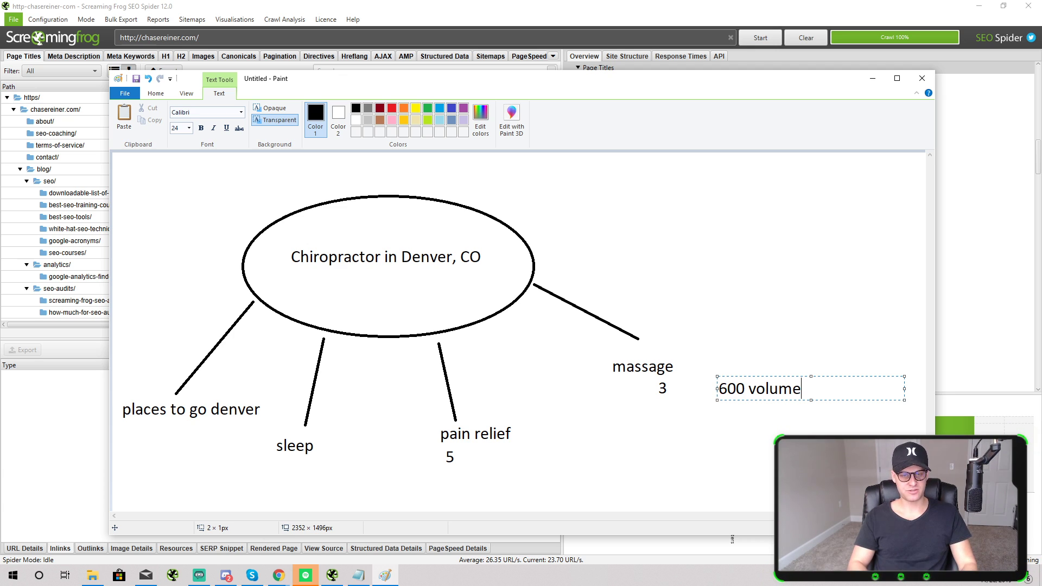
pyautogui.moveTo(760, 376); pyautogui.dragTo(679, 405)
pyautogui.click(701, 388)
pyautogui.click(636, 436)
pyautogui.write('1')
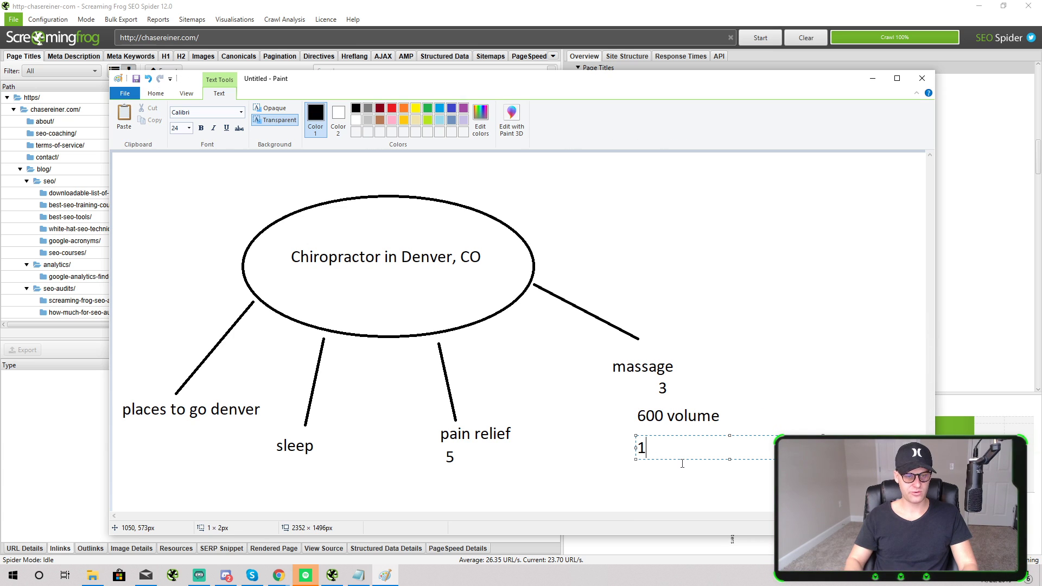
pyautogui.write(' keyword')
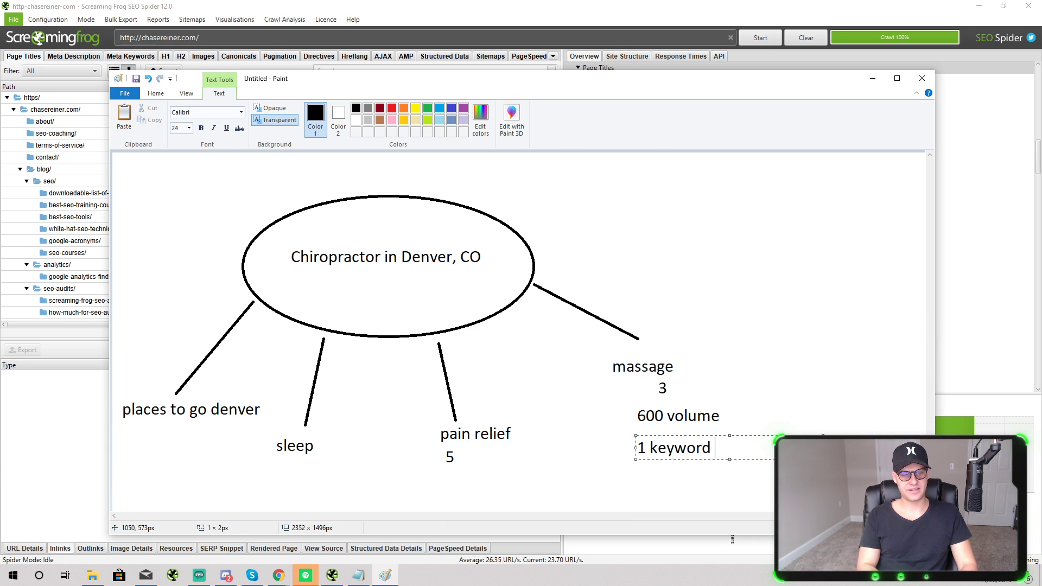
pyautogui.hotkey('ctrl', 'a')
pyautogui.press('BackSpace')
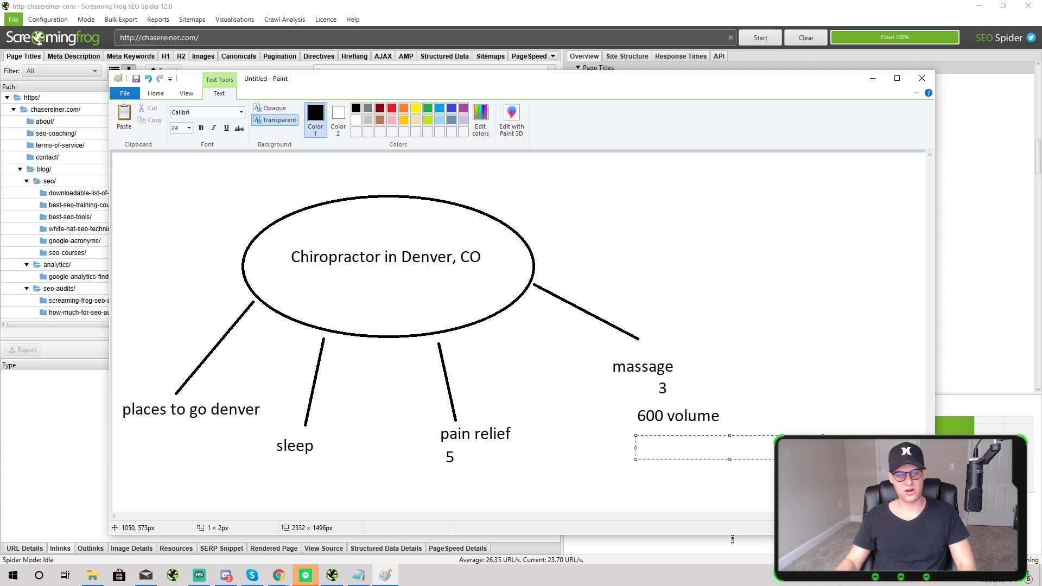
pyautogui.click(747, 342)
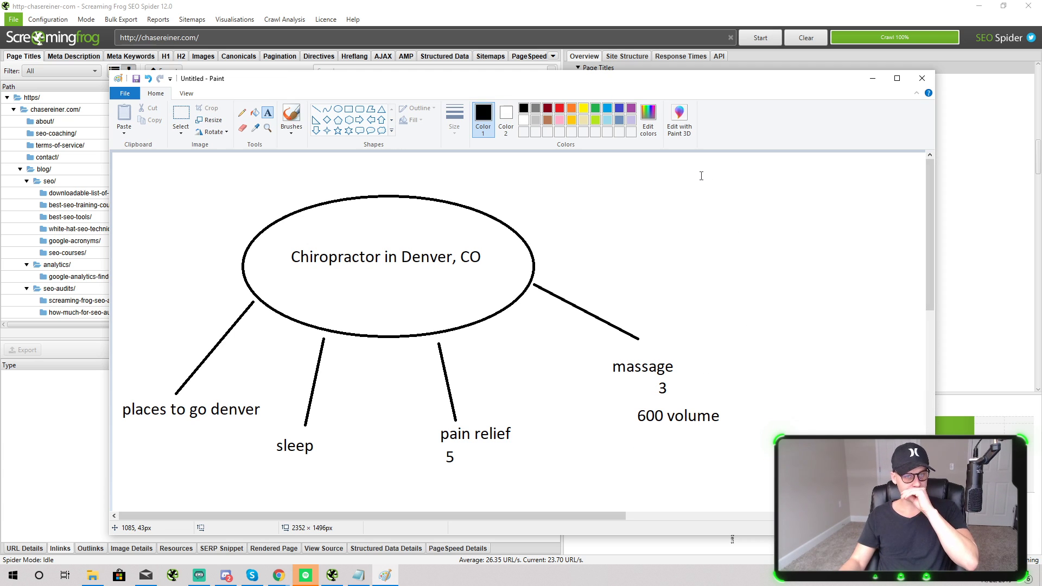
pyautogui.click(634, 403)
pyautogui.click(691, 470)
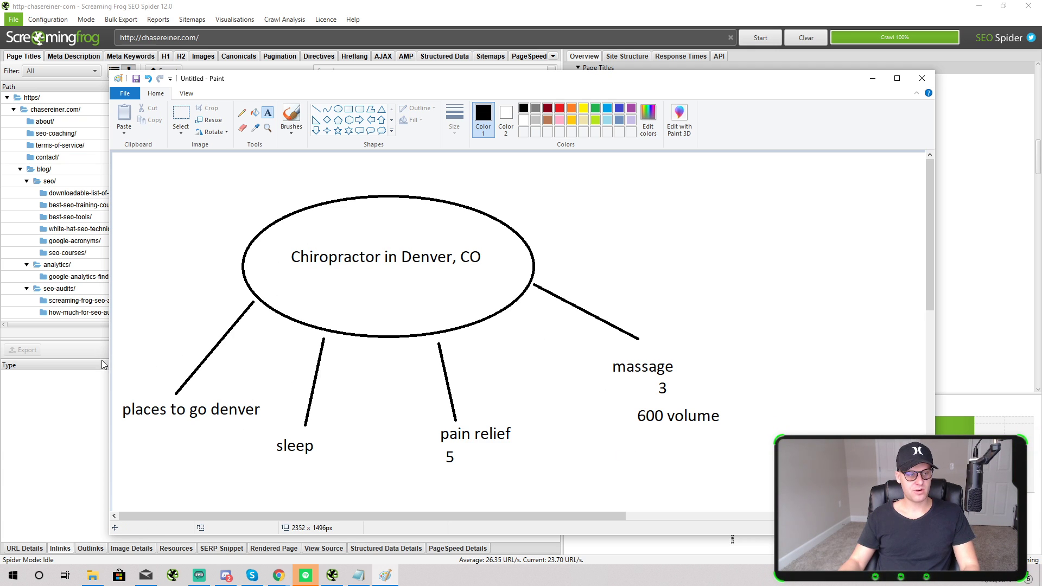
pyautogui.moveTo(134, 383); pyautogui.dragTo(627, 518)
pyautogui.click(181, 343)
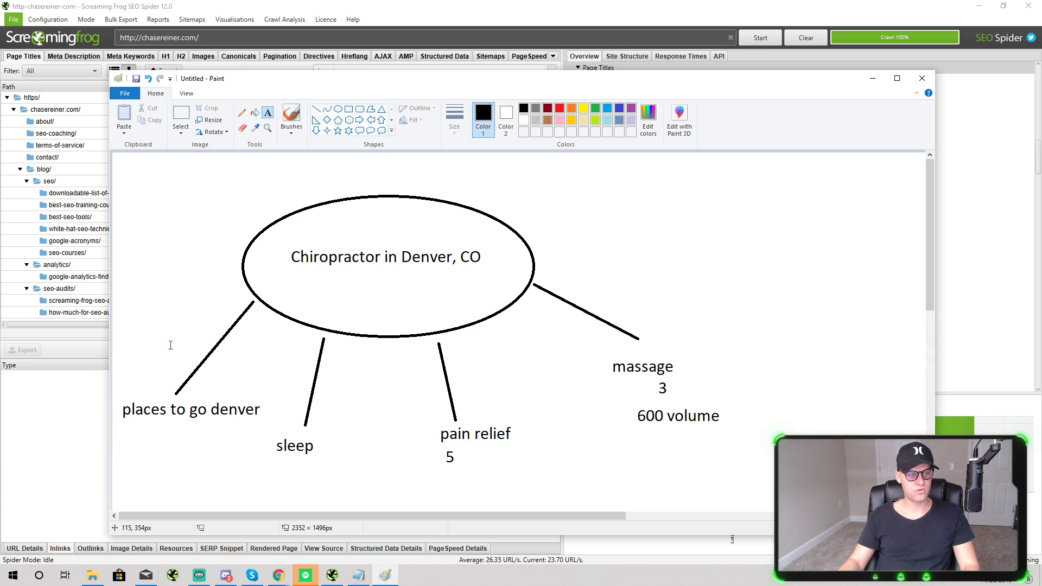
pyautogui.moveTo(322, 441); pyautogui.dragTo(854, 510)
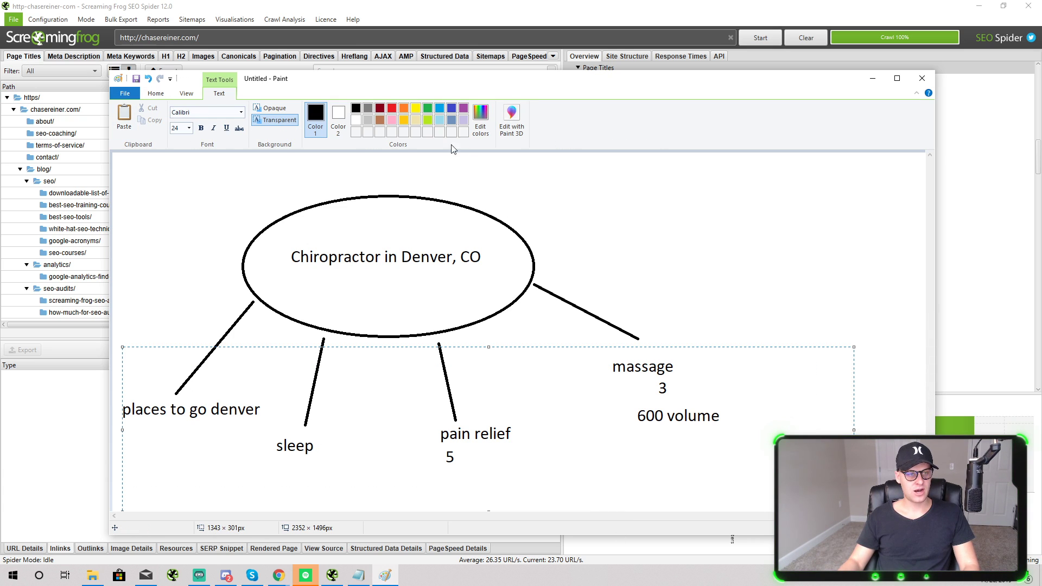
# Start a new blank picture without saving the chiropractor diagram.
pyautogui.click(125, 93)
pyautogui.click(138, 110)
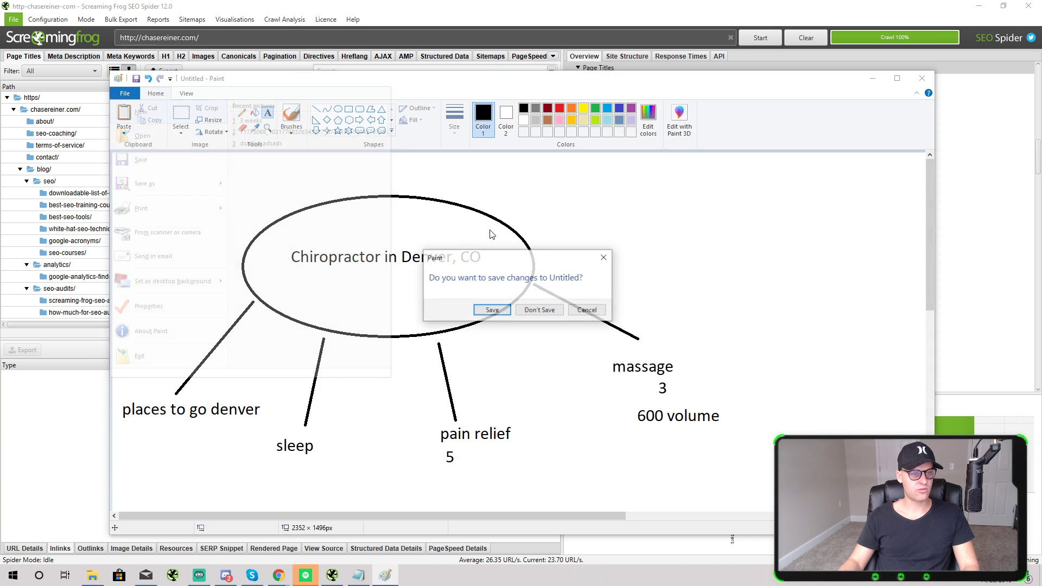
pyautogui.click(540, 312)
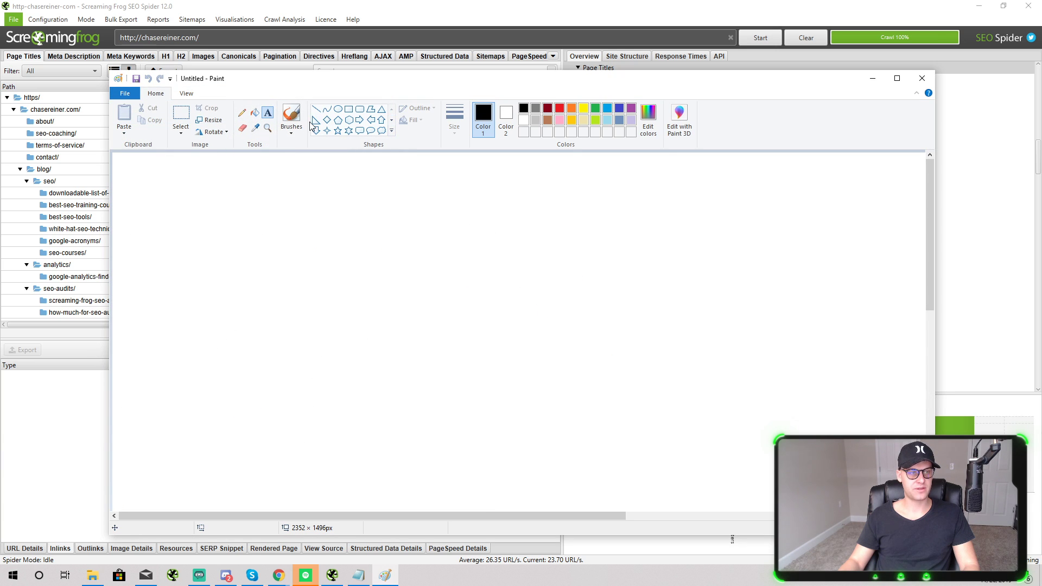
# Write "SEO Audit" on the blank canvas and draw an ellipse around it.
pyautogui.click(348, 269)
pyautogui.write('SE')
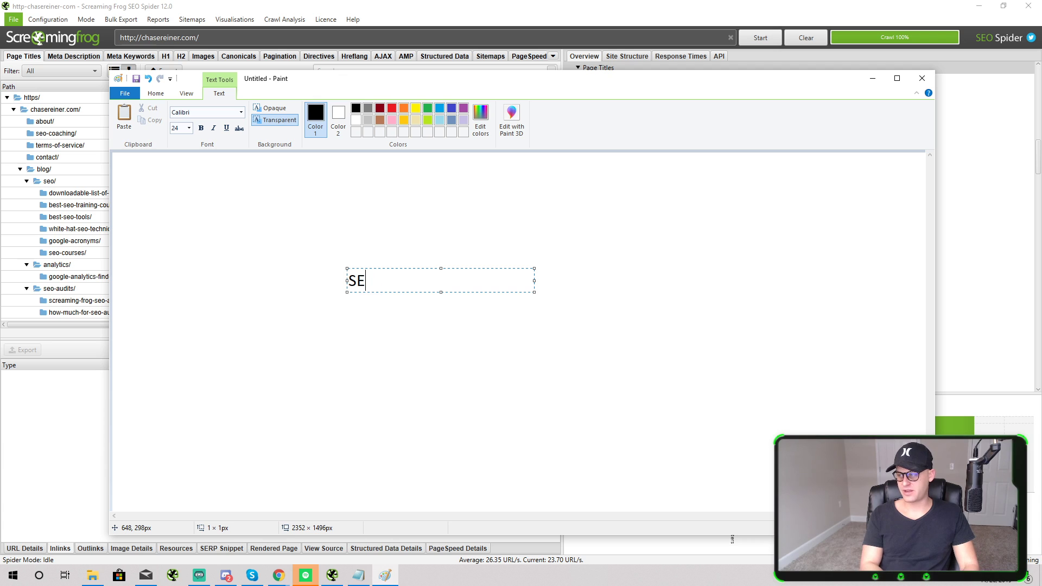
pyautogui.write('O Audit')
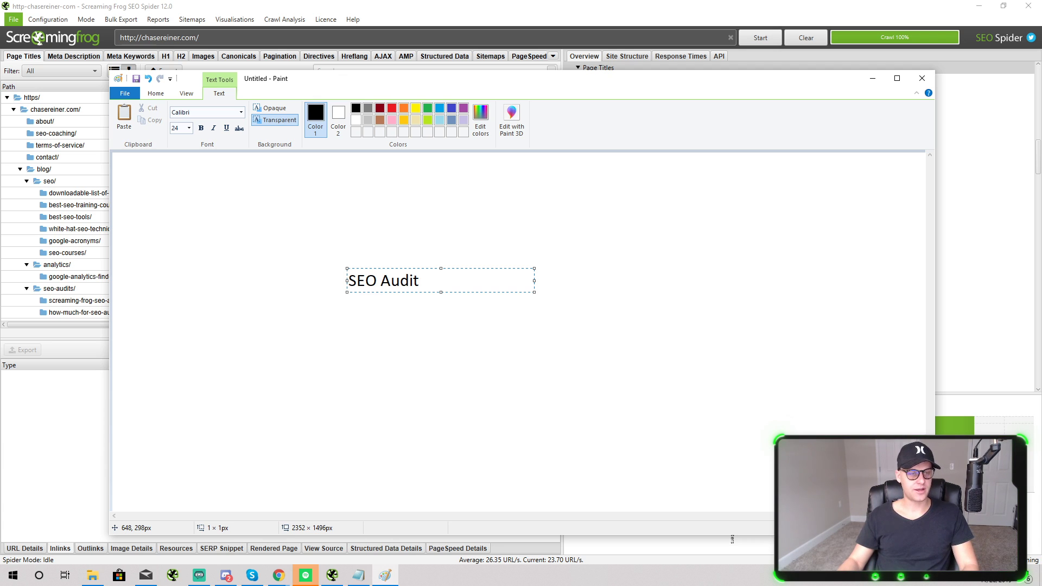
pyautogui.click(425, 396)
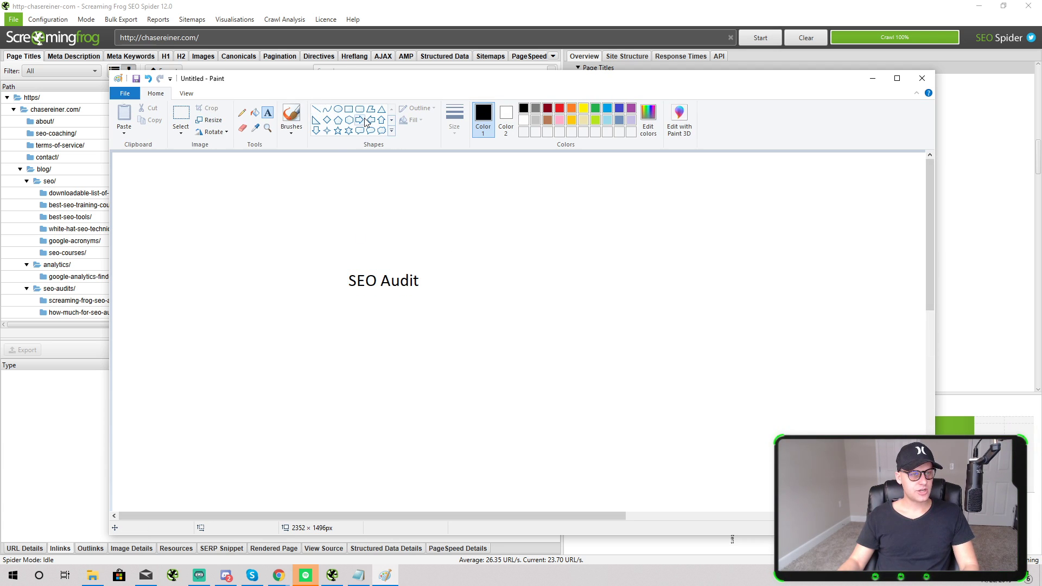
pyautogui.click(338, 109)
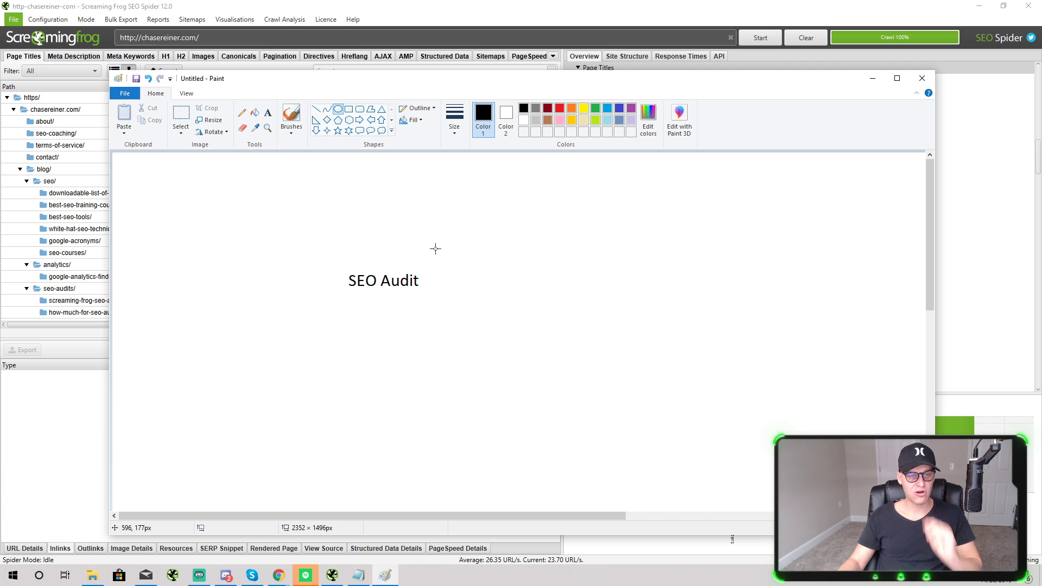
pyautogui.moveTo(302, 220); pyautogui.dragTo(478, 350)
pyautogui.click(267, 112)
pyautogui.click(551, 256)
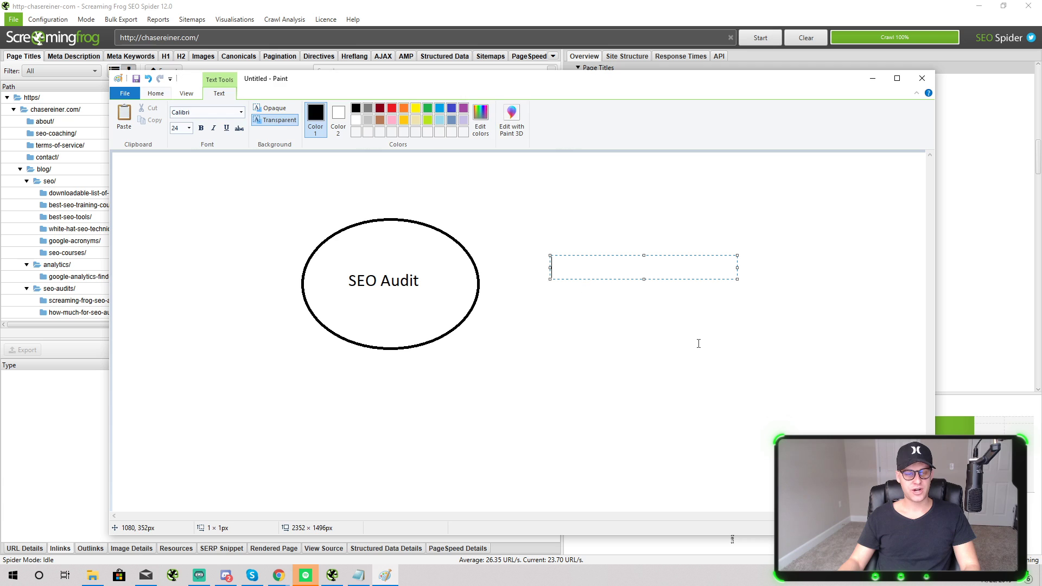
pyautogui.write('SEO Training')
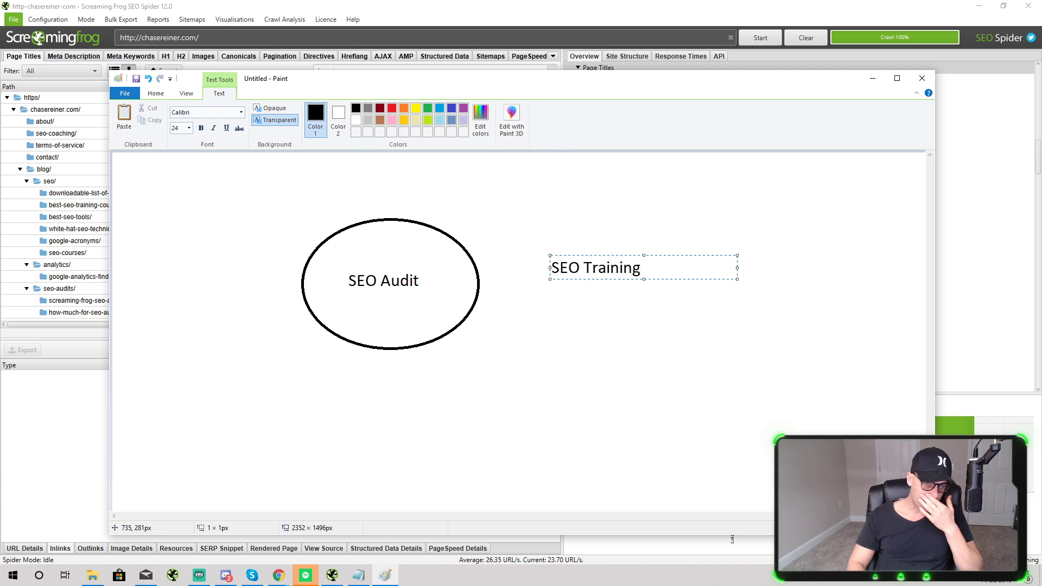
pyautogui.write(' SEO')
pyautogui.hotkey('ctrl', 'a')
pyautogui.press('BackSpace')
pyautogui.click(508, 314)
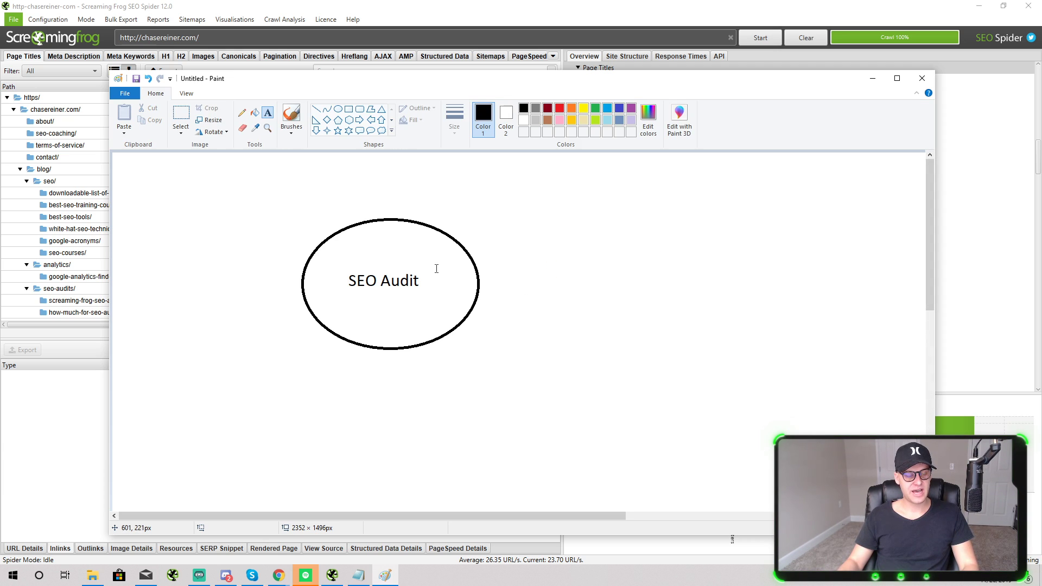
pyautogui.click(316, 108)
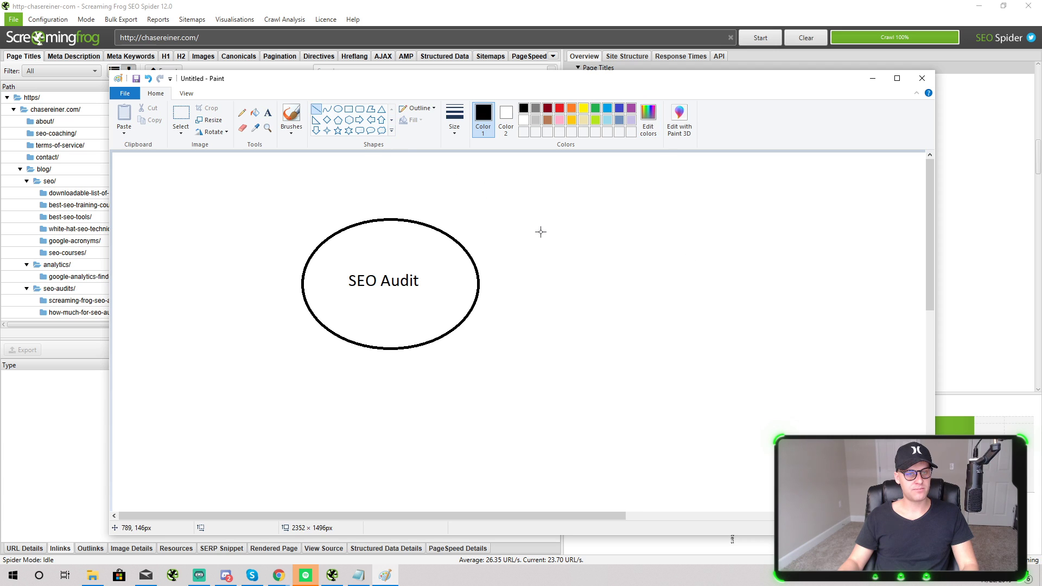
pyautogui.moveTo(519, 192)
pyautogui.mouseDown()
pyautogui.moveTo(425, 233)
pyautogui.moveTo(409, 256)
pyautogui.moveTo(416, 267)
pyautogui.mouseUp()
pyautogui.moveTo(519, 195); pyautogui.dragTo(544, 213)
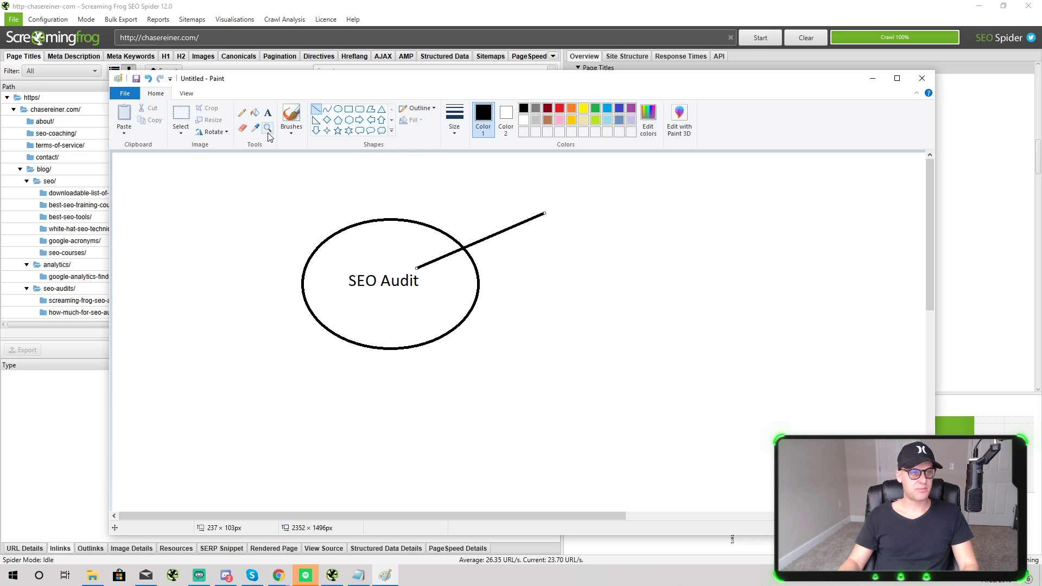
pyautogui.press('Delete')
pyautogui.click(586, 295)
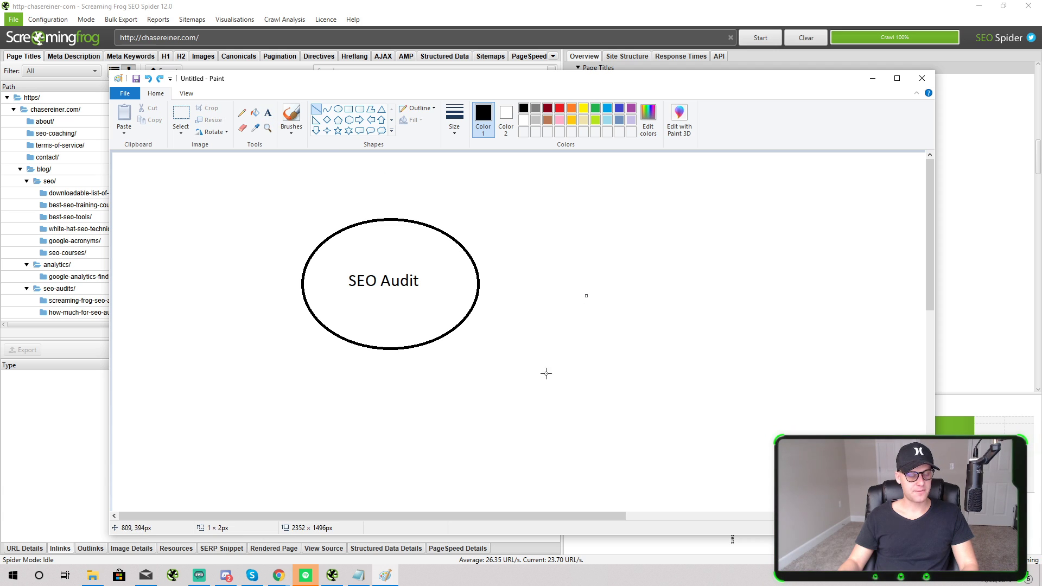
pyautogui.click(268, 112)
pyautogui.click(345, 311)
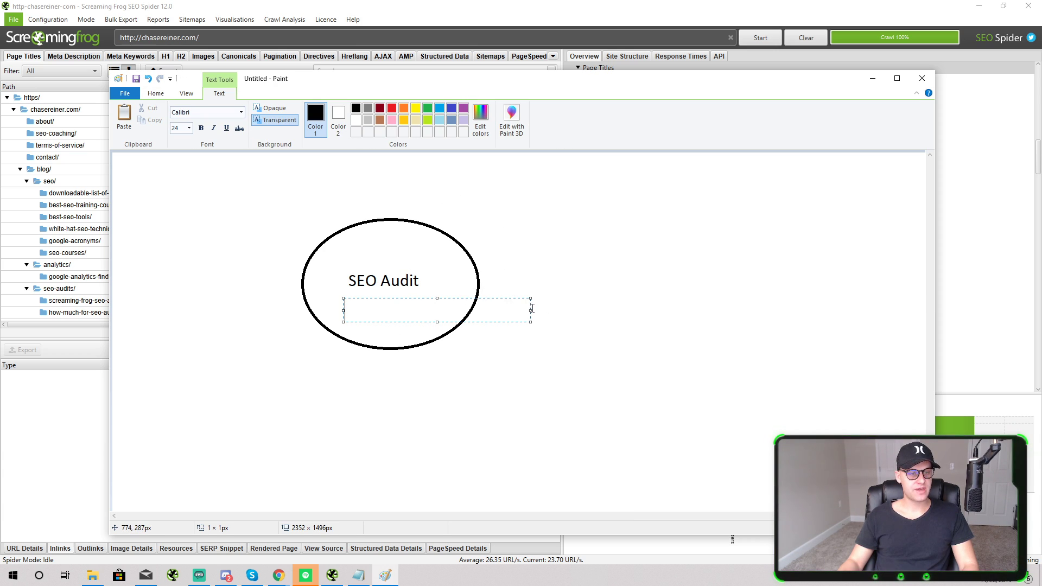
pyautogui.moveTo(530, 310); pyautogui.dragTo(451, 319)
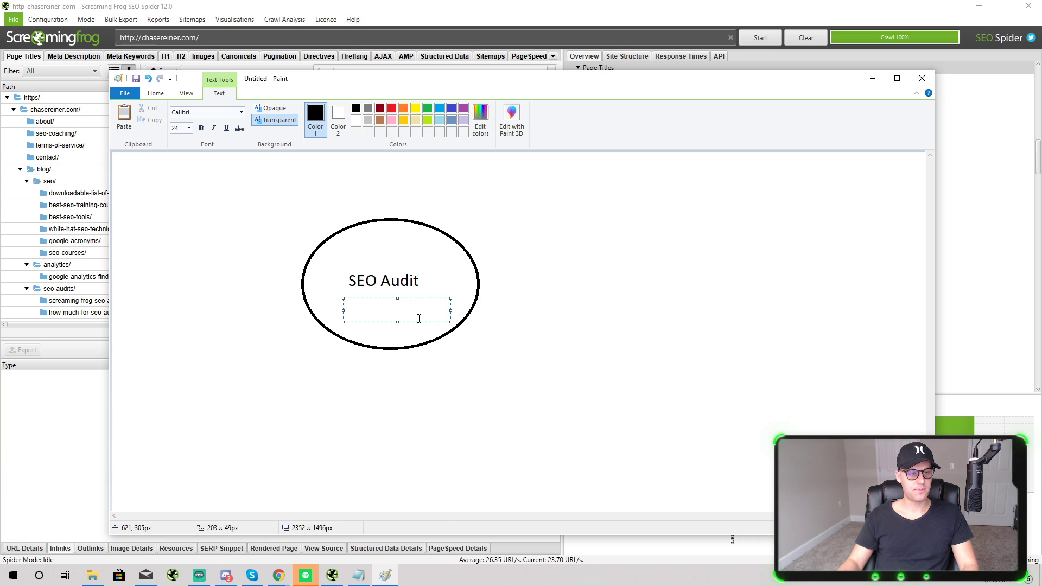
pyautogui.click(541, 343)
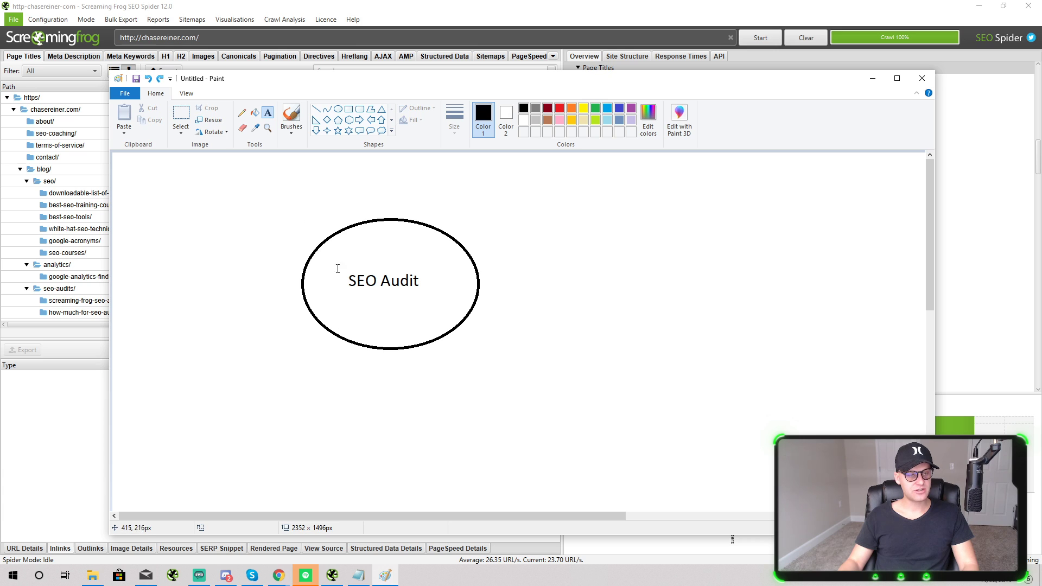
# Draw three straight branch lines from the SEO Audit ellipse, one to the lower right and two downward from its bottom edge.
pyautogui.click(316, 110)
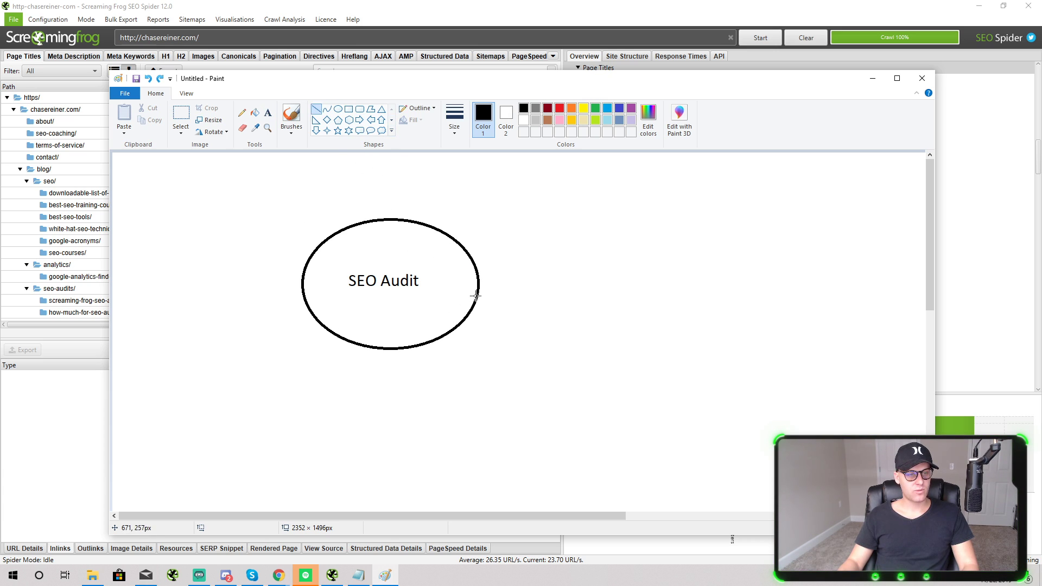
pyautogui.moveTo(471, 306); pyautogui.dragTo(560, 391)
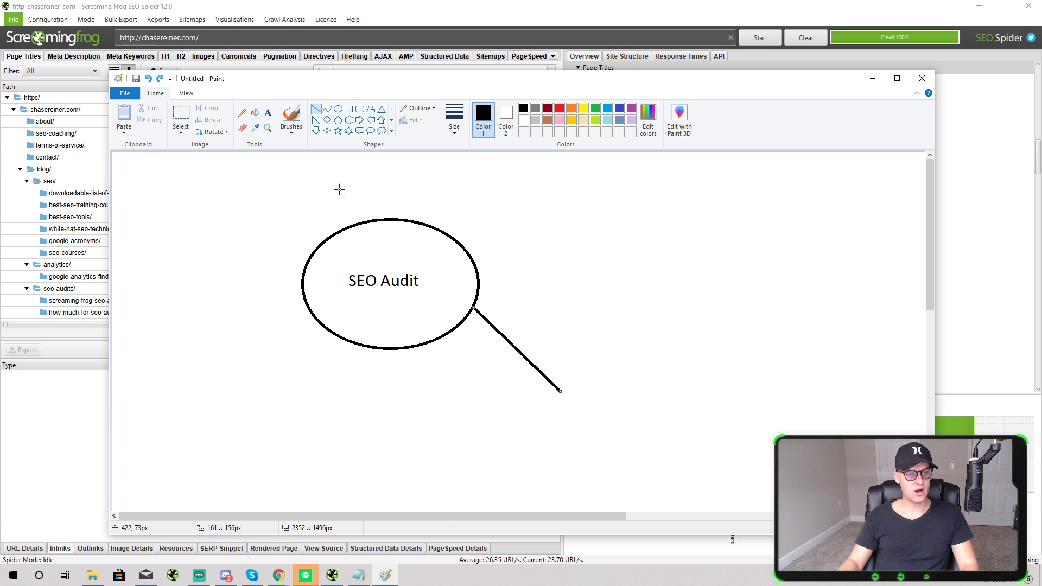
pyautogui.click(316, 110)
pyautogui.moveTo(342, 339); pyautogui.dragTo(314, 424)
pyautogui.click(315, 109)
pyautogui.moveTo(408, 346); pyautogui.dragTo(418, 428)
# Label the lower-right branch "SEO AUDIT SERVICES" at the end of its line.
pyautogui.click(267, 115)
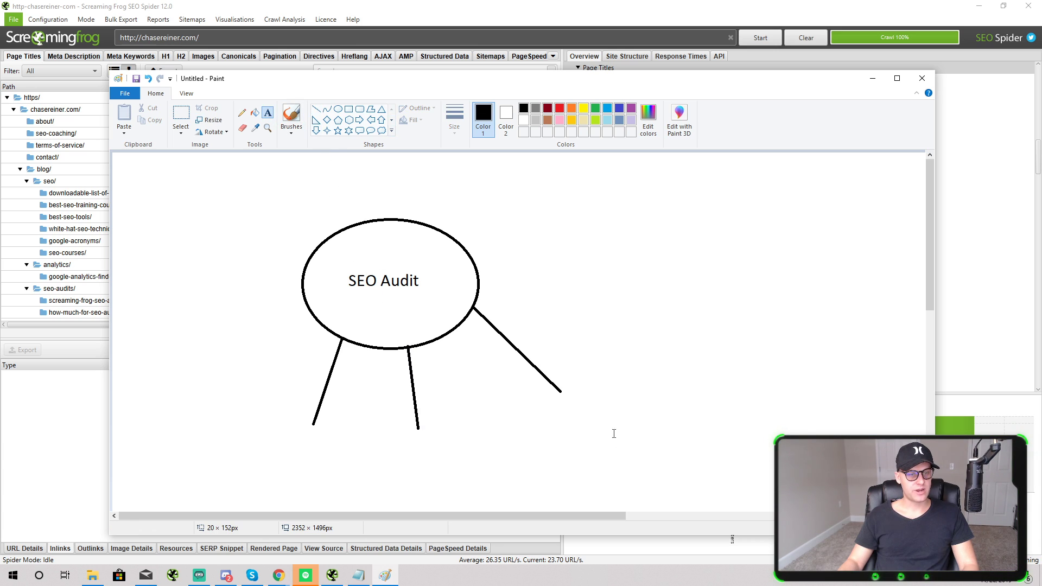
pyautogui.click(551, 393)
pyautogui.write('SEO AUDIT SERVICES')
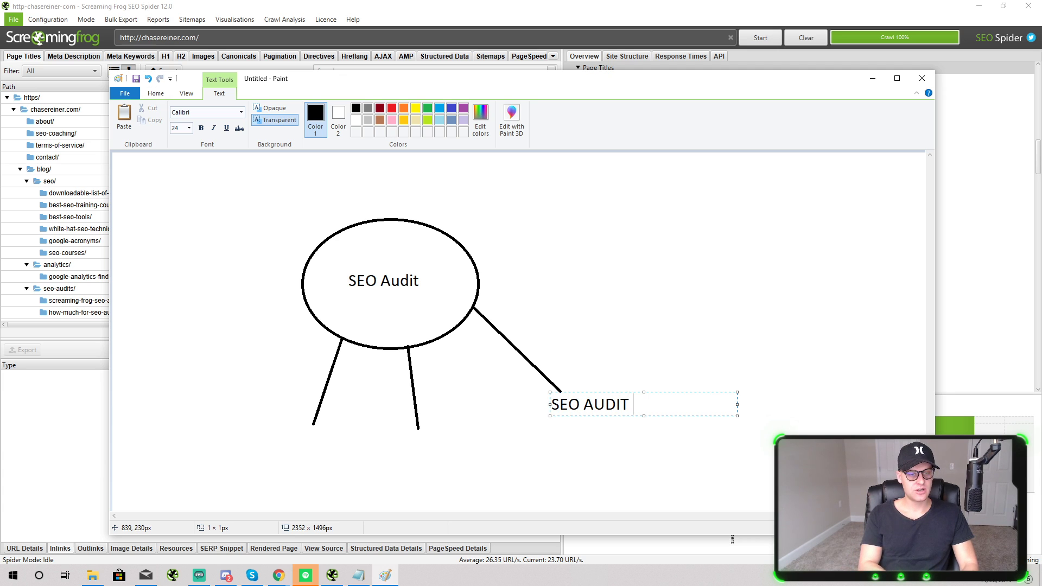
# Reuse a copy of the services label to label the middle branch "SEO AUDIT TEMPLATES", positioned just below its line.
pyautogui.hotkey('ctrl', 'a')
pyautogui.hotkey('ctrl', 'c')
pyautogui.click(407, 442)
pyautogui.click(378, 427)
pyautogui.hotkey('ctrl', 'v')
pyautogui.press('Return')
pyautogui.moveTo(526, 440); pyautogui.dragTo(461, 441)
pyautogui.write('TEMPLATES')
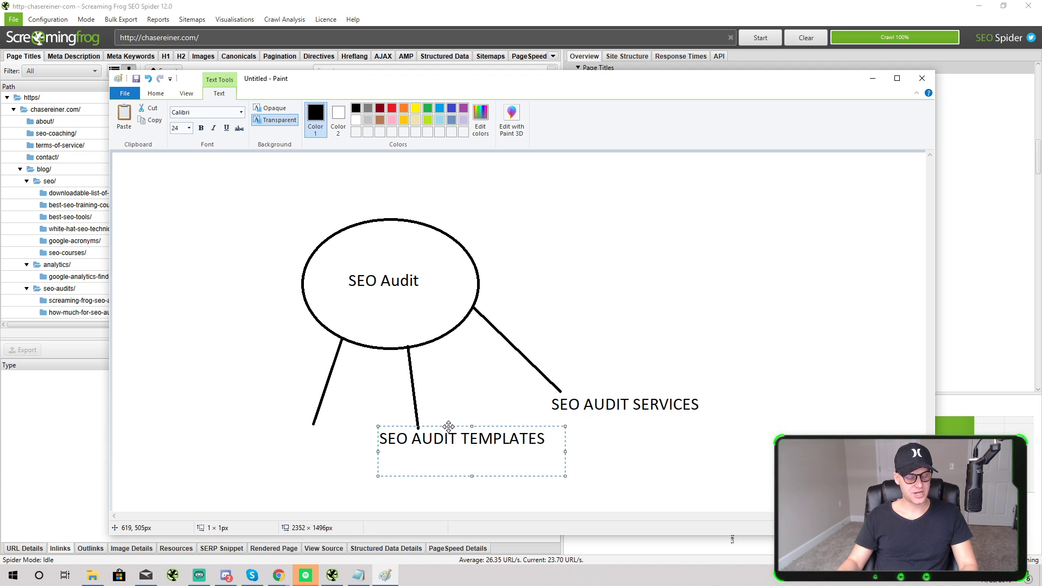
pyautogui.moveTo(448, 426); pyautogui.dragTo(446, 430)
pyautogui.click(463, 409)
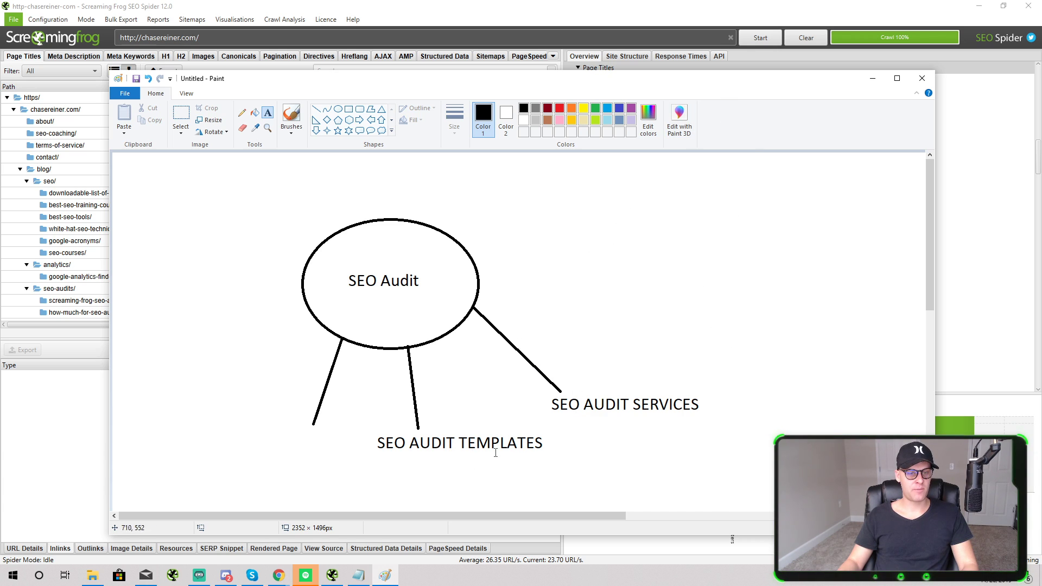
# Reposition the Paint window so the crawled site's directory tree shows beside the diagram.
pyautogui.moveTo(744, 86); pyautogui.dragTo(805, 110)
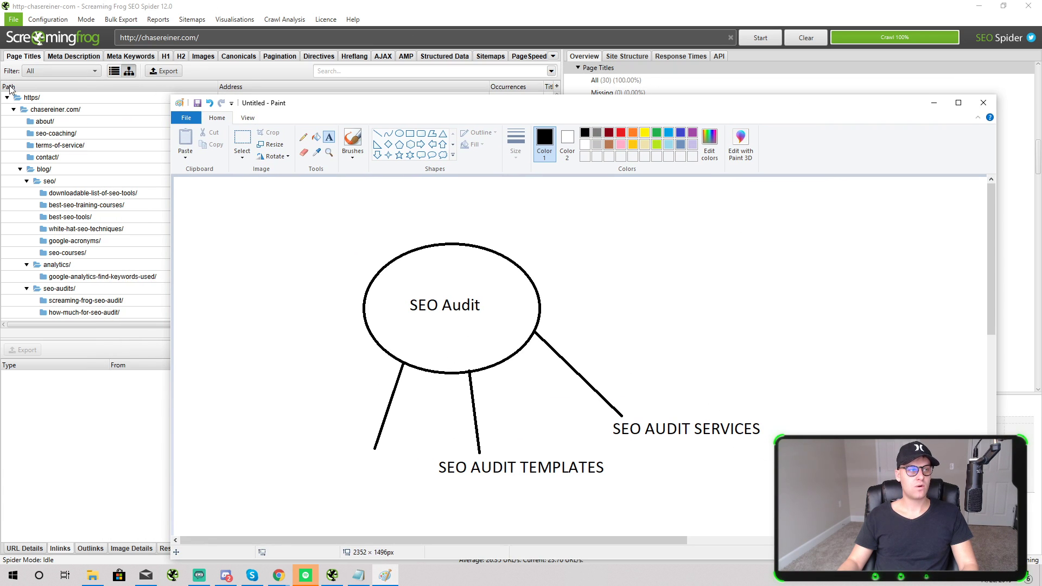
pyautogui.moveTo(506, 107); pyautogui.dragTo(478, 98)
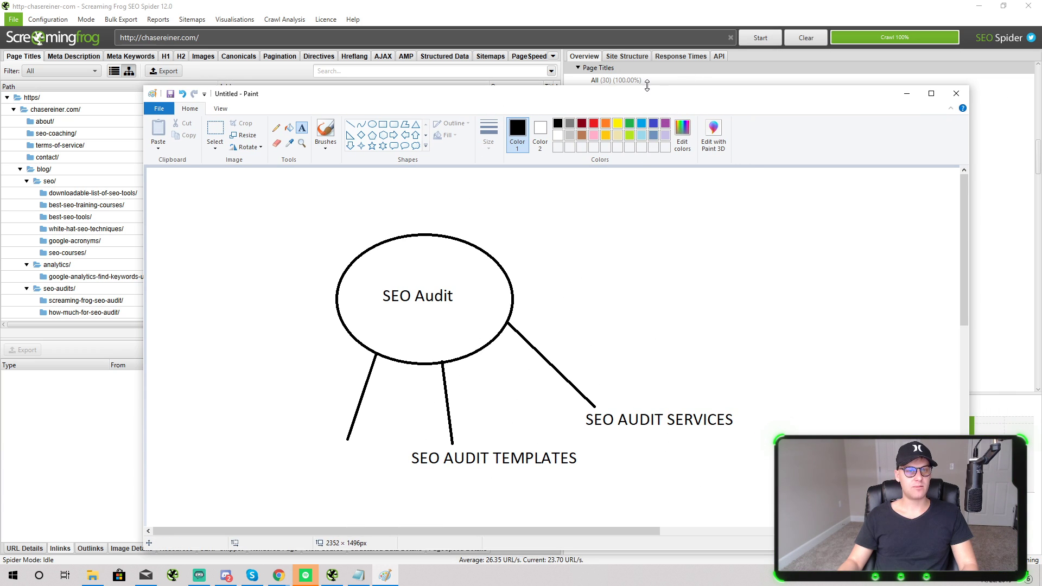
pyautogui.moveTo(646, 85); pyautogui.dragTo(657, 37)
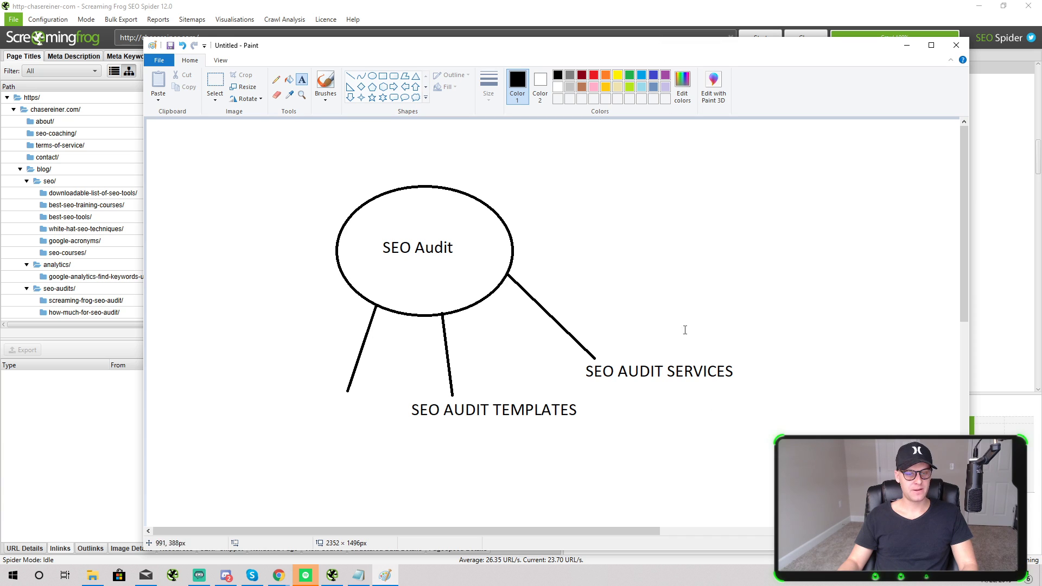
pyautogui.click(819, 344)
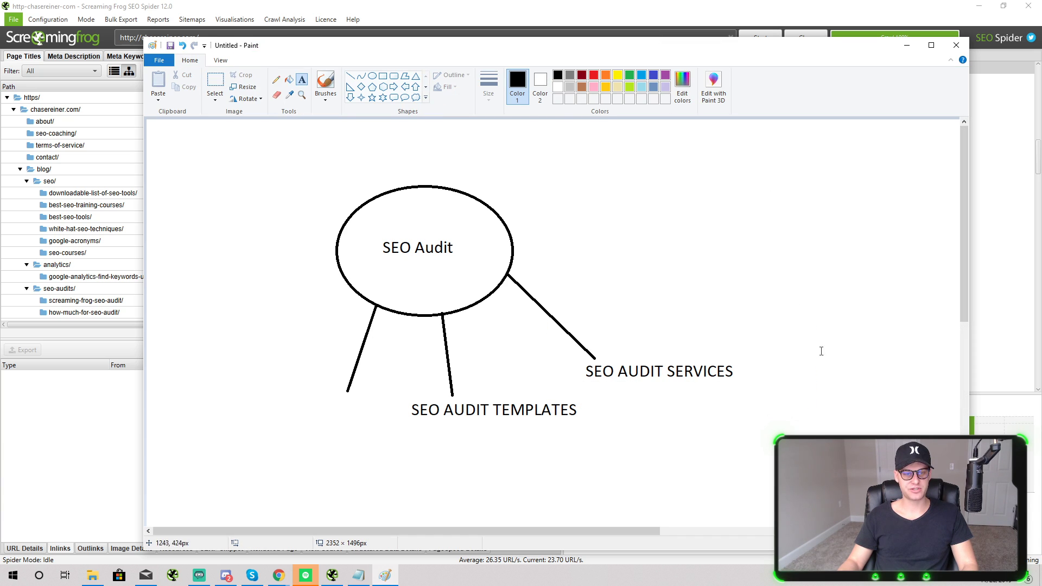
pyautogui.moveTo(687, 383); pyautogui.dragTo(561, 357)
pyautogui.press('Escape')
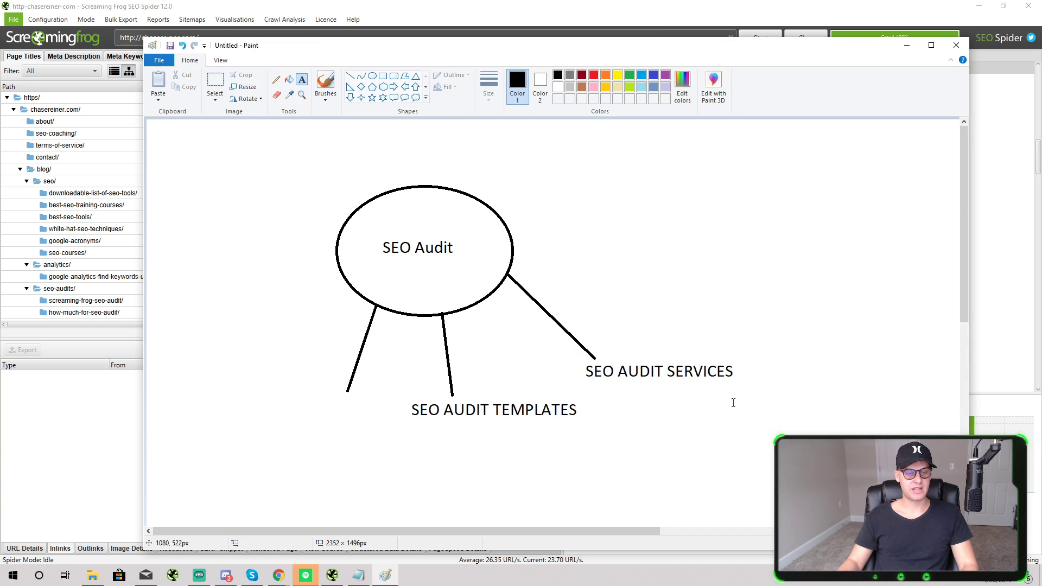
pyautogui.moveTo(747, 392); pyautogui.dragTo(583, 368)
pyautogui.press('Escape')
pyautogui.moveTo(602, 452); pyautogui.dragTo(395, 400)
pyautogui.press('Escape')
pyautogui.moveTo(765, 402); pyautogui.dragTo(559, 359)
pyautogui.press('Escape')
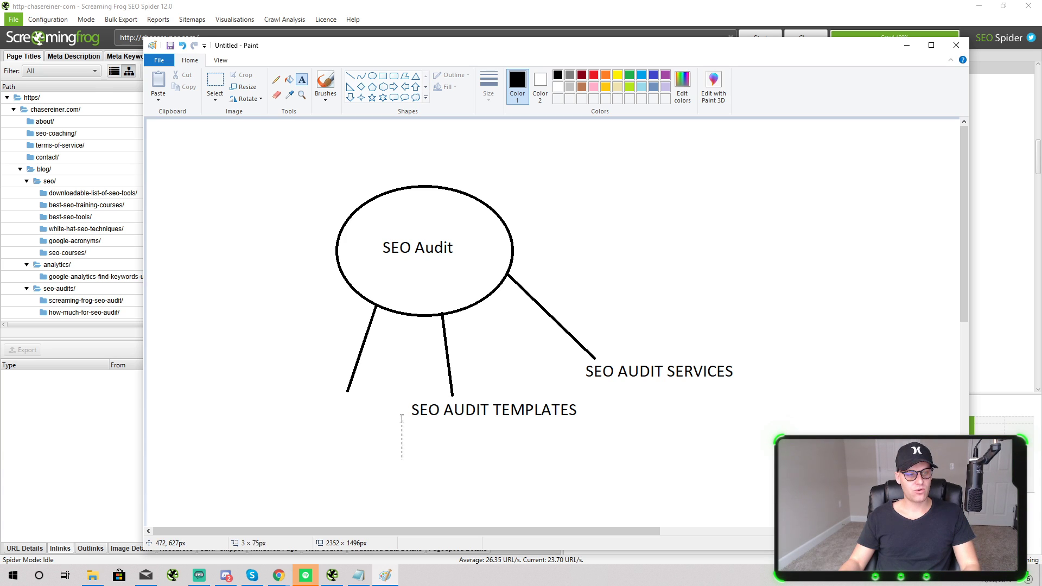
pyautogui.click(604, 449)
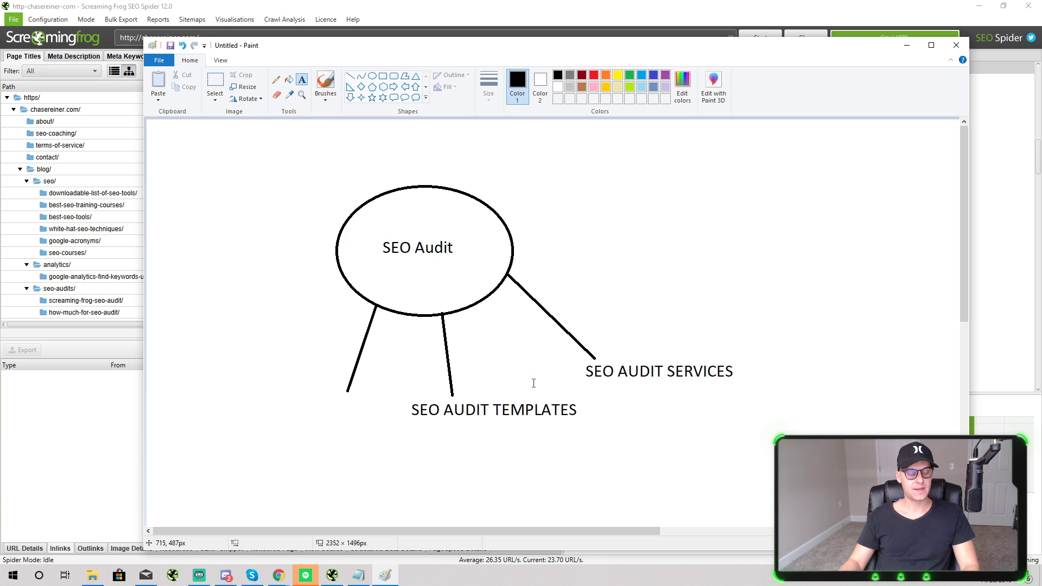
# Switch to Chrome and look through the Screaming Frog SEO Spider Audit Tutorial blog post, including its URL path.
pyautogui.press('super+Tab')
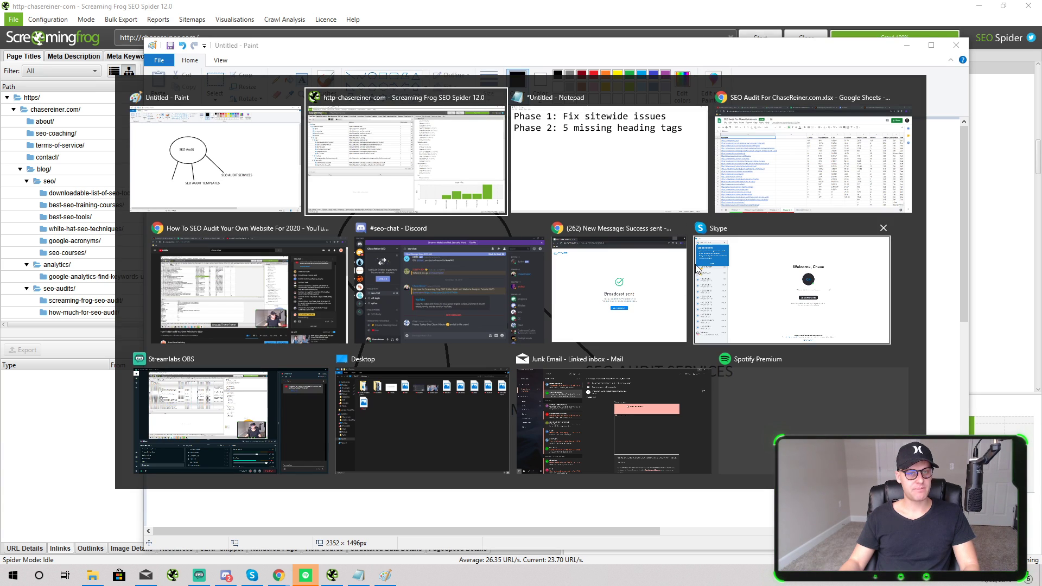
pyautogui.click(736, 211)
pyautogui.click(604, 9)
pyautogui.scroll(18, 728, 265)
pyautogui.moveTo(1037, 315); pyautogui.dragTo(1009, 82)
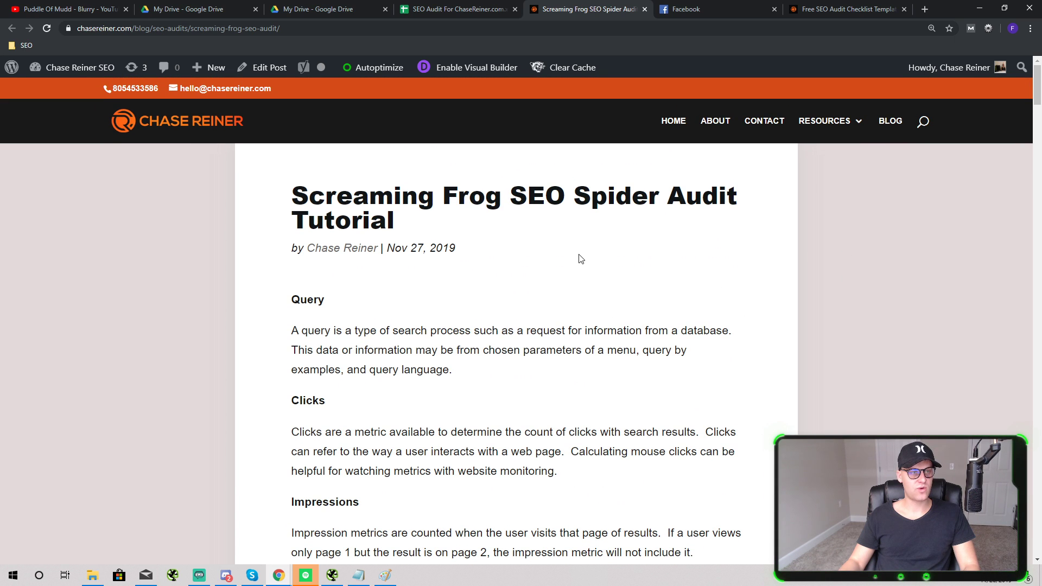
pyautogui.click(328, 34)
pyautogui.click(291, 54)
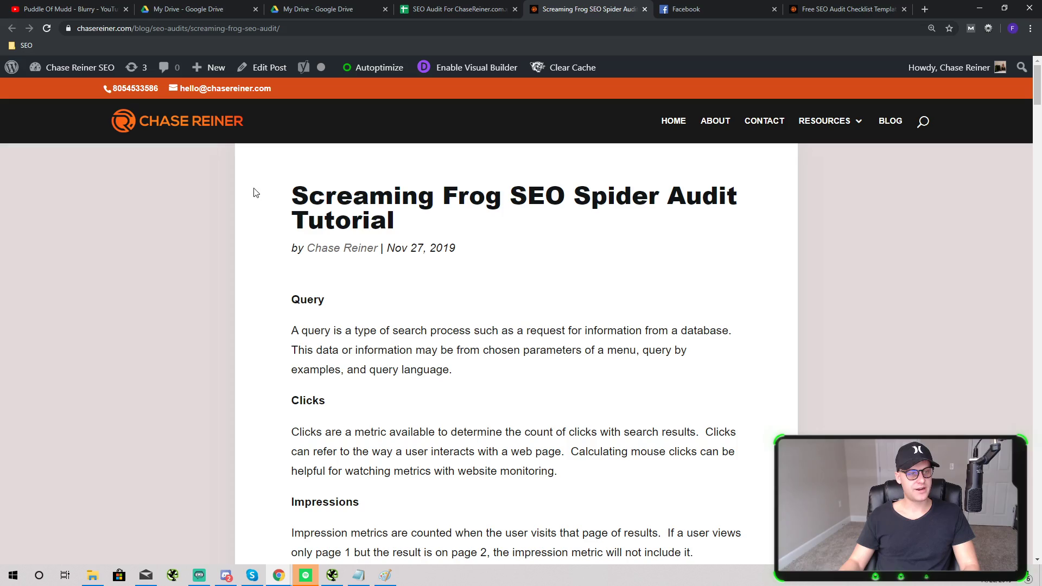
pyautogui.scroll(-2, 277, 214)
pyautogui.scroll(-15, 337, 196)
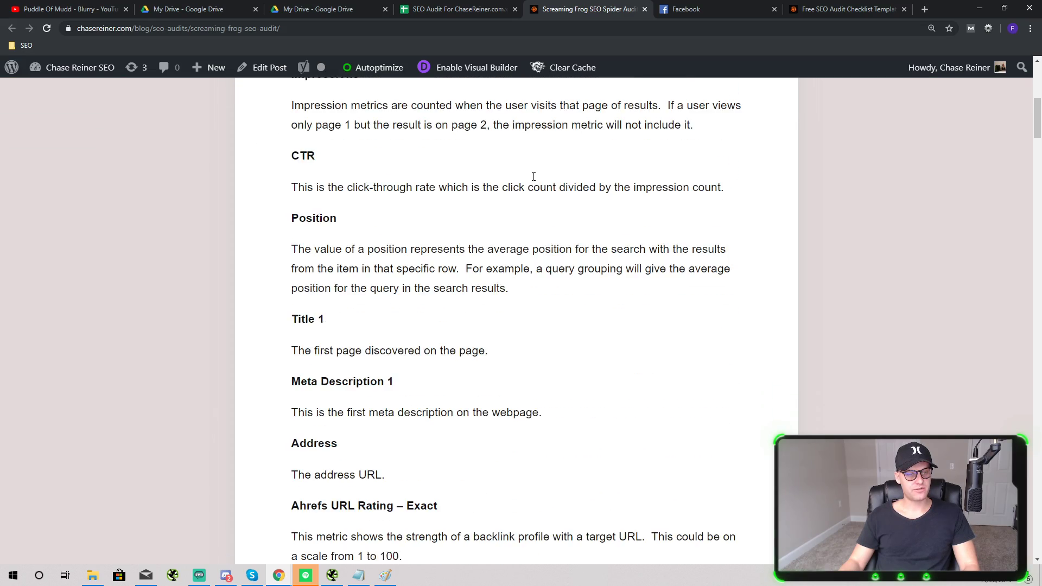
pyautogui.scroll(20, 636, 132)
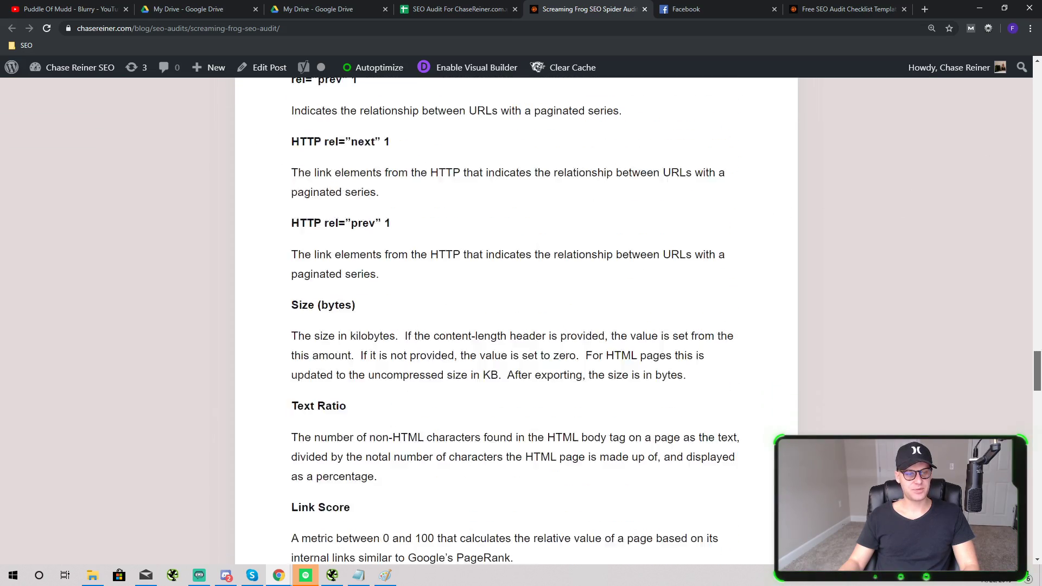
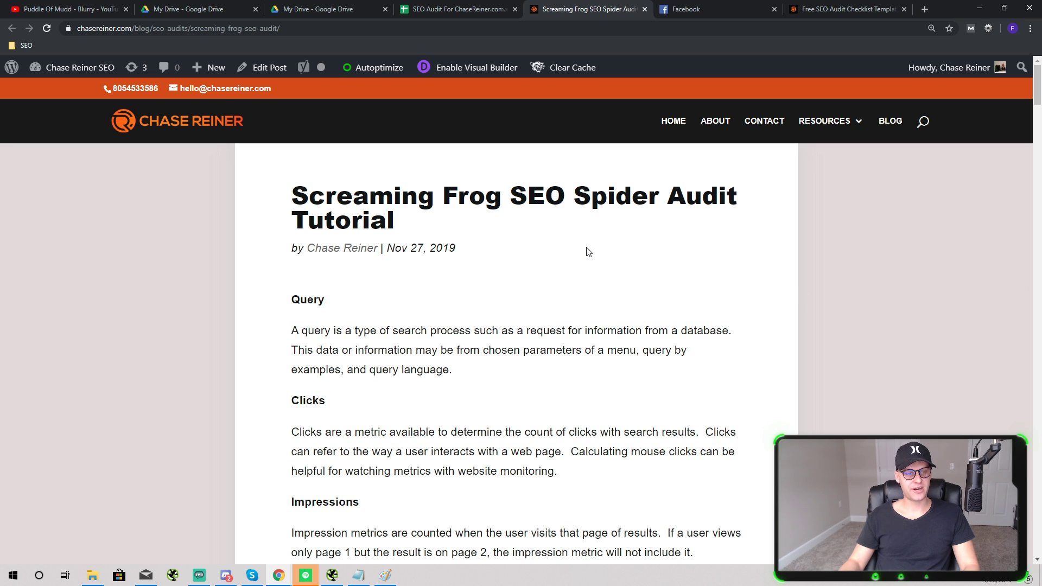
# Return to the Paint diagram and add the heading "CONTENT SILOING" just above the SEO Audit ellipse.
pyautogui.hotkey('alt', 'Tab')
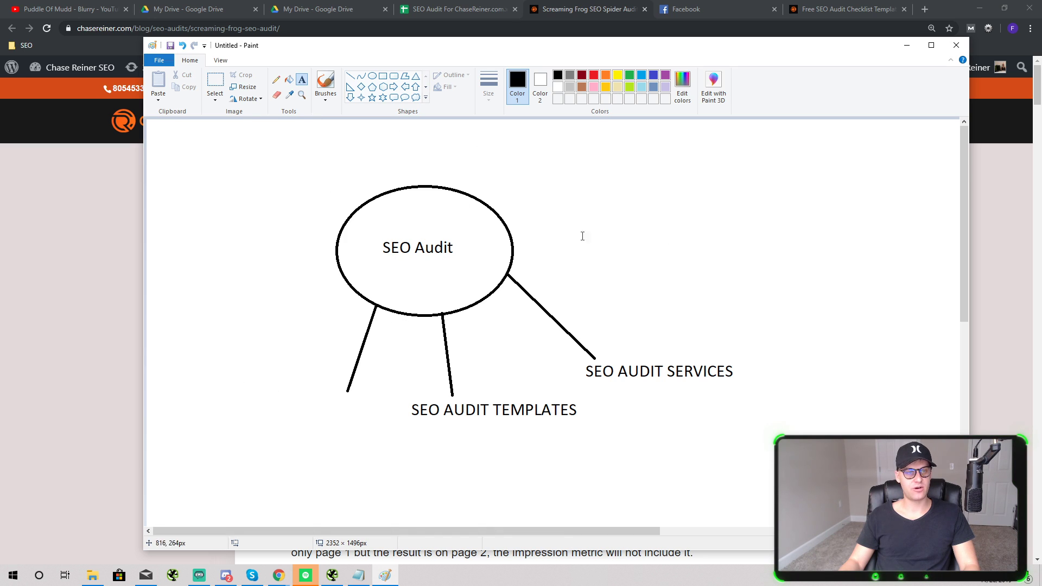
pyautogui.click(338, 153)
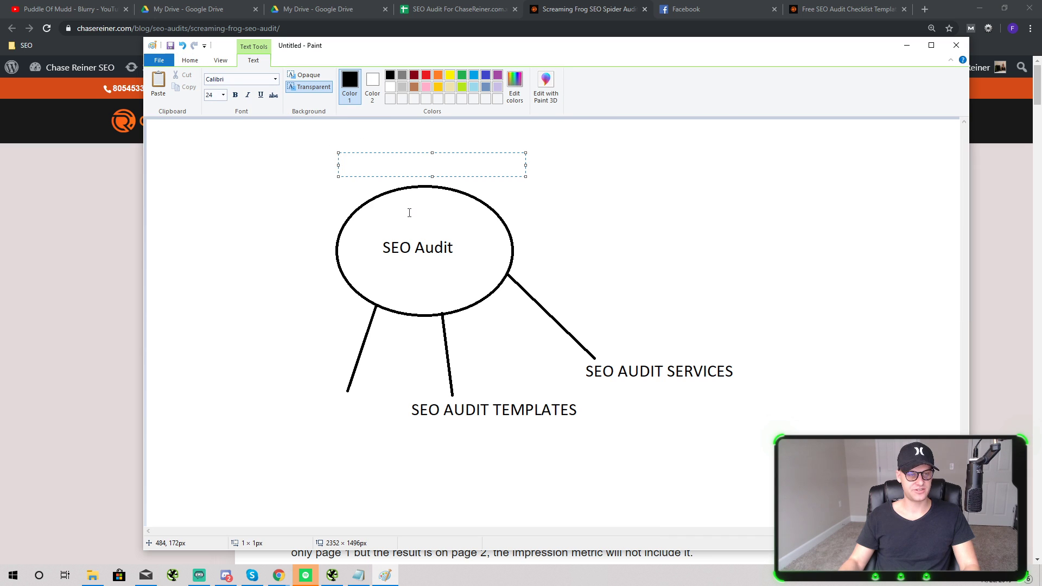
pyautogui.write('CONTENT SILOING')
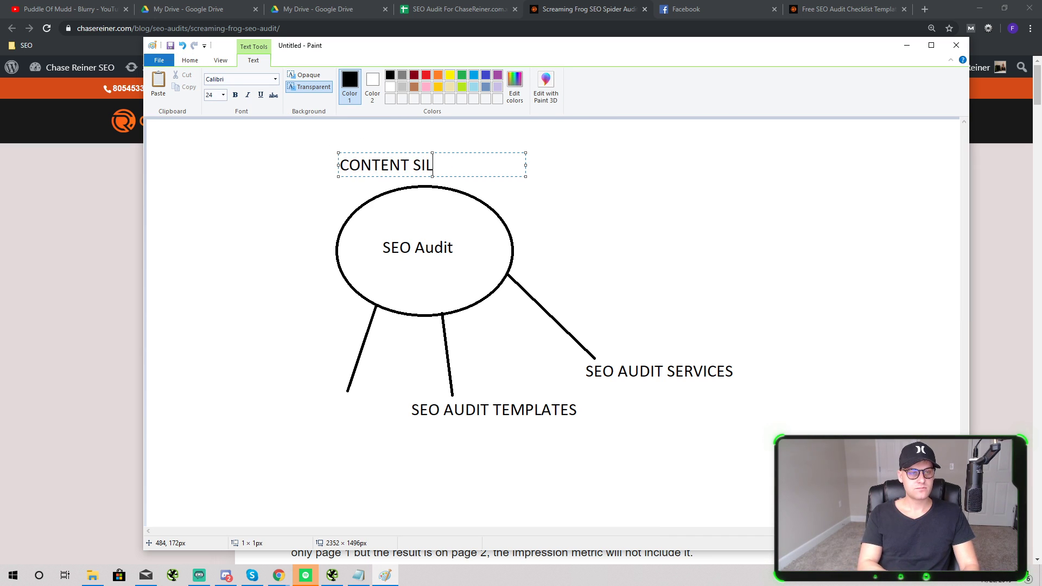
pyautogui.click(298, 258)
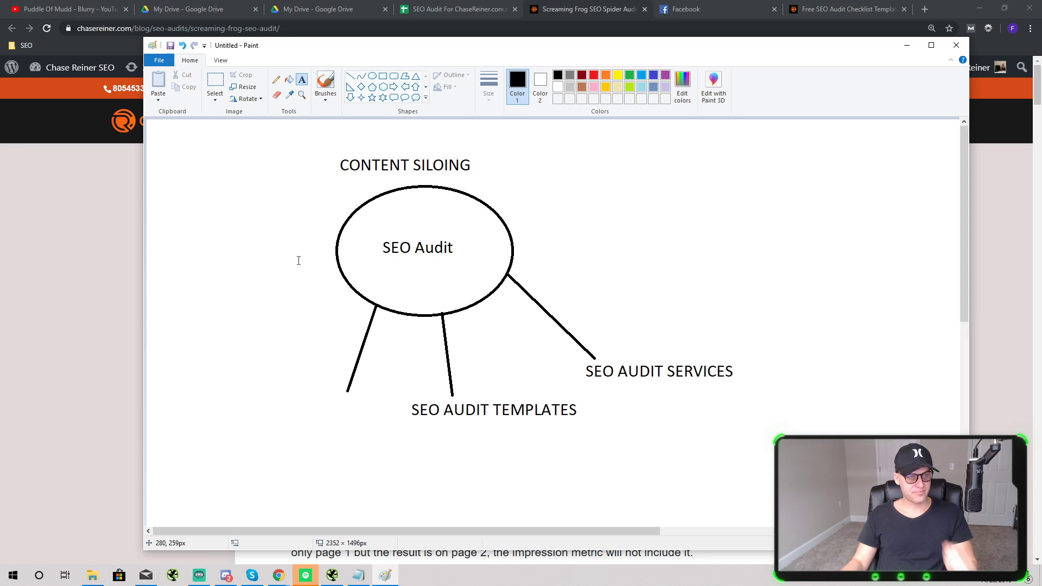
# Switch to the Notepad phase list and add the line "Phase 3: Content Siloing" below Phase 2.
pyautogui.hotkey('alt', 'Tab')
pyautogui.press('Tab')
pyautogui.press('Tab')
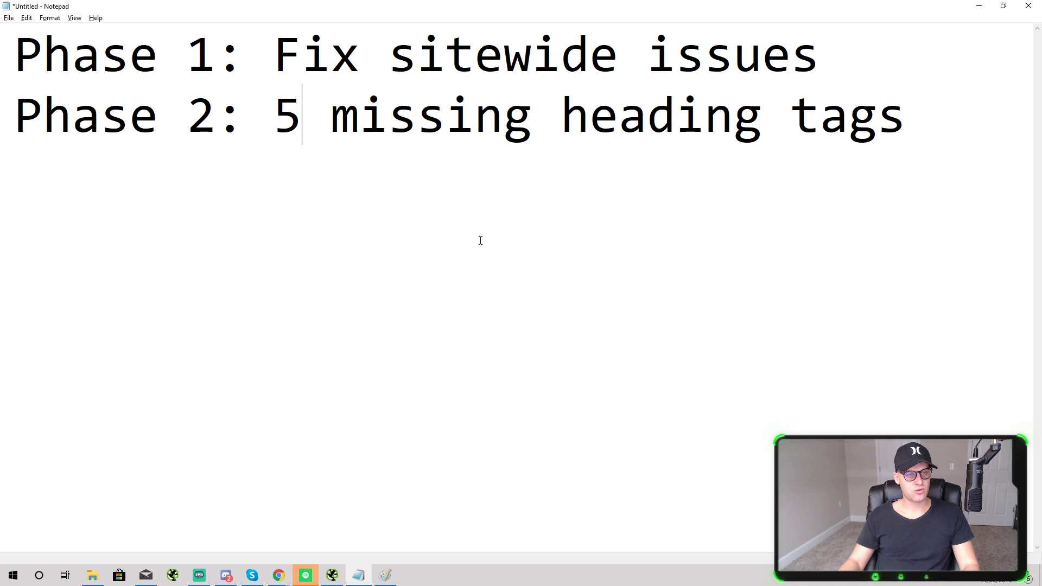
pyautogui.press('Return')
pyautogui.write('P')
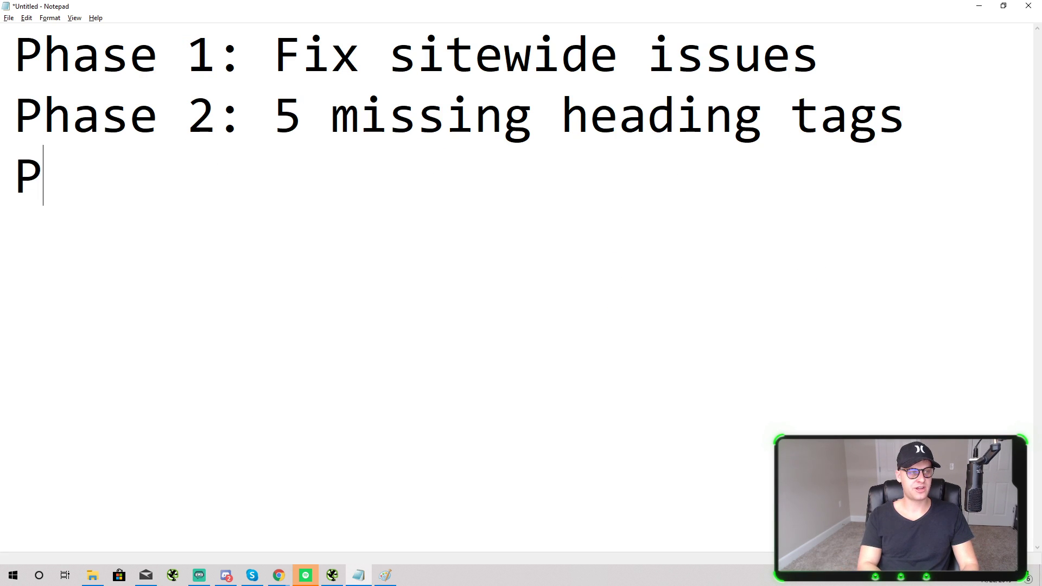
pyautogui.write('hase 3: Content')
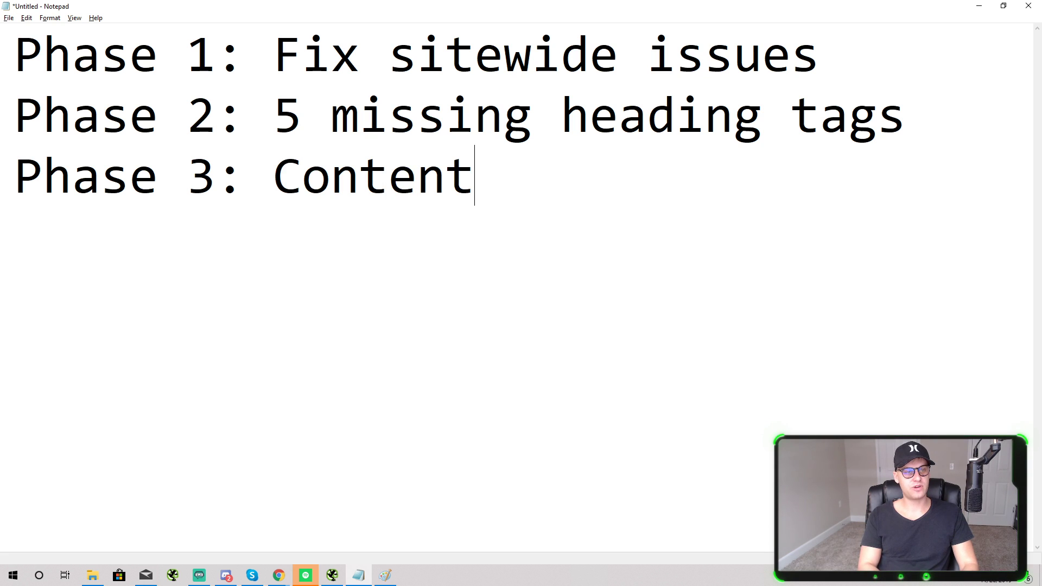
pyautogui.write(' Siloing')
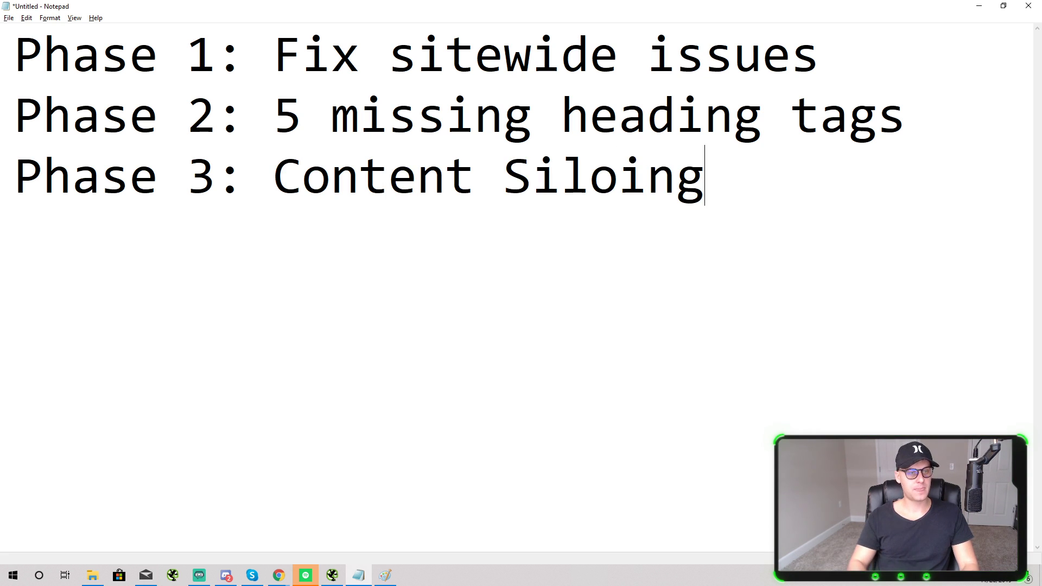
pyautogui.click(734, 117)
pyautogui.click(693, 230)
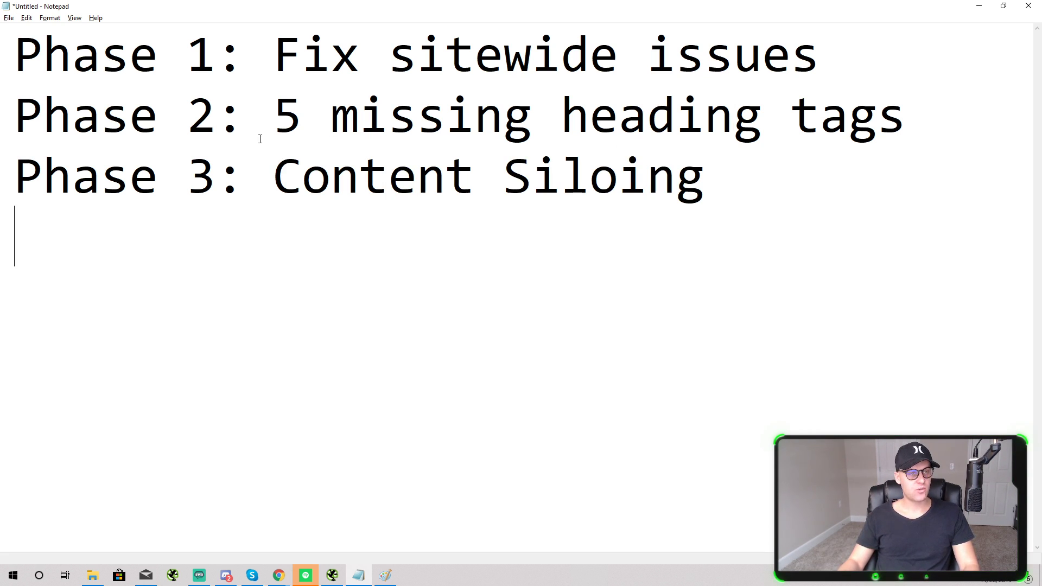
# Replace the Phase 2 description with "1000 pages 10 pages".
pyautogui.click(272, 54)
pyautogui.moveTo(272, 55); pyautogui.dragTo(791, 55)
pyautogui.click(791, 54)
pyautogui.moveTo(906, 115); pyautogui.dragTo(1033, 139)
pyautogui.click(239, 108)
pyautogui.click(961, 130)
pyautogui.moveTo(269, 119); pyautogui.dragTo(939, 135)
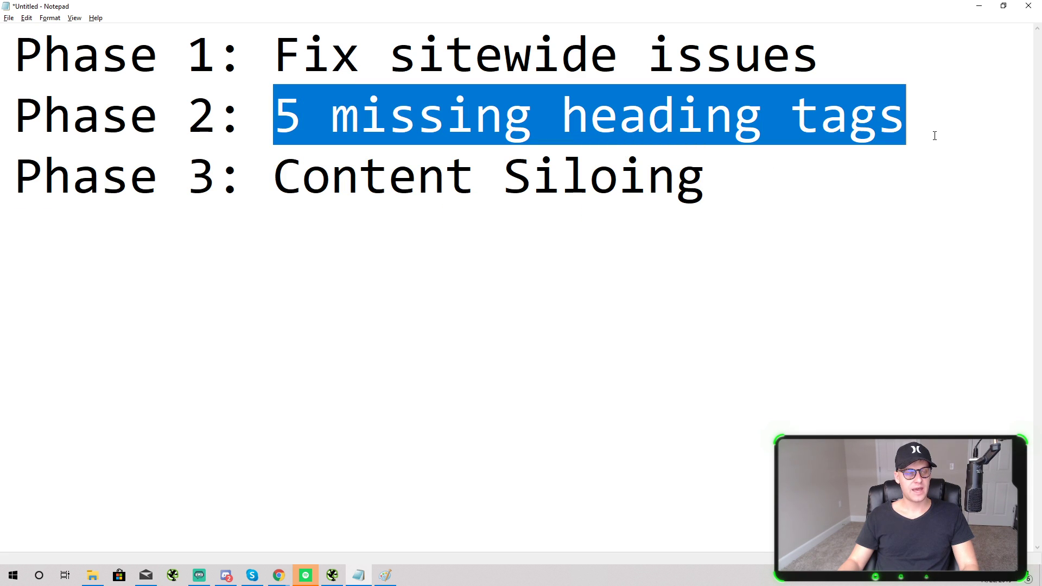
pyautogui.write('1000 w')
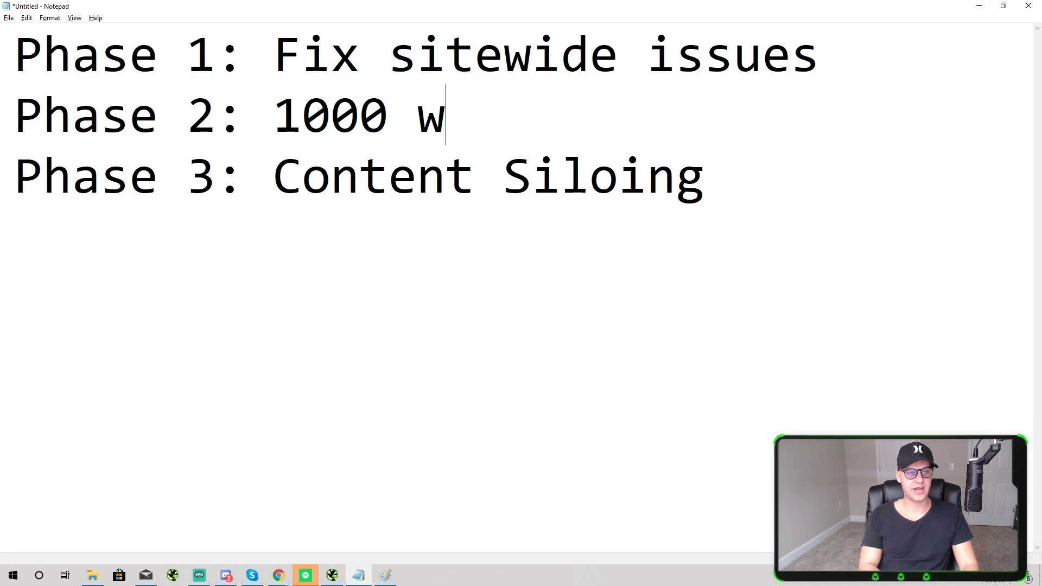
pyautogui.press('BackSpace')
pyautogui.write('pages')
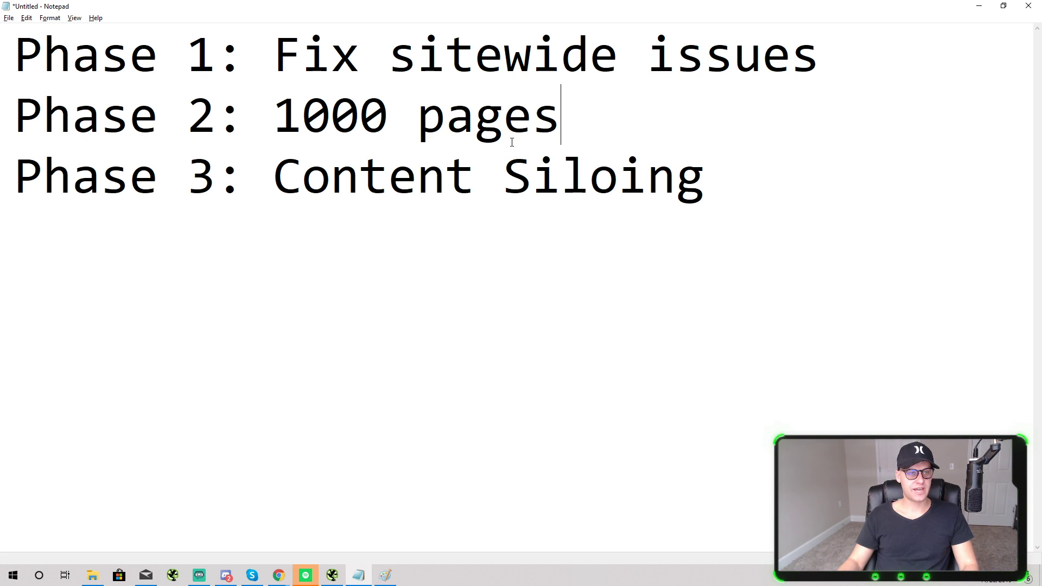
pyautogui.write(' 10 pages')
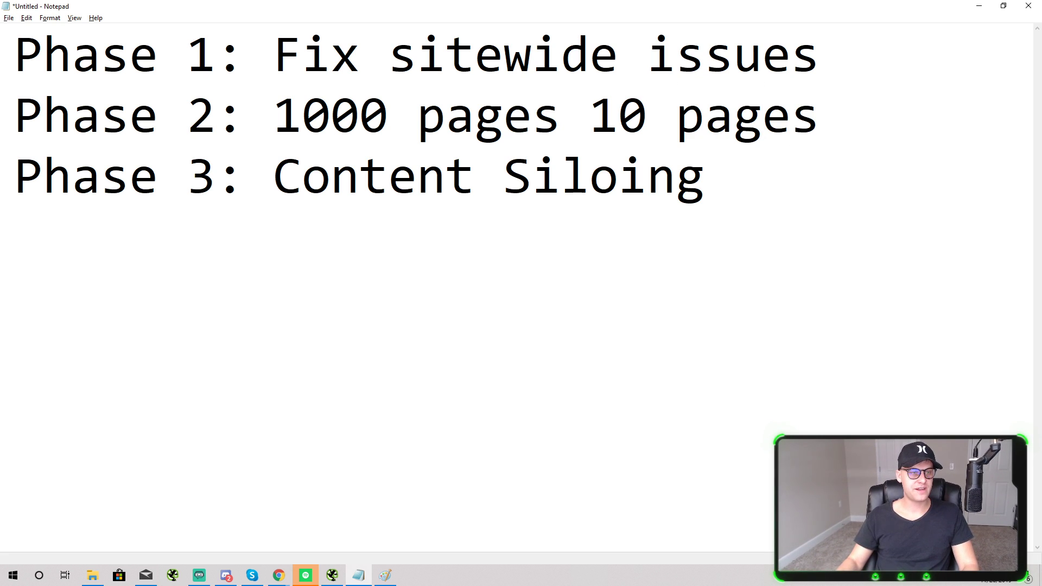
pyautogui.moveTo(571, 115); pyautogui.dragTo(273, 117)
pyautogui.click(473, 185)
# Switch to the SEO audit spreadsheet in Chrome and review the page addresses and their metrics on the Phase 3 sheet.
pyautogui.hotkey('alt', 'Tab')
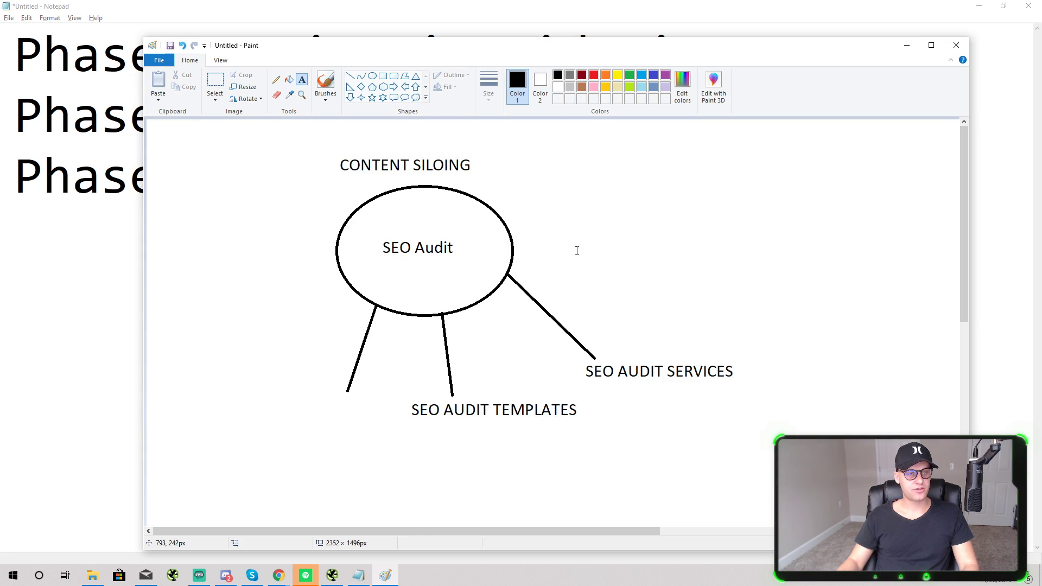
pyautogui.hotkey('alt', 'Tab')
pyautogui.hotkey('alt', 'Tab')
pyautogui.click(456, 10)
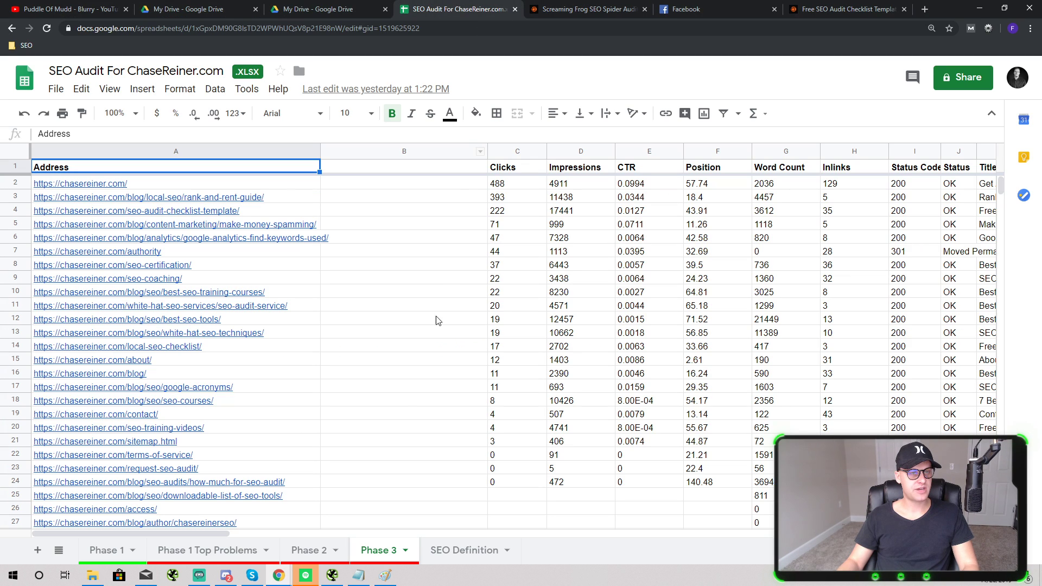
pyautogui.scroll(-2, 217, 326)
pyautogui.rightClick(256, 227)
pyautogui.scroll(2, 326, 272)
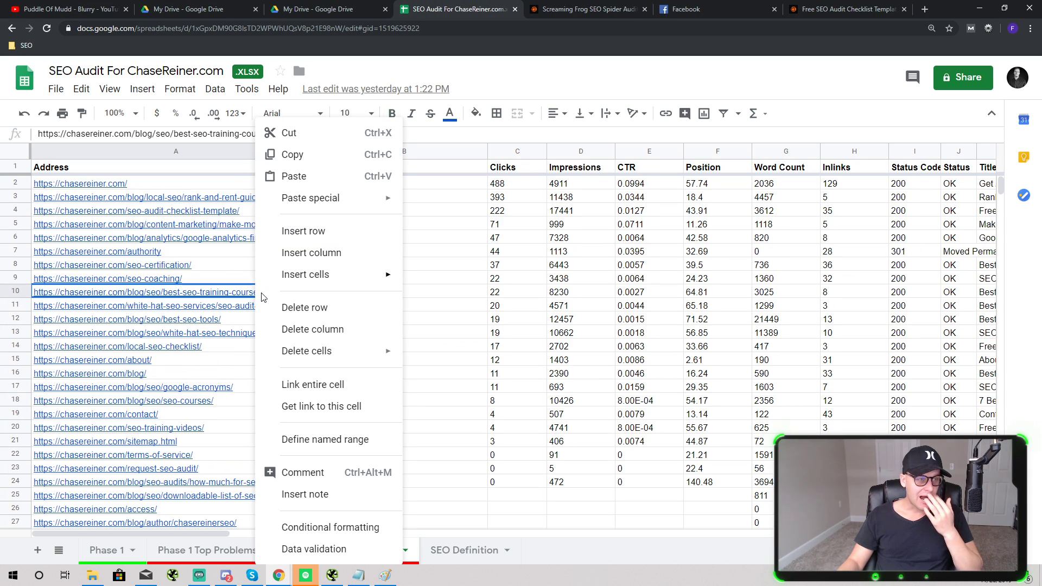
pyautogui.click(480, 334)
pyautogui.scroll(-7, 379, 302)
pyautogui.scroll(6, 319, 337)
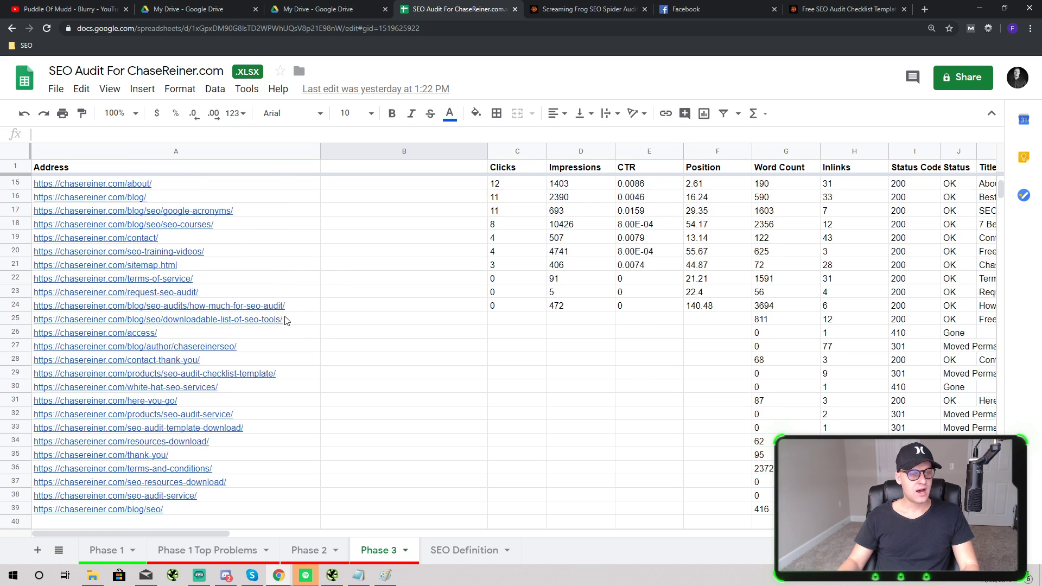
pyautogui.scroll(1, 319, 338)
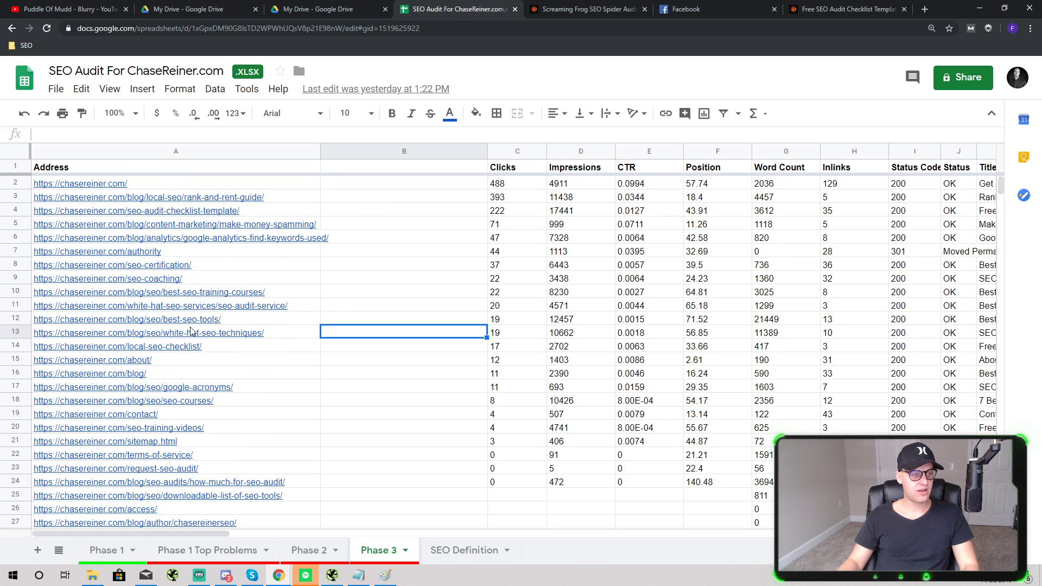
pyautogui.scroll(-3, 298, 349)
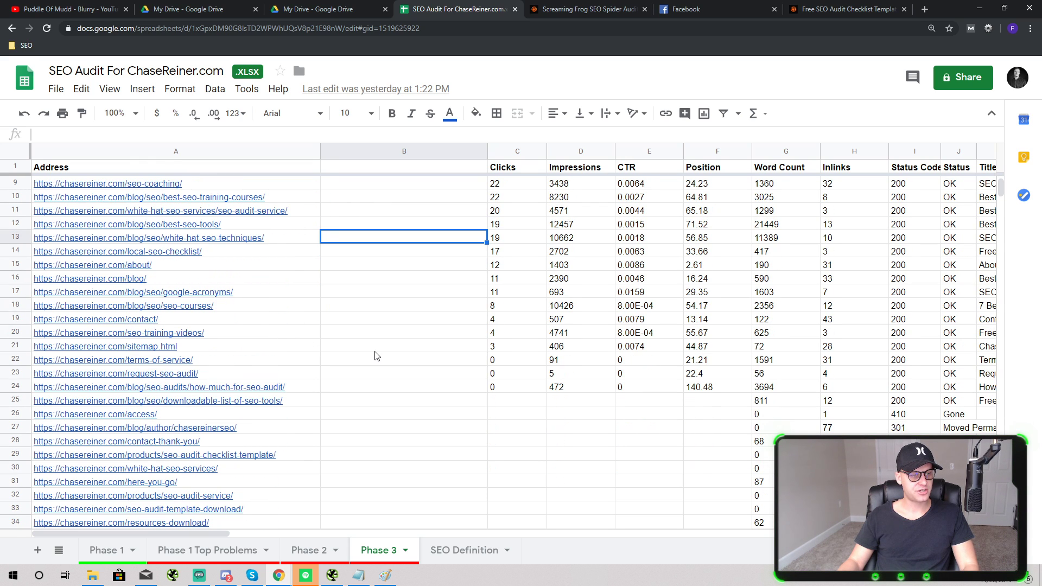
pyautogui.scroll(-2, 391, 379)
pyautogui.scroll(5, 629, 407)
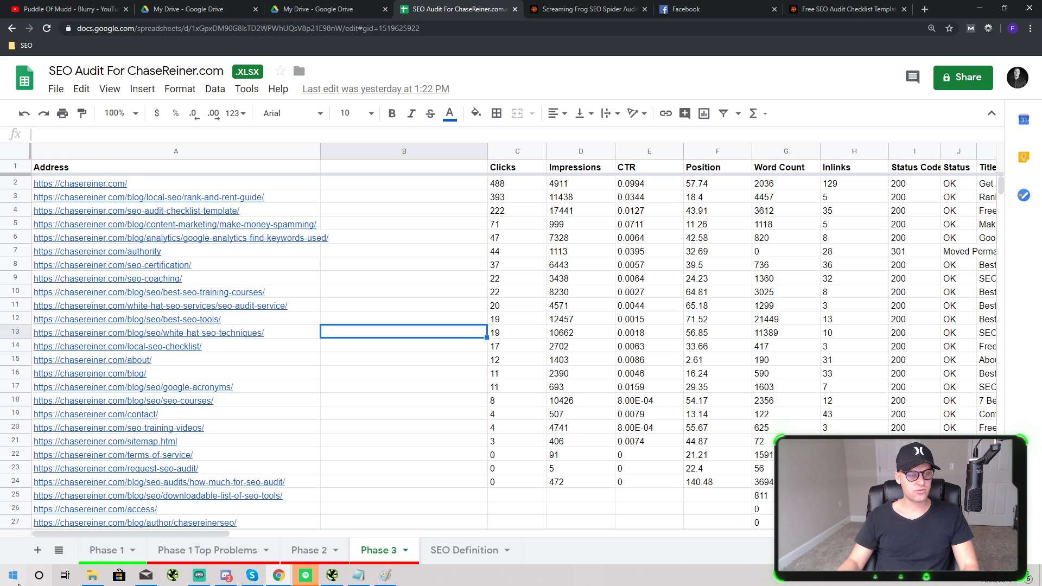
# Open a new Notepad document over the spreadsheet and write the first line "1. Do traffic irrelevant".
pyautogui.click(20, 584)
pyautogui.write('night')
pyautogui.press('Return')
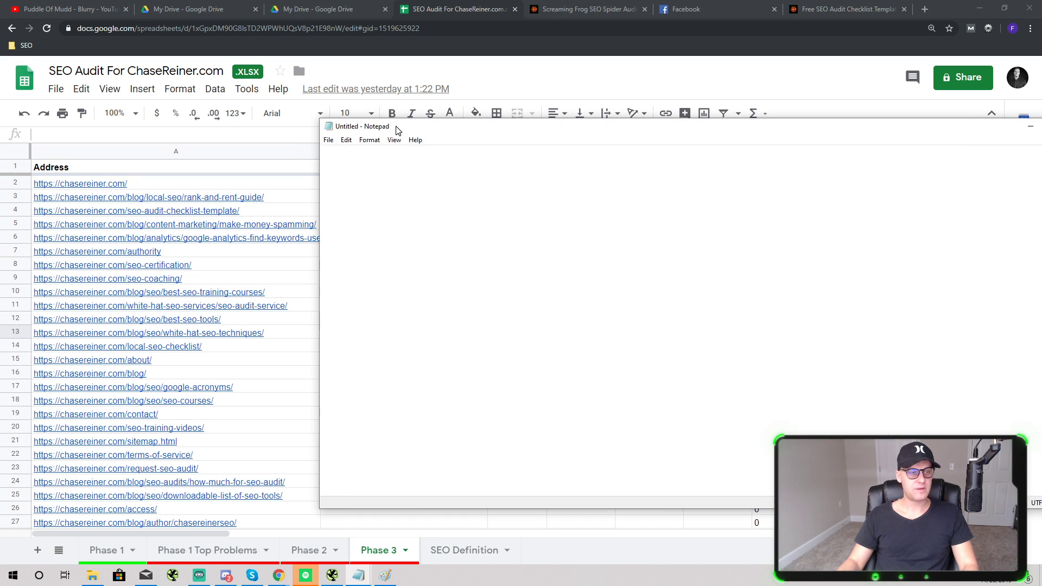
pyautogui.write('1. Do trea')
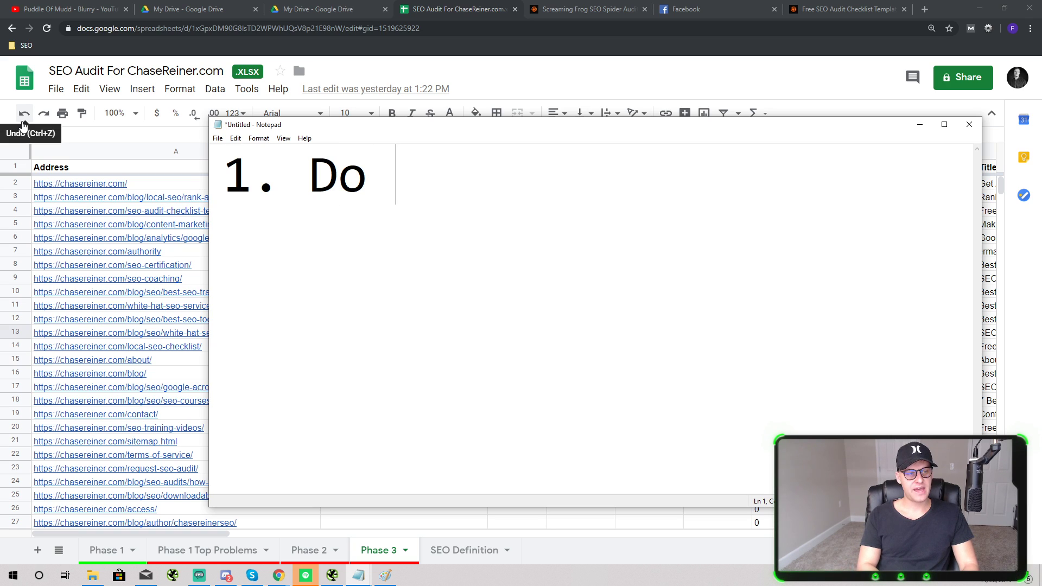
pyautogui.press('BackSpace')
pyautogui.press('BackSpace')
pyautogui.write('affic ')
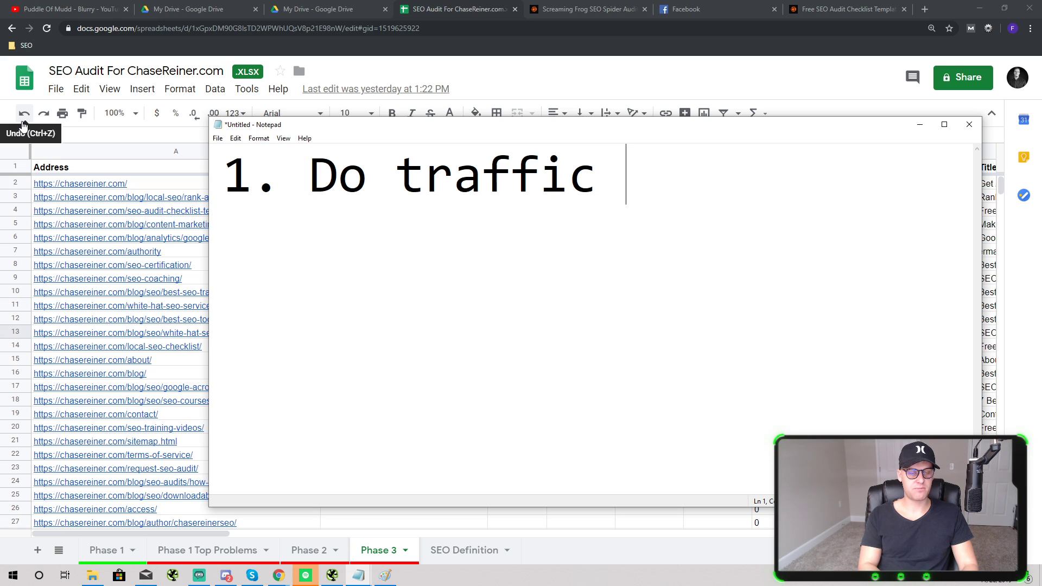
pyautogui.write('irrelevant')
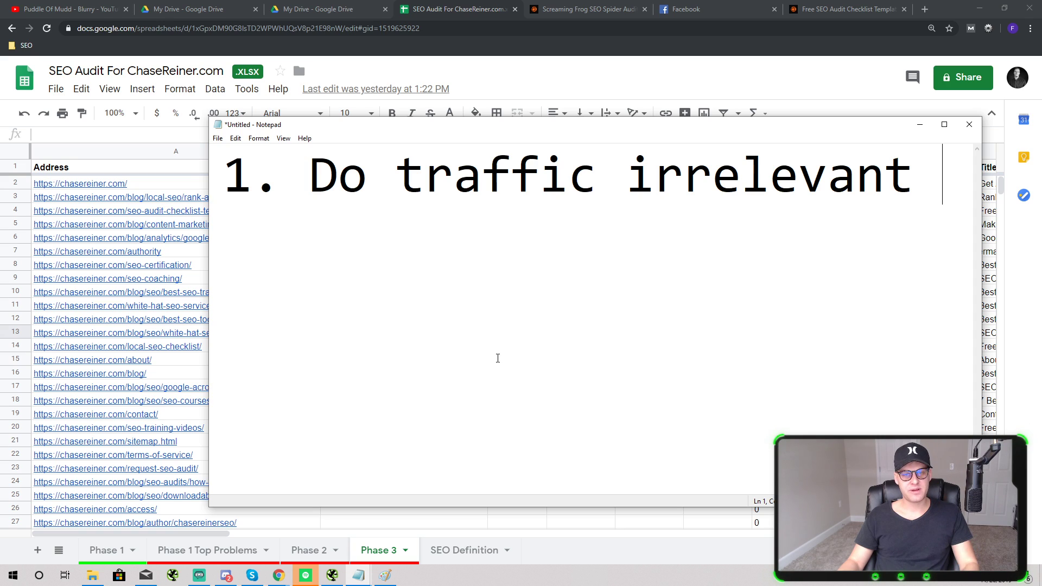
# Add the second line "2. don't get traffic irrelevant" and highlight its last word.
pyautogui.press('Return')
pyautogui.write('2. D')
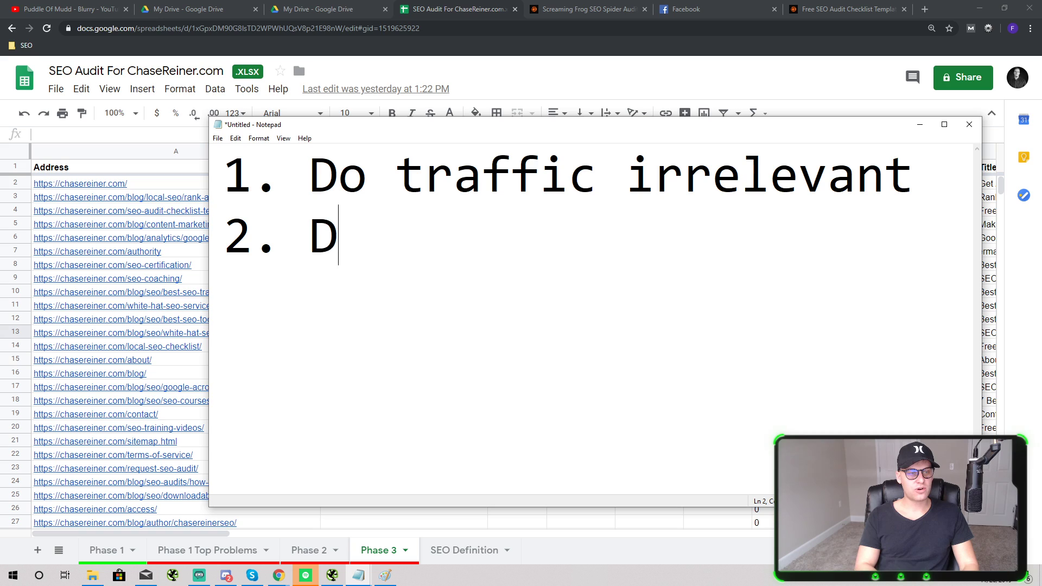
pyautogui.press('BackSpace')
pyautogui.write("don't get tra")
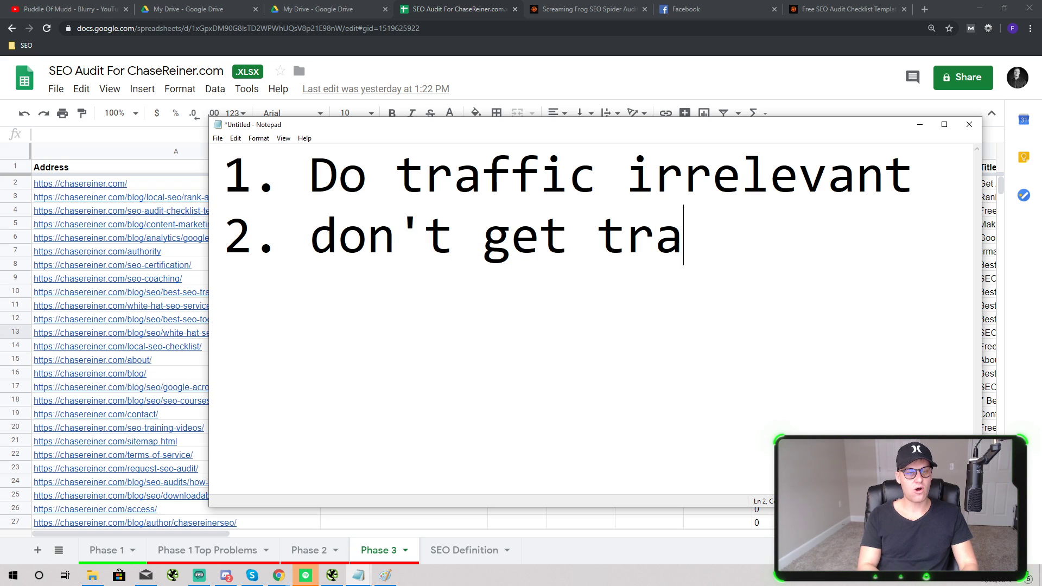
pyautogui.write('ffic irrelevant')
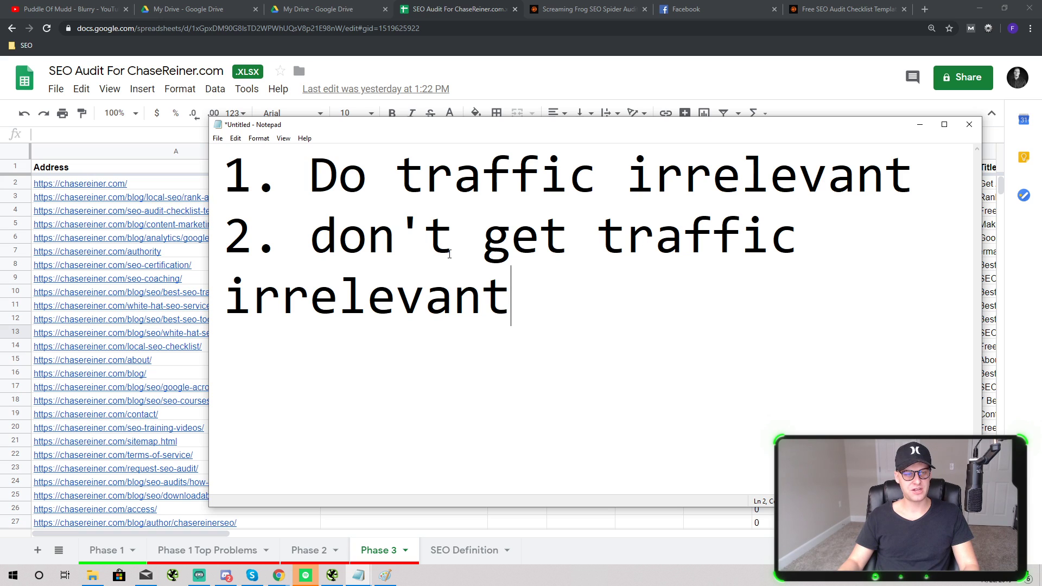
pyautogui.moveTo(317, 218); pyautogui.dragTo(798, 275)
pyautogui.click(797, 309)
pyautogui.doubleClick(798, 310)
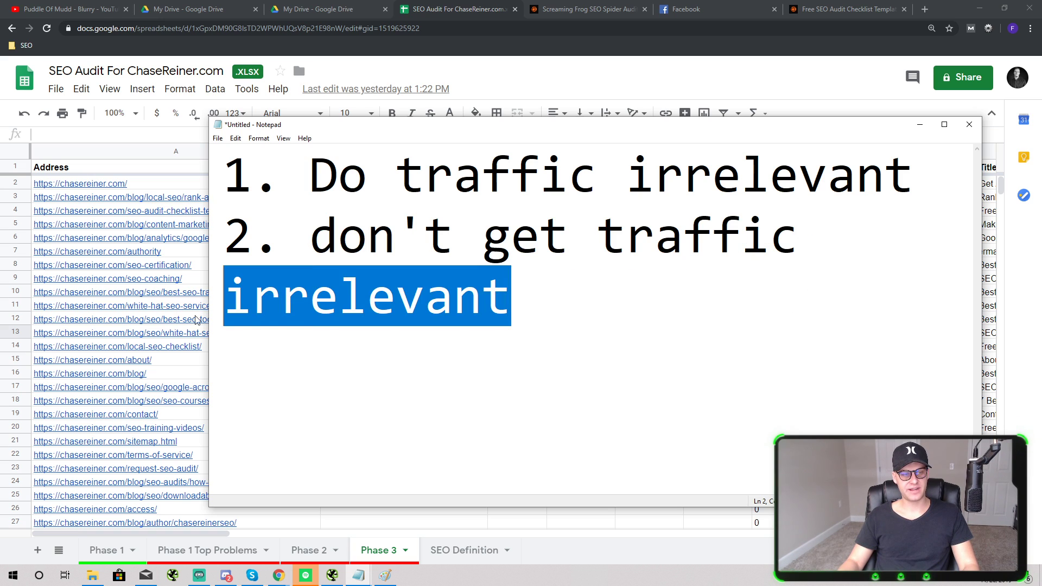
# Switch to the audit spreadsheet in Chrome and examine the Phase 3 page addresses that have no click data.
pyautogui.hotkey('alt', 'Tab')
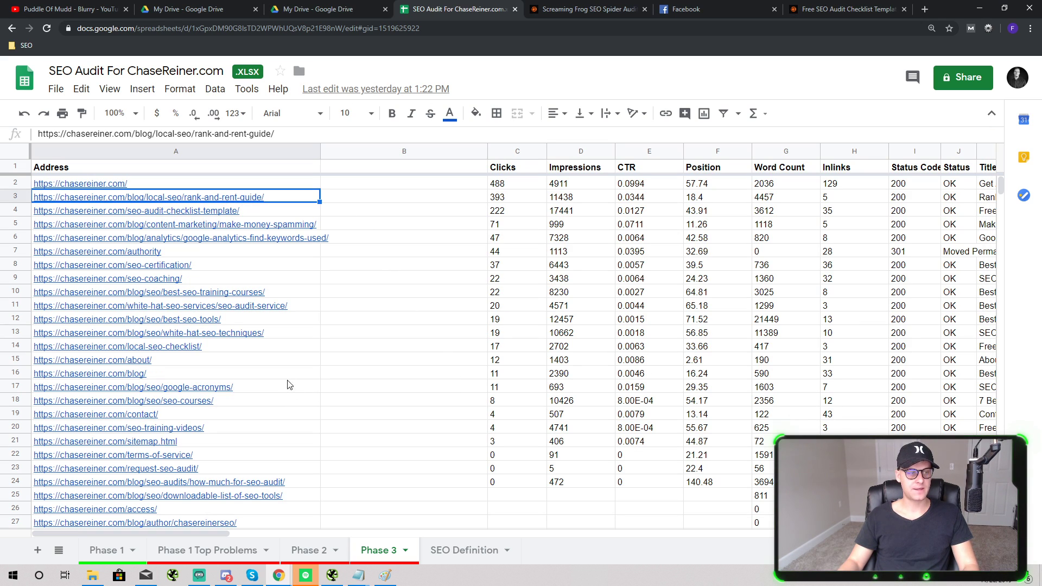
pyautogui.scroll(-3, 250, 313)
pyautogui.scroll(-2, 246, 320)
pyautogui.scroll(2, 232, 340)
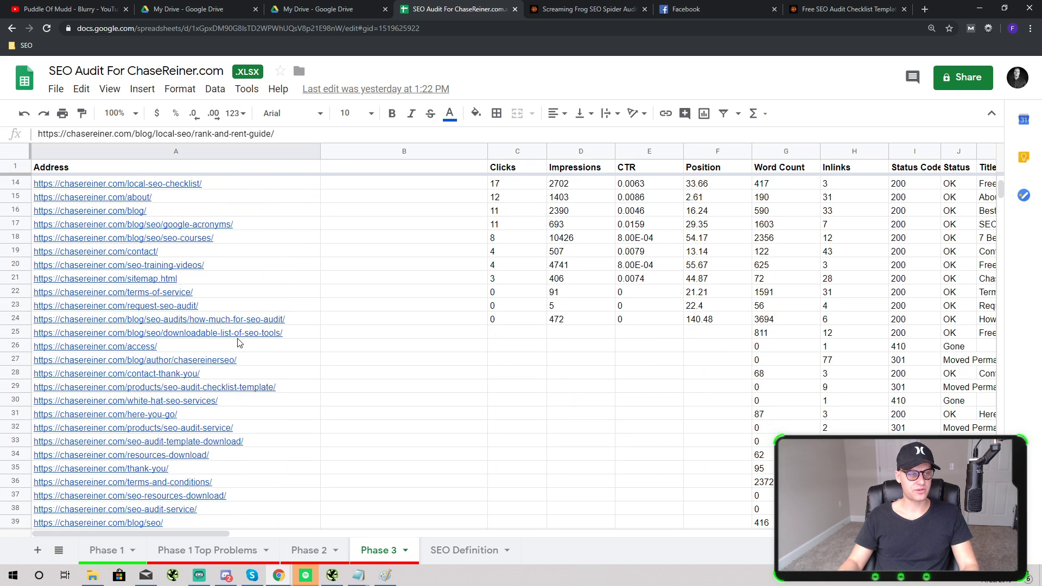
pyautogui.click(247, 333)
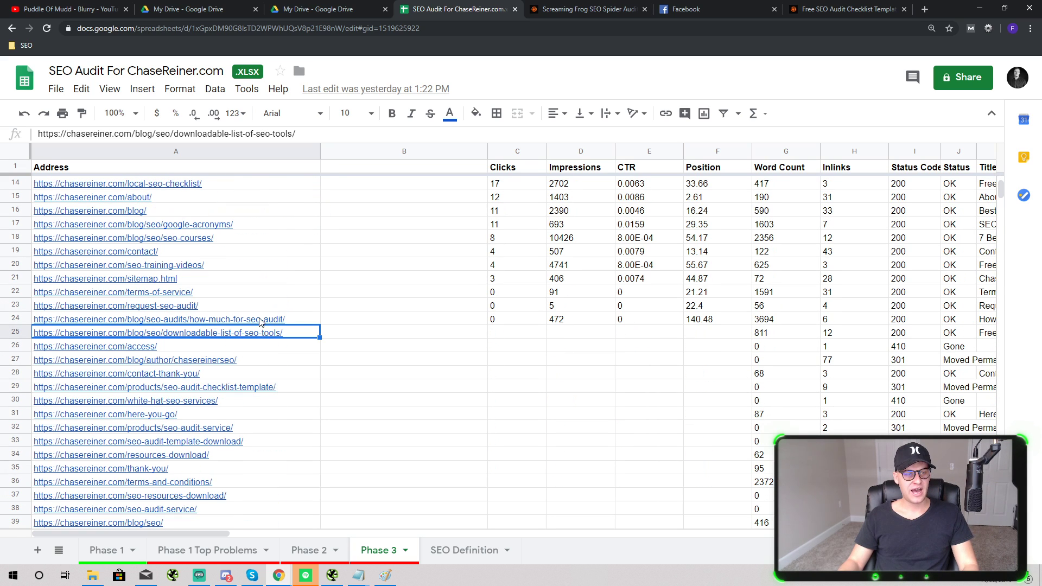
pyautogui.click(274, 347)
pyautogui.scroll(-2, 244, 369)
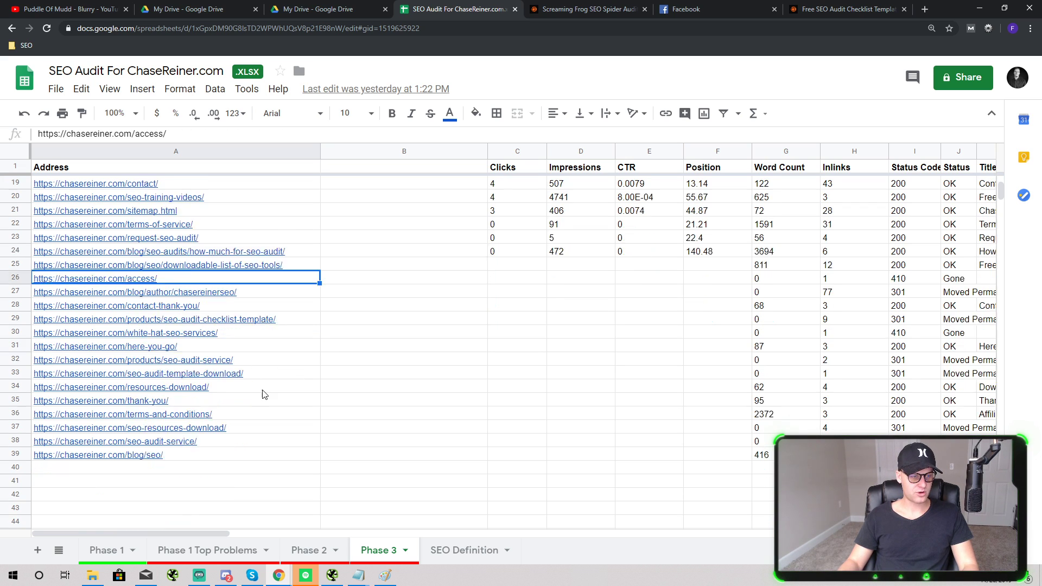
# Select the page addresses from the rank-and-rent guide down to /blog/seo/, and return to the start of the list.
pyautogui.click(192, 415)
pyautogui.scroll(6, 217, 347)
pyautogui.click(205, 195)
pyautogui.scroll(-6, 255, 488)
pyautogui.keyDown('shift'); pyautogui.click(241, 456); pyautogui.keyUp('shift')
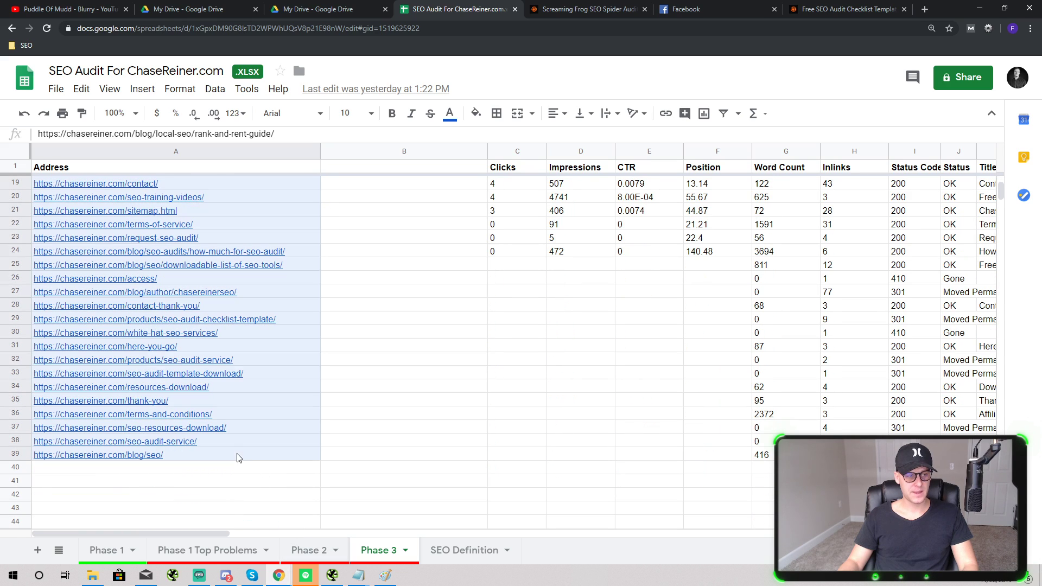
pyautogui.click(468, 430)
pyautogui.scroll(5, 472, 444)
pyautogui.scroll(1, 622, 475)
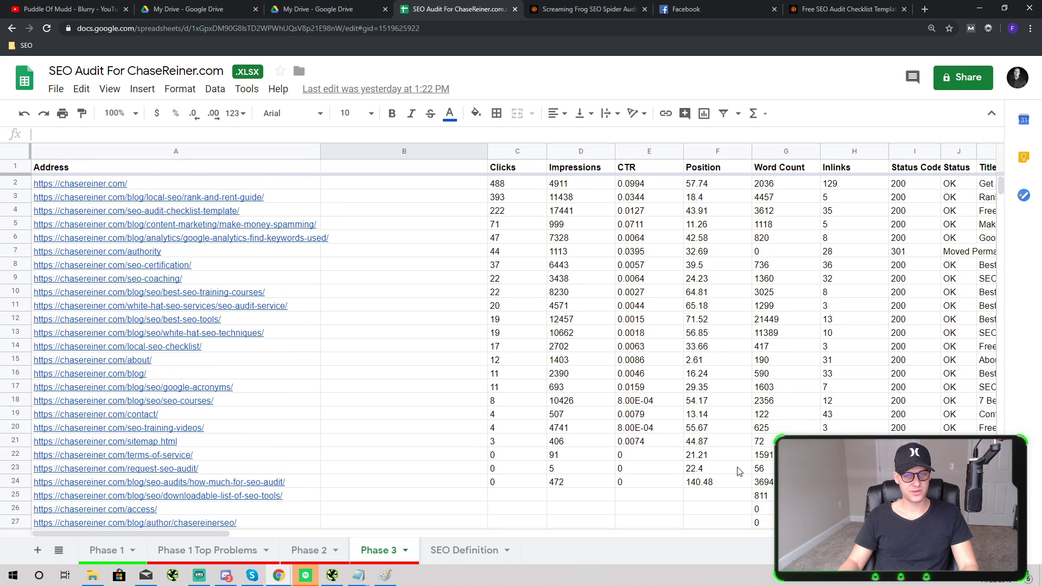
# Switch to Notepad and replace the two traffic notes with the lines "noindex" and "301".
pyautogui.hotkey('alt', 'Tab')
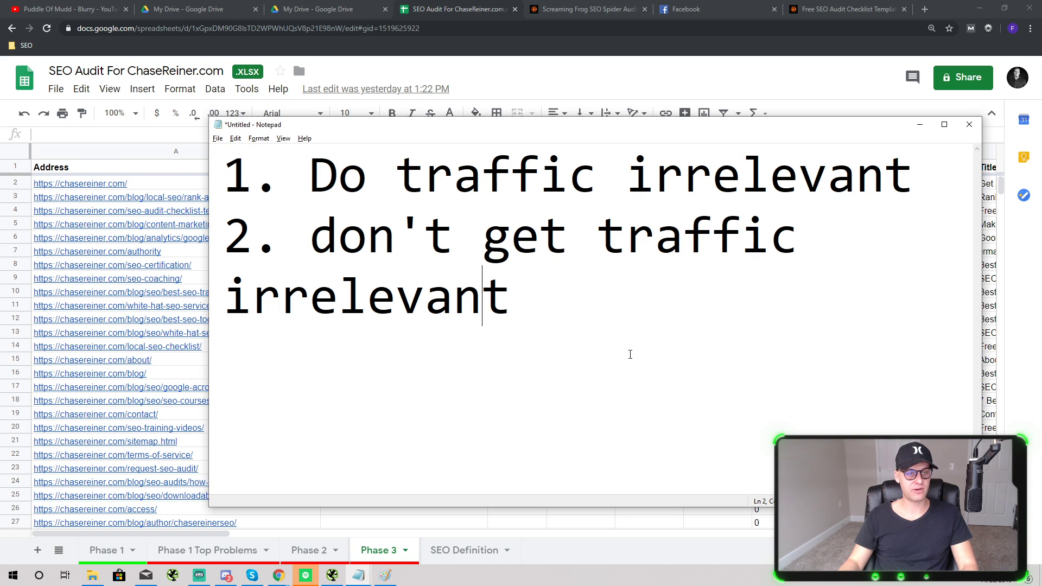
pyautogui.hotkey('ctrl', 'a')
pyautogui.click(702, 358)
pyautogui.hotkey('ctrl', 'a')
pyautogui.press('BackSpace')
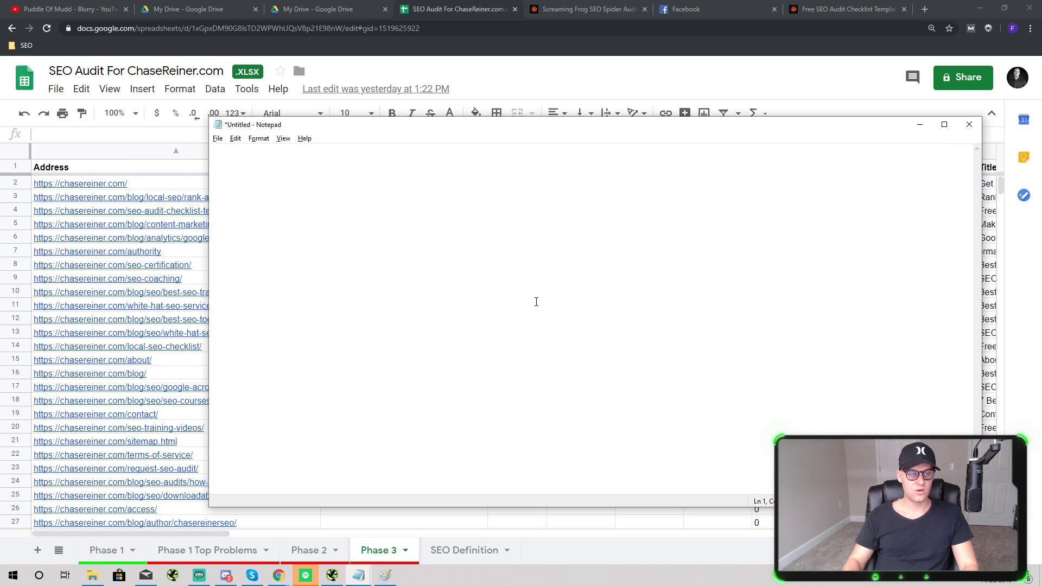
pyautogui.write('noinde')
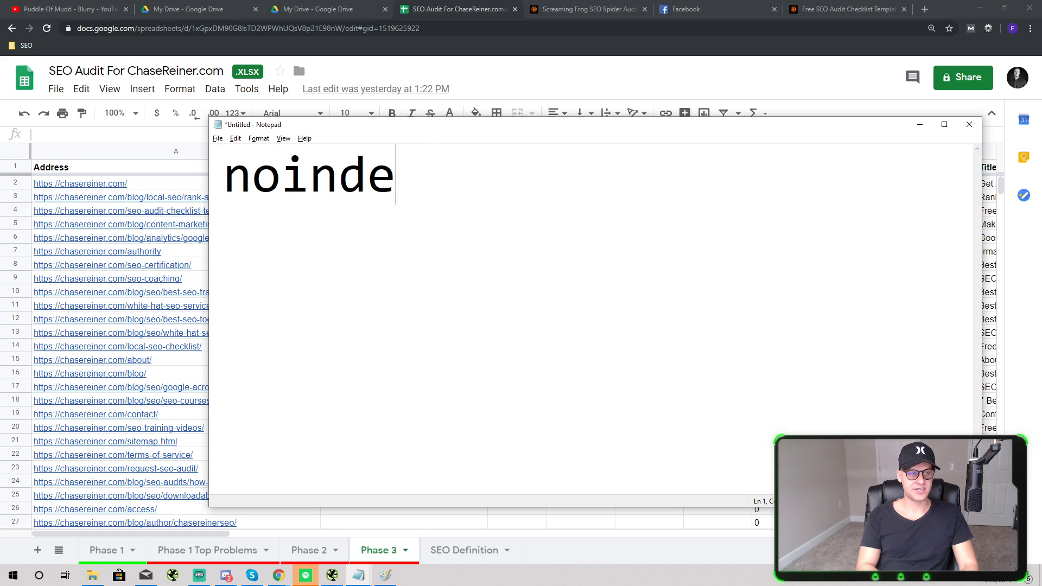
pyautogui.write('x')
pyautogui.press('Return')
pyautogui.write('301')
pyautogui.press('Return')
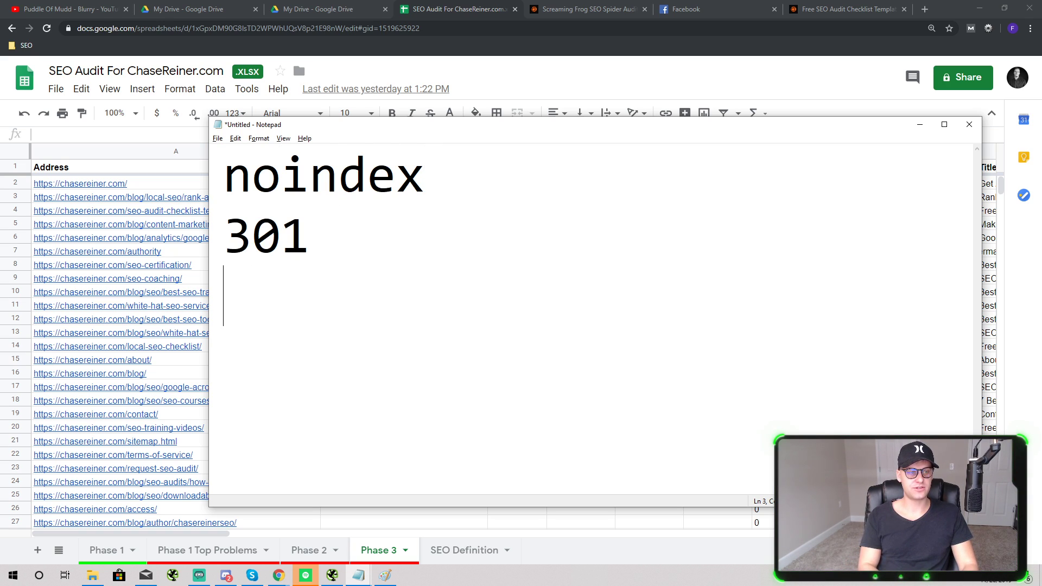
# Add the lines "302", "410", "404" and "canonical" below 301, and move the Notepad window higher to show the whole list.
pyautogui.write('30250')
pyautogui.press('BackSpace')
pyautogui.press('BackSpace')
pyautogui.write('410')
pyautogui.press('Return')
pyautogui.write('404')
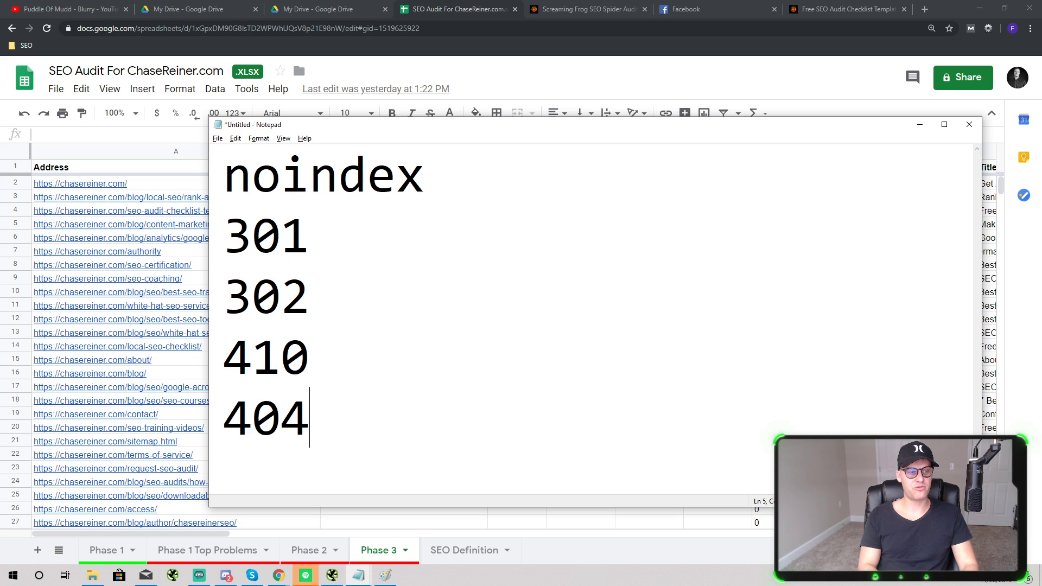
pyautogui.press('Return')
pyautogui.write('canonical')
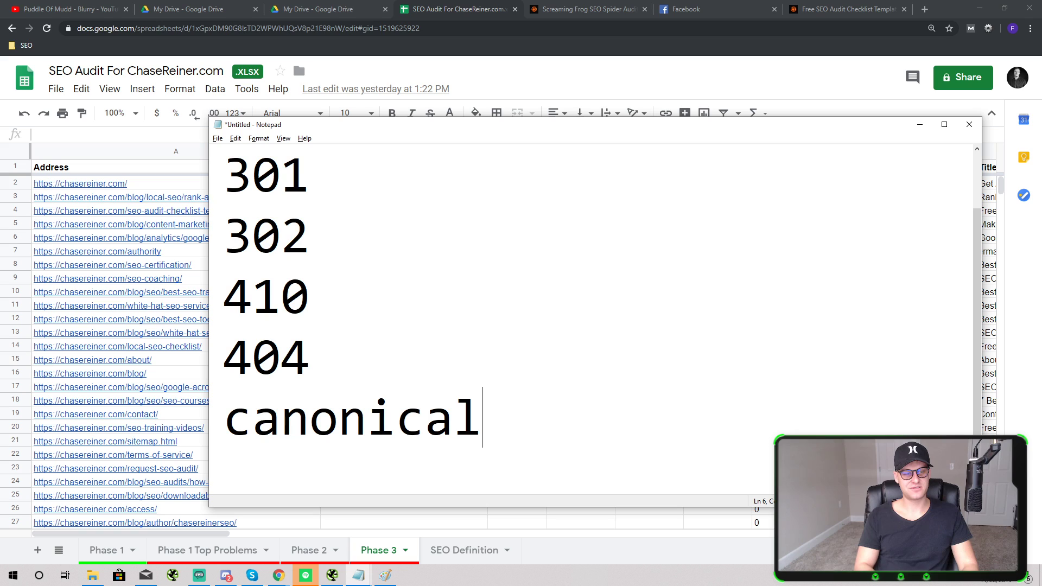
pyautogui.press('Return')
pyautogui.scroll(1, 592, 320)
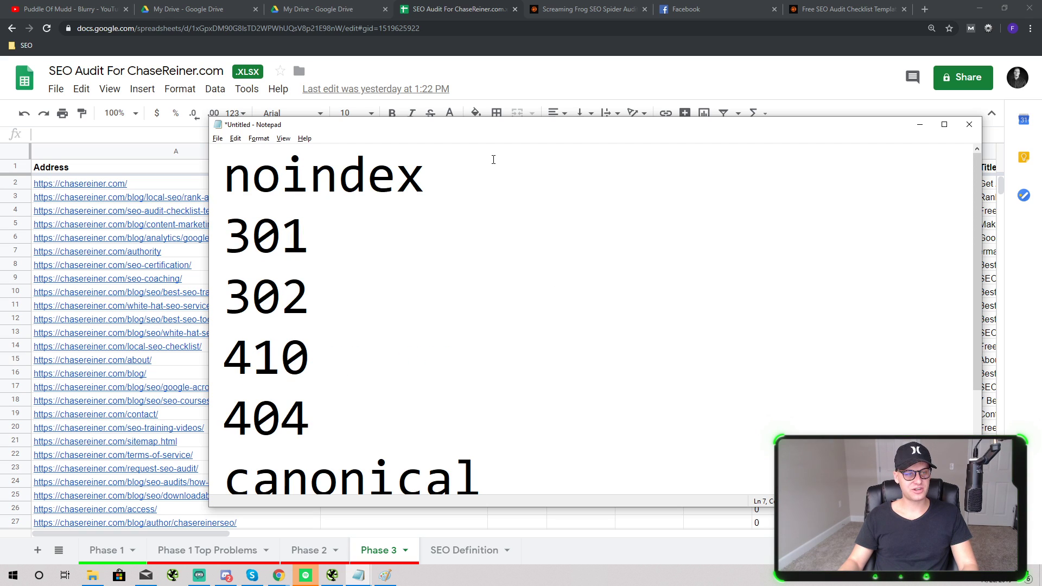
pyautogui.moveTo(496, 124); pyautogui.dragTo(496, 45)
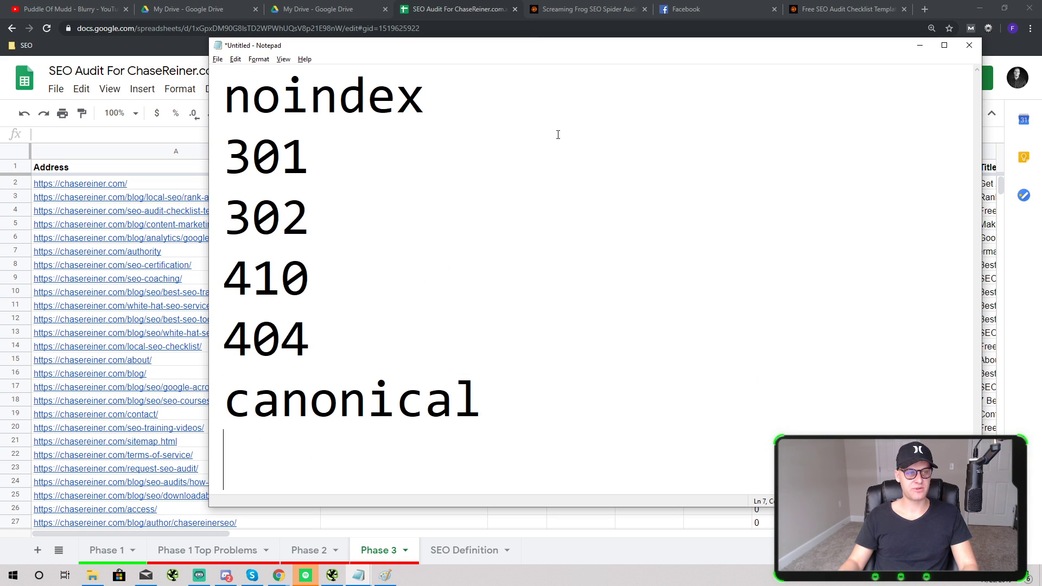
# Highlight the "noindex" line to point out the first option for handling pages.
pyautogui.moveTo(224, 96); pyautogui.dragTo(427, 100)
pyautogui.click(584, 158)
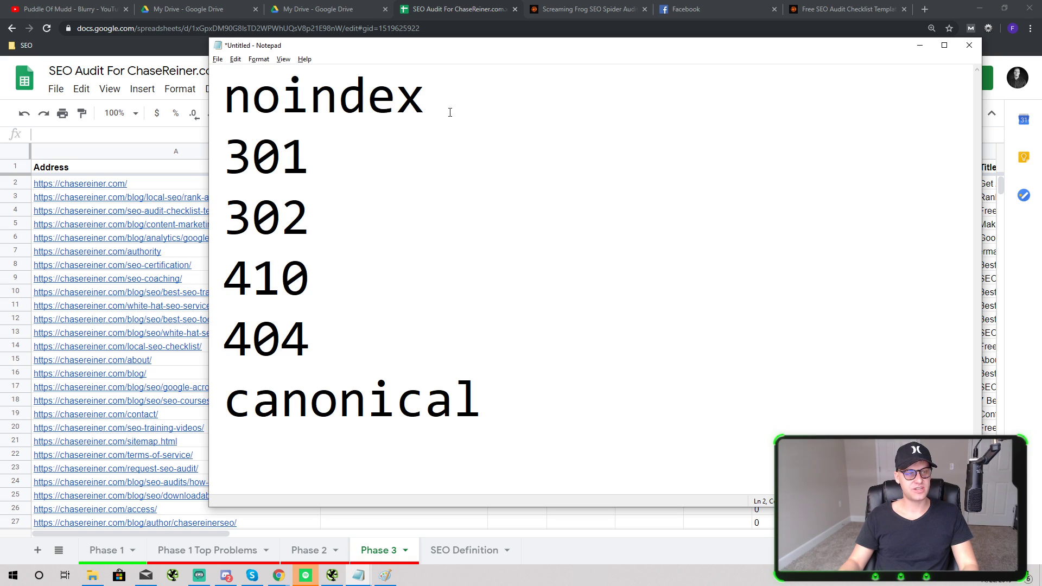
pyautogui.doubleClick(430, 103)
pyautogui.press('Left')
pyautogui.press('Left')
pyautogui.press('Left')
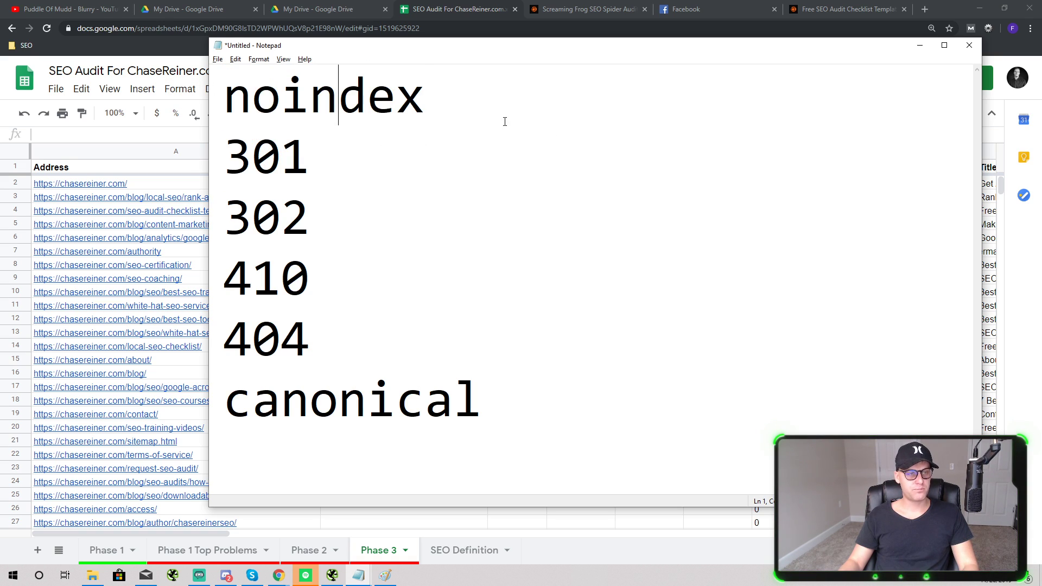
pyautogui.moveTo(483, 101); pyautogui.dragTo(193, 104)
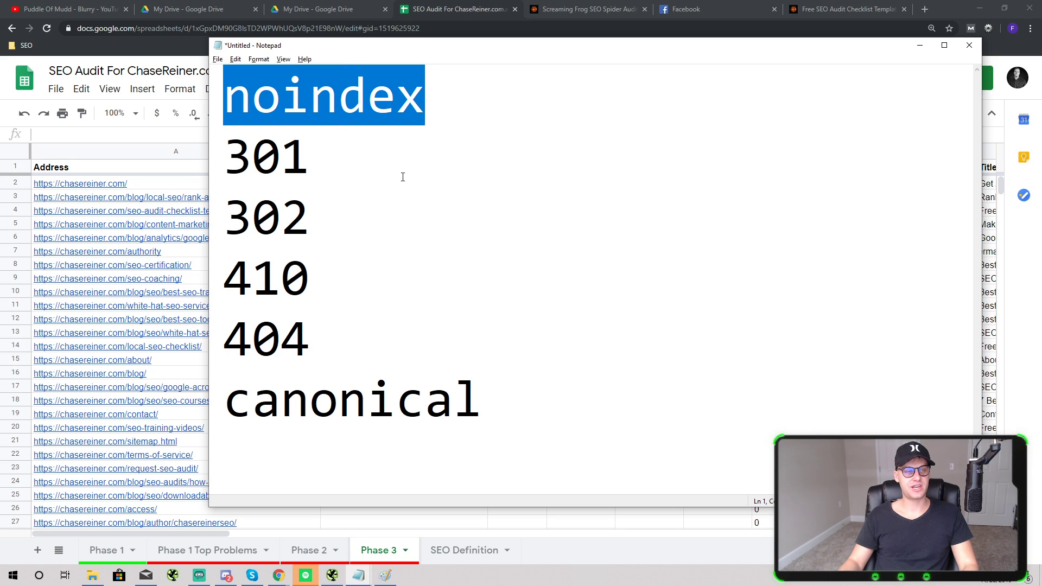
# Point out the "canonical", 301, 302, 404 and 410 entries of the list one after another.
pyautogui.moveTo(498, 391); pyautogui.dragTo(204, 408)
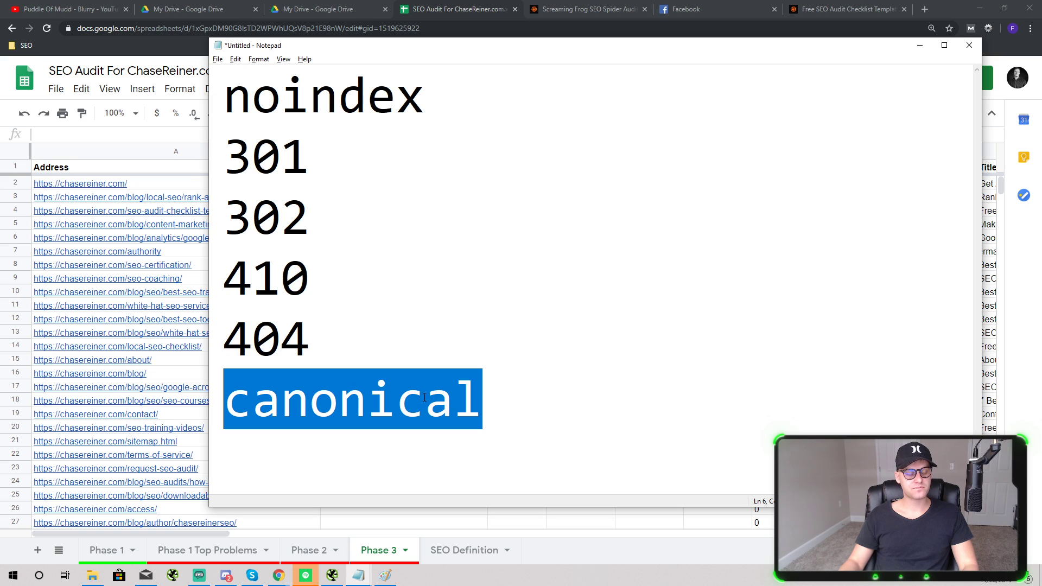
pyautogui.click(373, 398)
pyautogui.moveTo(224, 157); pyautogui.dragTo(281, 157)
pyautogui.click(287, 165)
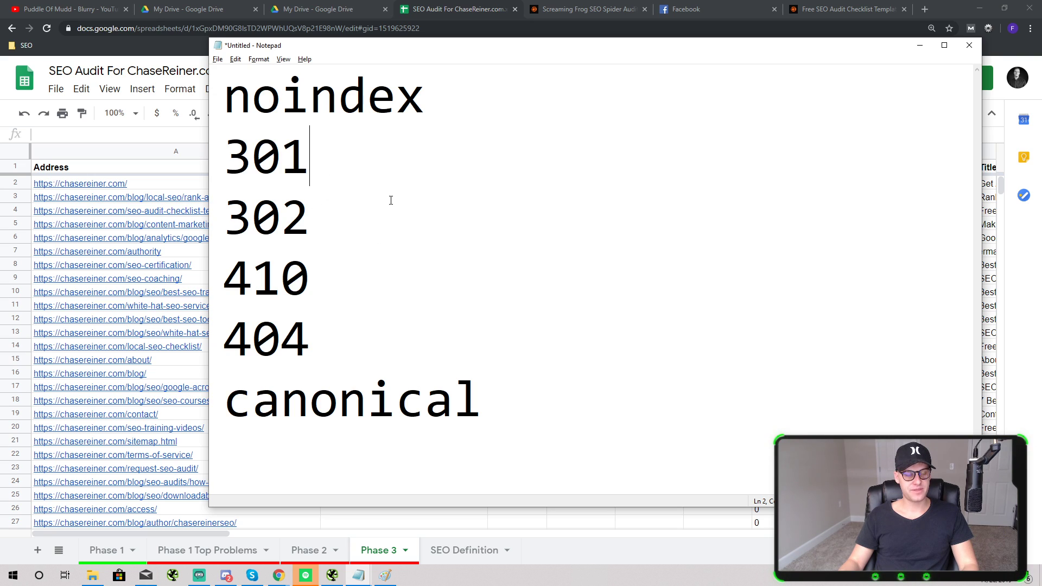
pyautogui.doubleClick(340, 228)
pyautogui.click(352, 238)
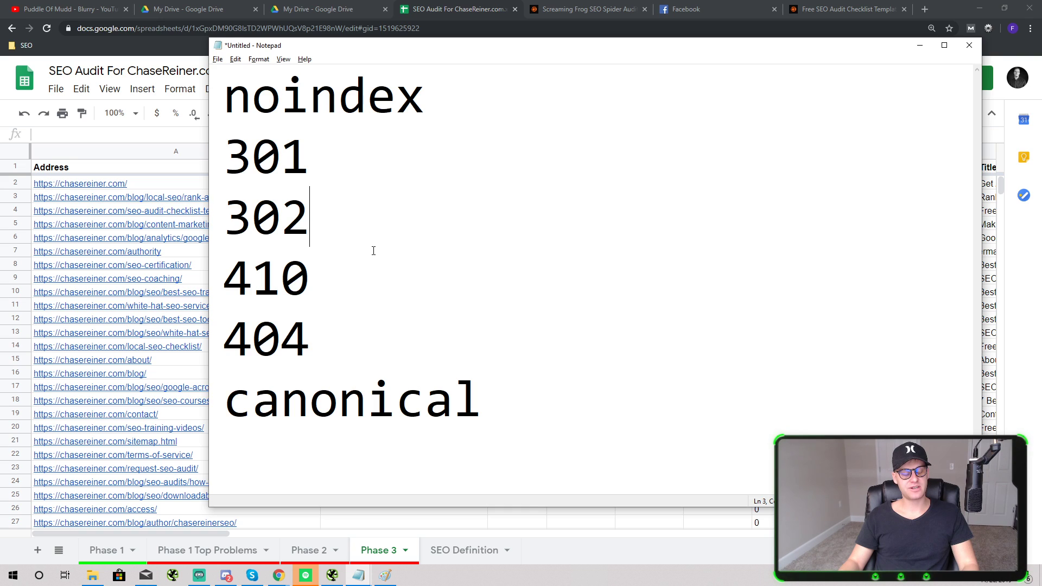
pyautogui.doubleClick(353, 330)
pyautogui.click(322, 352)
pyautogui.moveTo(385, 294); pyautogui.dragTo(227, 279)
pyautogui.click(415, 294)
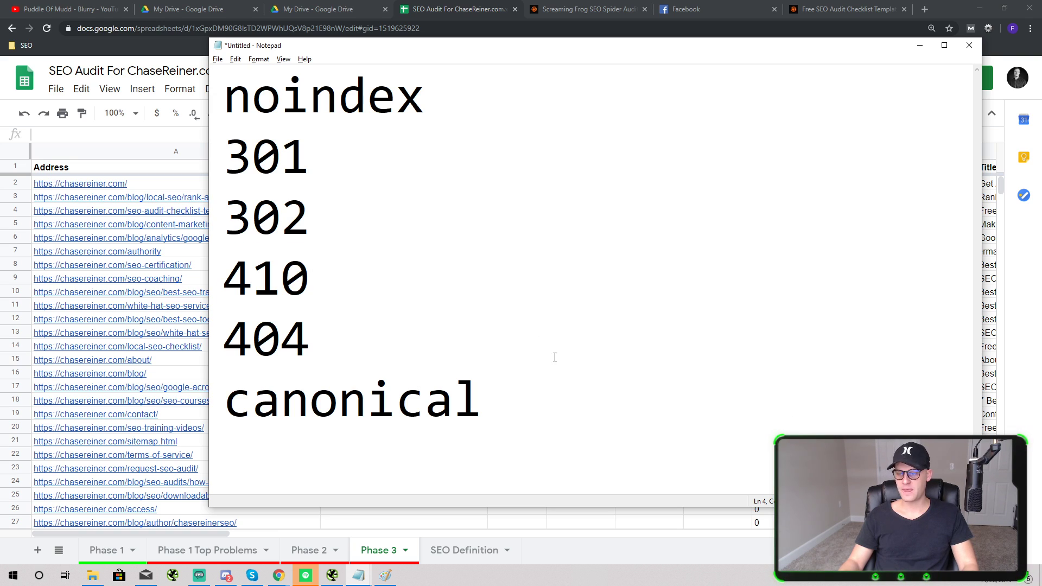
# Look through the Screaming Frog SEO Spider audit article in Chrome, and return to the Notepad list.
pyautogui.click(564, 10)
pyautogui.scroll(-10, 465, 282)
pyautogui.scroll(-20, 465, 283)
pyautogui.scroll(-18, 461, 281)
pyautogui.hotkey('alt', 'Tab')
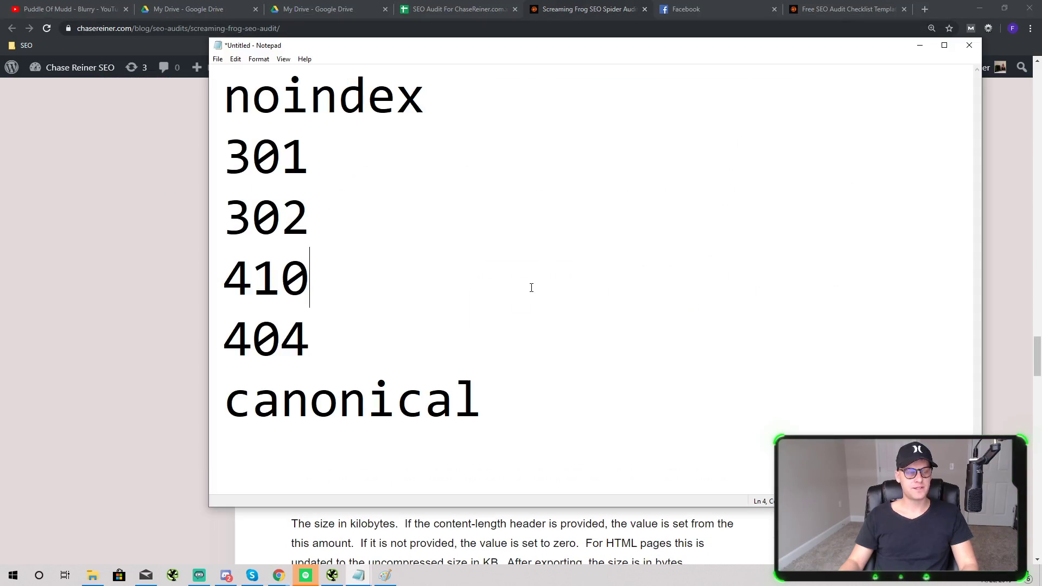
pyautogui.hotkey('ctrl', 'a')
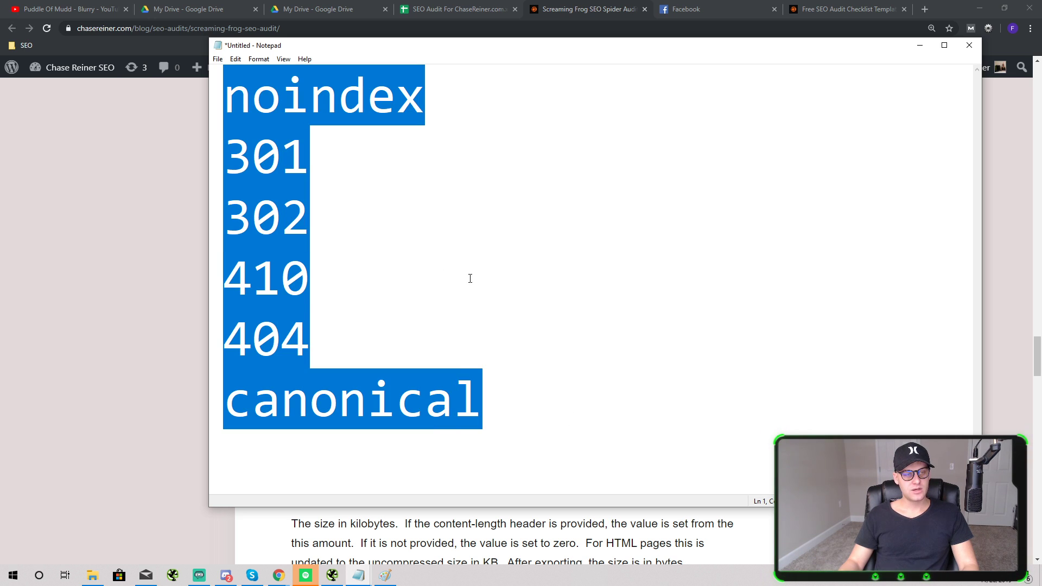
pyautogui.click(491, 277)
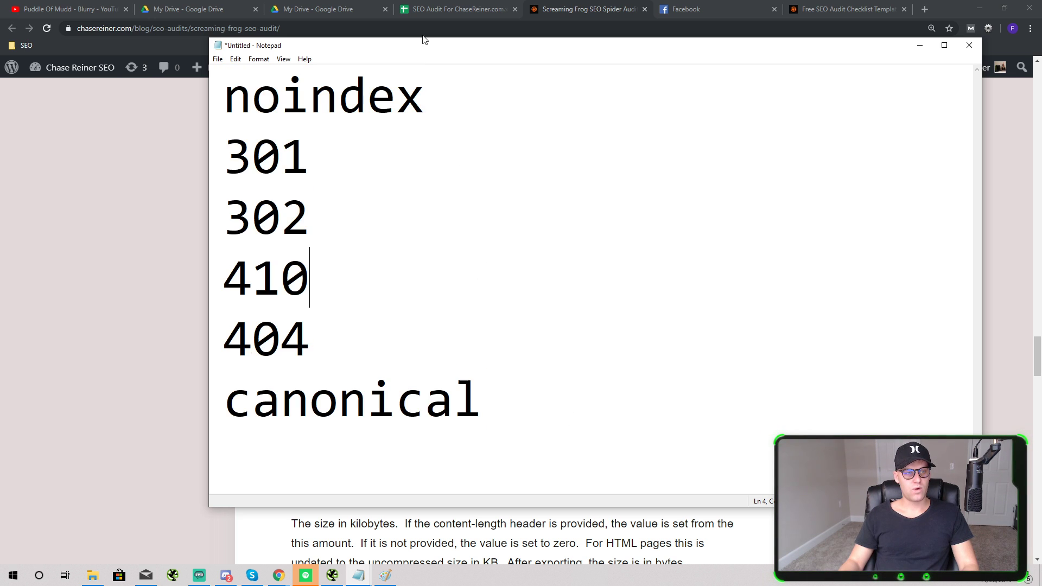
# Bring the audit spreadsheet back up in Chrome, return to Notepad and add "(1 pages)" after 301.
pyautogui.click(456, 10)
pyautogui.click(224, 244)
pyautogui.hotkey('alt', 'Tab')
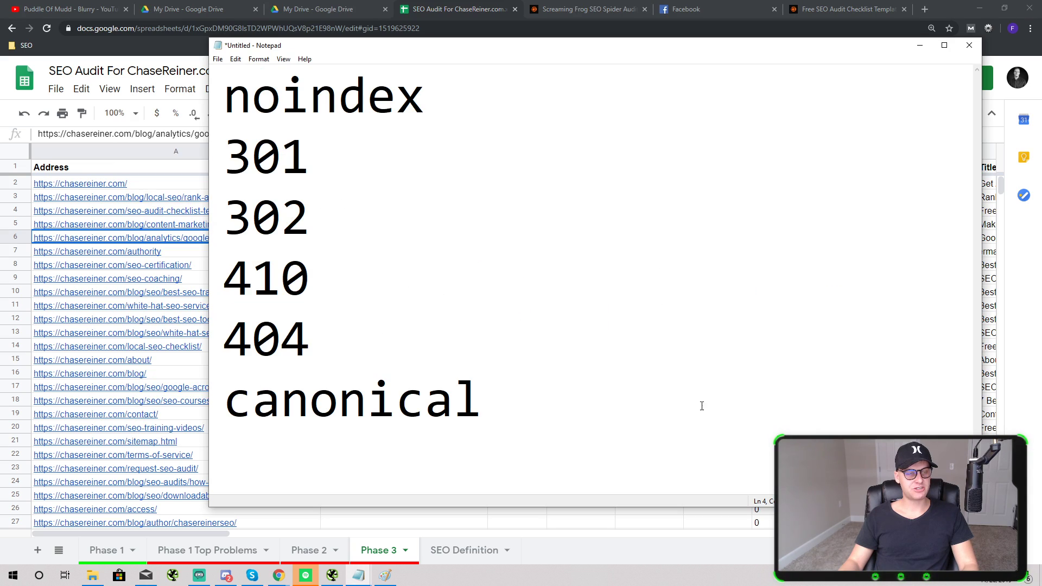
pyautogui.write('(1 opa')
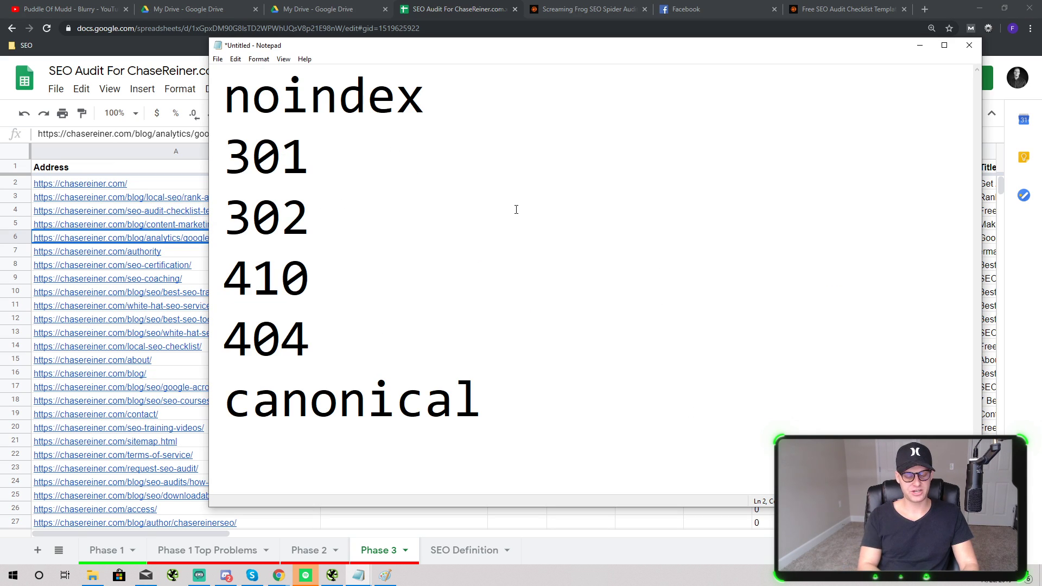
pyautogui.press('BackSpace')
pyautogui.press('BackSpace')
pyautogui.press('BackSpace')
pyautogui.write('age')
pyautogui.press('BackSpace')
pyautogui.press('BackSpace')
pyautogui.press('BackSpace')
pyautogui.write('pages)')
# Add "(3 pages)" after the 404 entry in the Notepad list.
pyautogui.click(341, 338)
pyautogui.write('(1')
pyautogui.press('BackSpace')
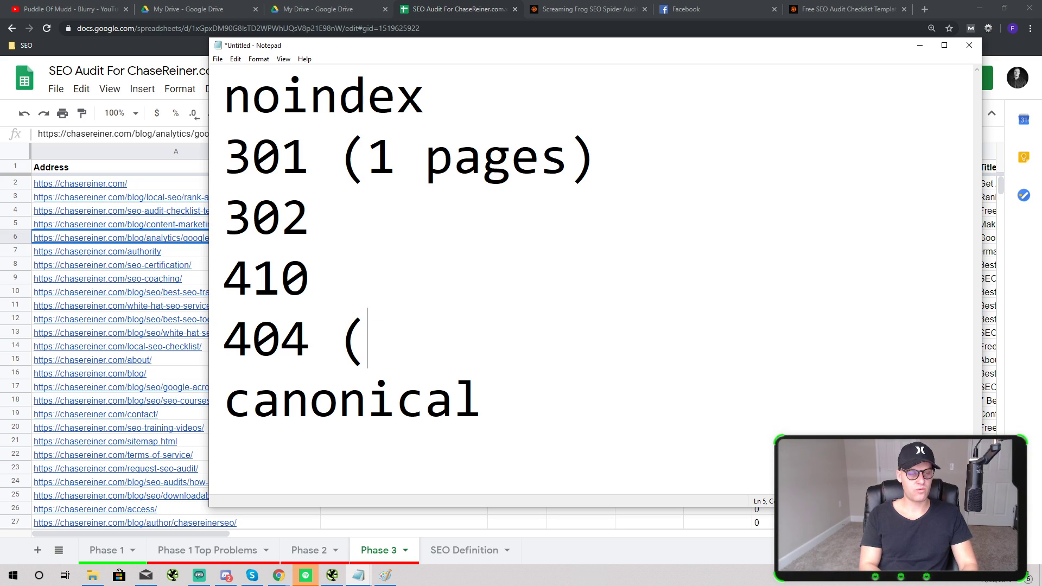
pyautogui.write('3 pages)')
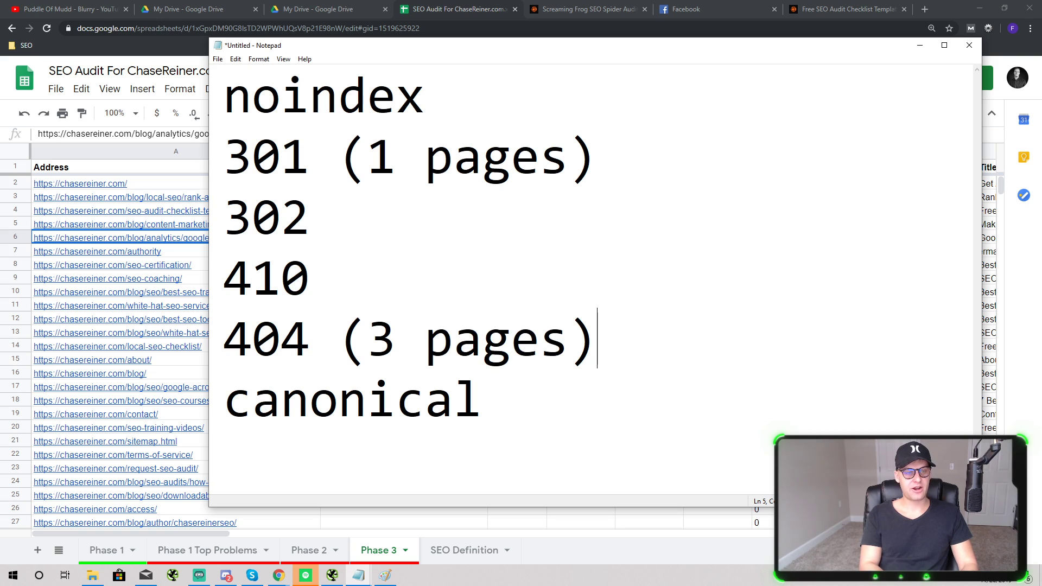
pyautogui.click(543, 85)
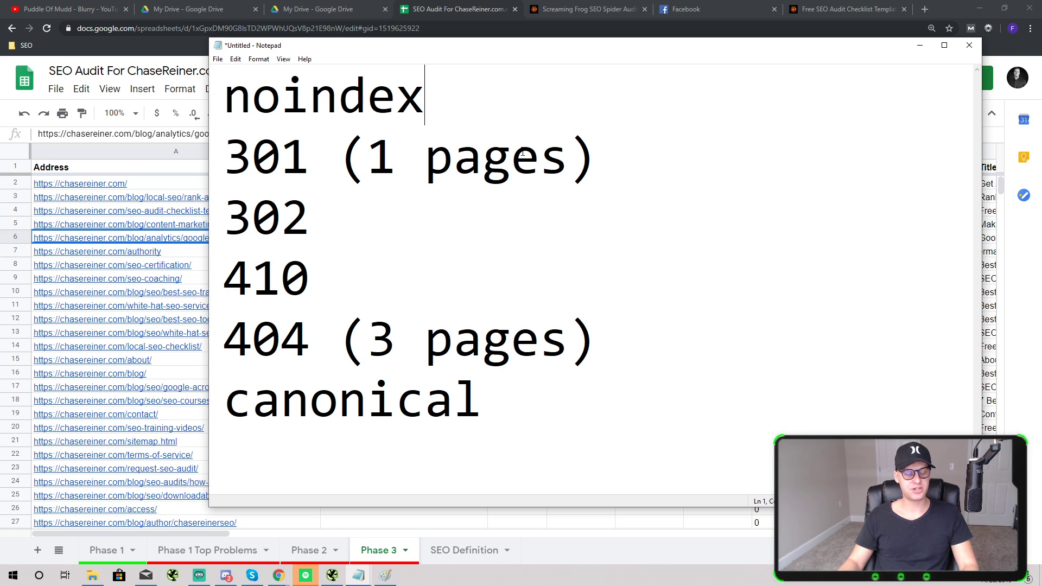
# Add "(duplicate" after the canonical entry and highlight the word "duplicate".
pyautogui.click(526, 400)
pyautogui.write('(')
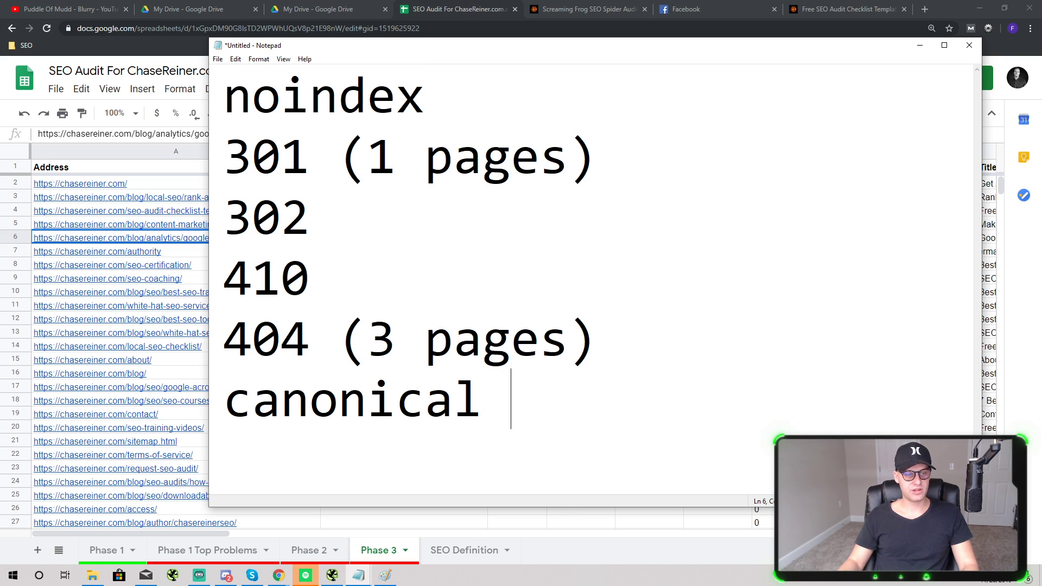
pyautogui.write('duplicate')
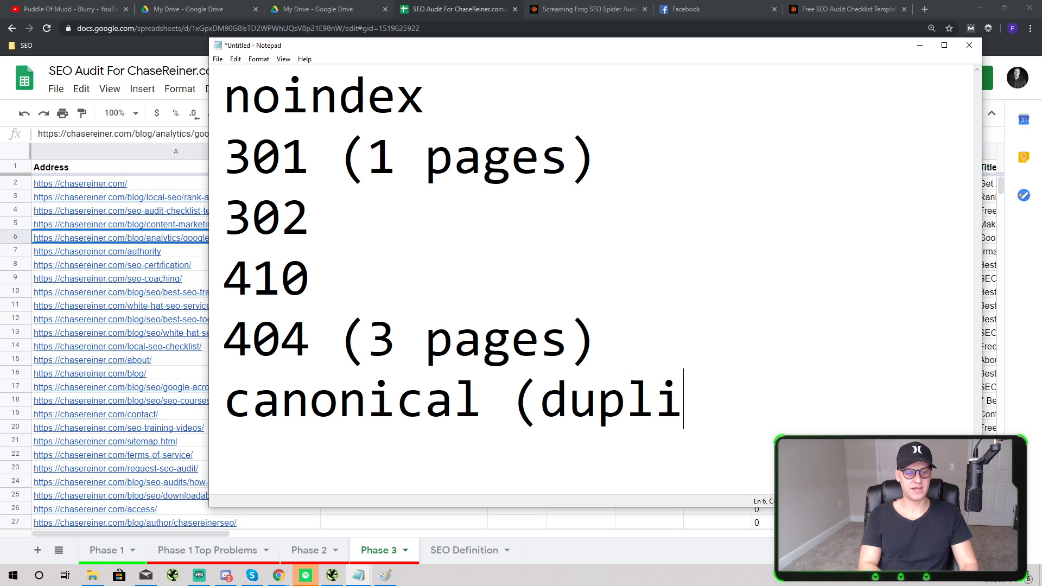
pyautogui.moveTo(541, 411); pyautogui.dragTo(802, 402)
pyautogui.click(804, 402)
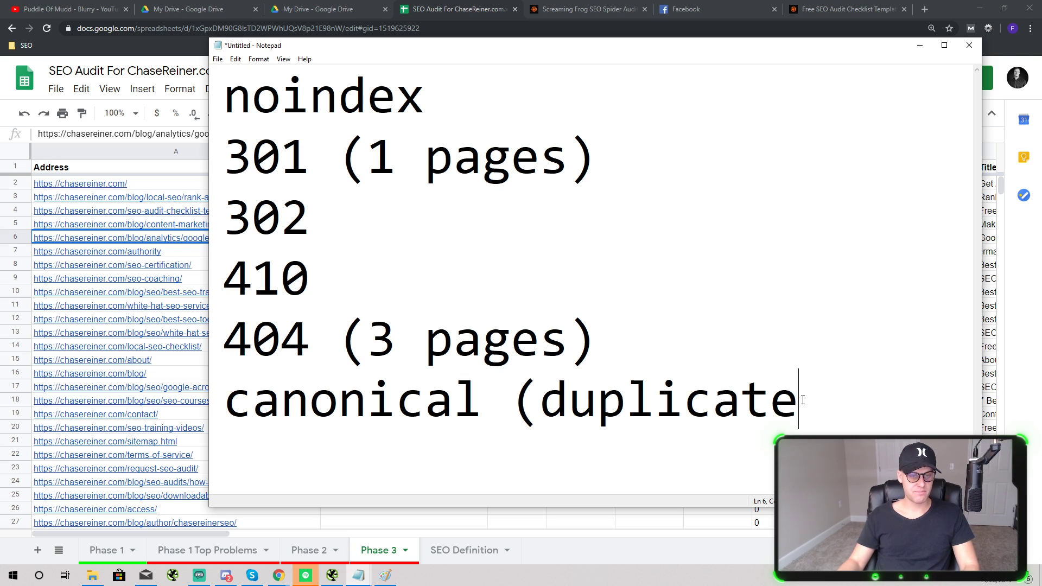
pyautogui.moveTo(801, 402); pyautogui.dragTo(540, 389)
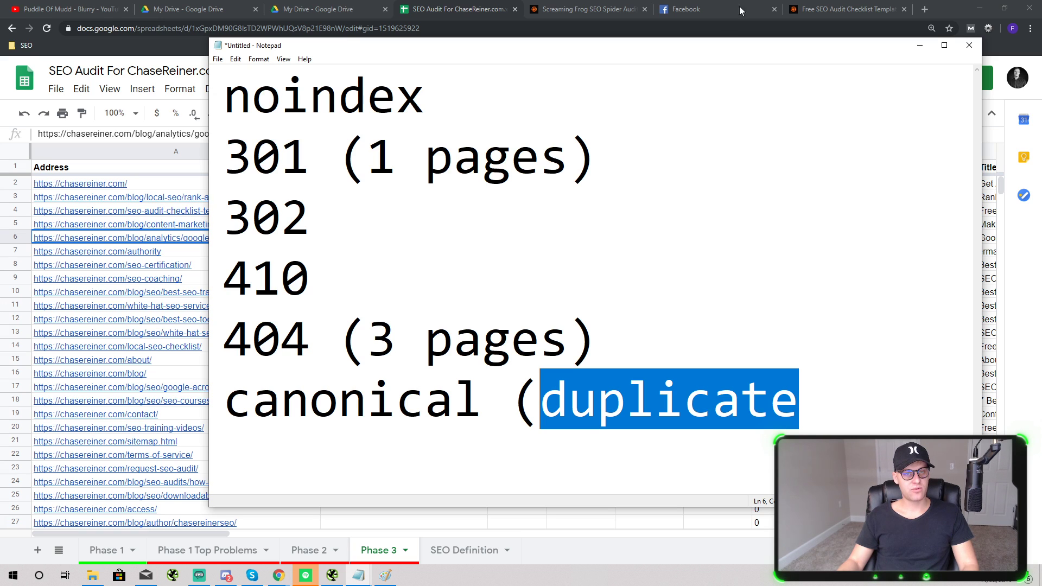
pyautogui.click(924, 8)
pyautogui.write('site')
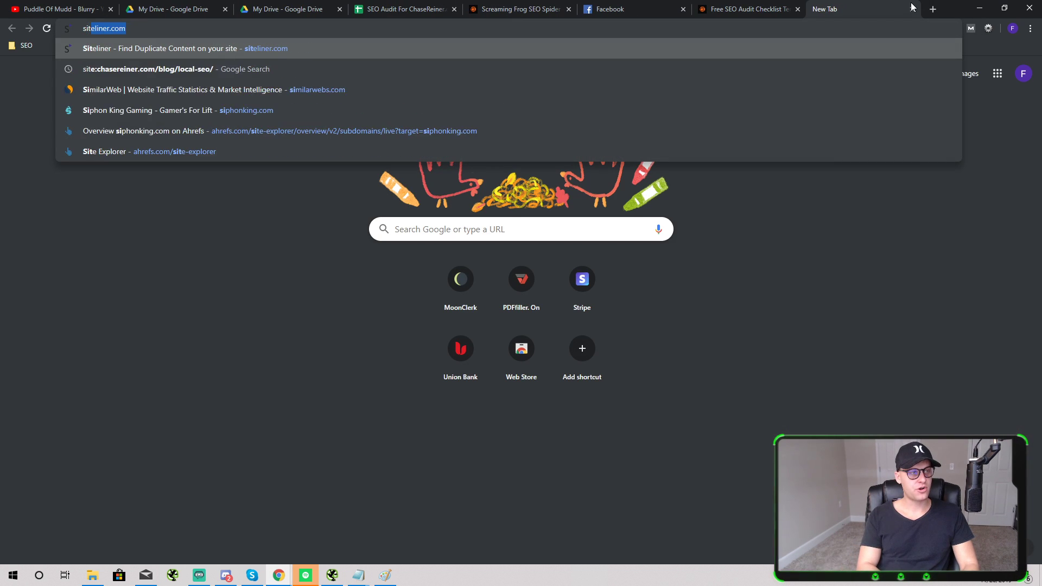
pyautogui.press('Return')
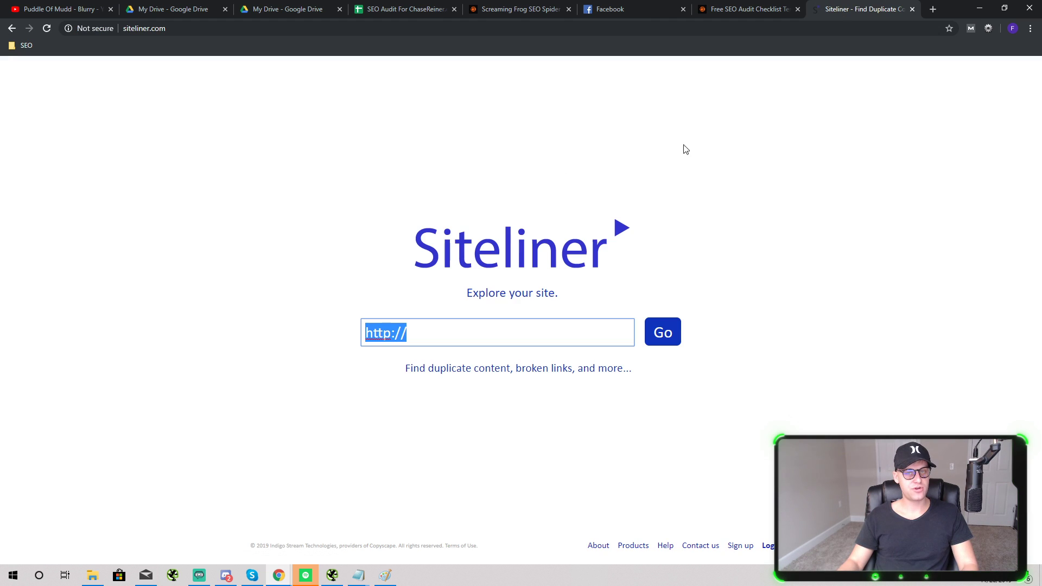
pyautogui.write('https')
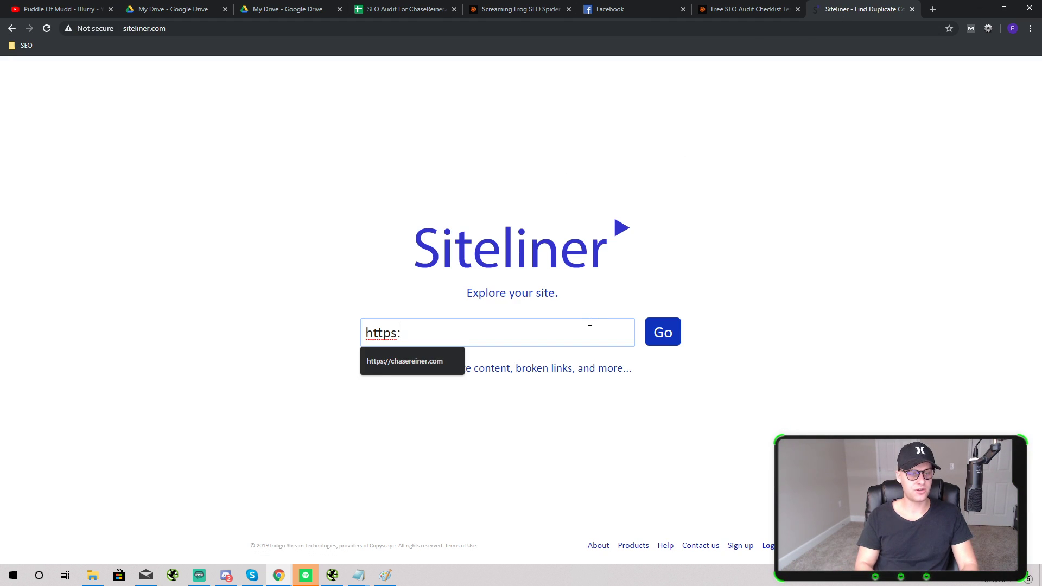
pyautogui.press('Down')
pyautogui.press('Return')
pyautogui.click(654, 340)
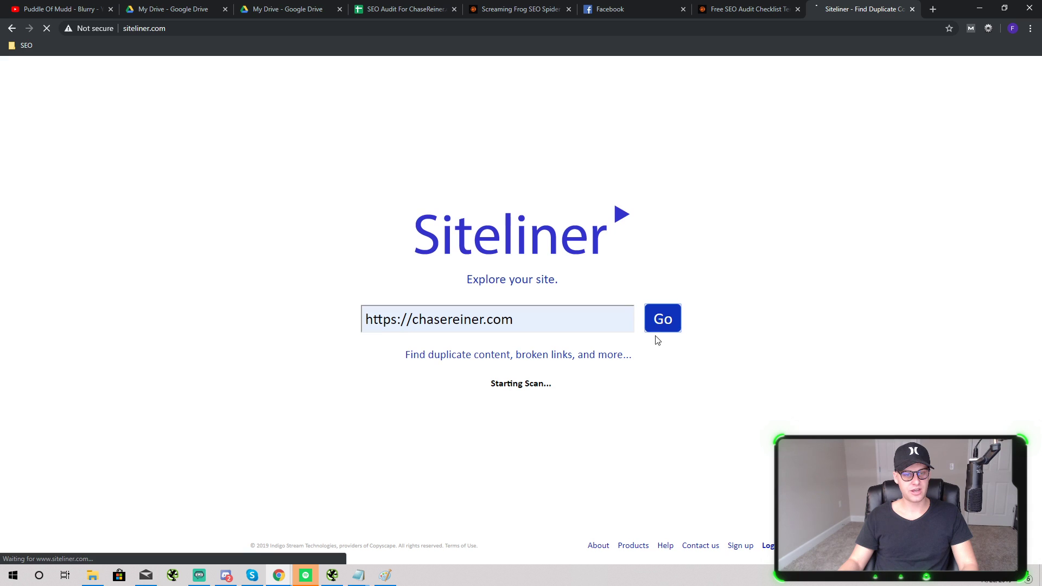
pyautogui.click(933, 9)
pyautogui.write('copy')
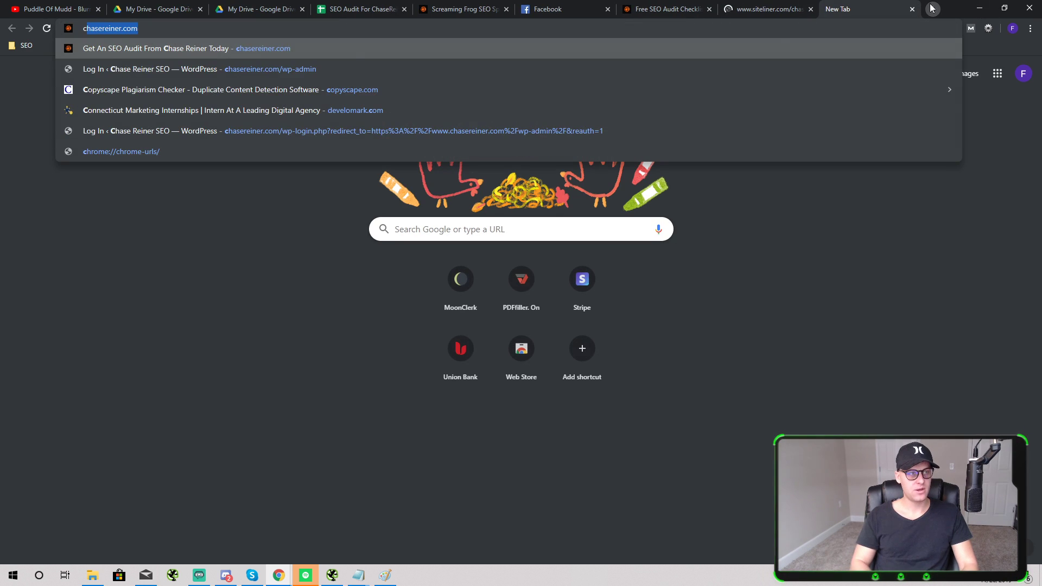
pyautogui.press('Return')
pyautogui.click(767, 8)
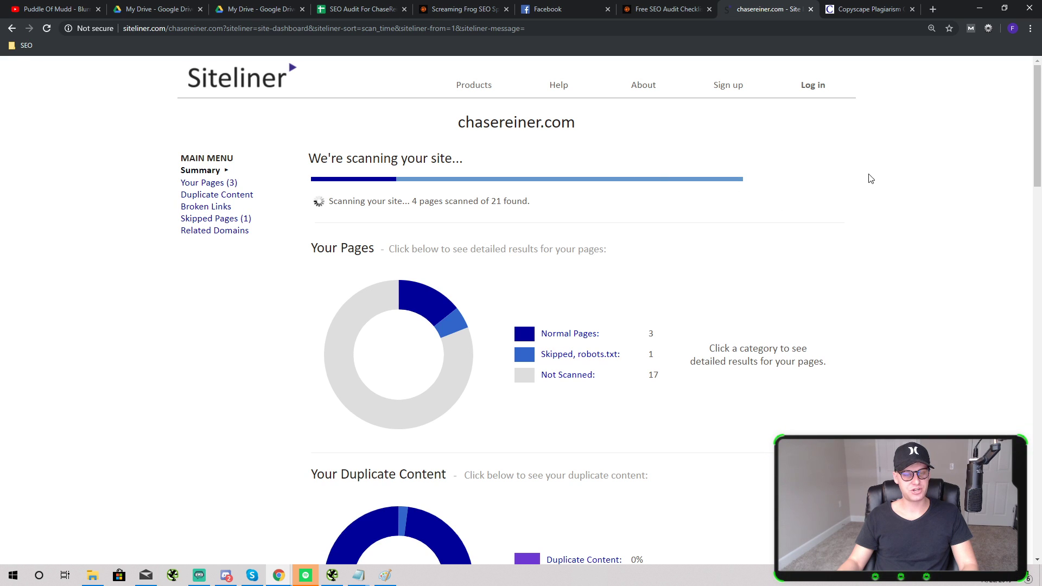
pyautogui.click(890, 9)
pyautogui.write('htt')
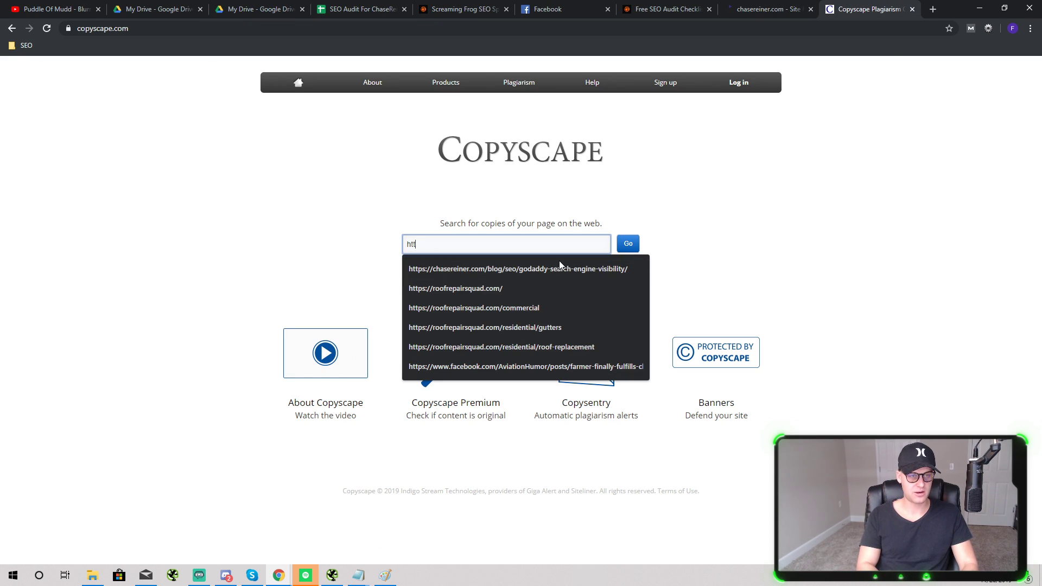
pyautogui.write('ps://chasereiner.com')
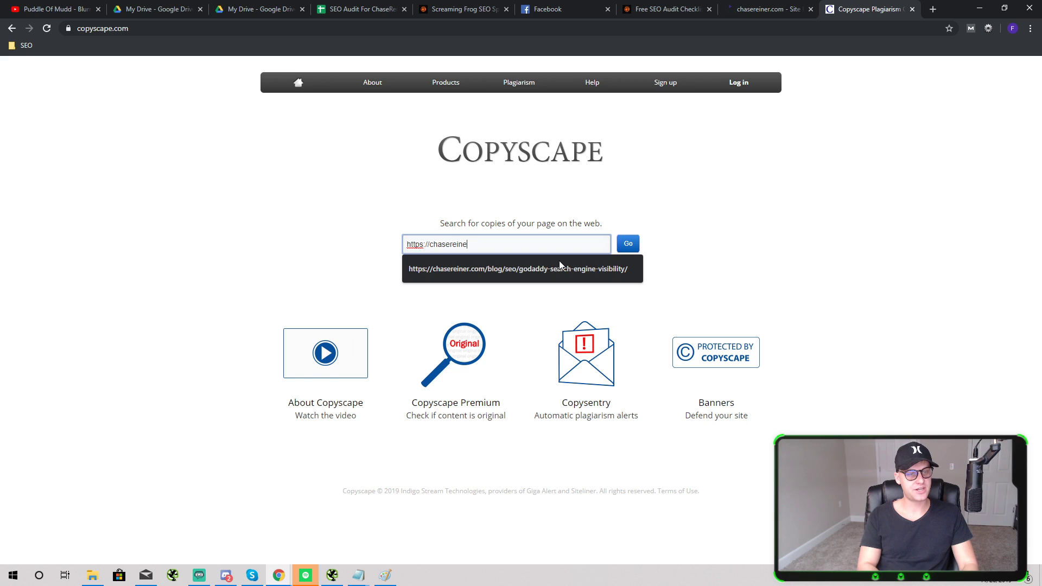
pyautogui.press('Return')
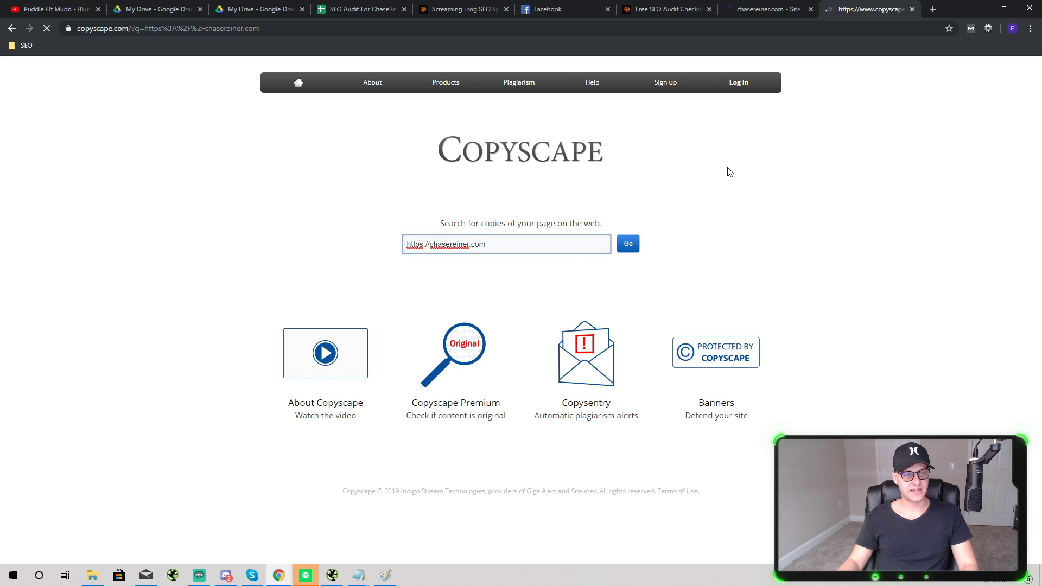
# View the Siteliner scan's page list, return to the Notepad list and point out "(duplicate" beside canonical.
pyautogui.click(762, 8)
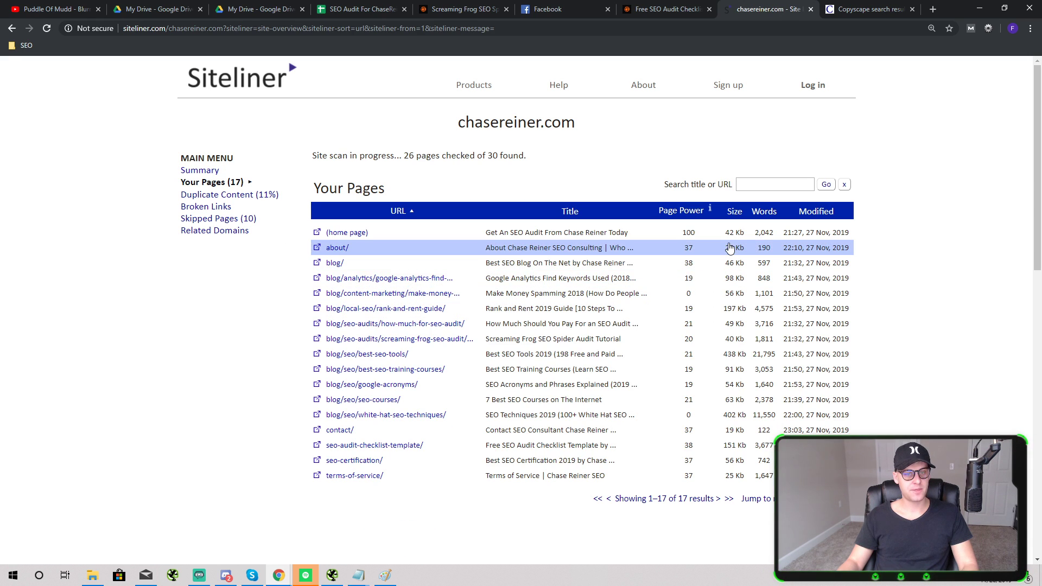
pyautogui.hotkey('alt', 'Tab')
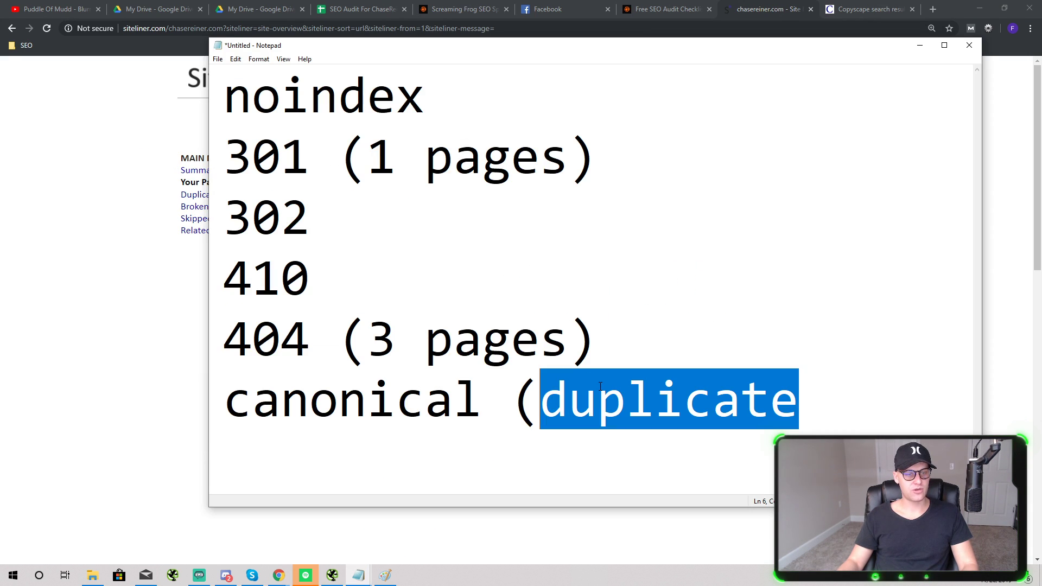
pyautogui.click(467, 394)
pyautogui.moveTo(894, 416); pyautogui.dragTo(514, 400)
pyautogui.click(568, 401)
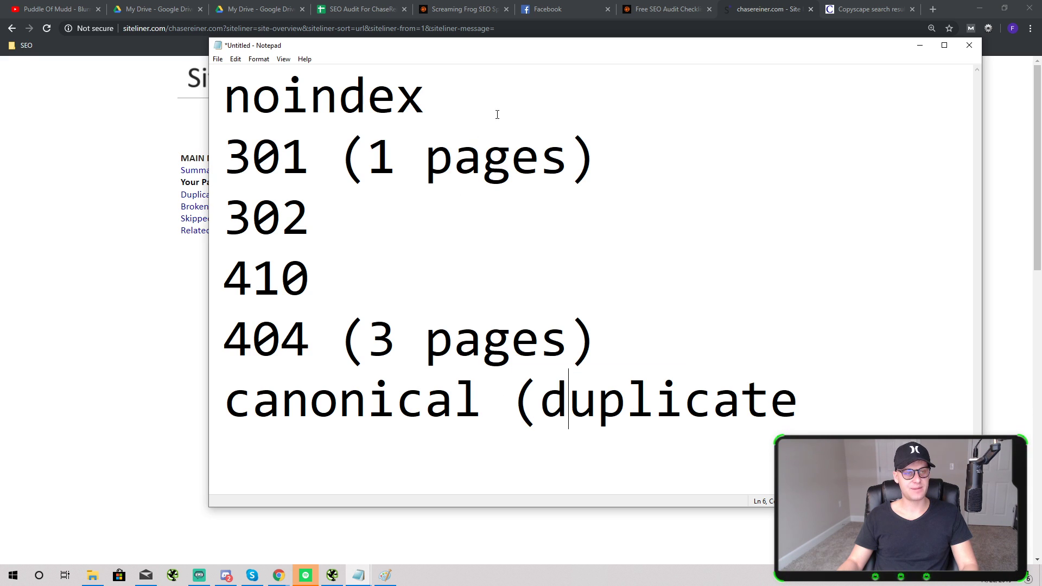
# Recap the noindex, 301 and 302 entries by highlighting them one after another.
pyautogui.click(449, 100)
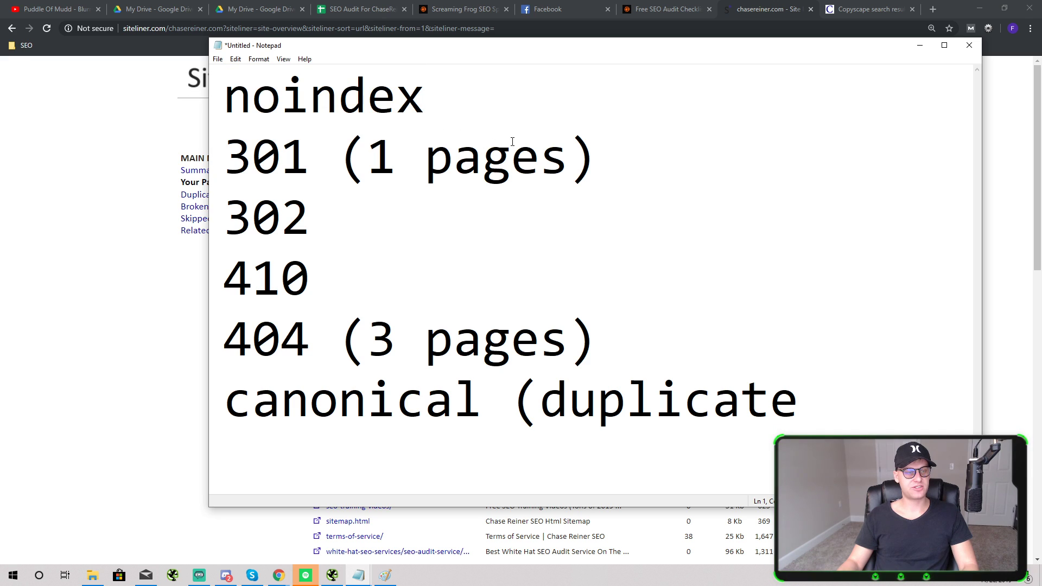
pyautogui.moveTo(425, 93); pyautogui.dragTo(237, 76)
pyautogui.click(397, 92)
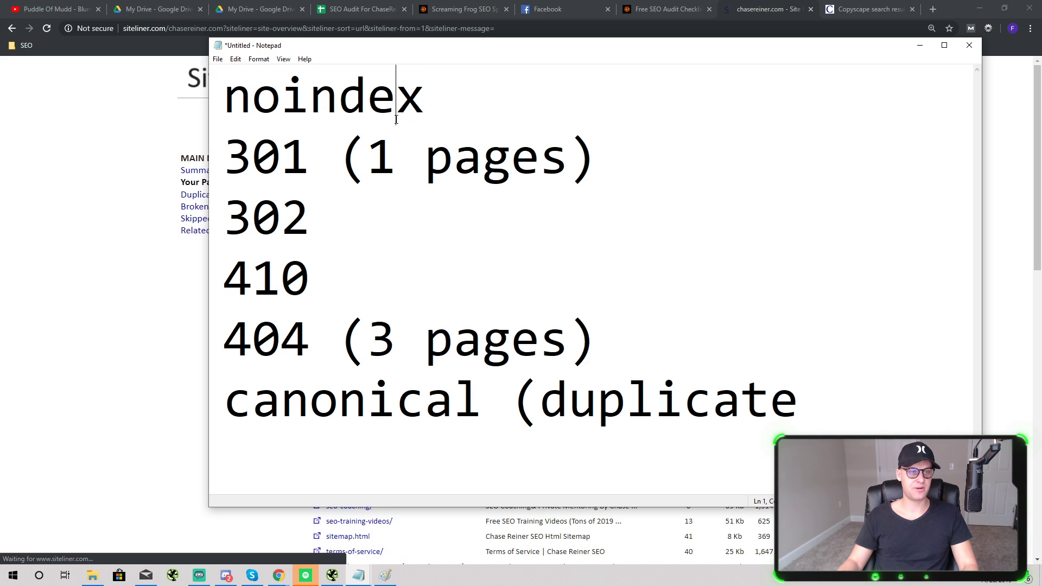
pyautogui.moveTo(582, 157); pyautogui.dragTo(226, 158)
pyautogui.doubleClick(324, 157)
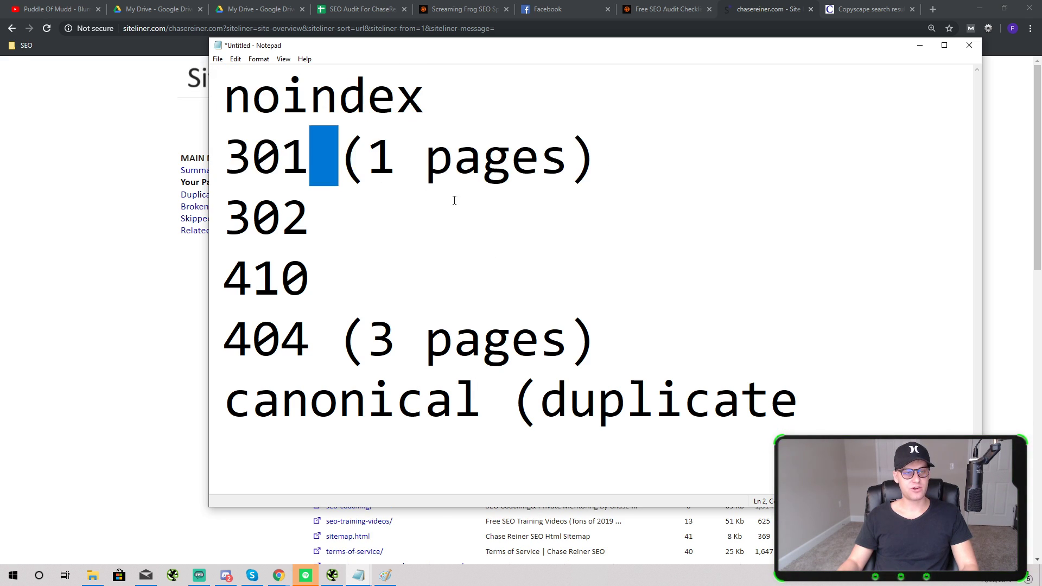
pyautogui.click(620, 223)
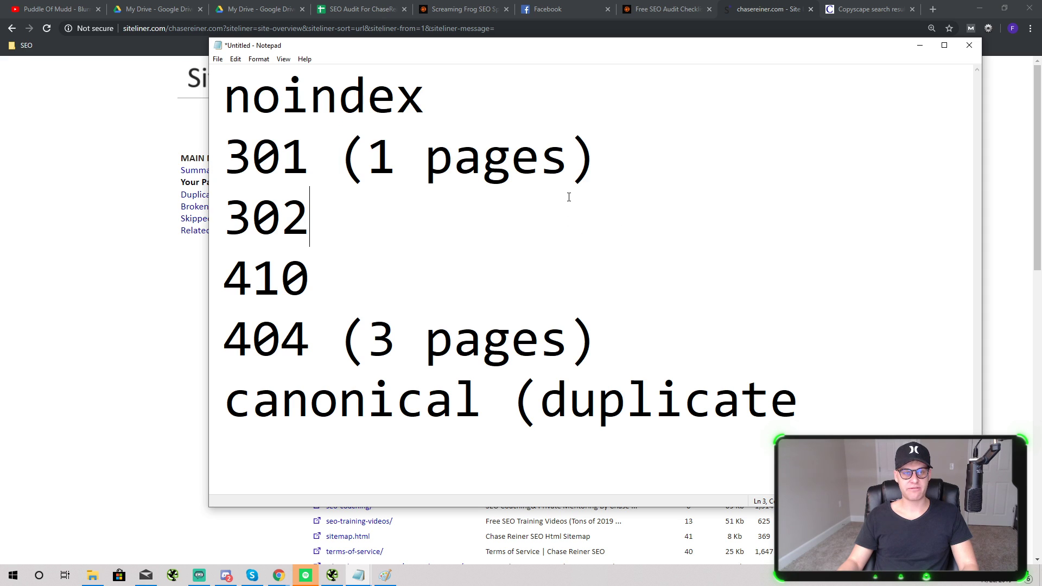
pyautogui.moveTo(508, 217); pyautogui.dragTo(225, 217)
pyautogui.click(321, 219)
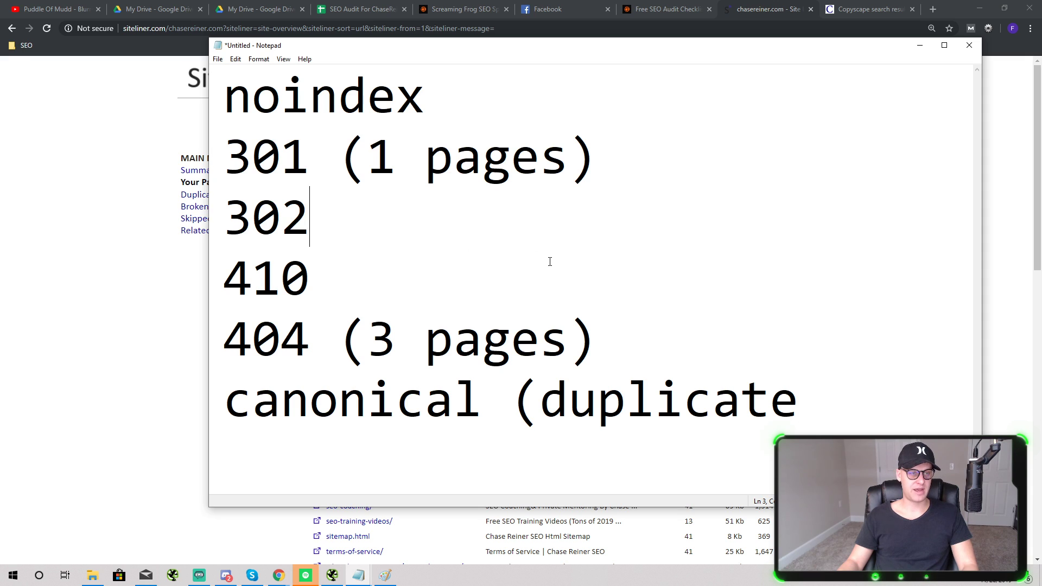
pyautogui.moveTo(350, 209); pyautogui.dragTo(201, 210)
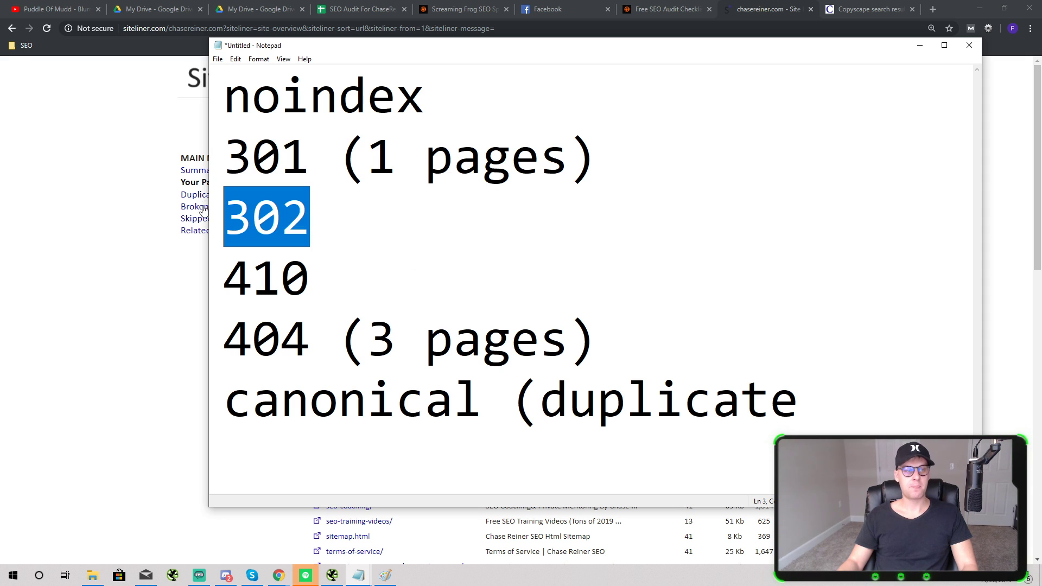
pyautogui.click(346, 208)
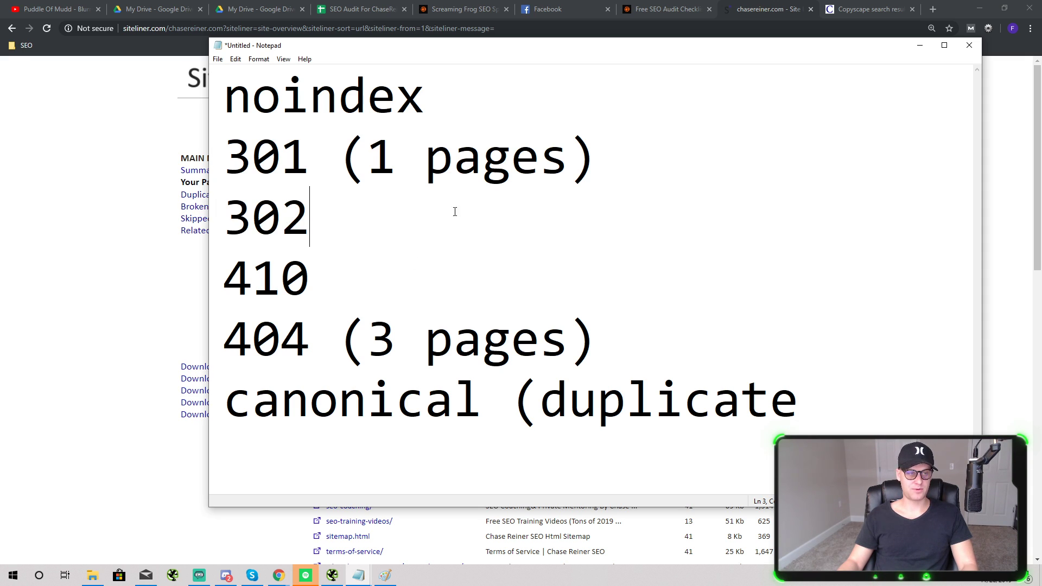
# Recap the 410 and 404 entries of the list by highlighting each line.
pyautogui.moveTo(349, 270); pyautogui.dragTo(220, 271)
pyautogui.click(432, 302)
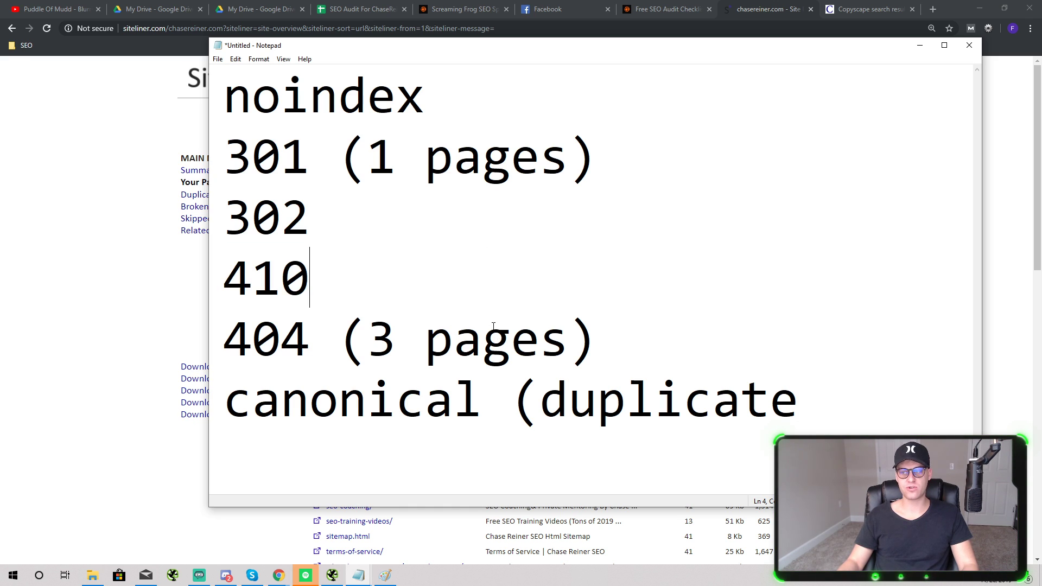
pyautogui.moveTo(597, 339); pyautogui.dragTo(220, 341)
pyautogui.click(396, 339)
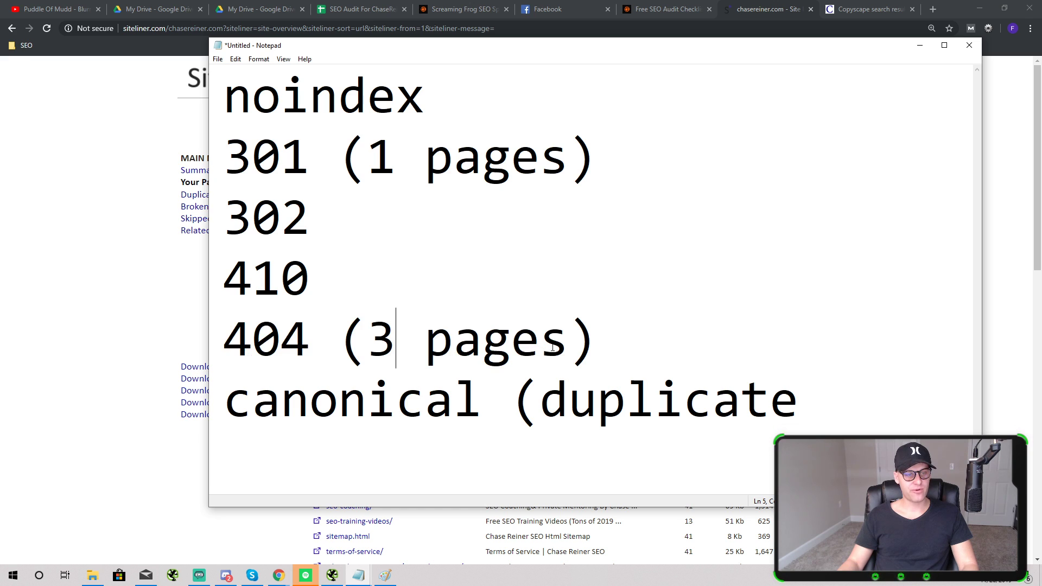
pyautogui.moveTo(611, 331); pyautogui.dragTo(223, 277)
pyautogui.click(367, 339)
pyautogui.moveTo(597, 339); pyautogui.dragTo(223, 339)
pyautogui.click(267, 337)
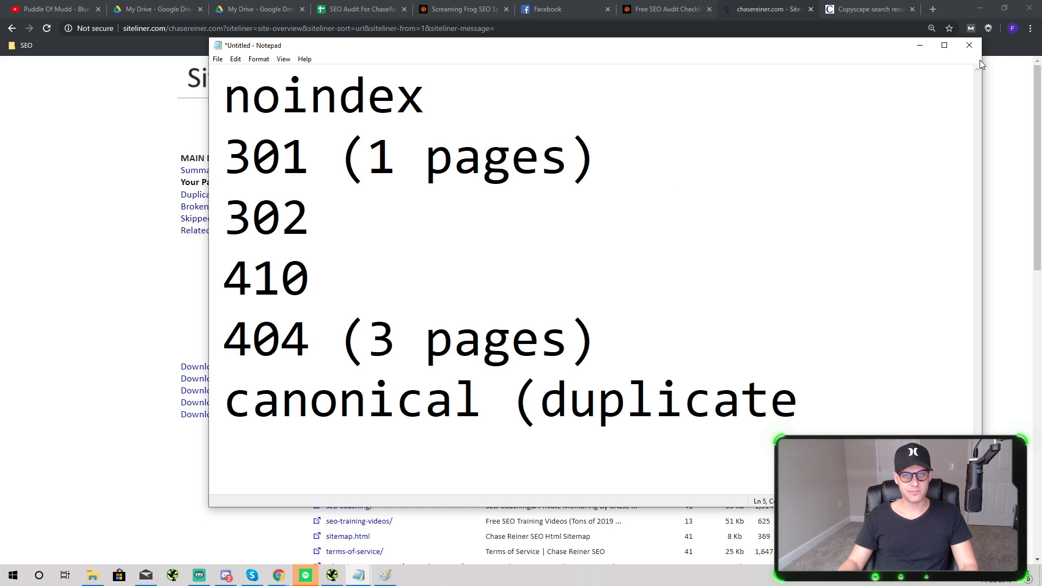
# Close the Notepad list of page-handling options and switch to the Notepad outline of the three audit phases.
pyautogui.click(969, 45)
pyautogui.click(539, 288)
pyautogui.hotkey('alt', 'Tab')
pyautogui.press('Tab')
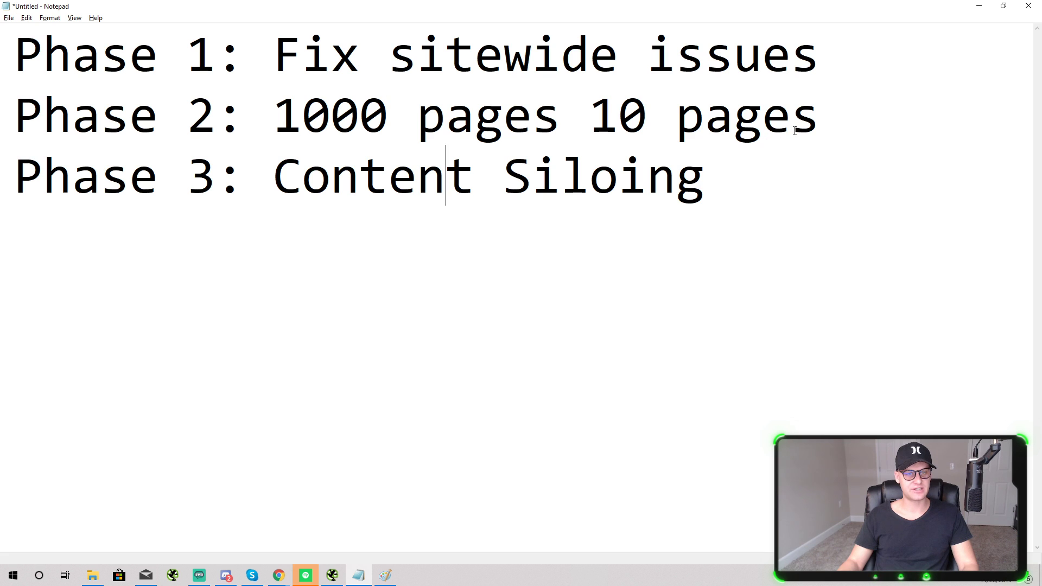
# Highlight the Phase 2 text "1000 pages 10 pages", glance at the Siteliner page list and return to the outline.
pyautogui.moveTo(821, 118); pyautogui.dragTo(274, 117)
pyautogui.click(274, 117)
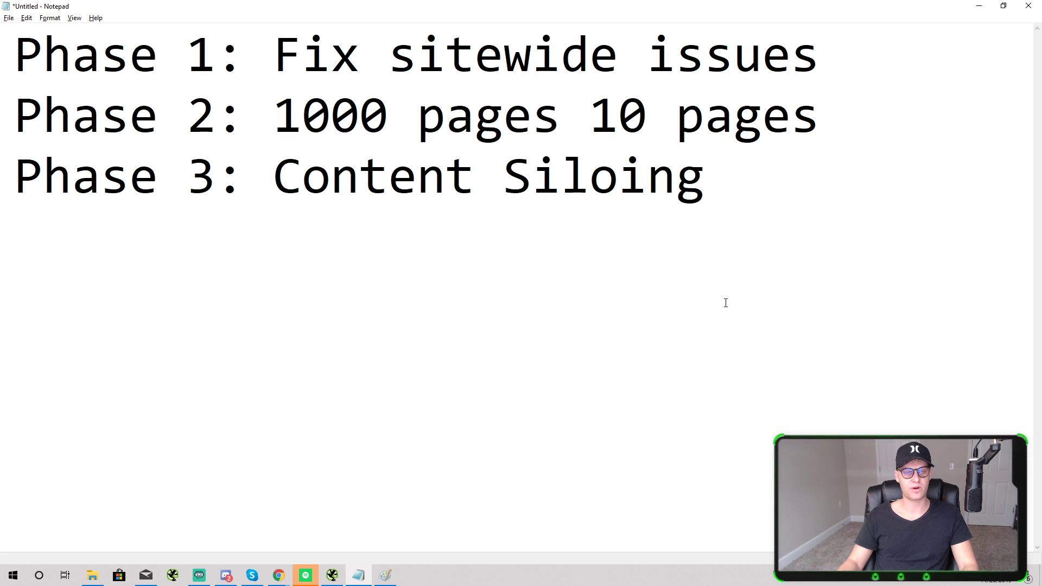
pyautogui.hotkey('alt', 'Tab')
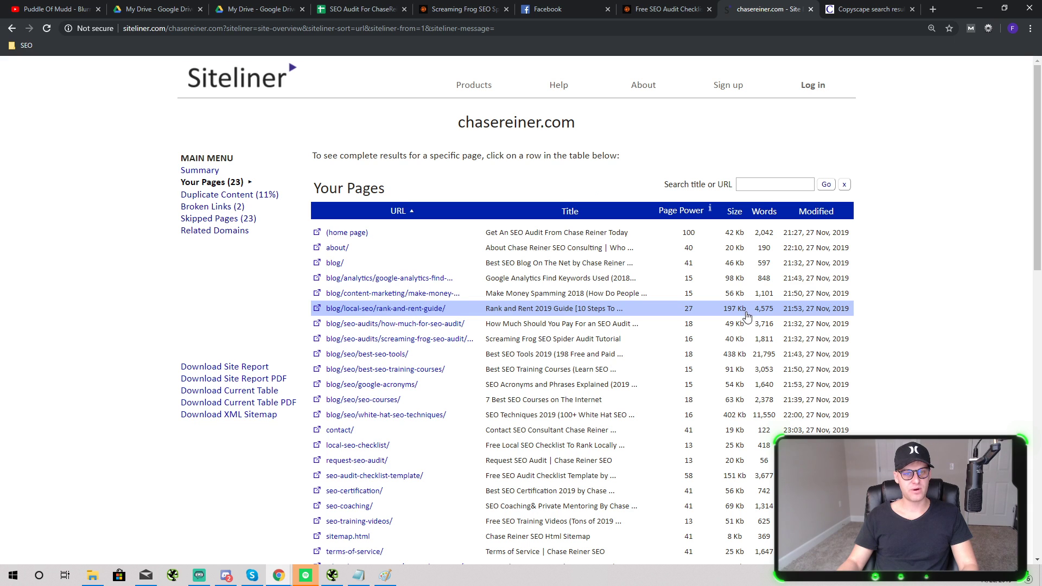
pyautogui.hotkey('alt', 'Tab')
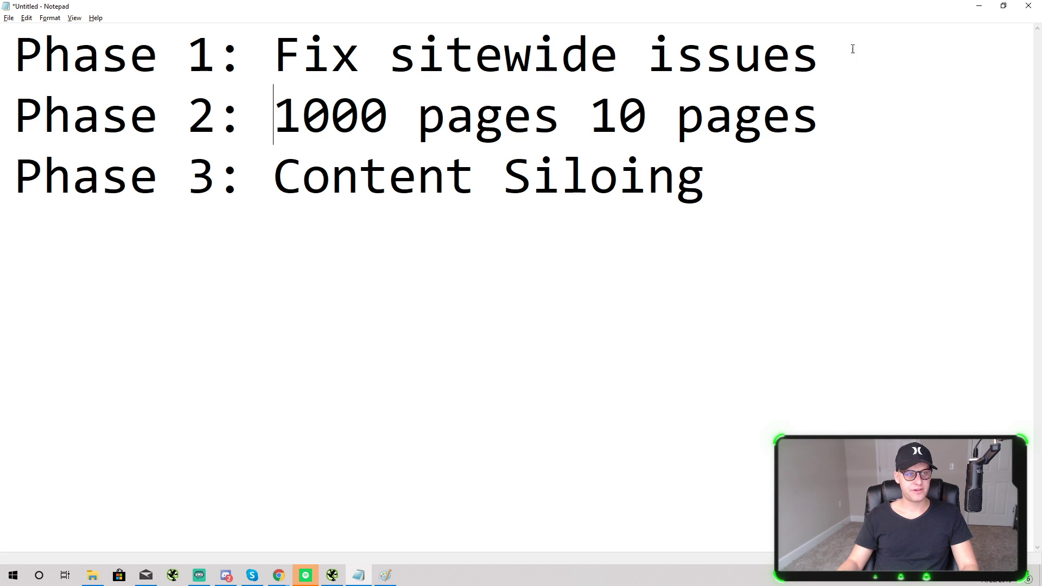
# Point out the Phase 1 and Phase 2 lines of the outline, and switch back to the Siteliner page list.
pyautogui.moveTo(856, 46)
pyautogui.mouseDown()
pyautogui.moveTo(269, 51)
pyautogui.moveTo(849, 51)
pyautogui.mouseUp()
pyautogui.click(246, 51)
pyautogui.click(936, 74)
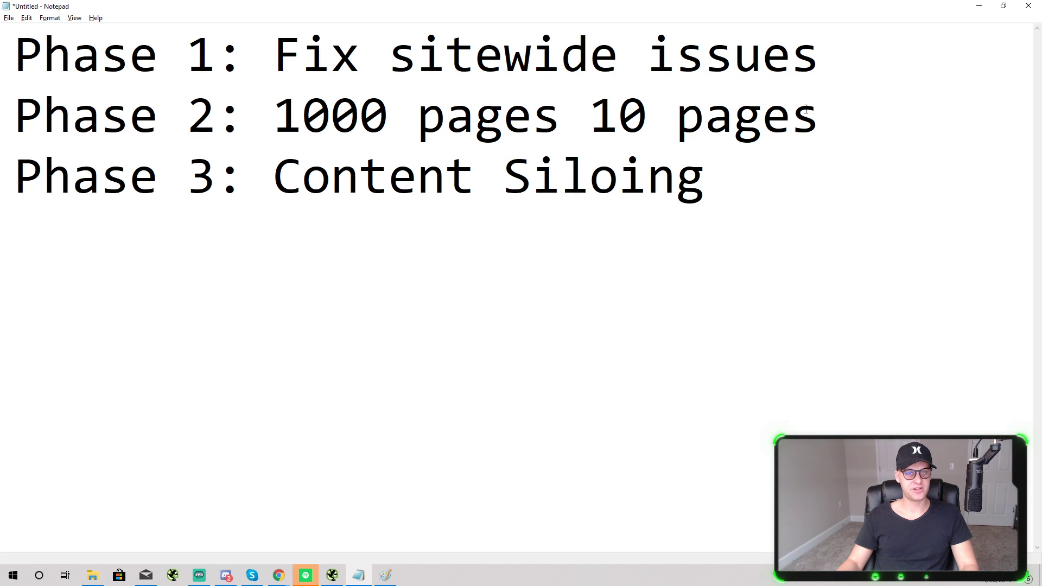
pyautogui.moveTo(257, 112); pyautogui.dragTo(921, 140)
pyautogui.click(920, 138)
pyautogui.hotkey('alt', 'Tab')
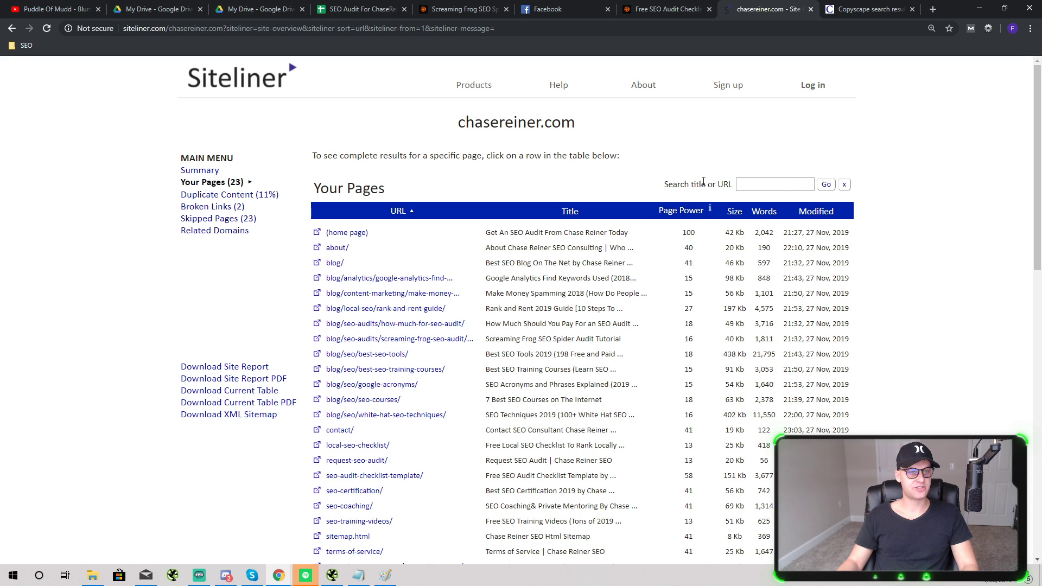
# Glance at the Phase 3 audit sheet, switch to the Screaming Frog crawl, and show the Page Titles results as a flat list.
pyautogui.hotkey('ctrl', '4')
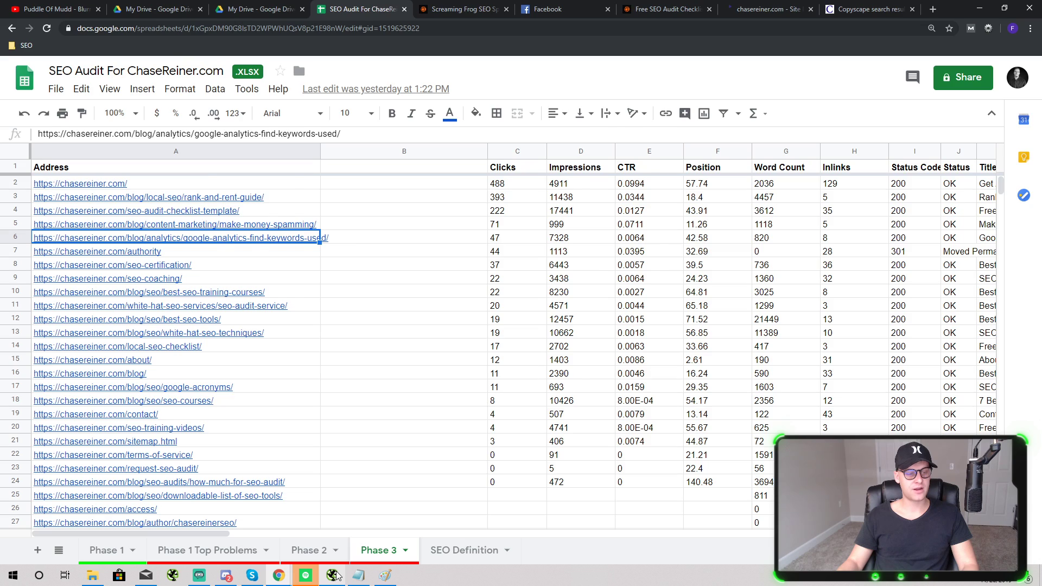
pyautogui.hotkey('alt', 'Tab')
pyautogui.click(284, 19)
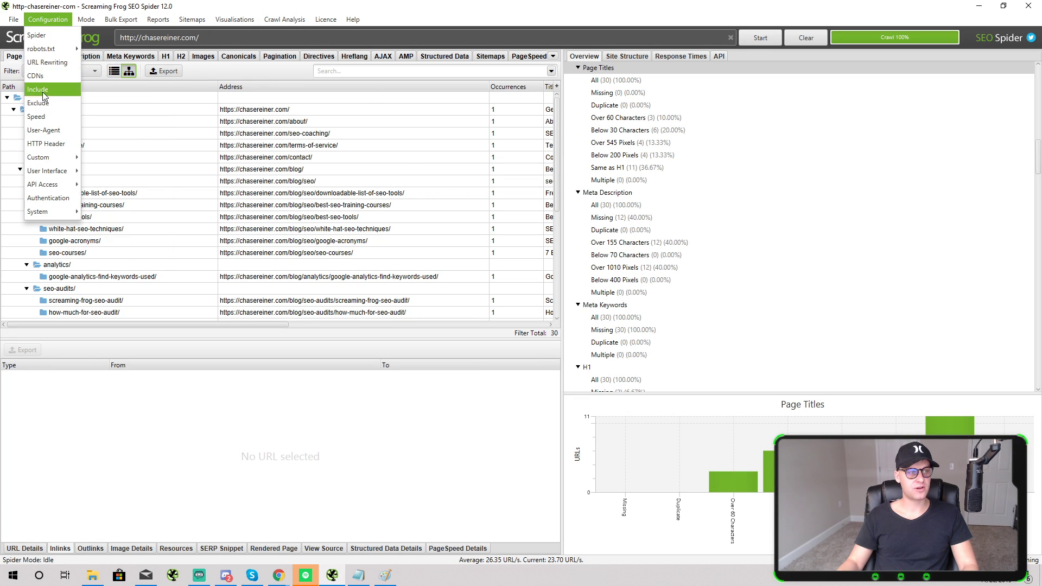
pyautogui.click(46, 72)
pyautogui.click(47, 73)
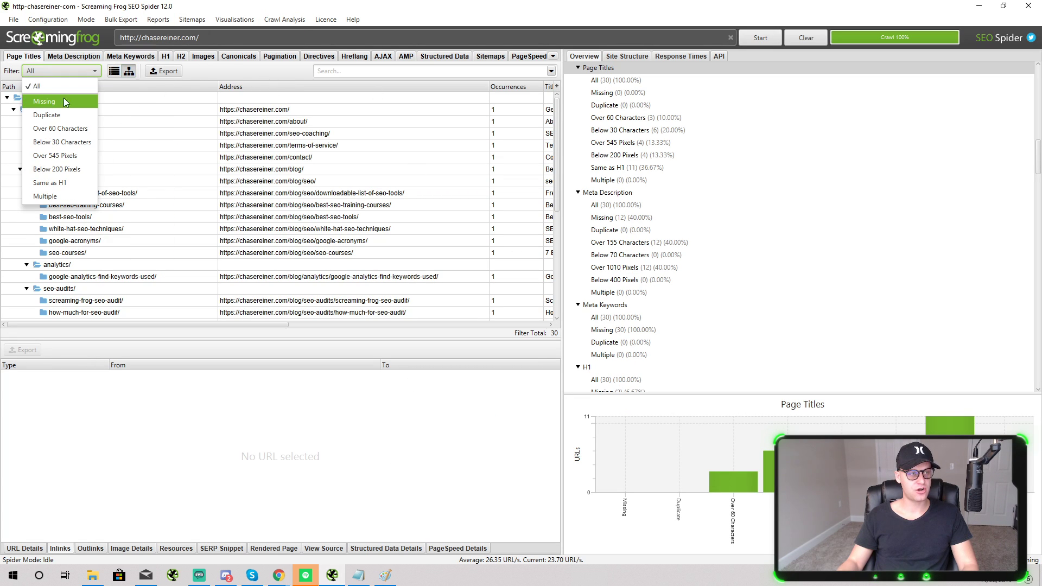
pyautogui.click(44, 74)
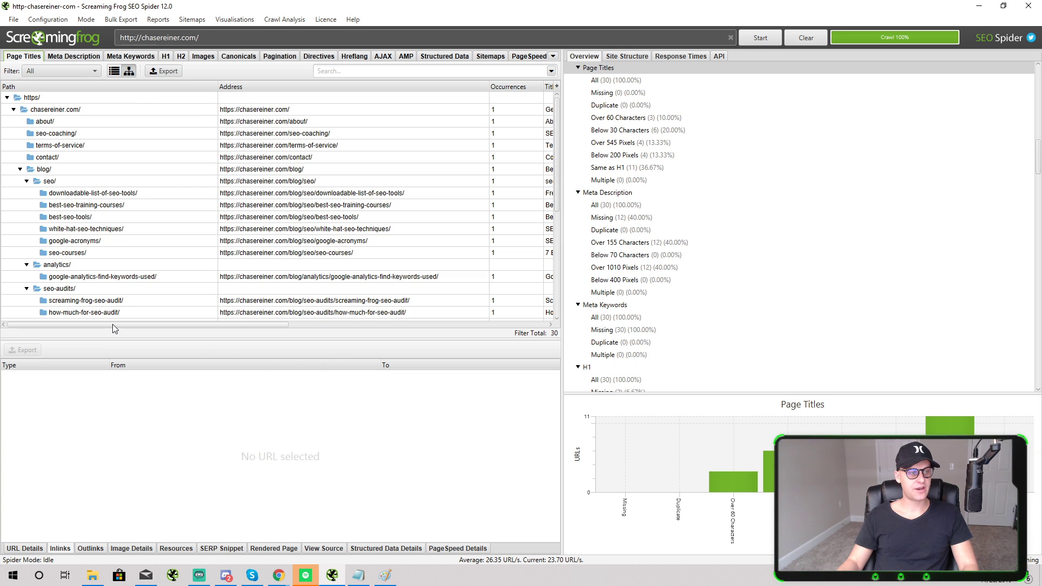
pyautogui.click(116, 73)
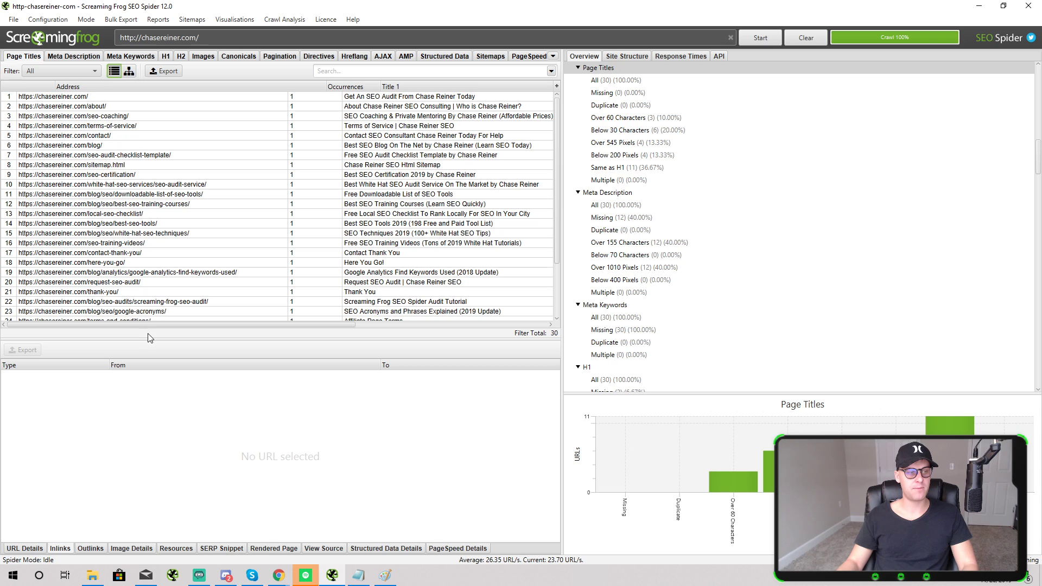
# Open the Google Analytics API access settings and connect the first existing account.
pyautogui.click(38, 24)
pyautogui.moveTo(63, 192)
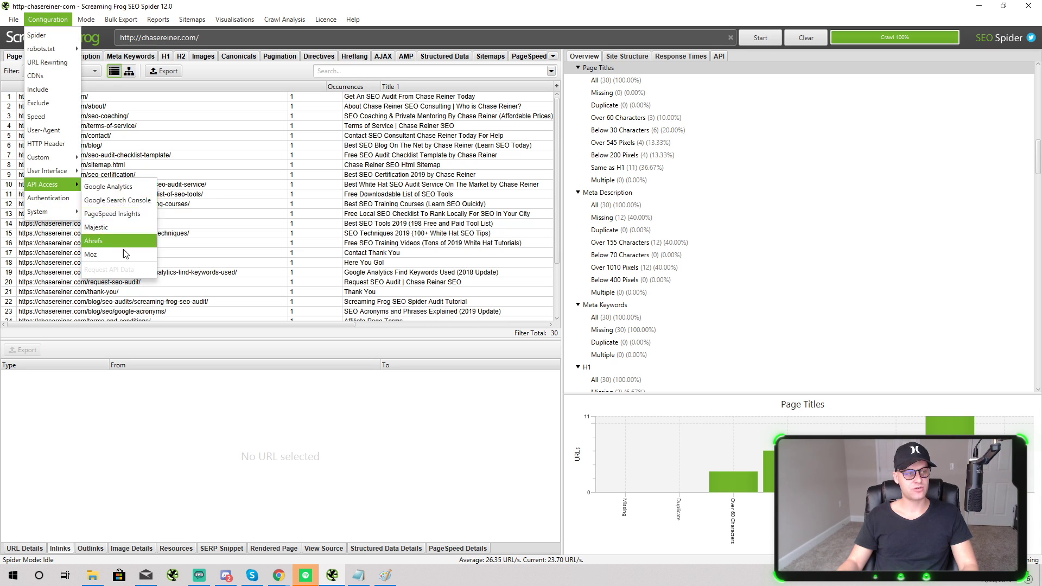
pyautogui.click(106, 187)
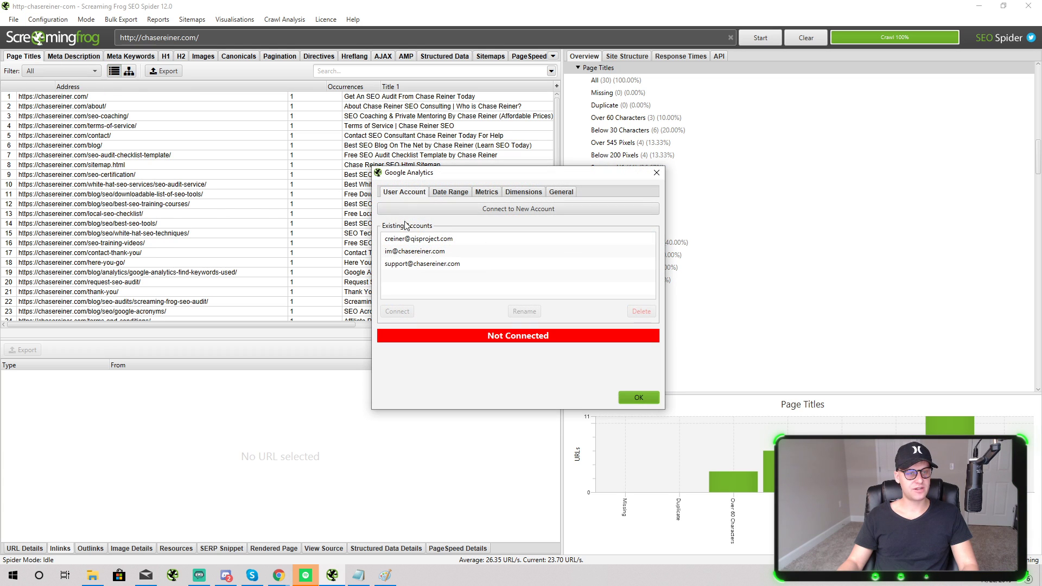
pyautogui.click(437, 238)
pyautogui.doubleClick(437, 239)
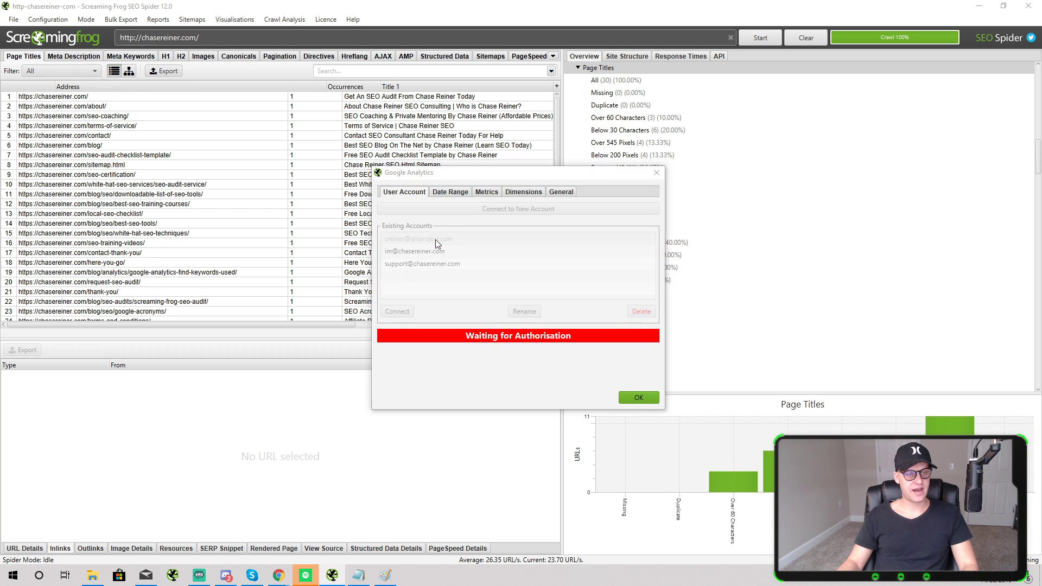
pyautogui.click(494, 262)
pyautogui.click(441, 257)
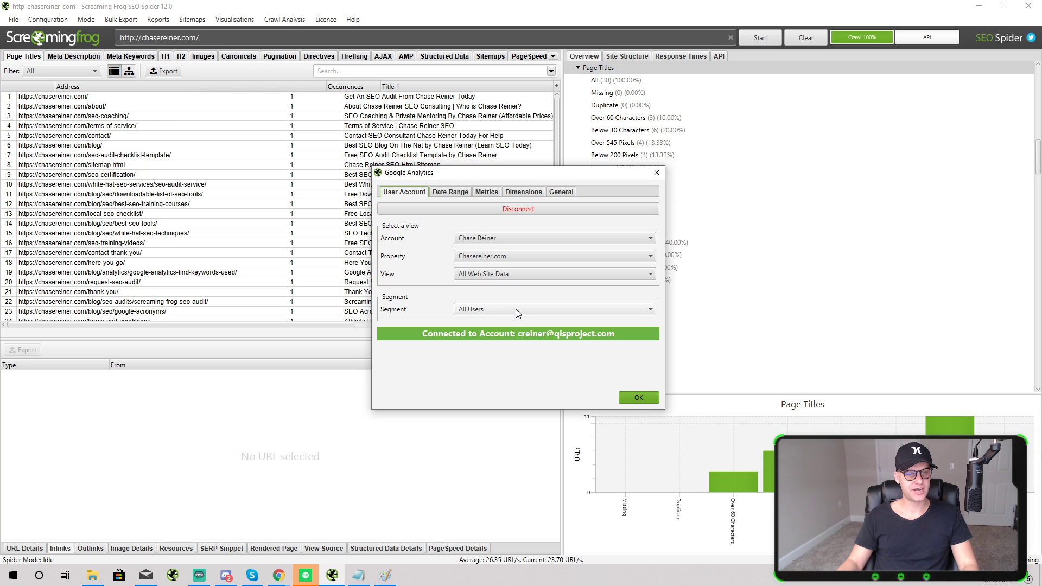
# Review the Google Analytics date range and metric groups, expanding Goals to examine the individual goal completion metrics.
pyautogui.click(468, 192)
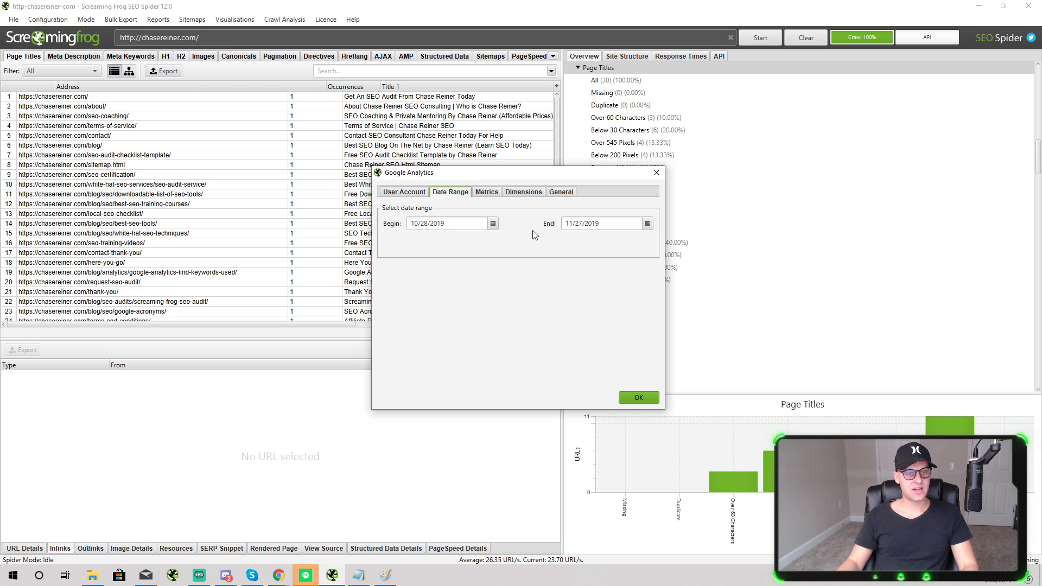
pyautogui.click(486, 192)
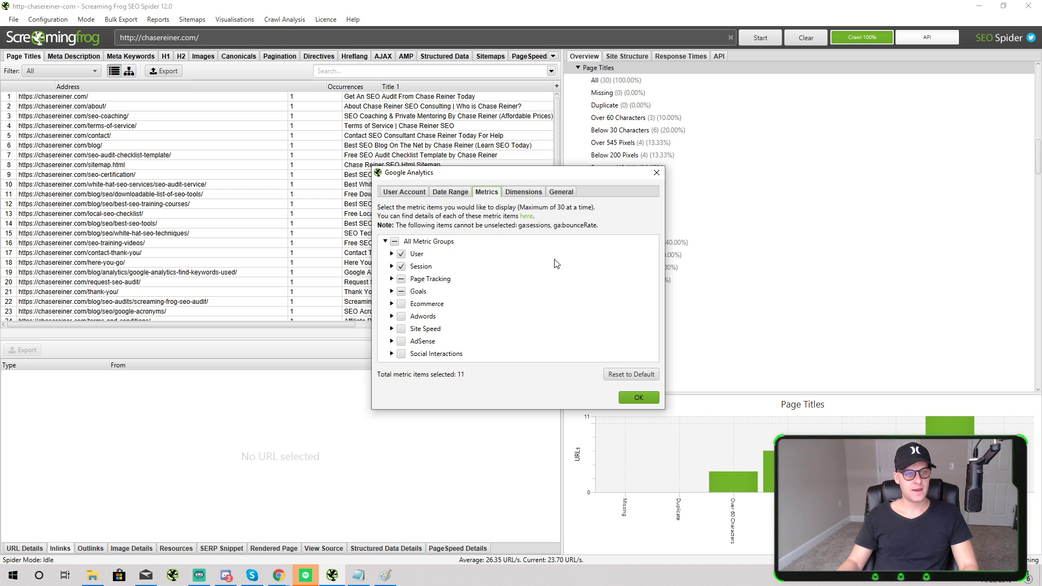
pyautogui.click(391, 291)
pyautogui.scroll(-3, 516, 312)
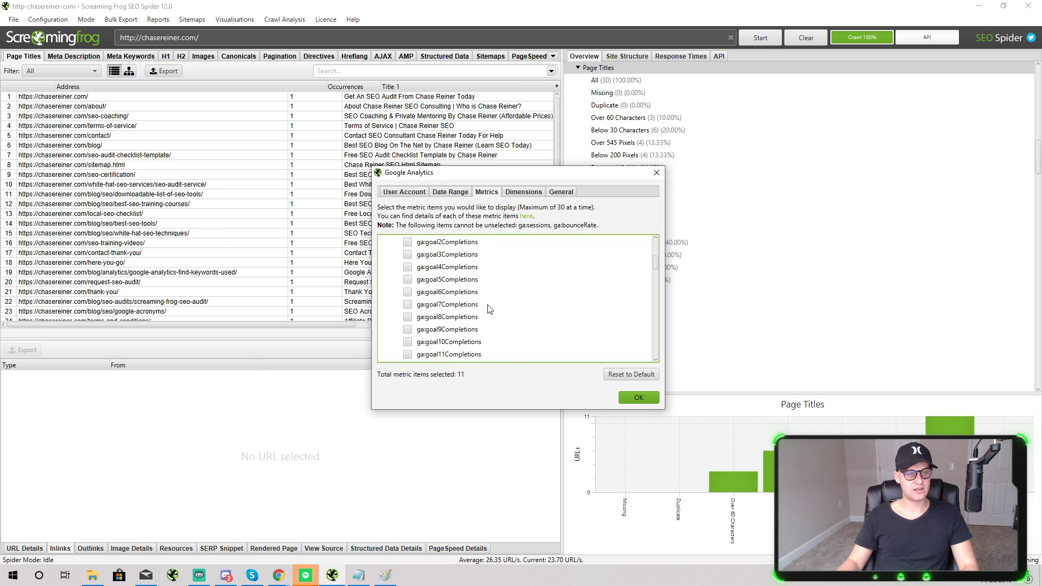
pyautogui.scroll(1, 461, 293)
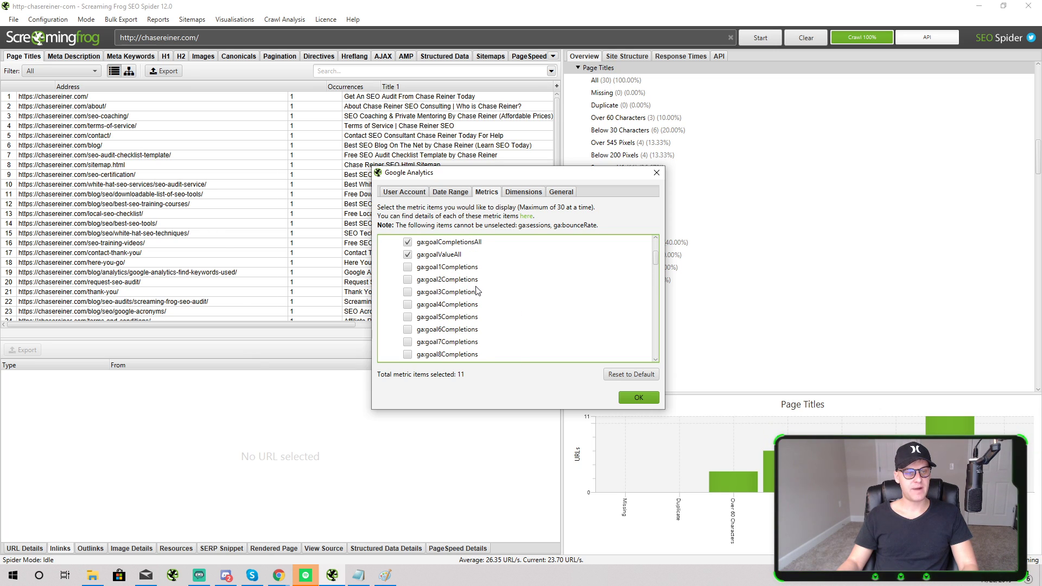
# Switch to Chrome, open Google Analytics in a new tab, and change to the Google account that holds the Chasereiner.com property.
pyautogui.hotkey('alt', 'Tab')
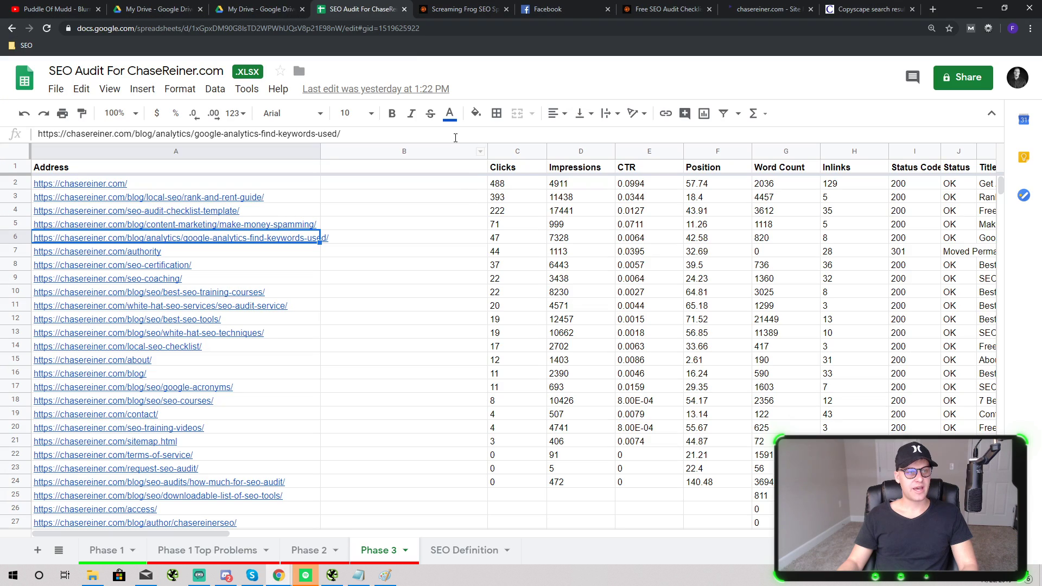
pyautogui.click(906, 6)
pyautogui.click(932, 10)
pyautogui.write('analytics.google.com/analytics/web/#/report-home/a113135340w168567953p168659740')
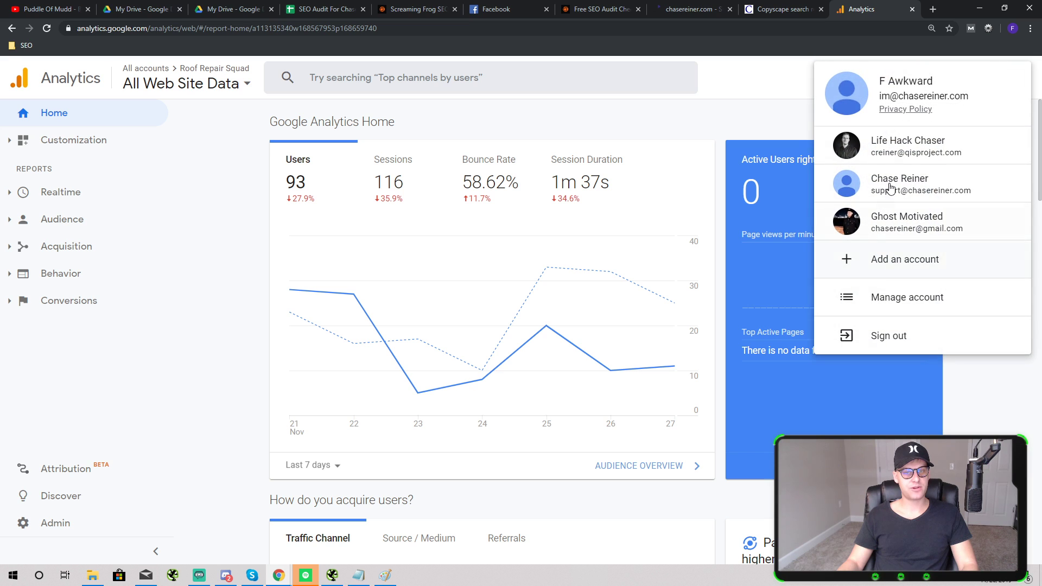
pyautogui.click(868, 135)
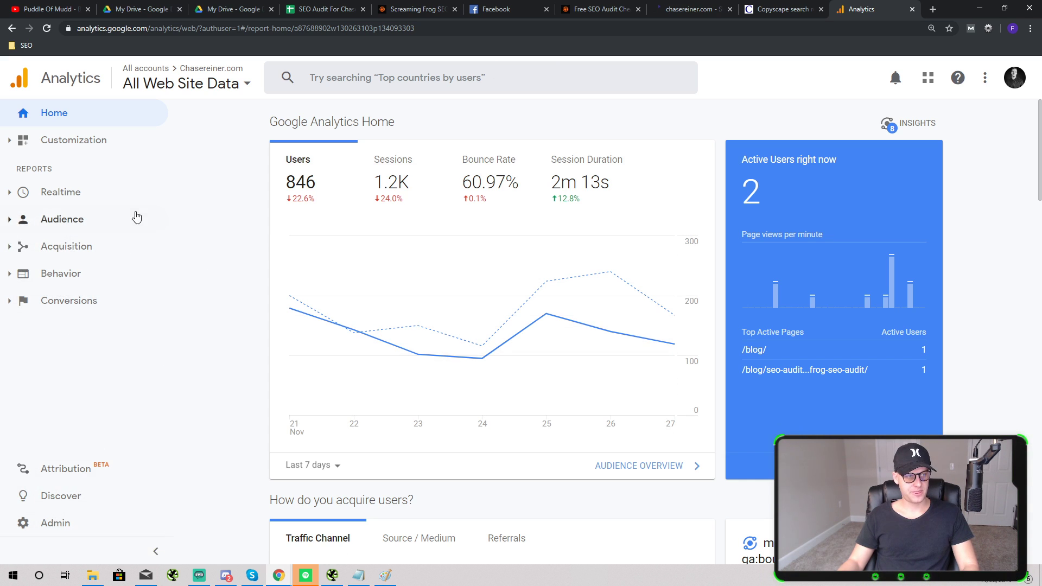
# Look through the Acquisition reports list and open the Goals list in the Chasereiner.com view's admin settings.
pyautogui.click(123, 247)
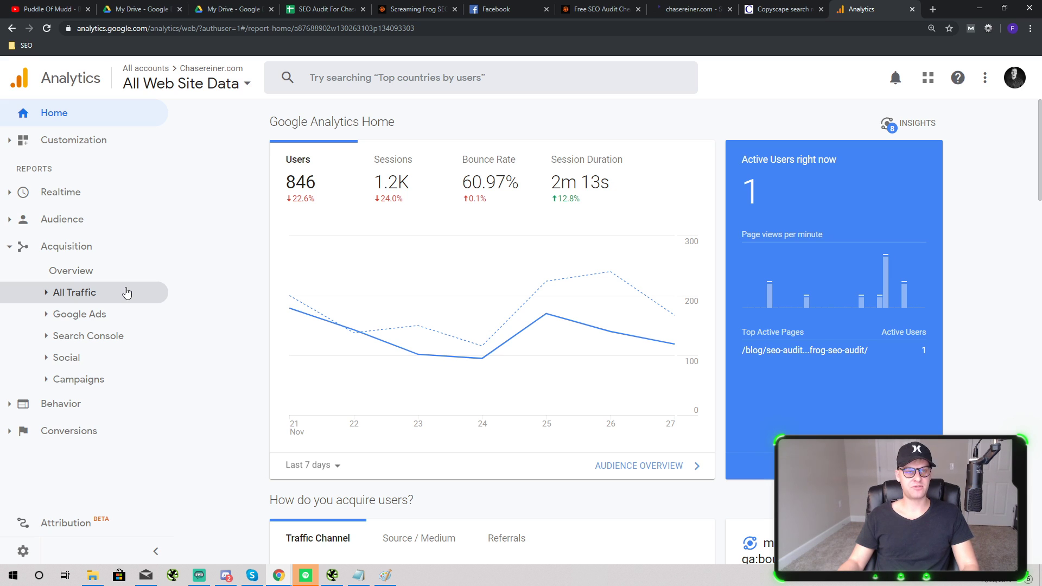
pyautogui.click(127, 293)
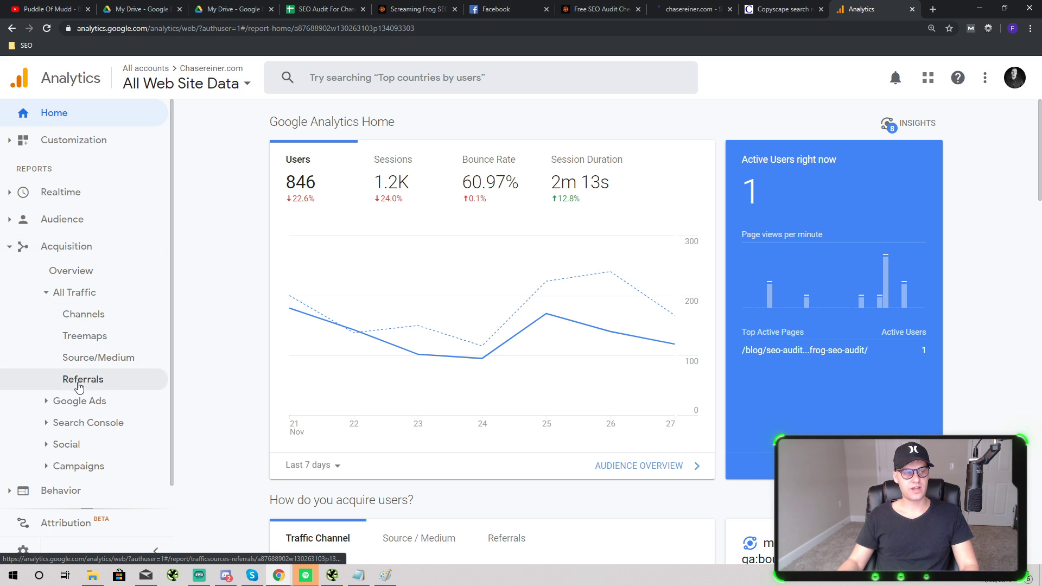
pyautogui.scroll(-1, 56, 503)
pyautogui.click(30, 560)
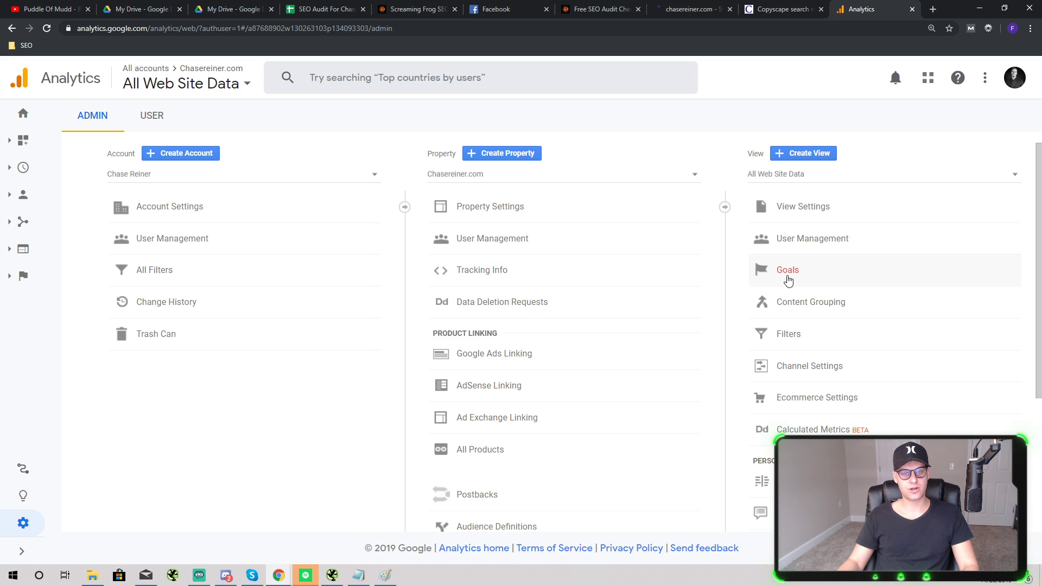
pyautogui.click(788, 281)
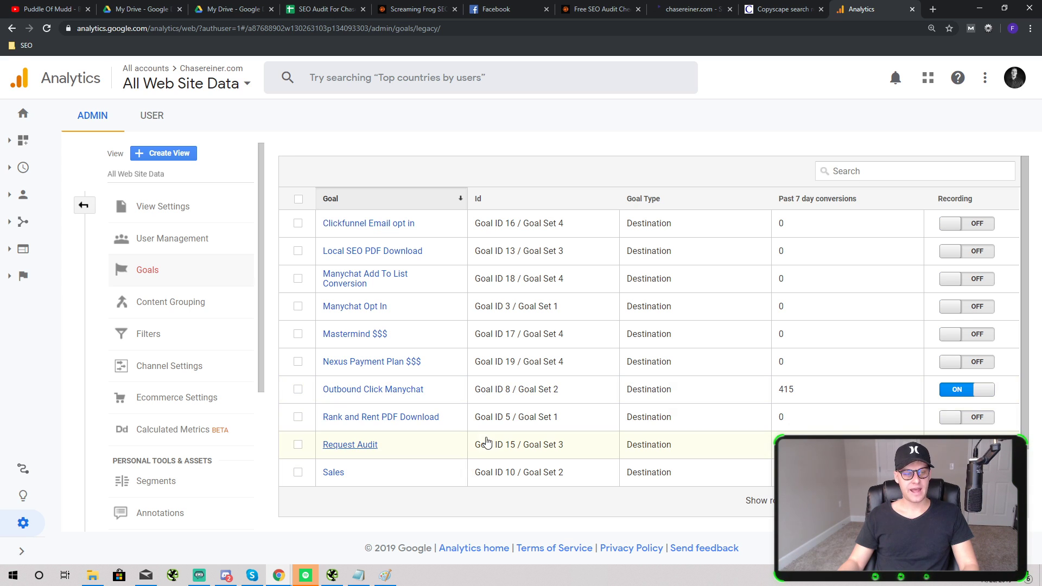
# Return to Screaming Frog's Google Analytics metrics and enable ga:goal8Completions and ga:goal15Completions.
pyautogui.hotkey('alt', 'Tab')
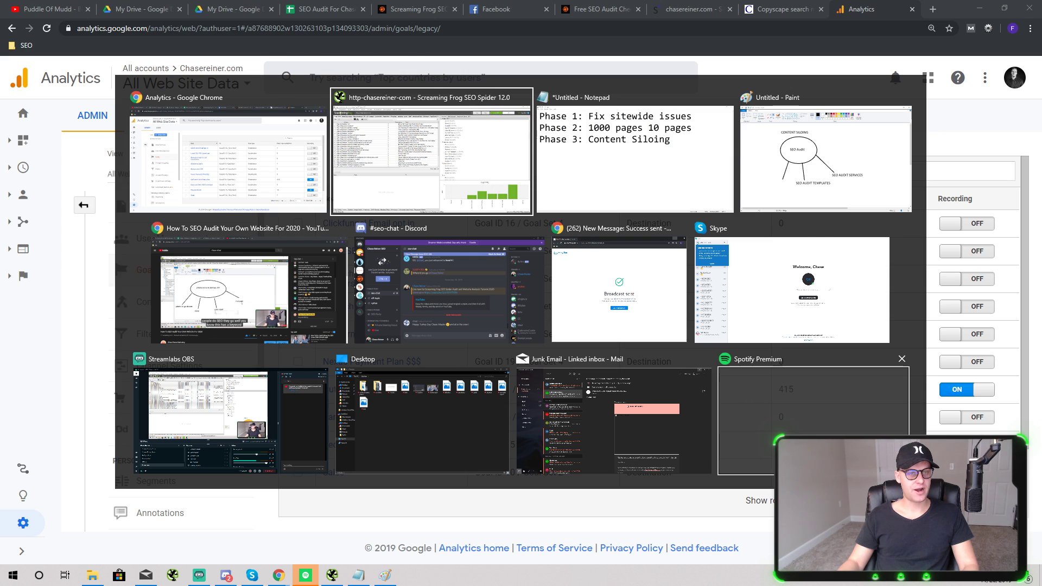
pyautogui.hotkey('alt', 'Tab')
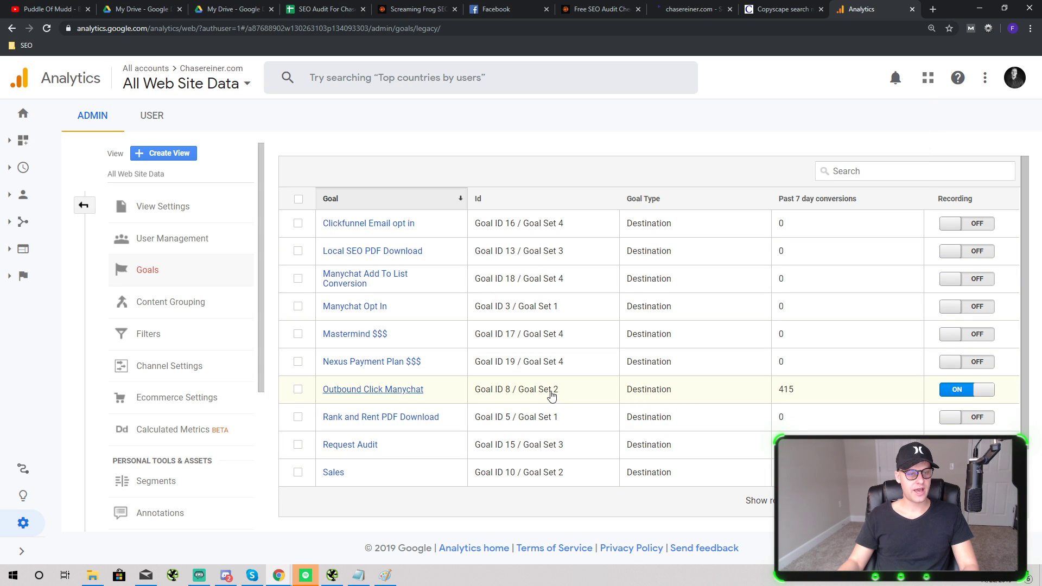
pyautogui.hotkey('alt', 'Tab')
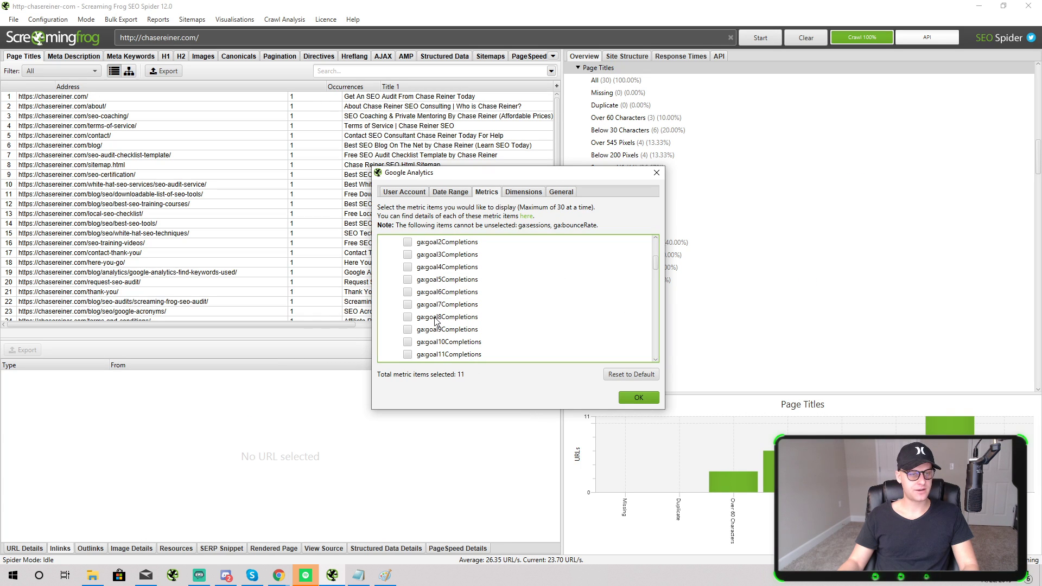
pyautogui.click(421, 316)
pyautogui.scroll(-2, 426, 317)
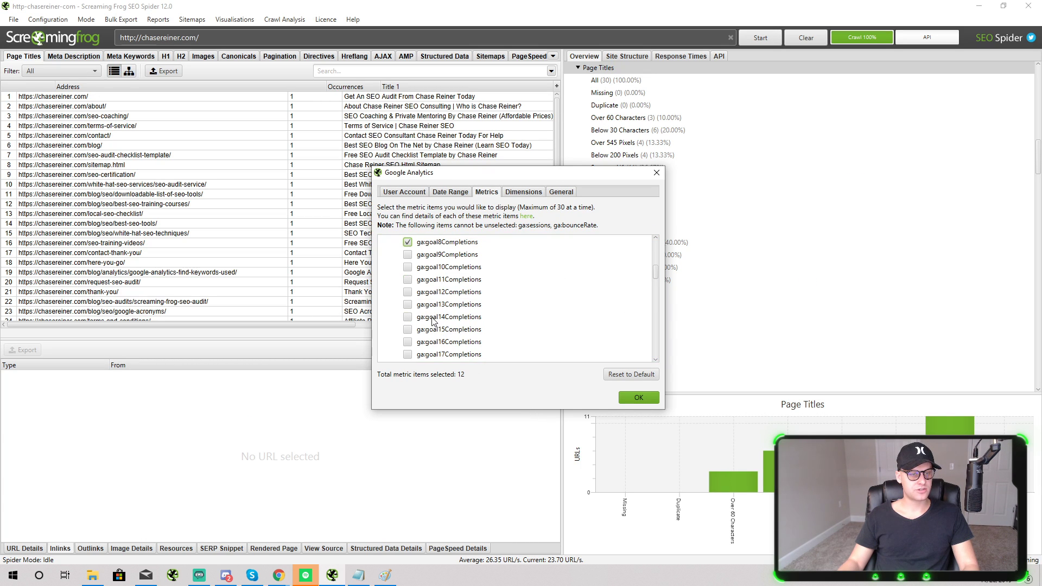
pyautogui.click(418, 330)
pyautogui.scroll(-1, 434, 325)
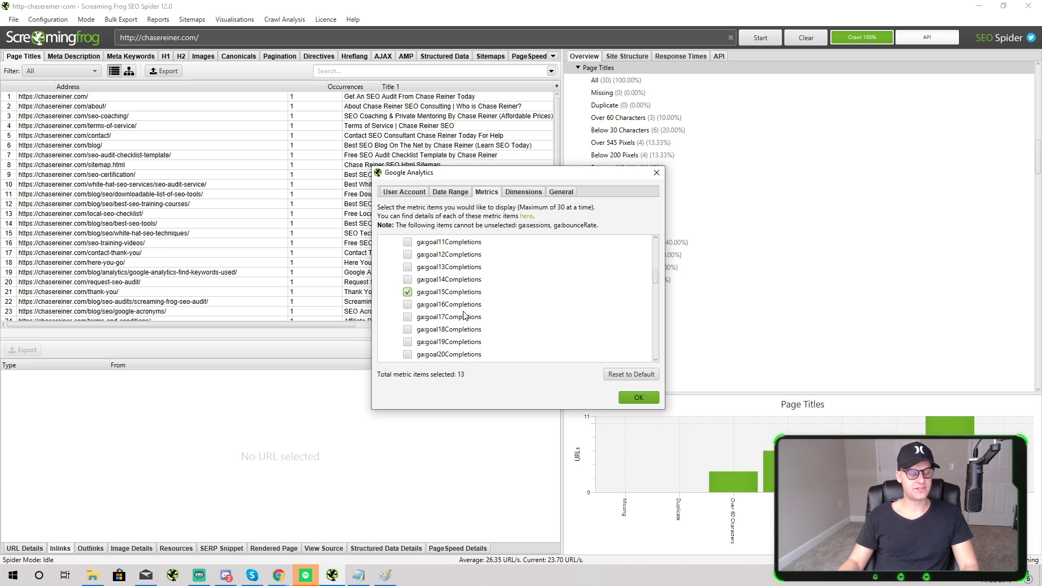
# Enable the ga:goal8ConversionRate and ga:goal15ConversionRate metrics in the Goals group.
pyautogui.scroll(-6, 473, 315)
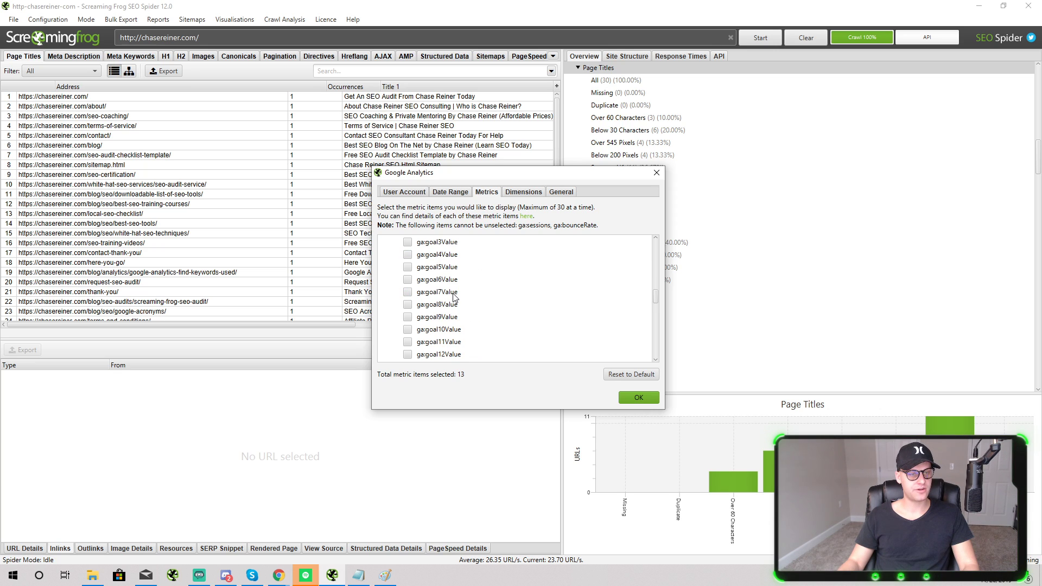
pyautogui.scroll(-4, 468, 303)
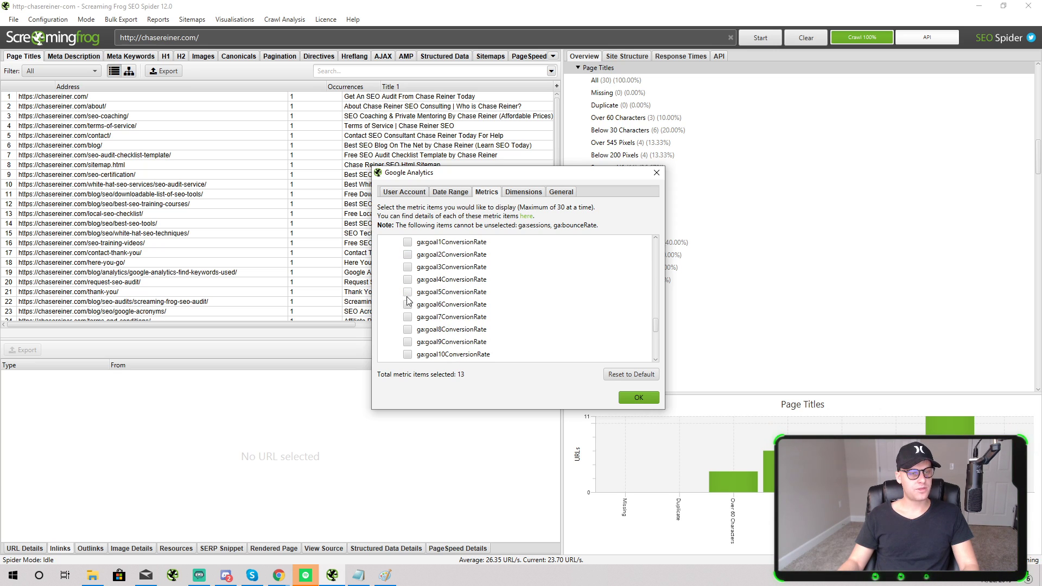
pyautogui.scroll(-2, 453, 321)
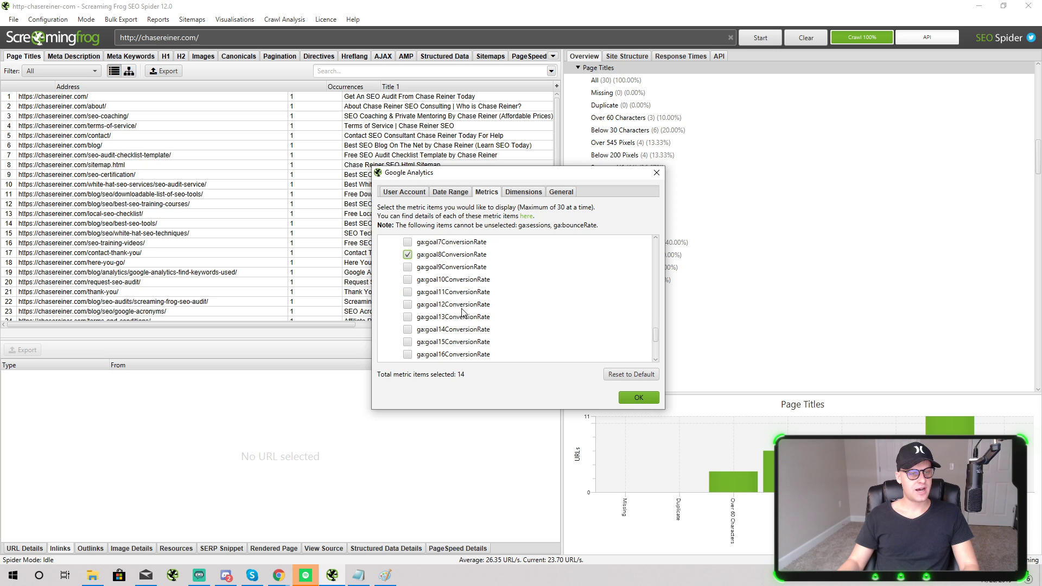
pyautogui.click(406, 343)
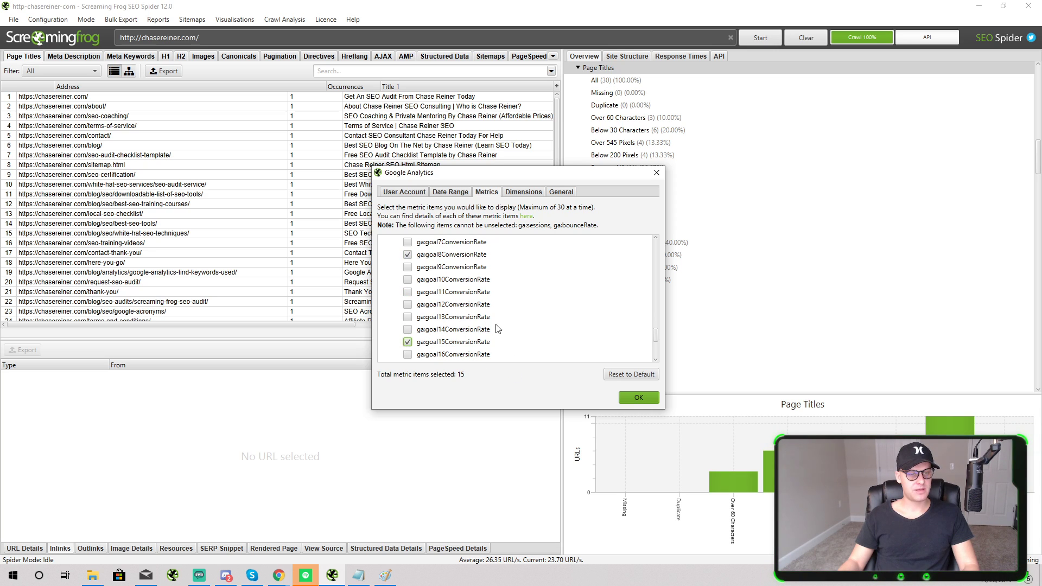
pyautogui.scroll(-3, 564, 327)
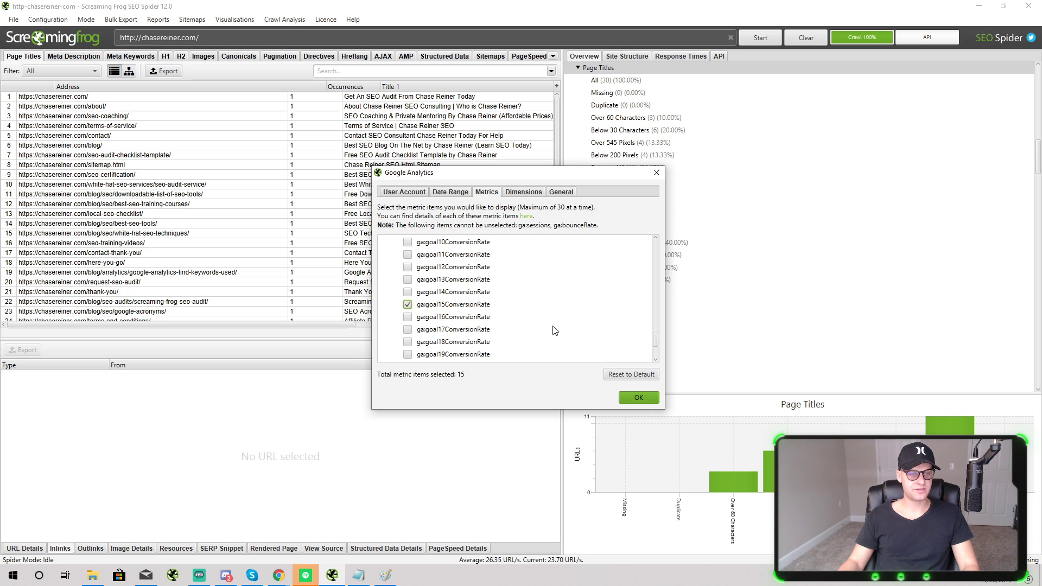
# Collapse the Goals group, expand the Page Tracking and Session metrics for review, and accept the Google Analytics settings.
pyautogui.scroll(15, 435, 341)
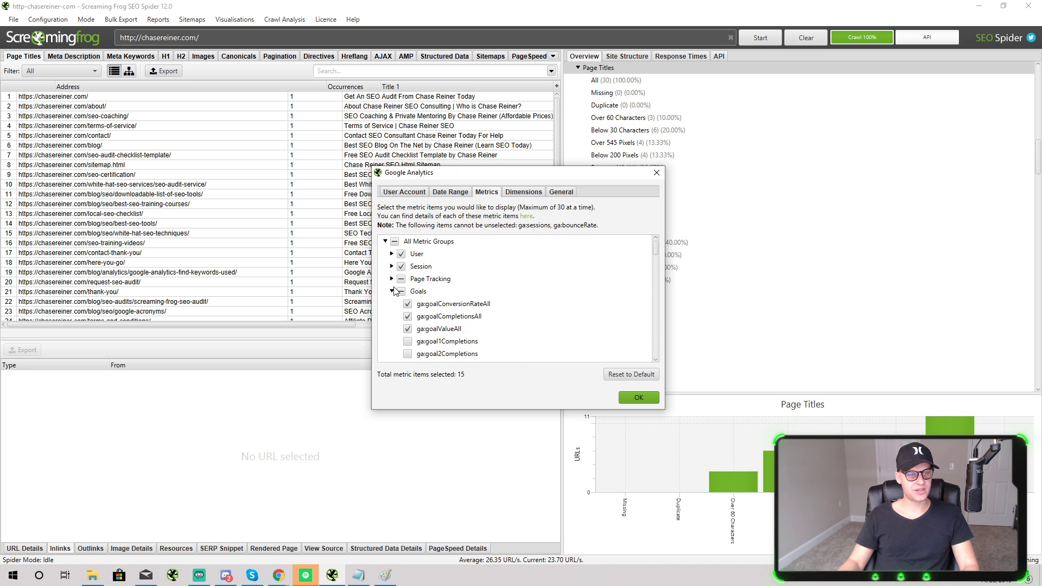
pyautogui.click(392, 291)
pyautogui.click(391, 278)
pyautogui.click(392, 266)
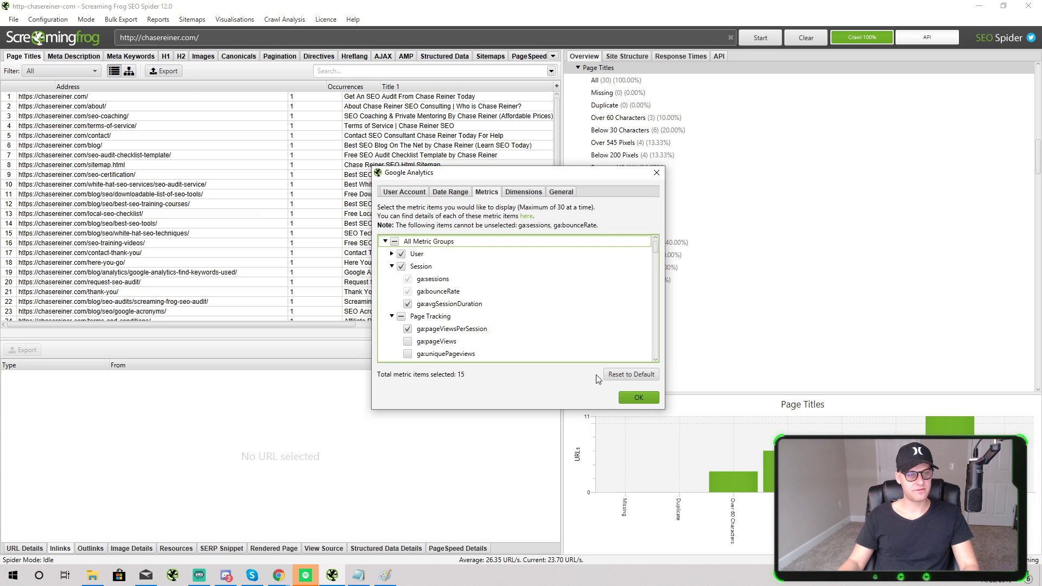
pyautogui.click(654, 402)
pyautogui.click(48, 19)
pyautogui.moveTo(61, 161)
pyautogui.moveTo(65, 186)
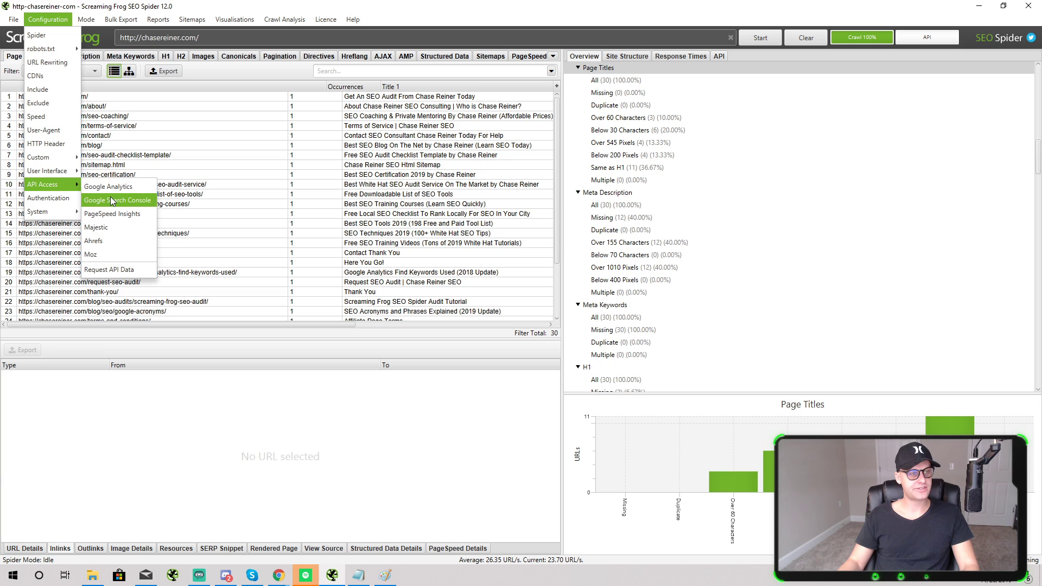
pyautogui.click(114, 200)
pyautogui.doubleClick(433, 239)
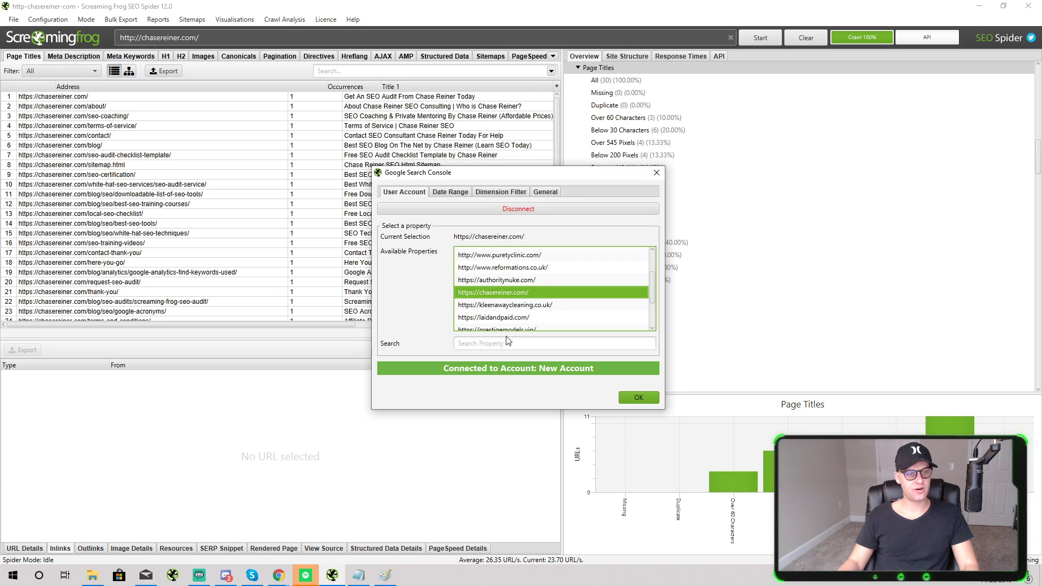
pyautogui.click(450, 191)
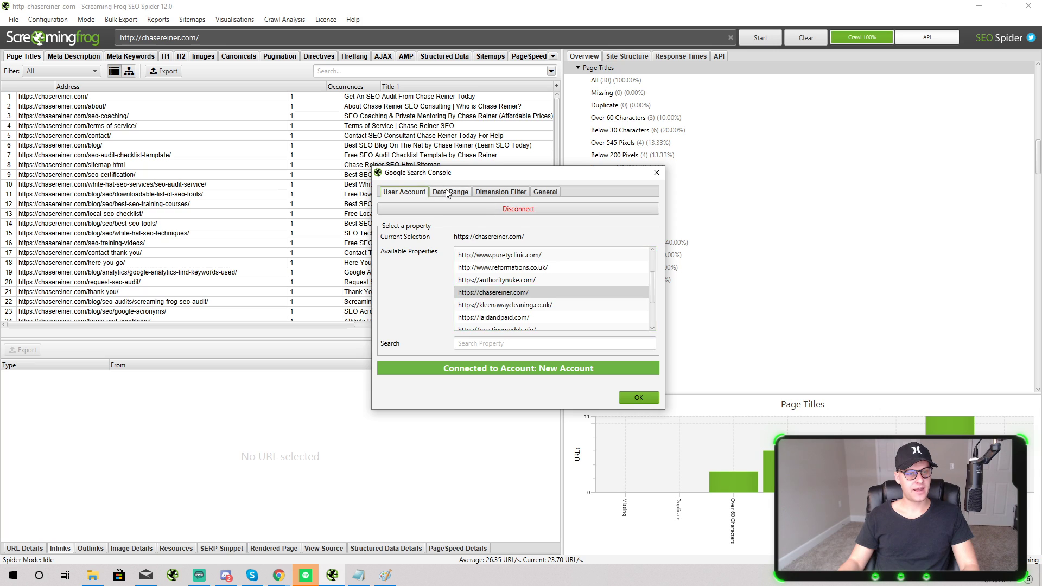
pyautogui.click(480, 192)
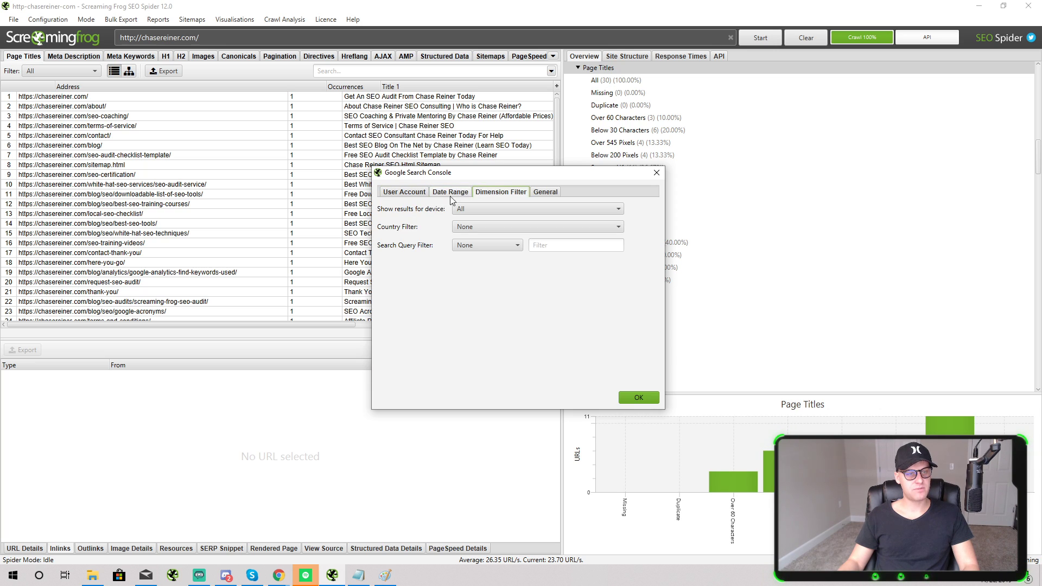
pyautogui.click(545, 192)
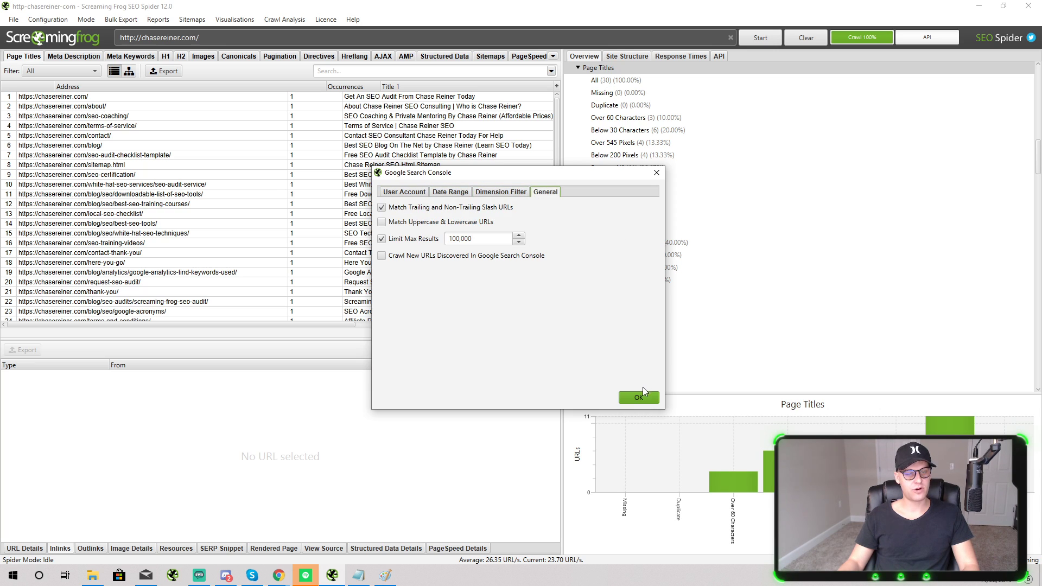
pyautogui.click(640, 397)
# Connect the Ahrefs API account with the access token already filled in and accept the settings.
pyautogui.click(48, 19)
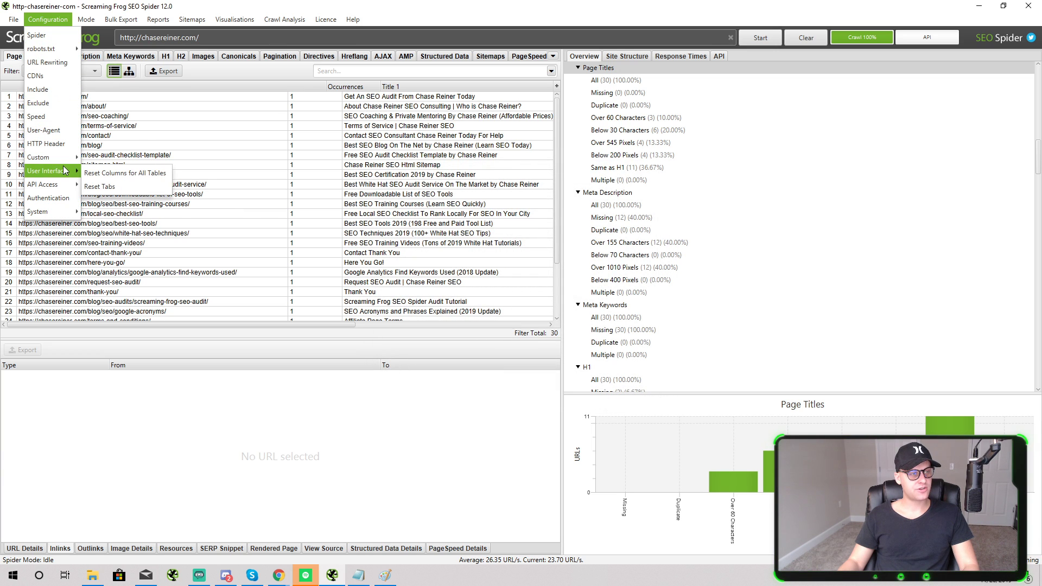
pyautogui.moveTo(51, 185)
pyautogui.click(119, 241)
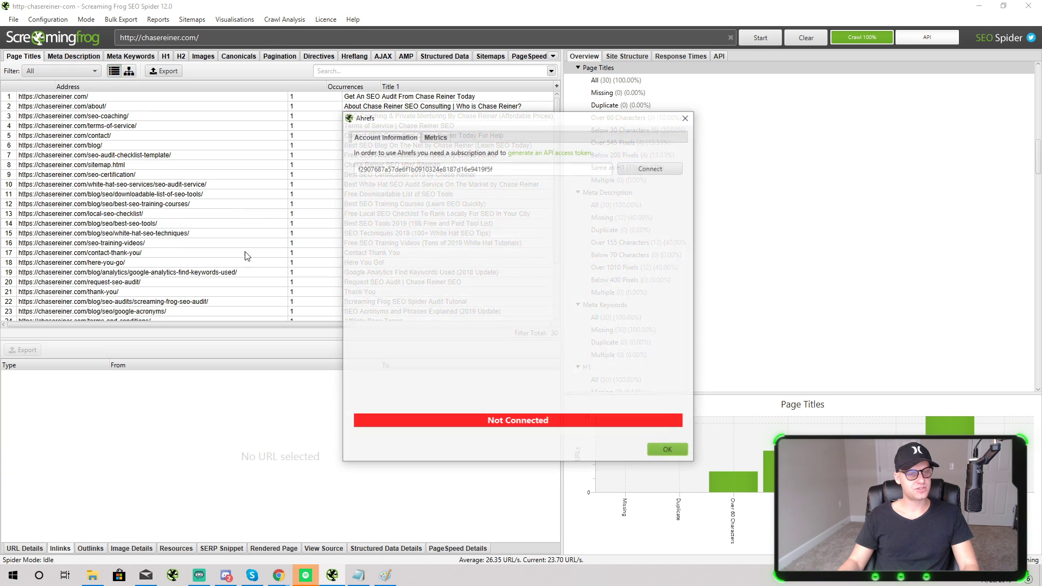
pyautogui.click(637, 171)
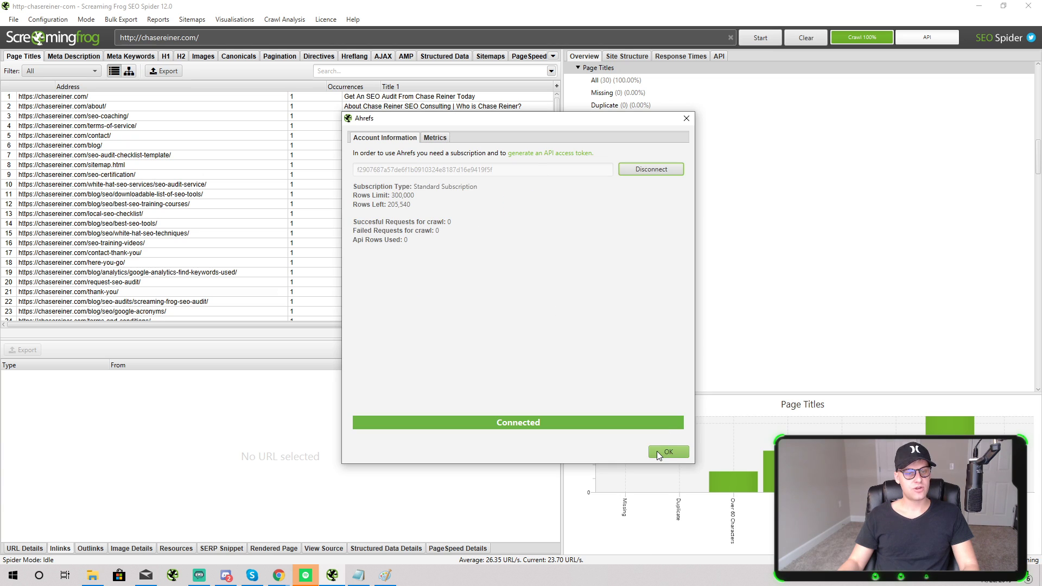
pyautogui.click(658, 452)
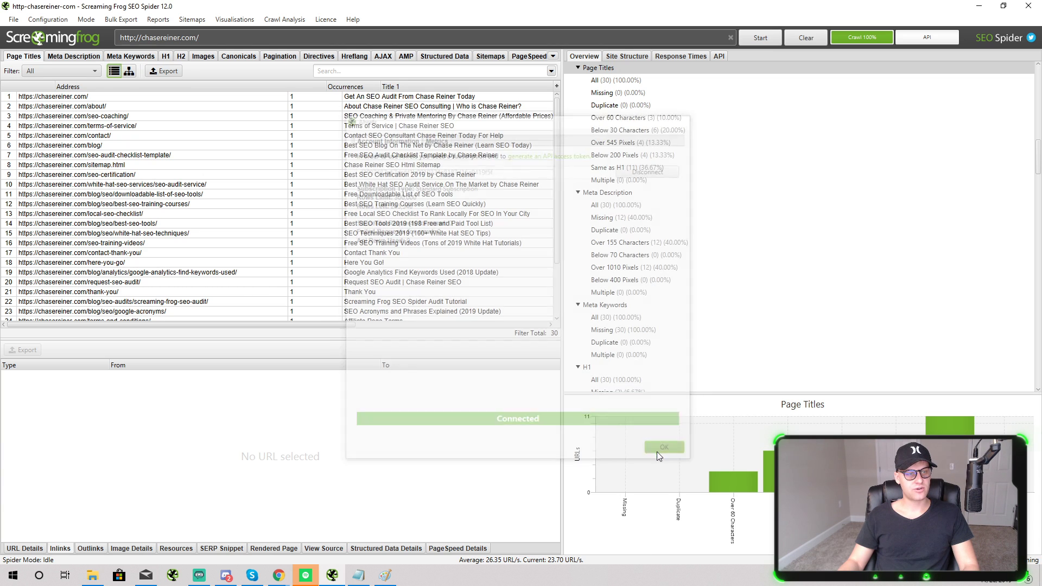
pyautogui.click(758, 37)
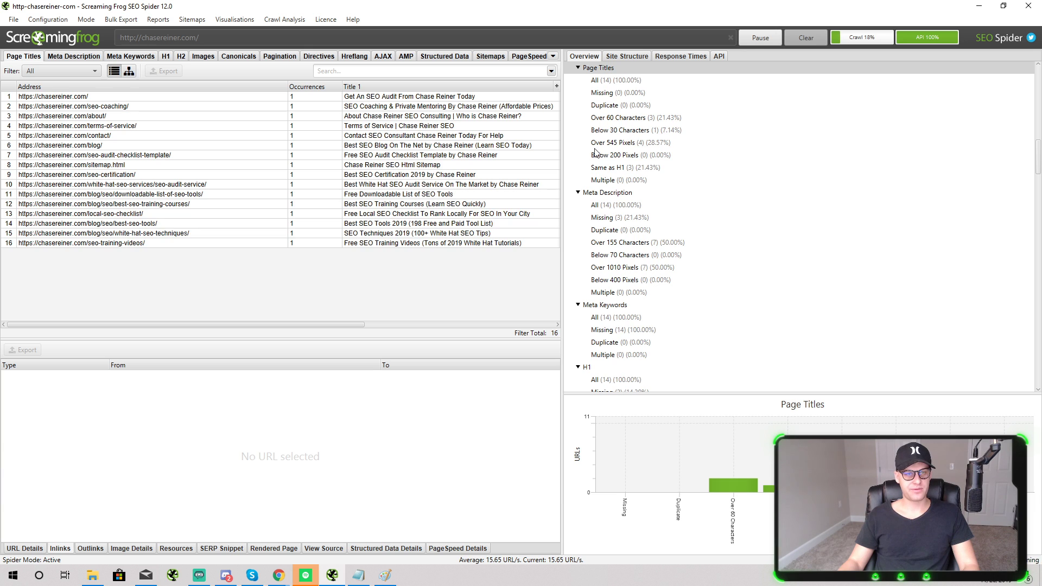
pyautogui.moveTo(564, 163); pyautogui.dragTo(851, 177)
pyautogui.scroll(-2, 202, 164)
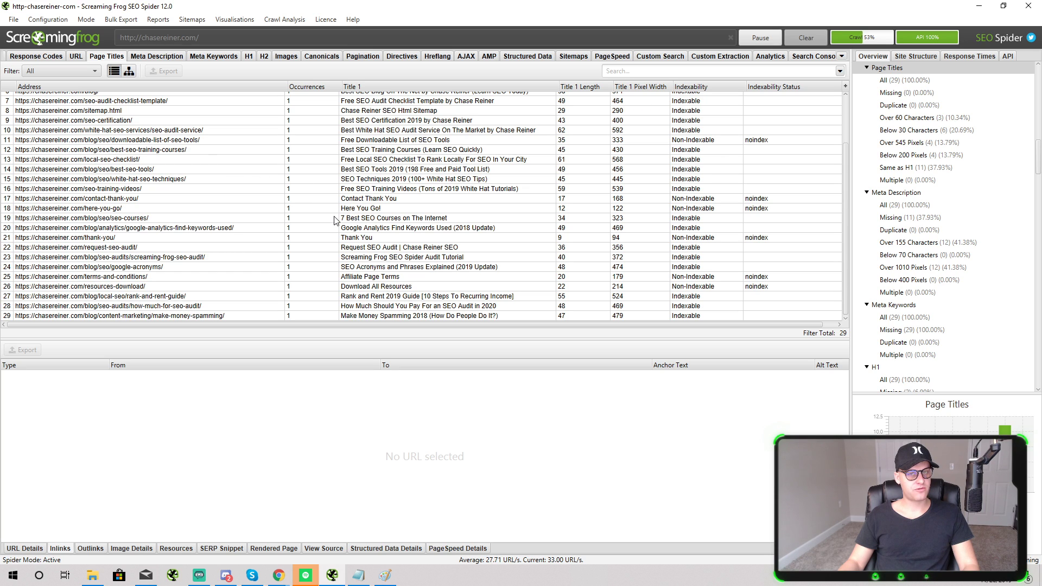
pyautogui.scroll(2, 282, 229)
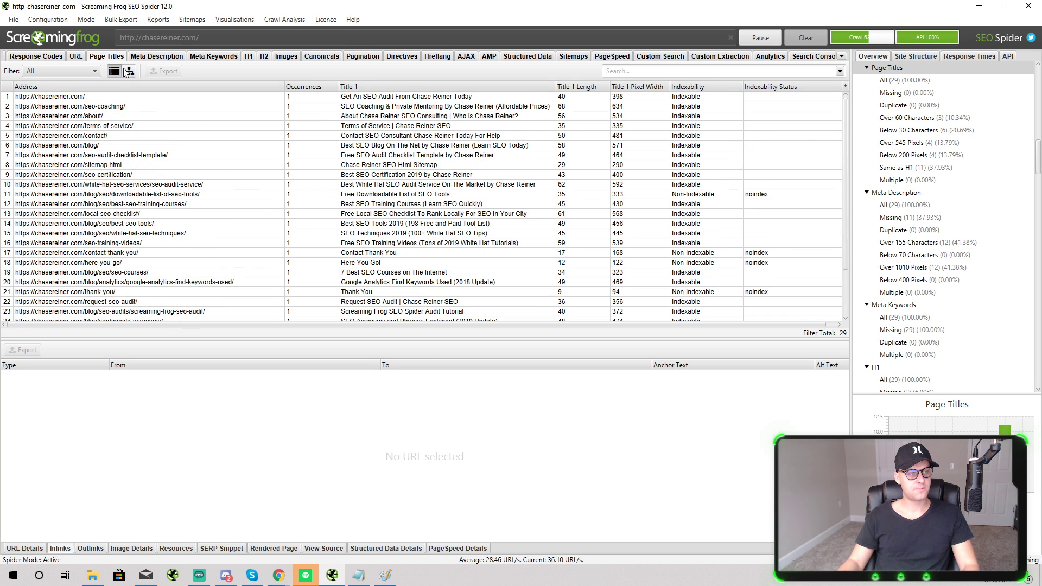
# Look through the page title filters and the H2, Response Codes and Protocol results of the crawl.
pyautogui.click(54, 70)
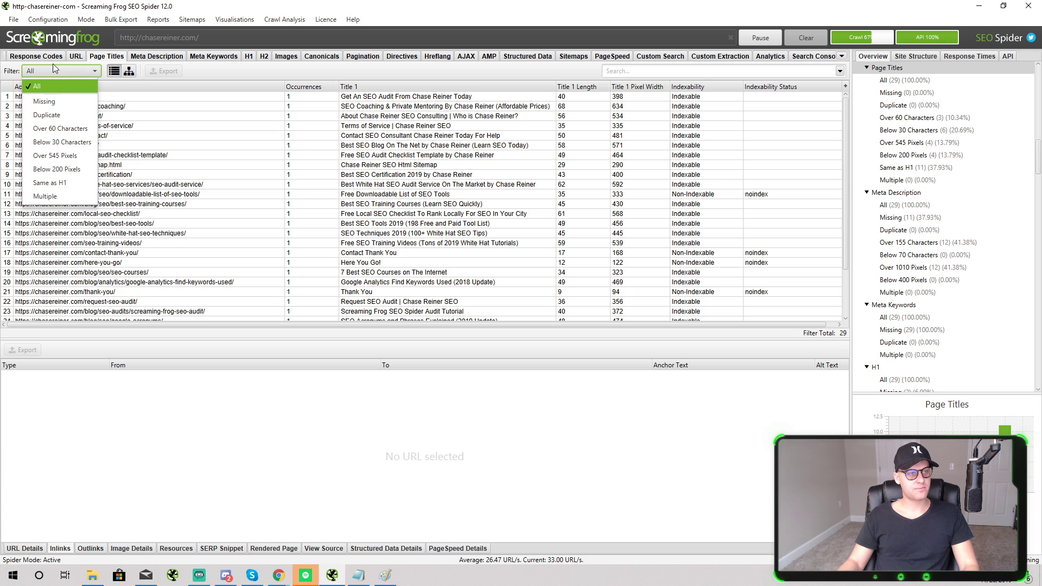
pyautogui.click(414, 74)
pyautogui.click(265, 56)
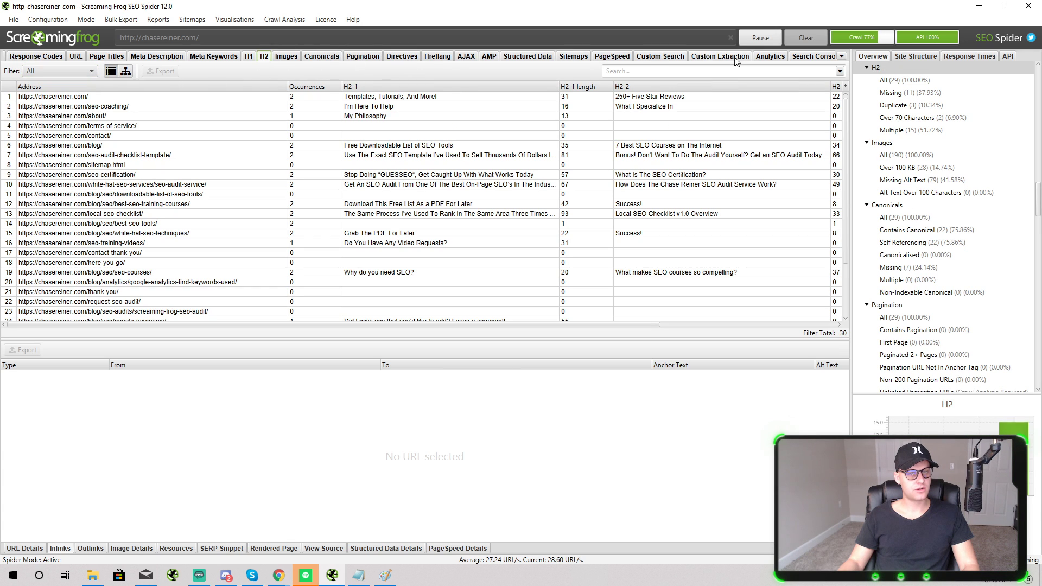
pyautogui.click(8, 57)
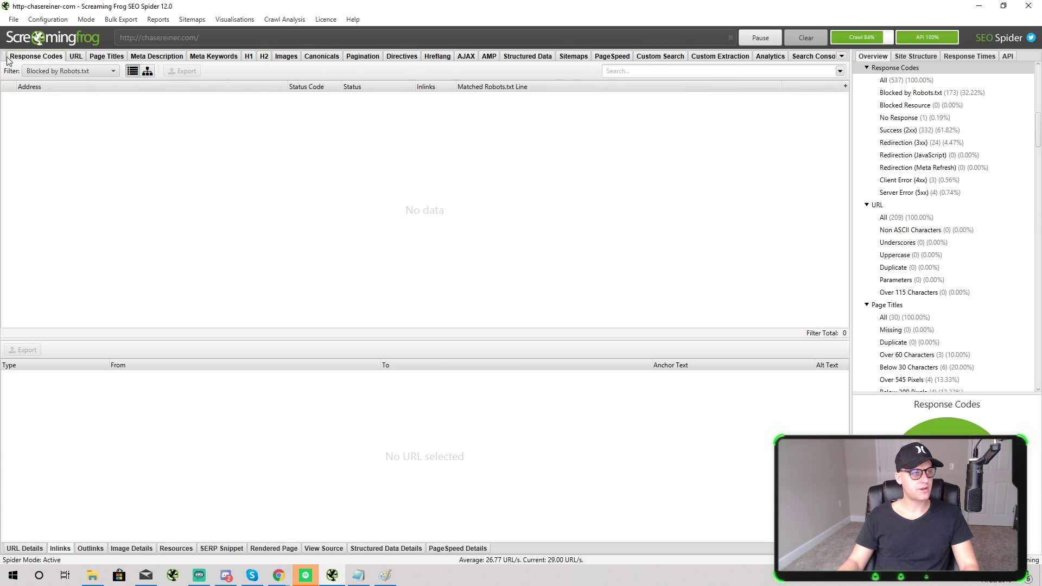
pyautogui.click(6, 57)
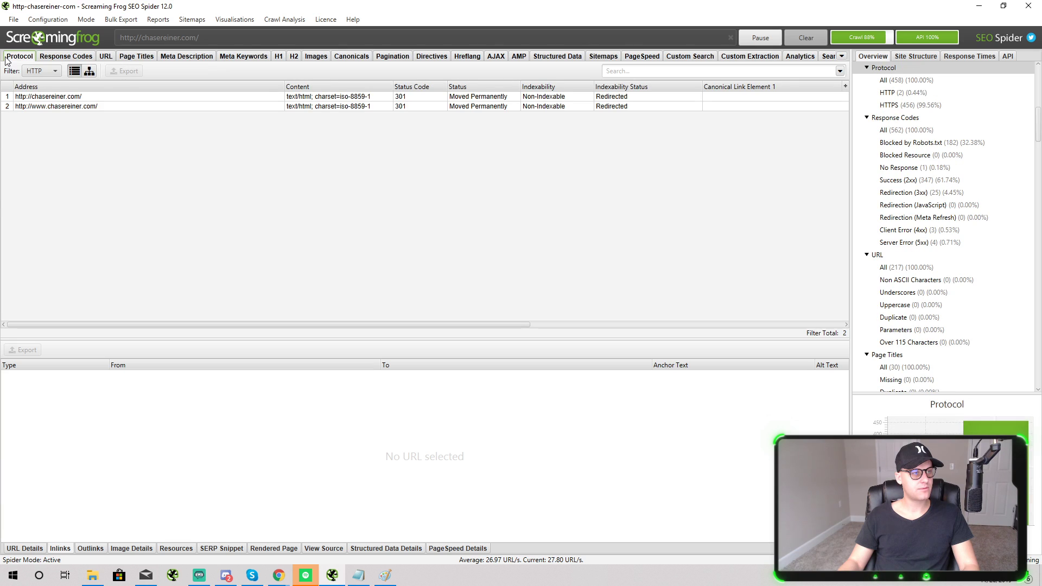
pyautogui.click(42, 71)
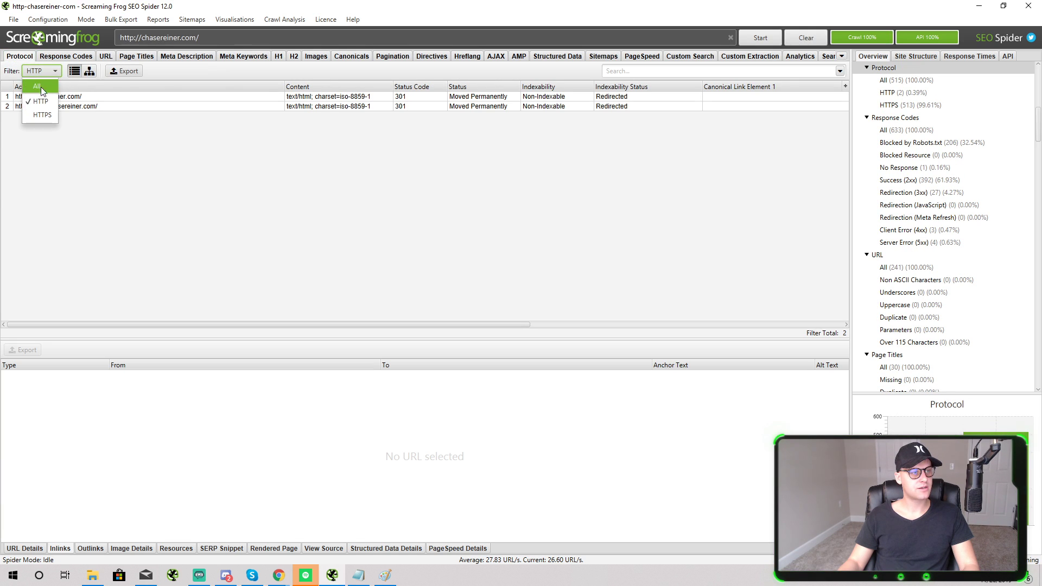
# Show the Internal results from the crawl overview as a flat list of HTML pages.
pyautogui.scroll(10, 917, 109)
pyautogui.click(895, 70)
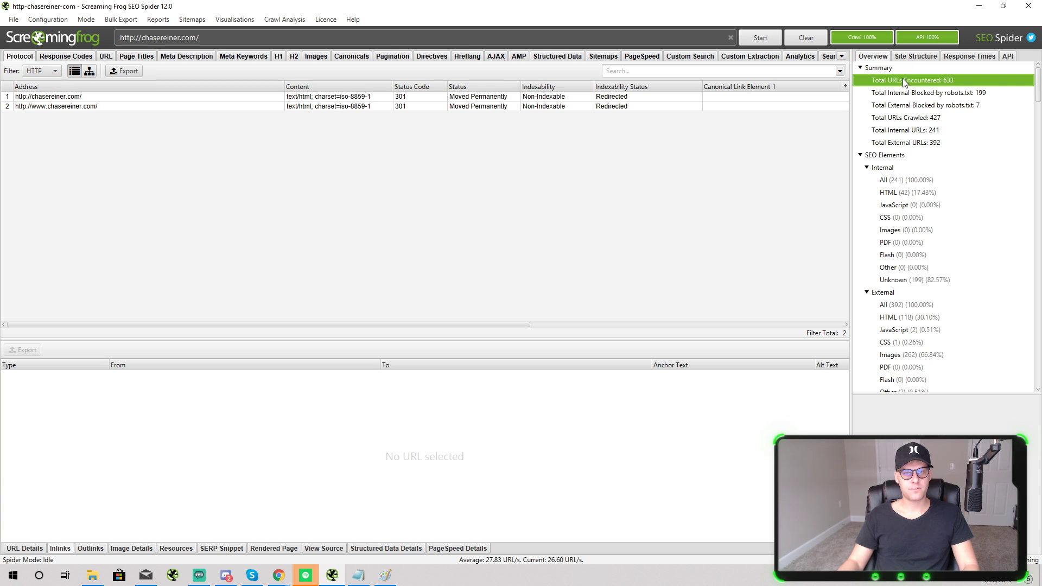
pyautogui.click(899, 171)
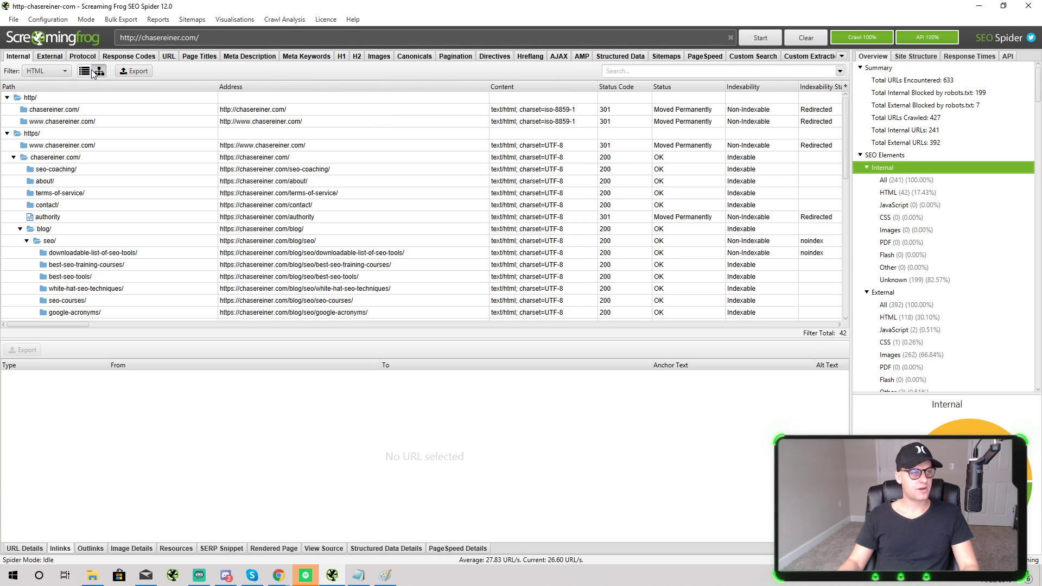
pyautogui.click(84, 71)
pyautogui.click(47, 71)
pyautogui.click(168, 56)
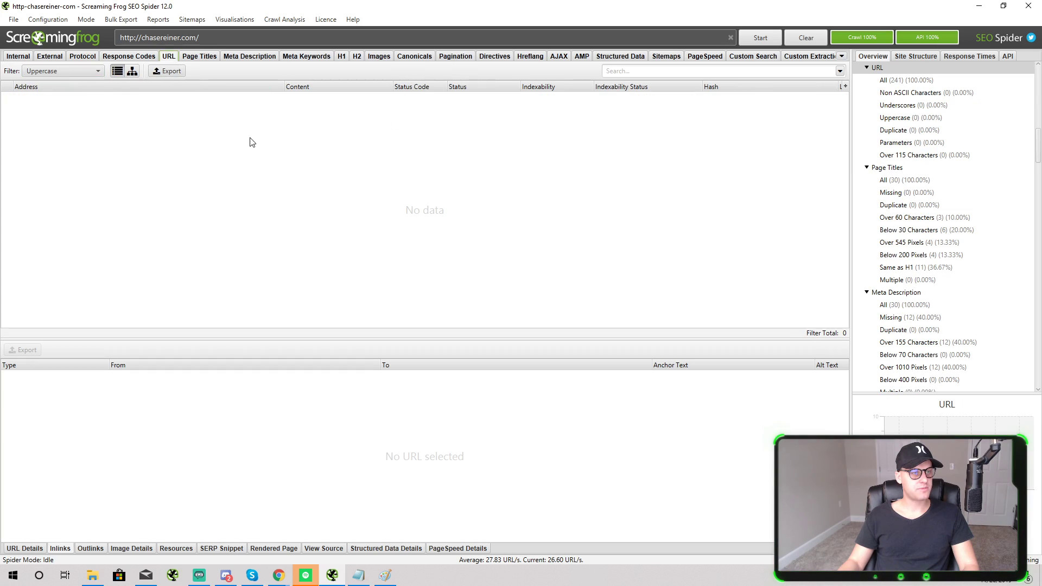
pyautogui.click(19, 56)
# Review the Google Analytics goal columns of the internal pages and sort the pages by Clicks in descending order.
pyautogui.moveTo(54, 324); pyautogui.dragTo(565, 274)
pyautogui.hscroll(15, 564, 274)
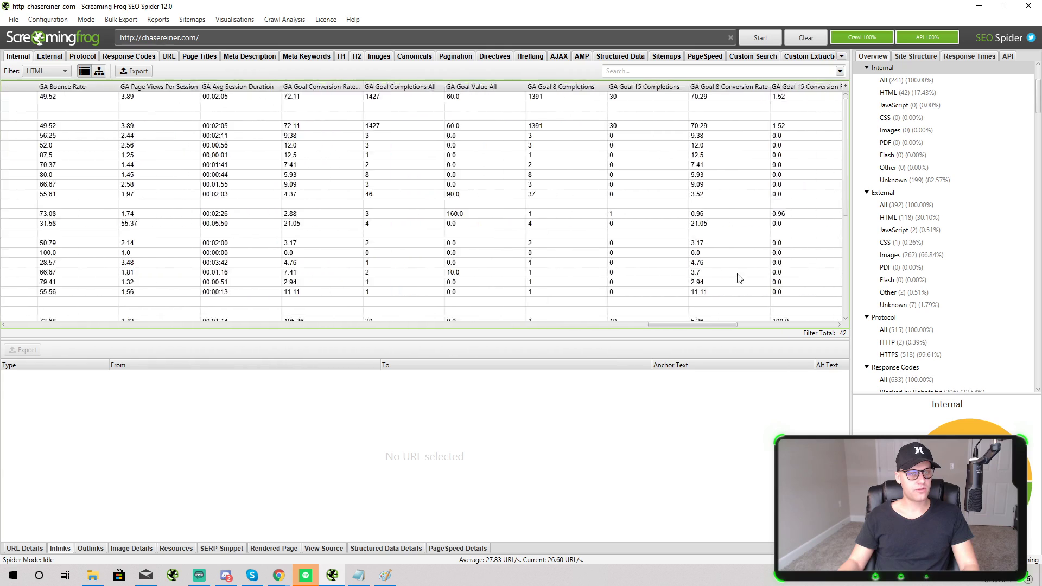
pyautogui.hscroll(-1, 756, 274)
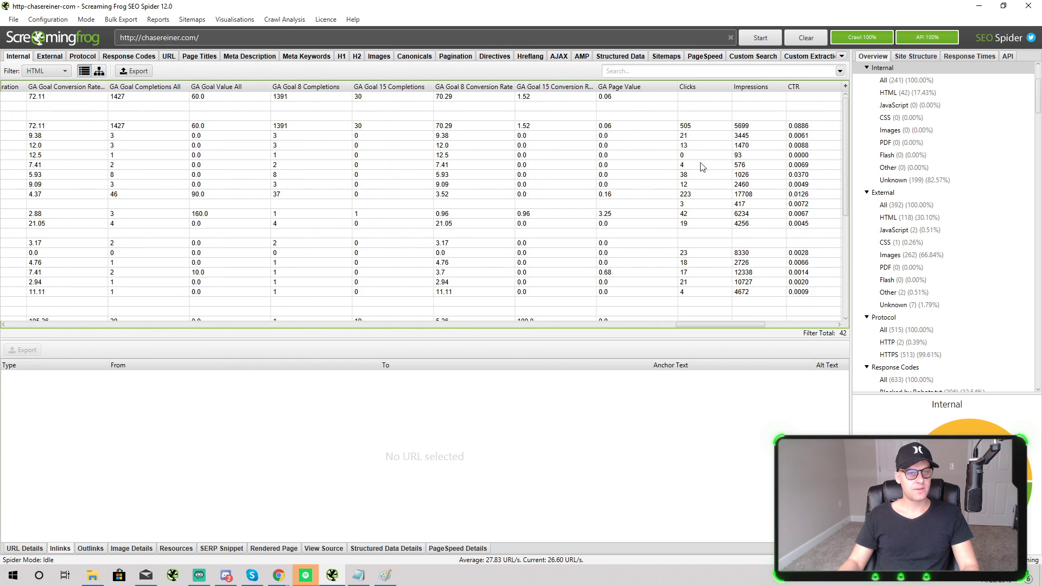
pyautogui.click(690, 87)
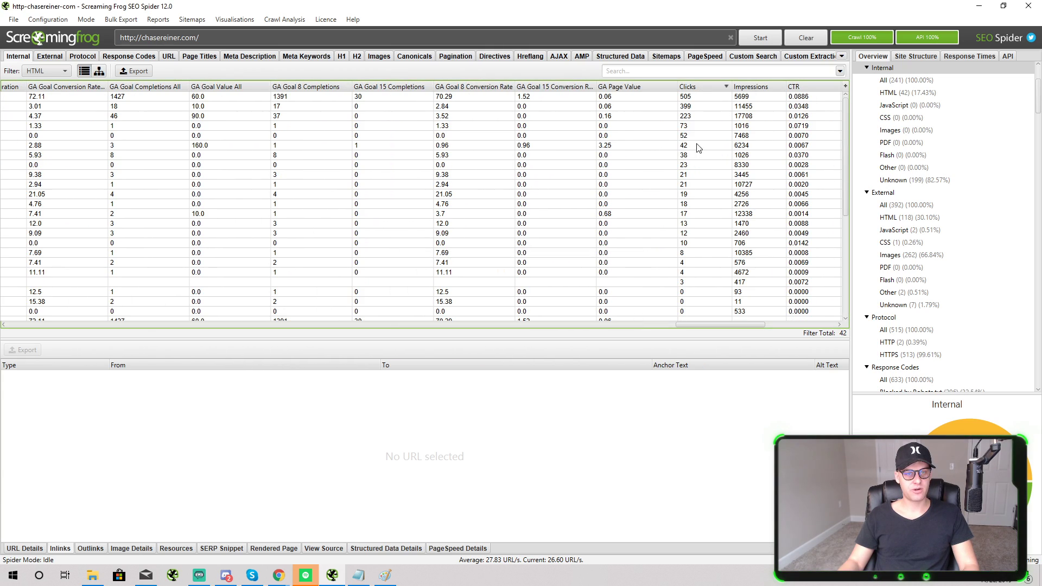
# Select the first page with zero clicks and return to the Address and Title 1 columns.
pyautogui.click(693, 281)
pyautogui.press('Down')
pyautogui.click(665, 293)
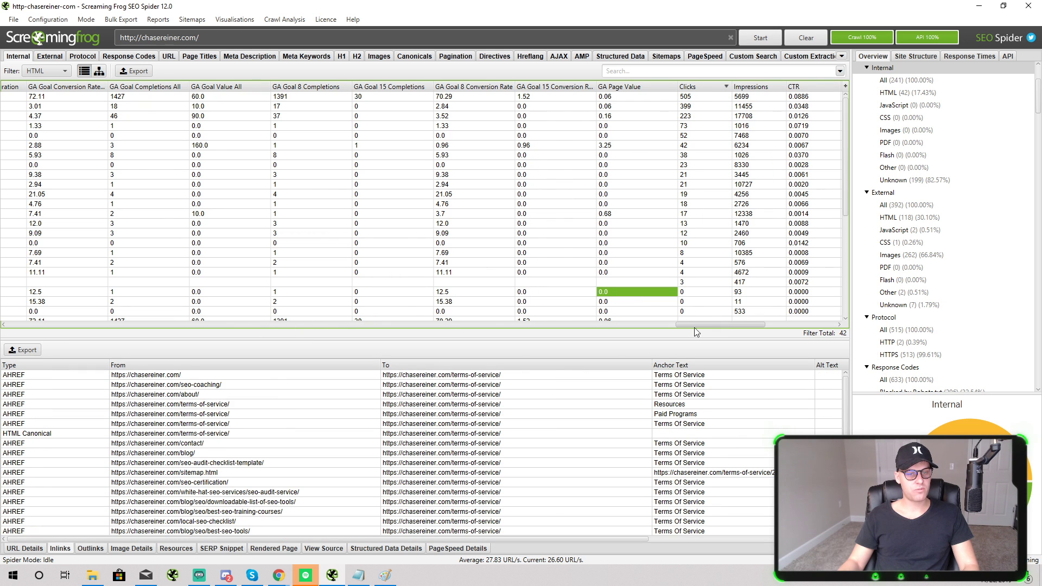
pyautogui.moveTo(716, 325); pyautogui.dragTo(41, 326)
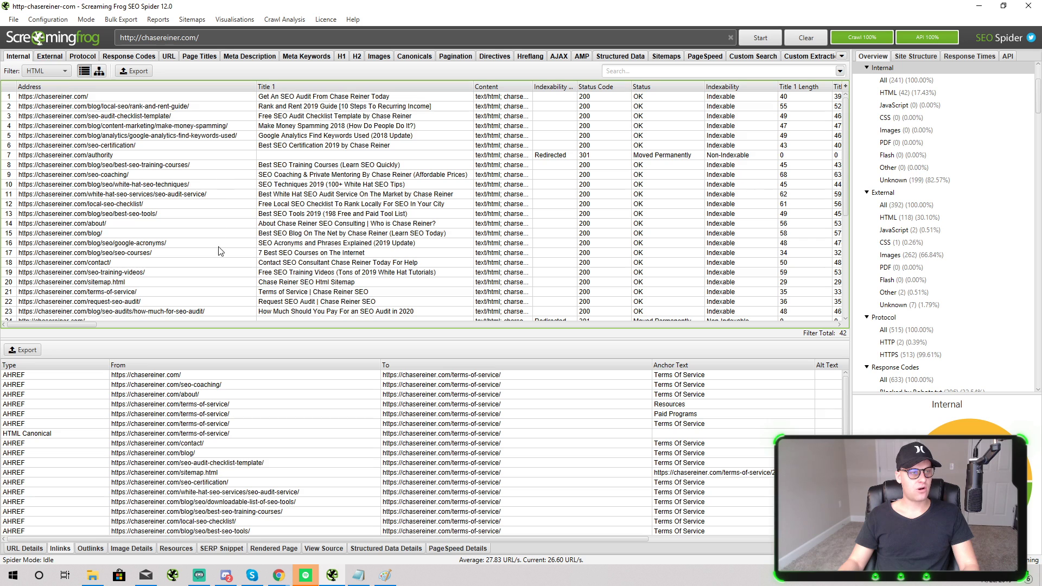
# Select the titles from "How Much Should You Pay For an SEO Audit in 2020" up to the homepage.
pyautogui.scroll(-6, 304, 271)
pyautogui.scroll(4, 347, 244)
pyautogui.scroll(-1, 367, 235)
pyautogui.click(358, 224)
pyautogui.scroll(3, 393, 250)
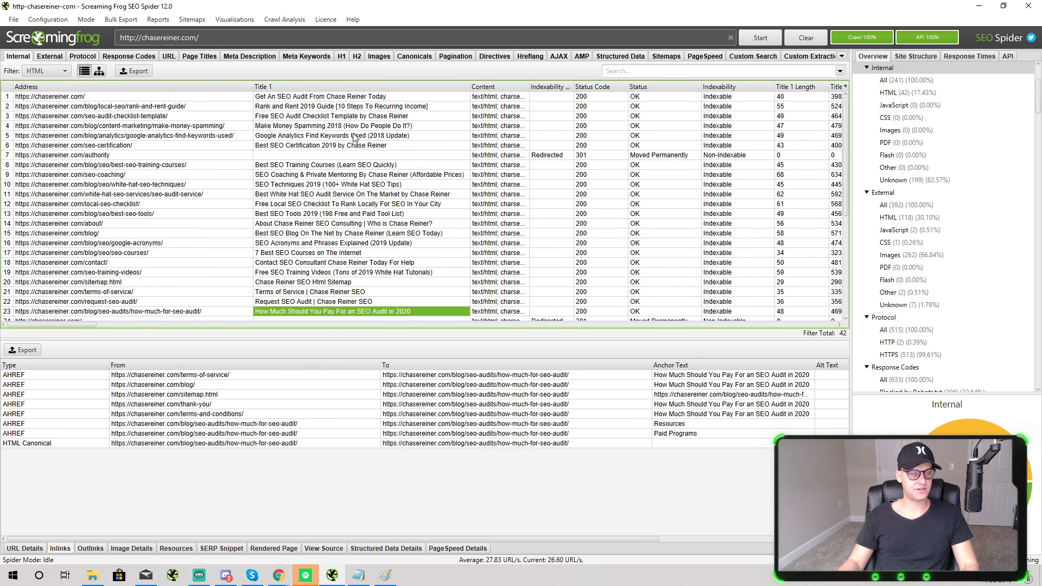
pyautogui.keyDown('shift'); pyautogui.click(345, 100); pyautogui.keyUp('shift')
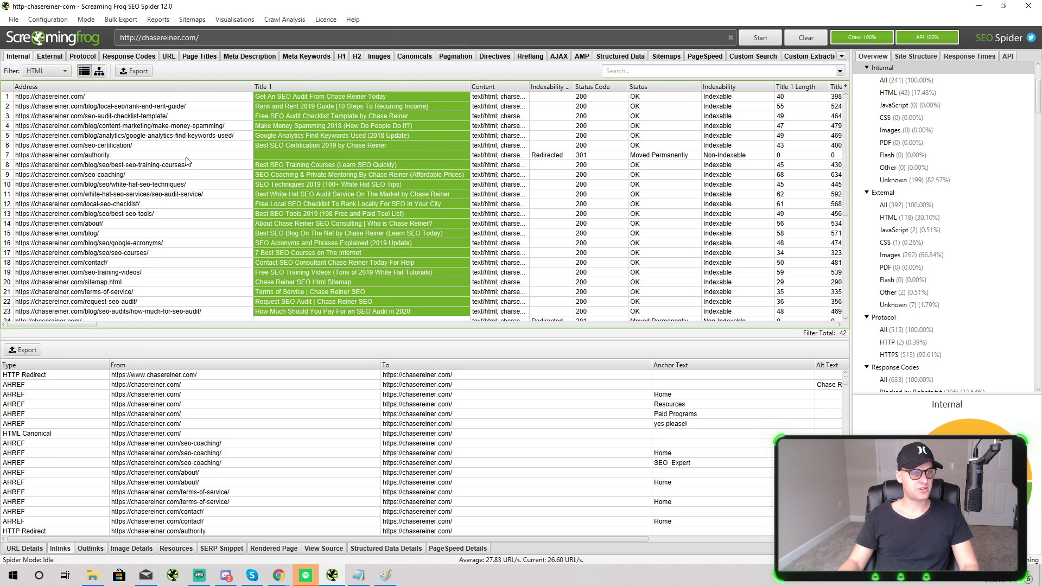
# Check the redirected authority page, then select the titles from the homepage through "How Much Should You Pay For an SEO Audit in 2020" for review.
pyautogui.click(558, 157)
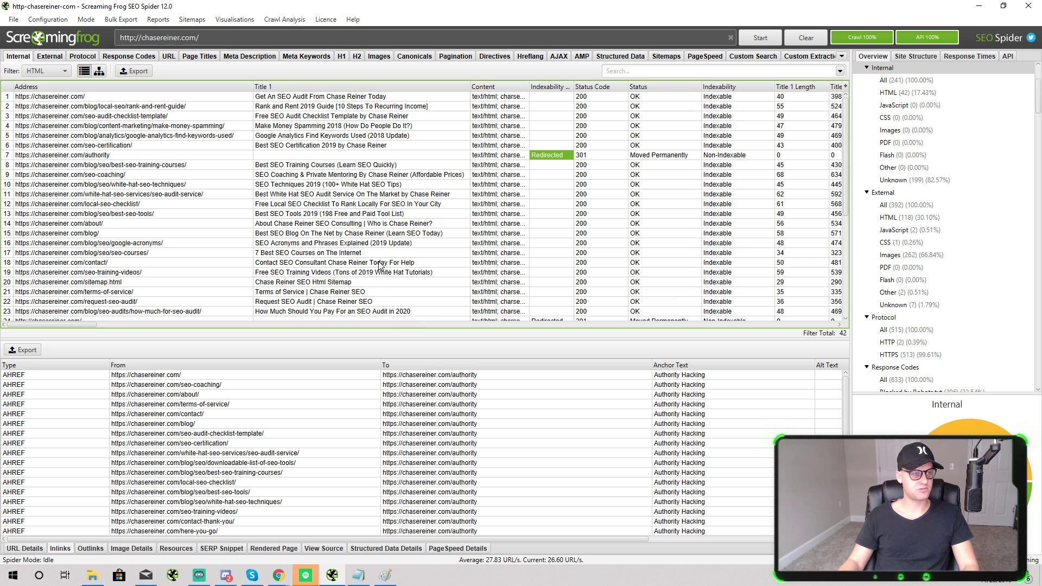
pyautogui.click(359, 107)
pyautogui.click(378, 96)
pyautogui.scroll(-2, 415, 184)
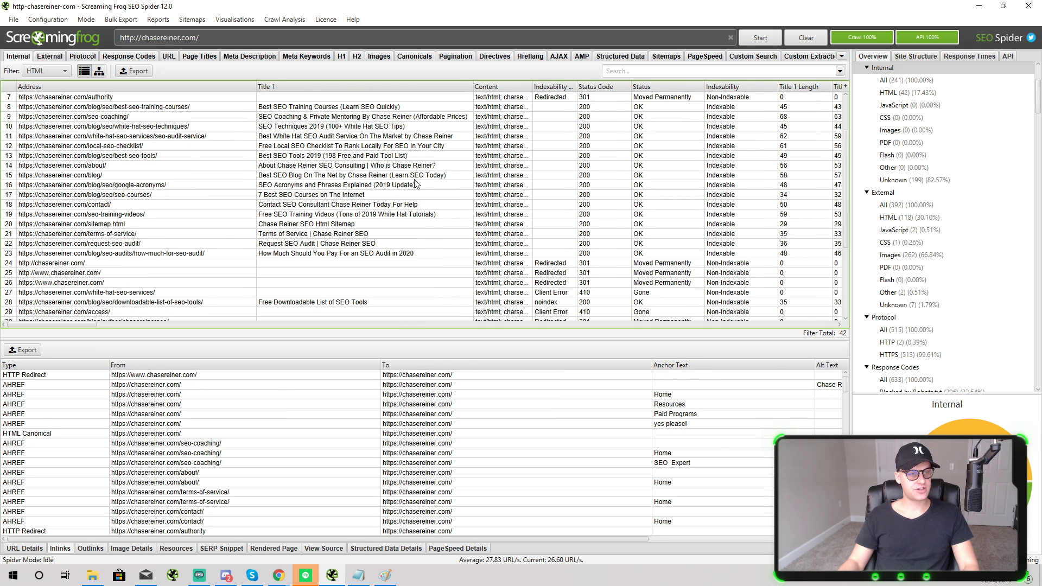
pyautogui.keyDown('shift'); pyautogui.click(358, 254); pyautogui.keyUp('shift')
pyautogui.scroll(2, 457, 229)
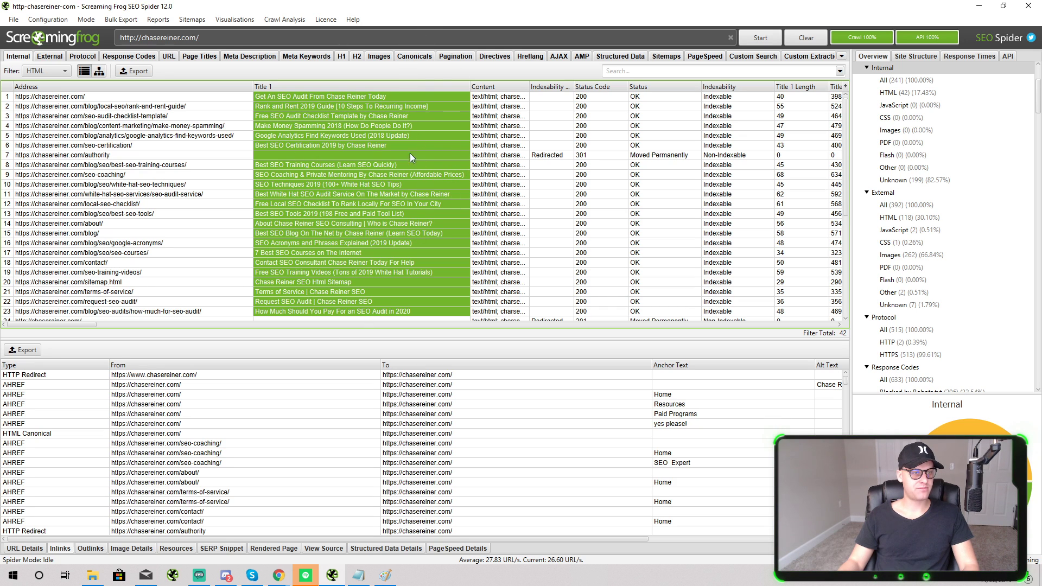
pyautogui.scroll(-3, 352, 174)
pyautogui.scroll(3, 358, 207)
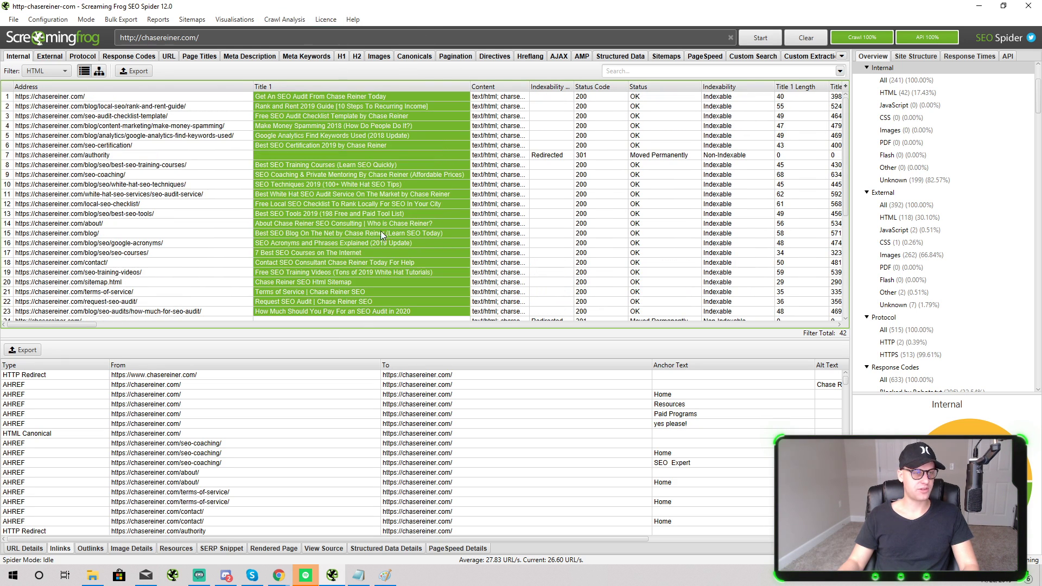
pyautogui.scroll(-2, 380, 163)
pyautogui.scroll(2, 402, 254)
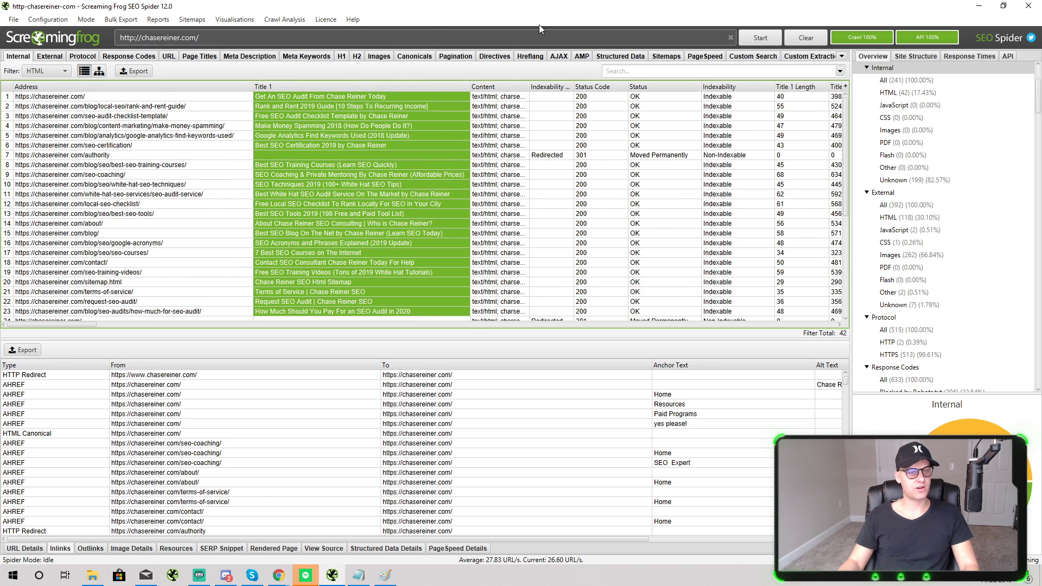
# Export the internal HTML pages to internal_html.csv, replacing the existing file, and switch back to Google Analytics in the browser.
pyautogui.click(135, 71)
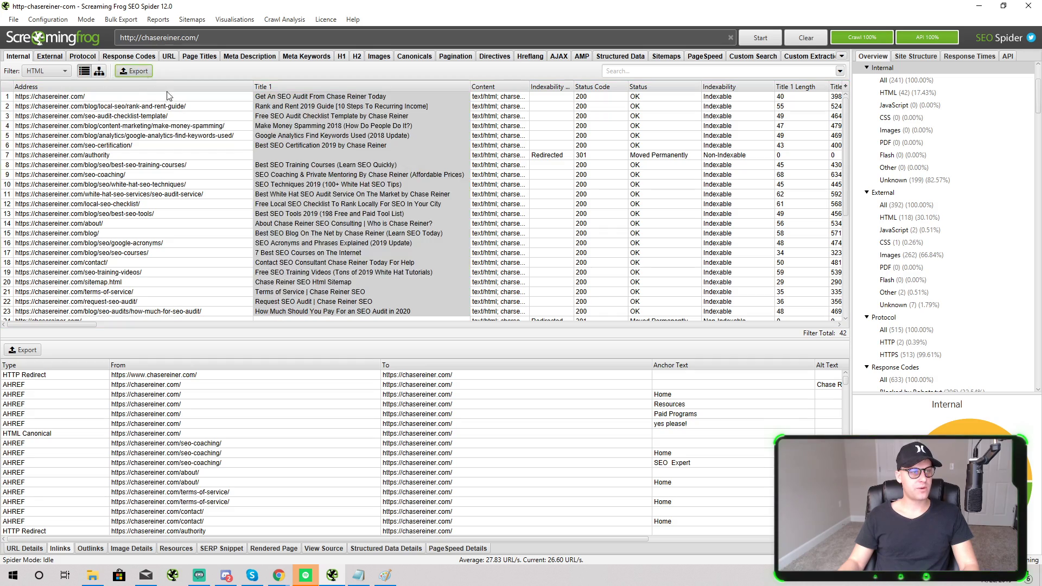
pyautogui.click(429, 287)
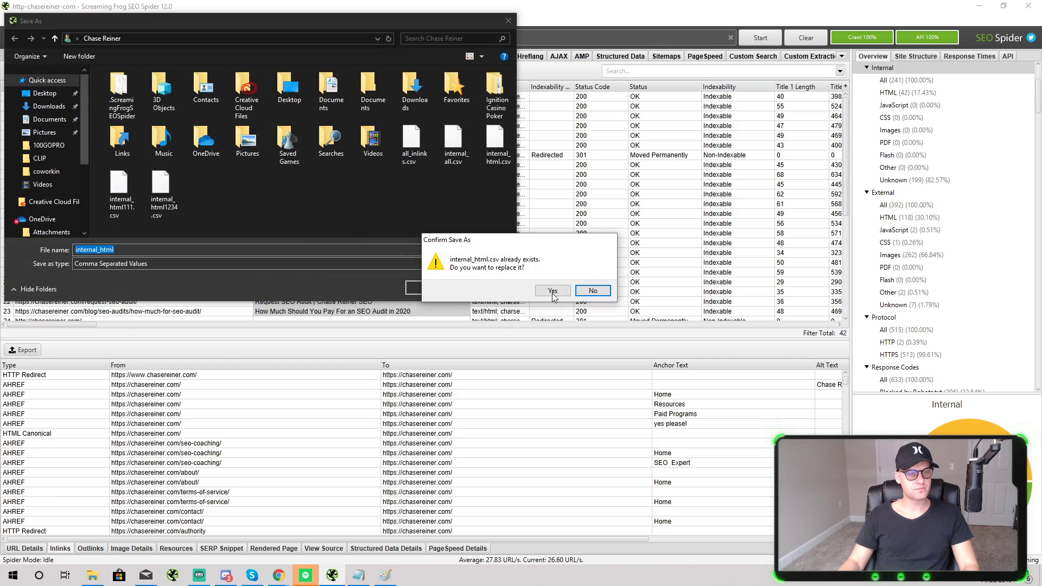
pyautogui.click(552, 288)
pyautogui.click(979, 5)
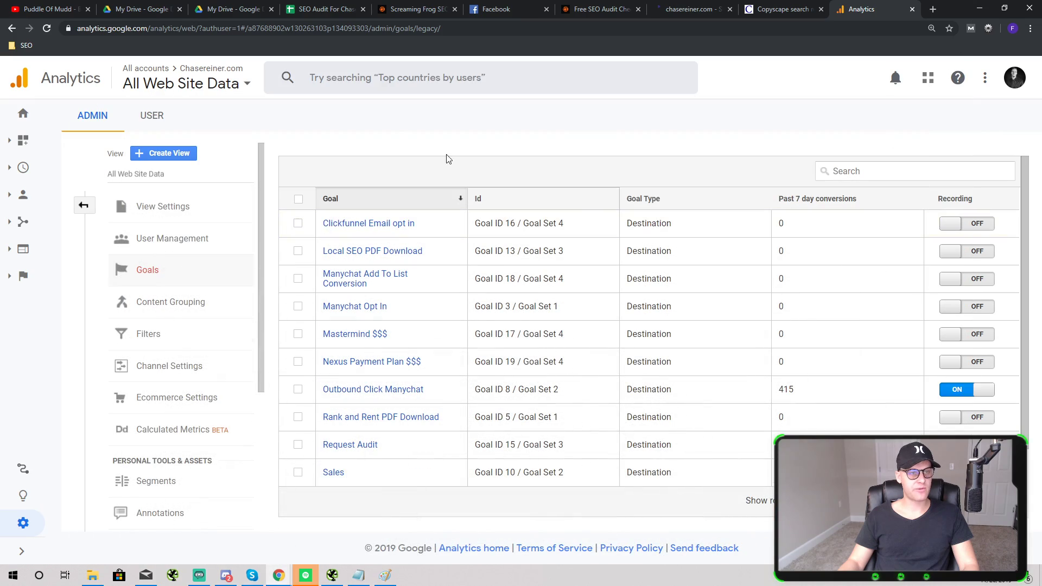
# Switch to the SEO audit spreadsheet and open the exported internal_html file by uploading it from the Desktop.
pyautogui.click(325, 9)
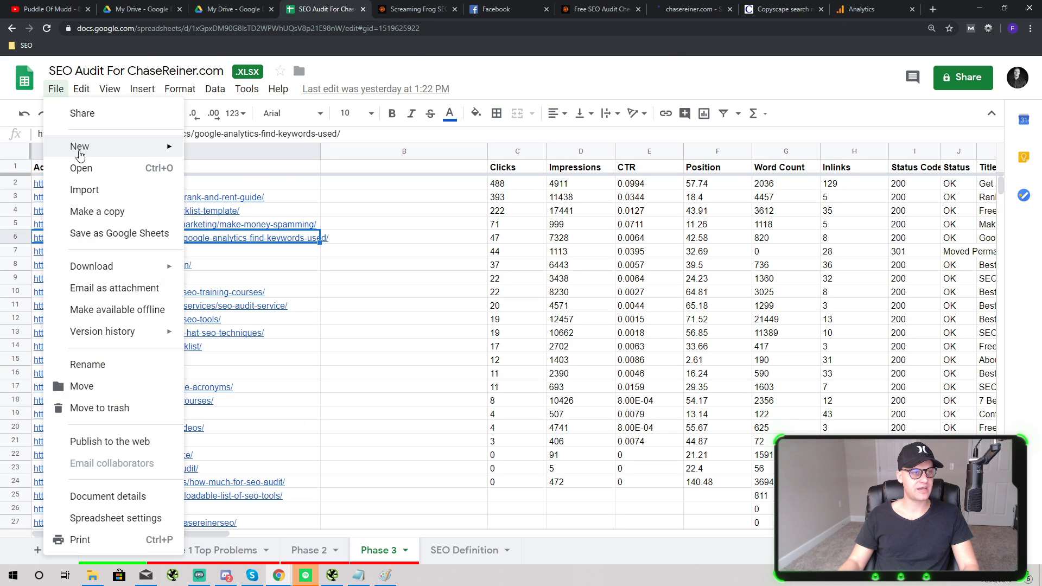
pyautogui.click(81, 167)
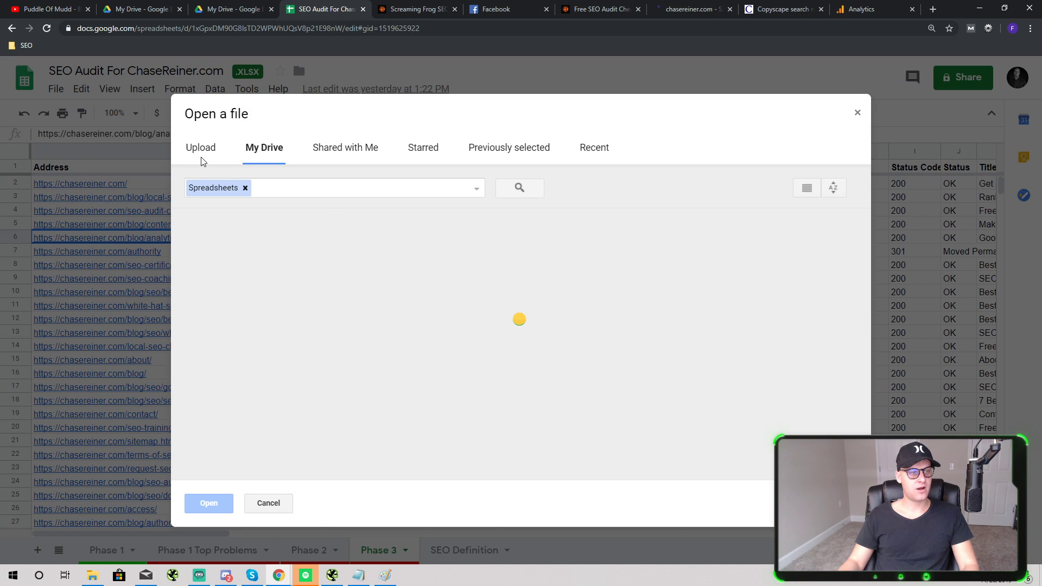
pyautogui.click(201, 157)
pyautogui.hotkey('alt', 'Tab')
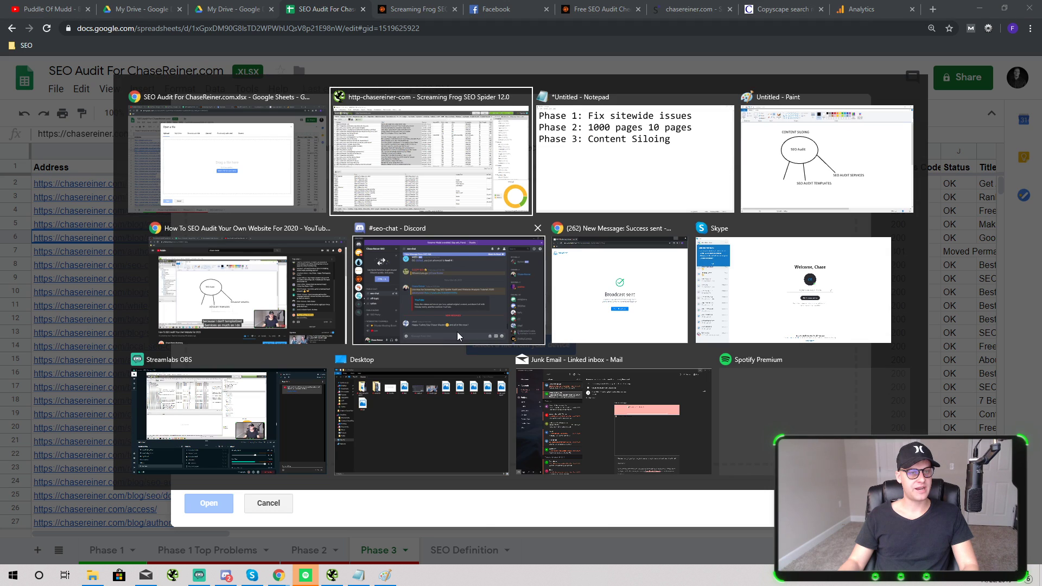
pyautogui.press('Escape')
pyautogui.click(495, 347)
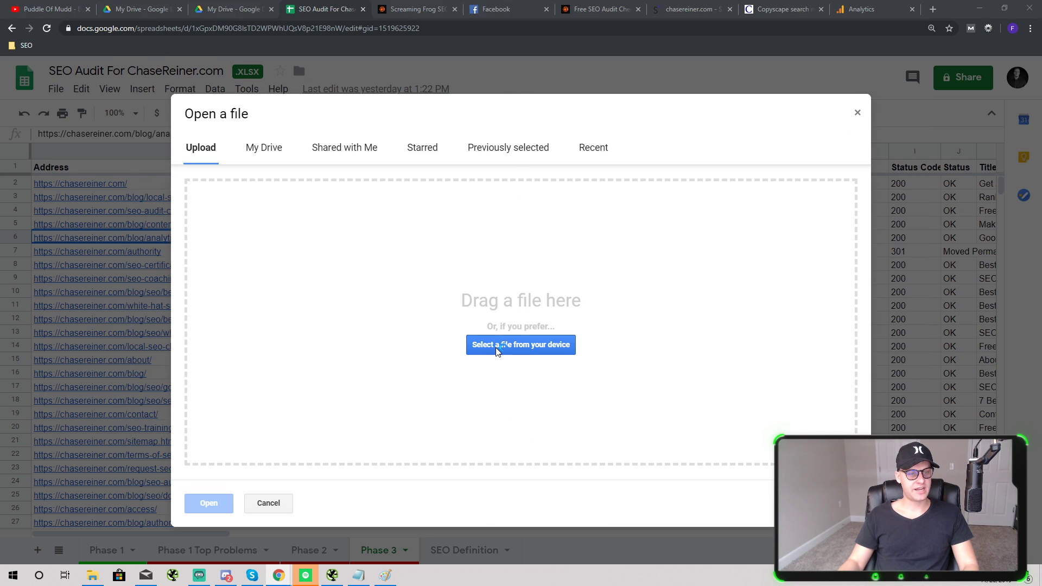
pyautogui.scroll(3, 33, 75)
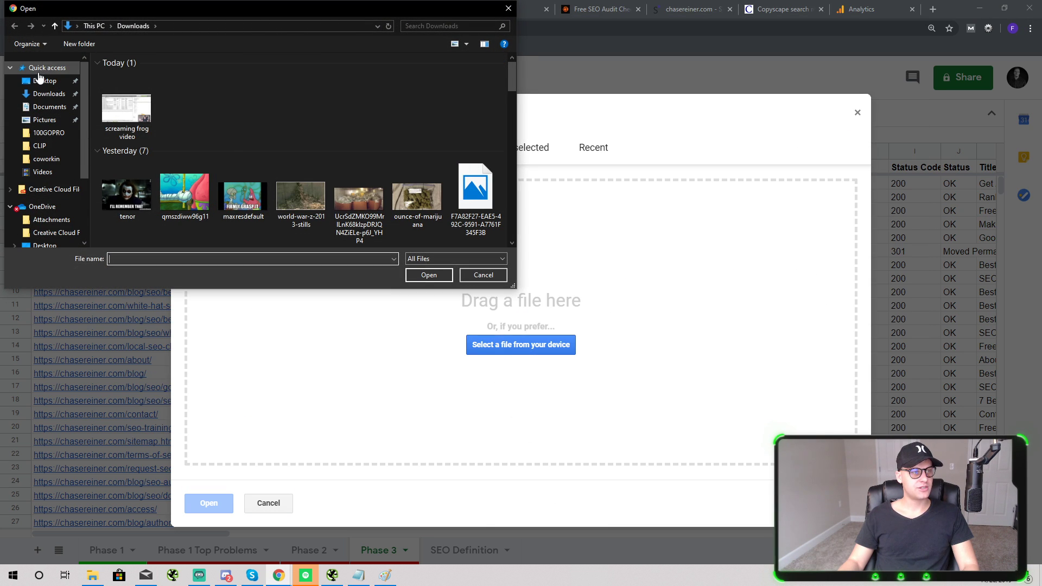
pyautogui.click(25, 73)
pyautogui.scroll(-3, 154, 174)
pyautogui.doubleClick(138, 114)
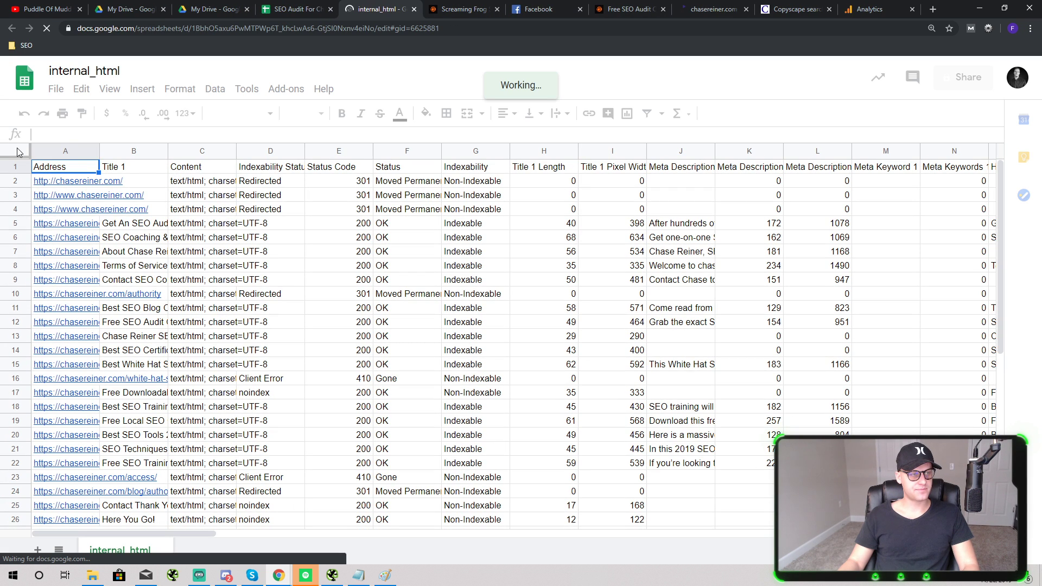
# Copy all of the internal_html data into a new sheet of the SEO audit workbook.
pyautogui.hotkey('ctrl', 'a')
pyautogui.hotkey('ctrl', 'shift', 'Tab')
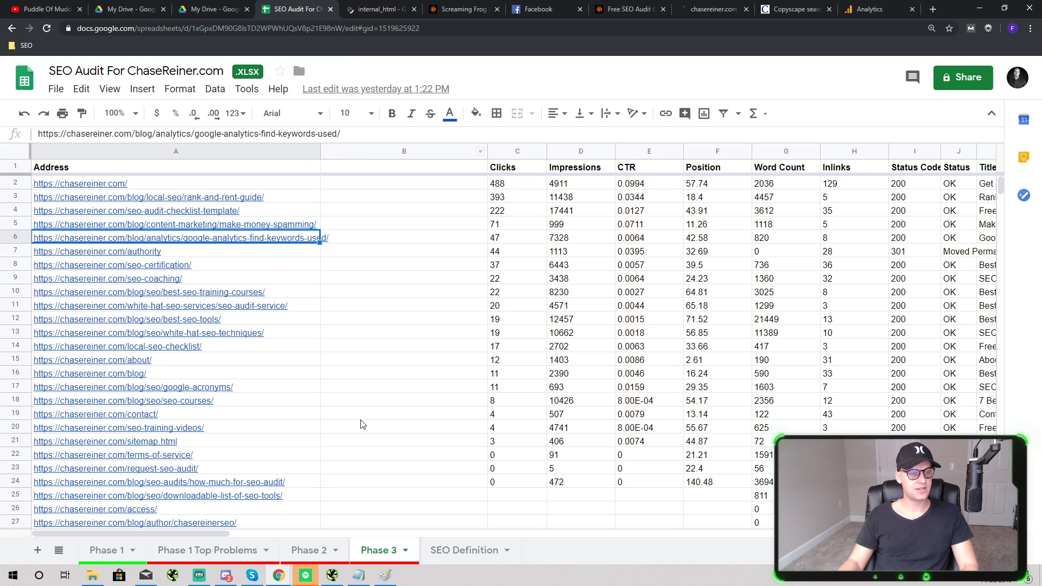
pyautogui.click(38, 550)
pyautogui.hotkey('ctrl', 'a')
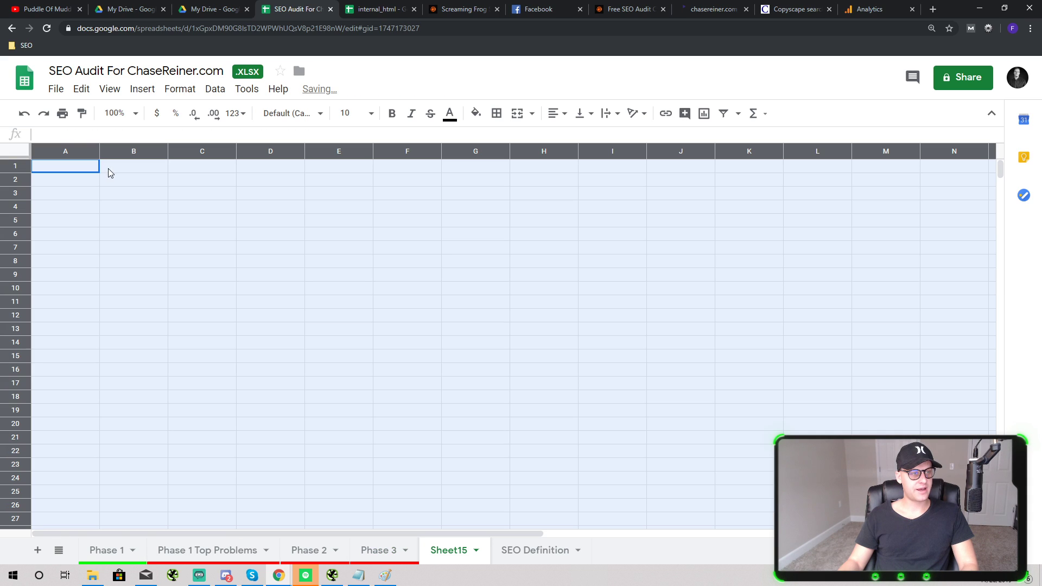
pyautogui.hotkey('ctrl', 'v')
pyautogui.click(293, 305)
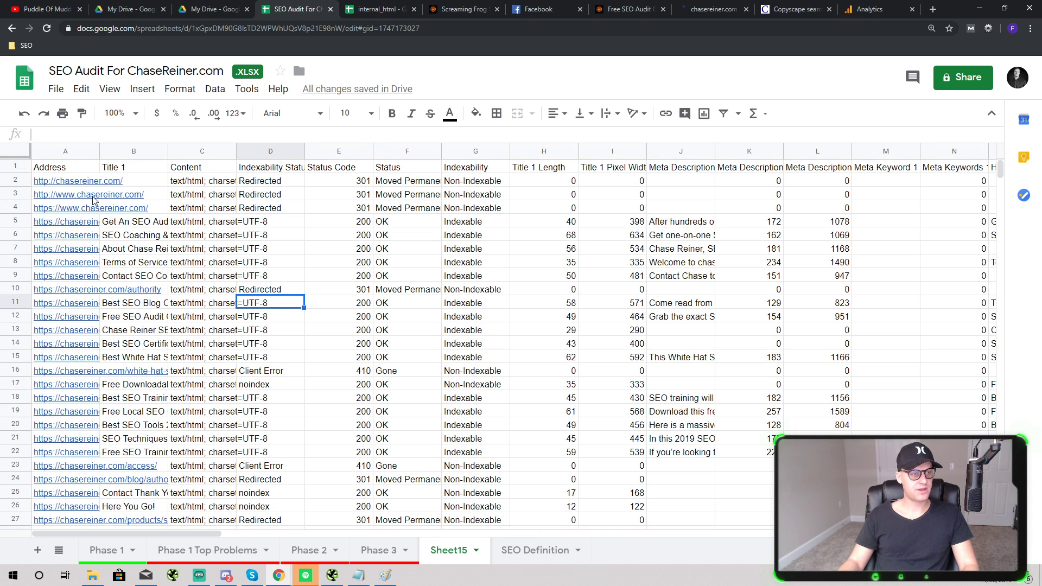
# Freeze row 1 of the new sheet and make its column headings bold.
pyautogui.click(20, 169)
pyautogui.click(110, 88)
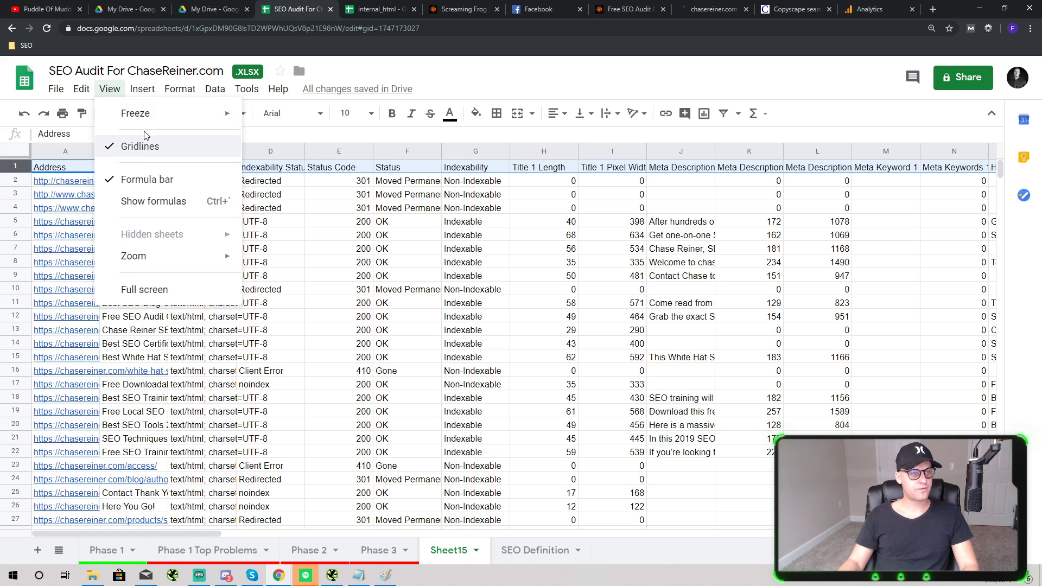
pyautogui.moveTo(157, 117)
pyautogui.click(279, 139)
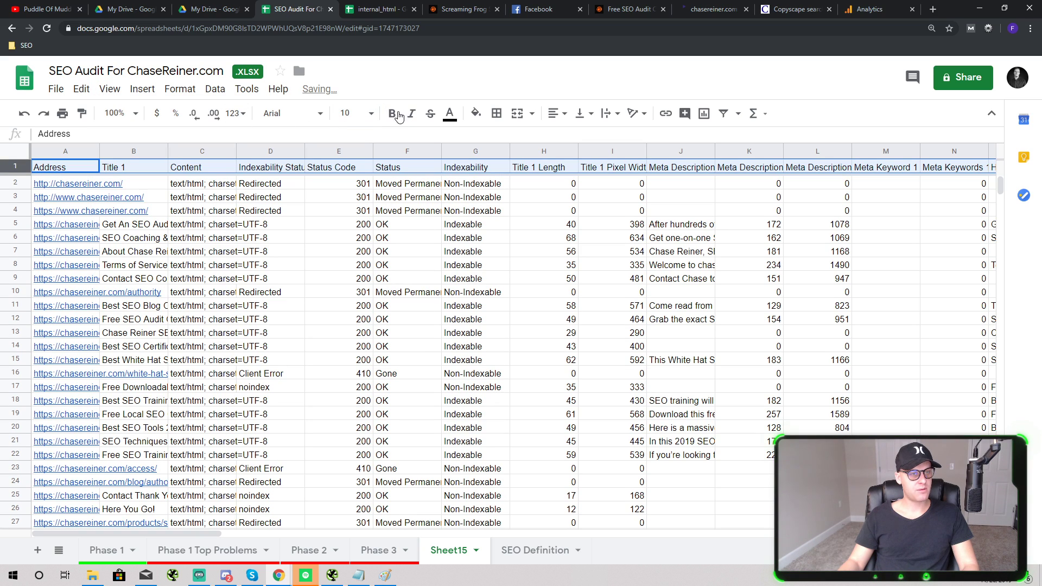
pyautogui.click(391, 112)
pyautogui.click(422, 237)
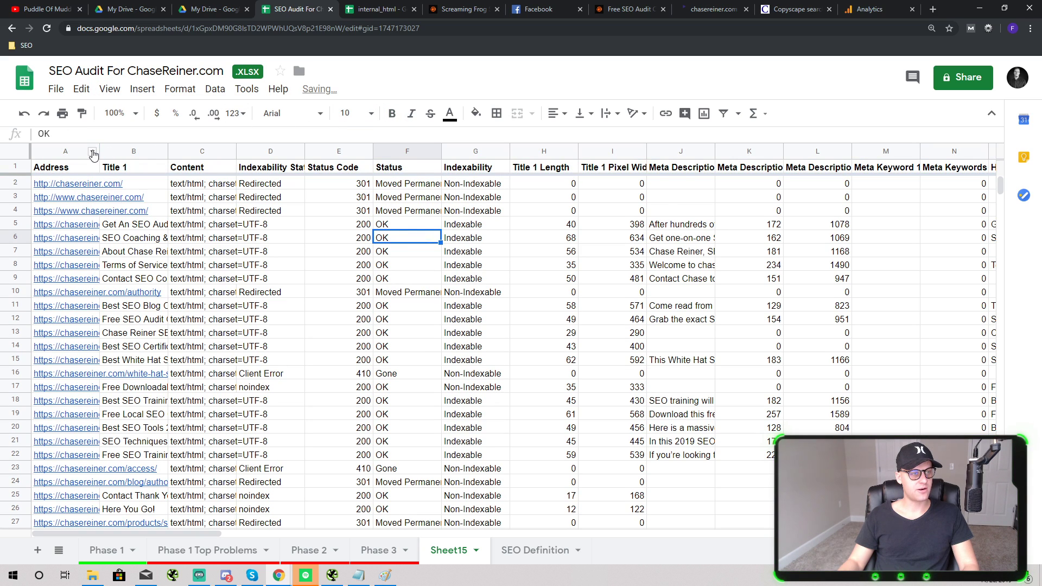
# Widen the Address column until the full page URLs fit.
pyautogui.moveTo(99, 152); pyautogui.dragTo(272, 326)
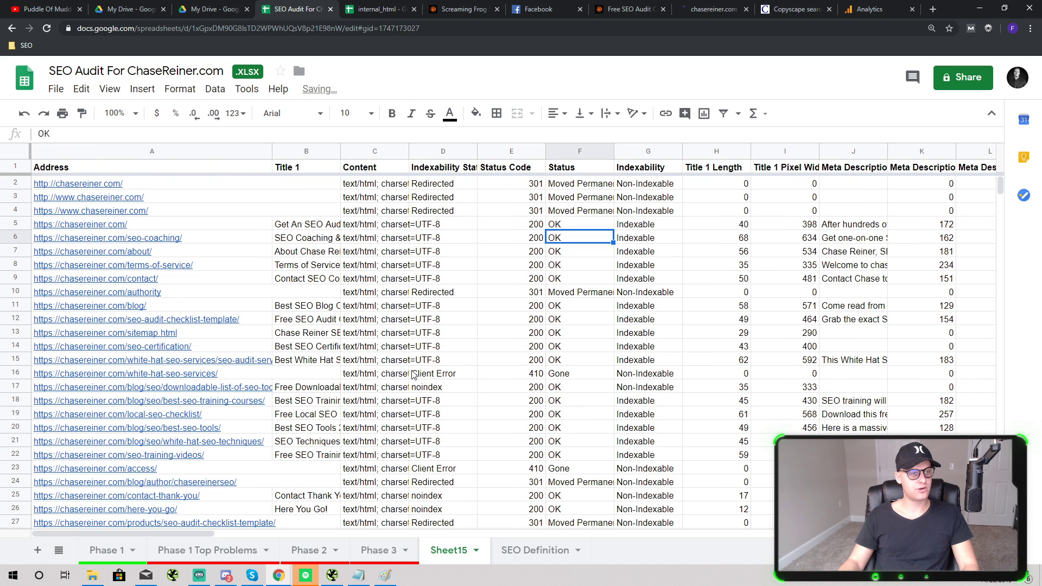
pyautogui.click(414, 375)
pyautogui.moveTo(272, 153); pyautogui.dragTo(357, 153)
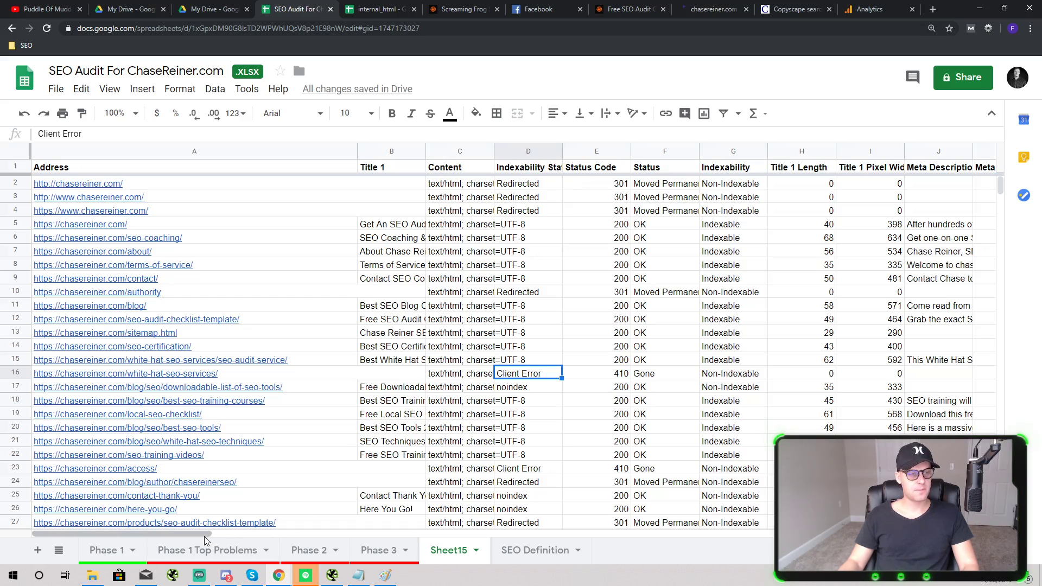
# Move the Clicks column directly after Address and sort the sheet by clicks in descending order.
pyautogui.moveTo(203, 540); pyautogui.dragTo(907, 538)
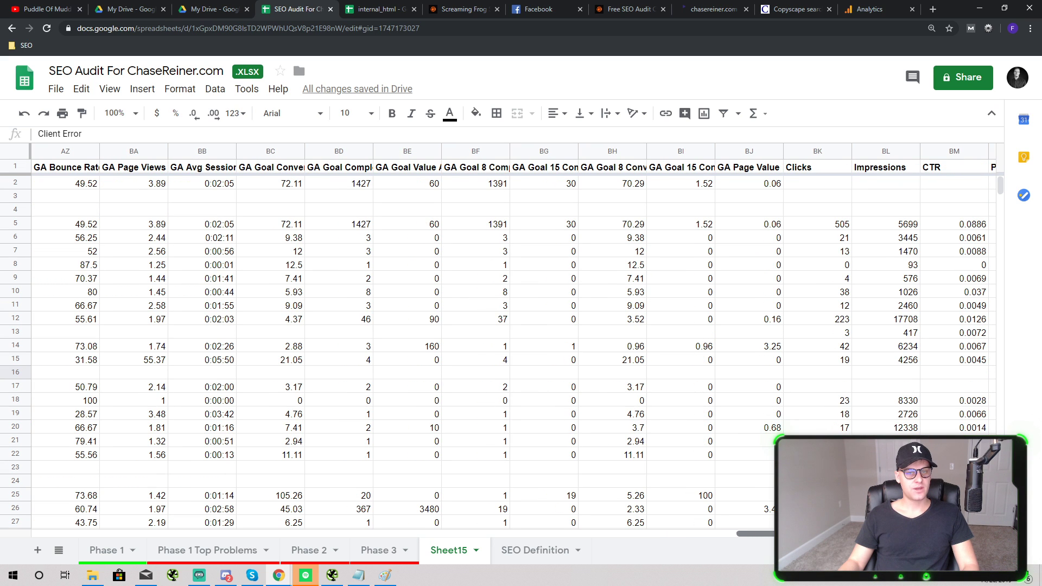
pyautogui.click(817, 152)
pyautogui.moveTo(817, 152); pyautogui.dragTo(425, 146)
pyautogui.click(412, 150)
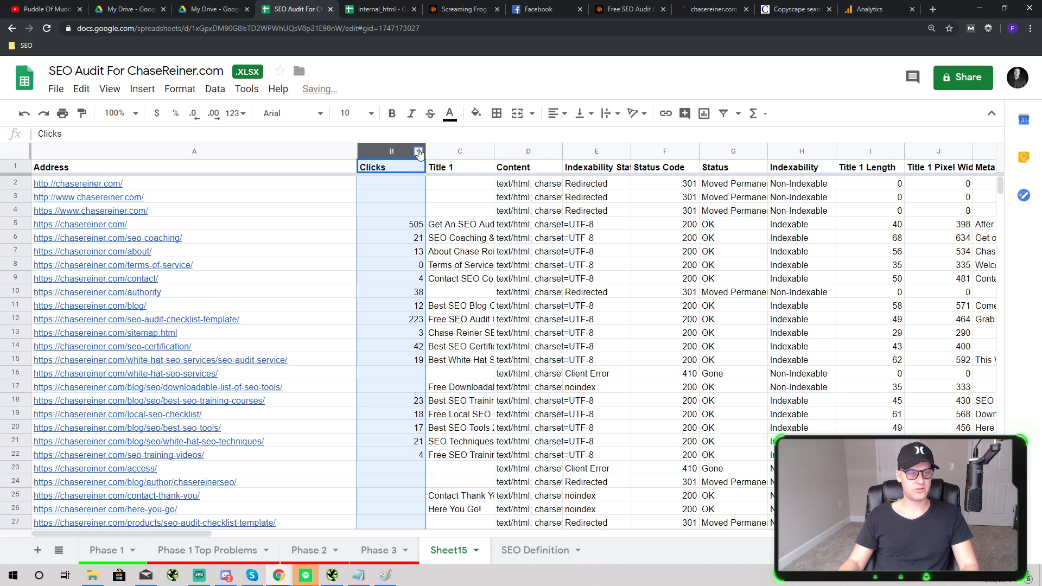
pyautogui.rightClick(411, 151)
pyautogui.click(522, 426)
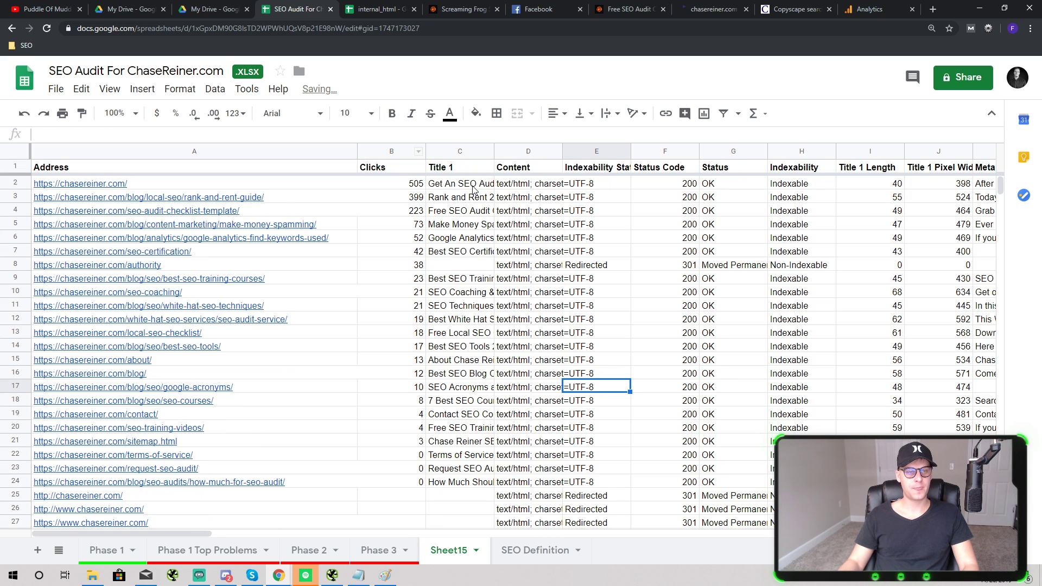
# Copy the URL of the rank-and-rent-guide blog page from the Address column.
pyautogui.click(264, 196)
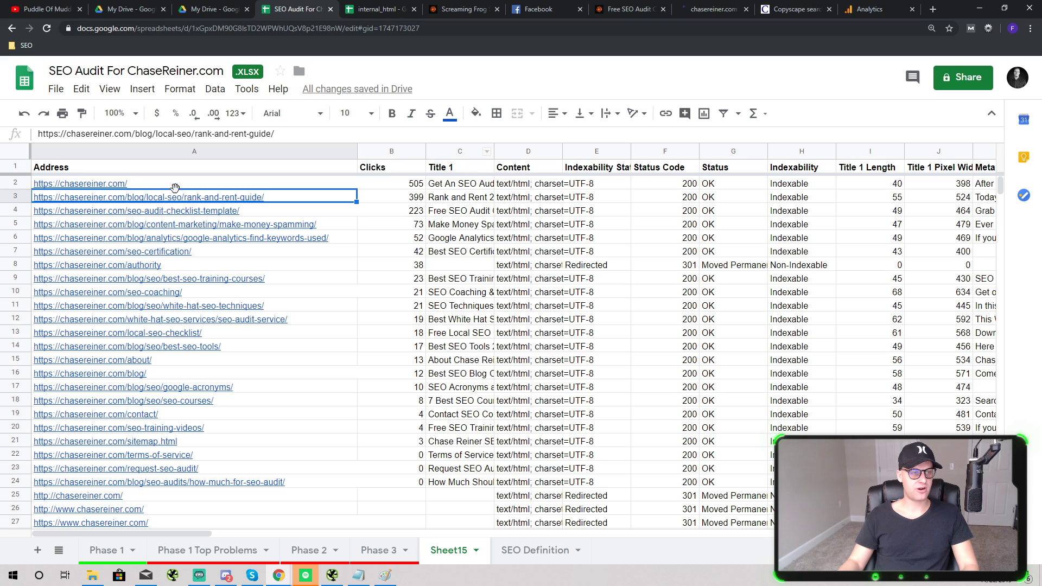
pyautogui.doubleClick(274, 197)
pyautogui.click(242, 224)
pyautogui.rightClick(243, 196)
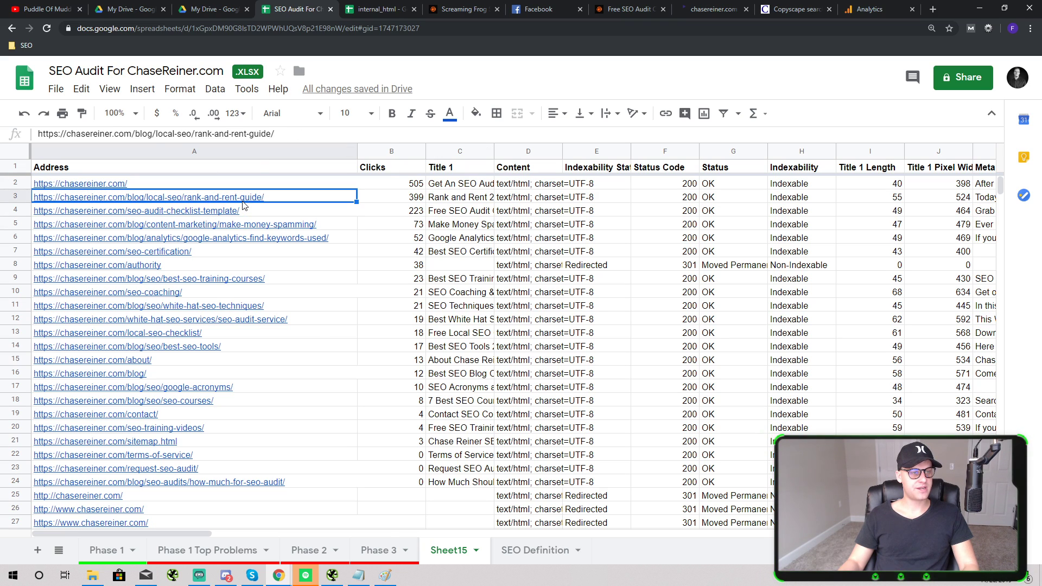
pyautogui.click(179, 238)
pyautogui.click(196, 196)
pyautogui.doubleClick(196, 197)
pyautogui.hotkey('ctrl', 'a')
pyautogui.hotkey('ctrl', 'c')
# Load the copied rank-and-rent-guide URL in the internal_html browser tab.
pyautogui.click(402, 10)
pyautogui.click(416, 28)
pyautogui.hotkey('ctrl', 'v')
pyautogui.press('Return')
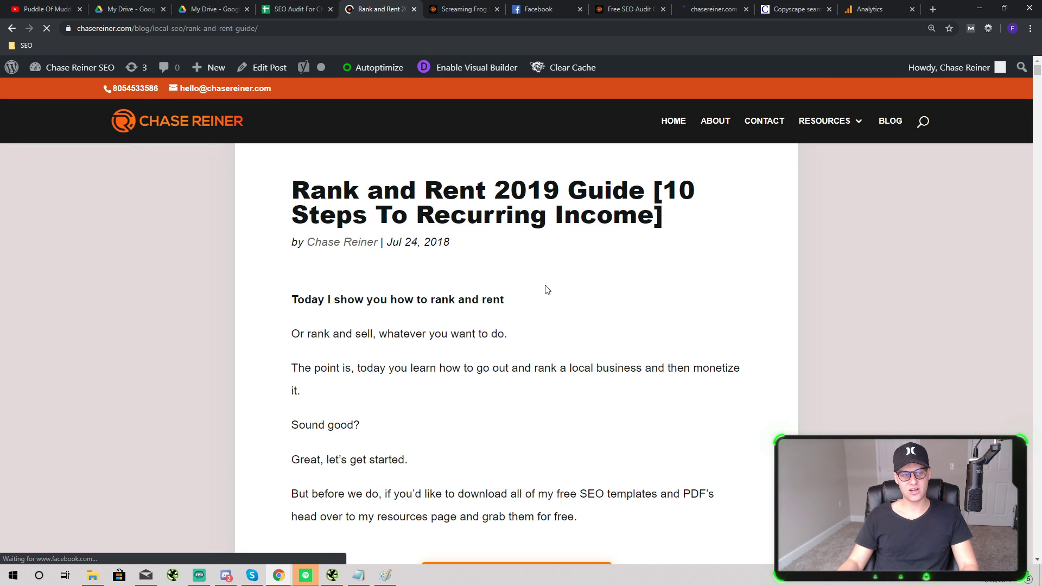
# Review the rank and rent guide's title, featured image, opening paragraphs and call-to-action section.
pyautogui.scroll(-10, 547, 289)
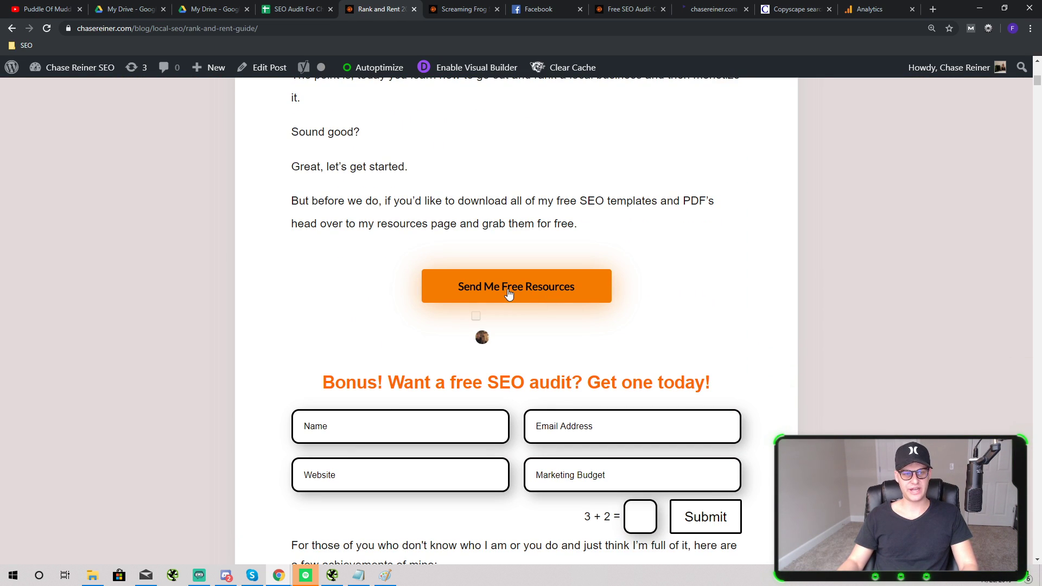
pyautogui.scroll(10, 509, 364)
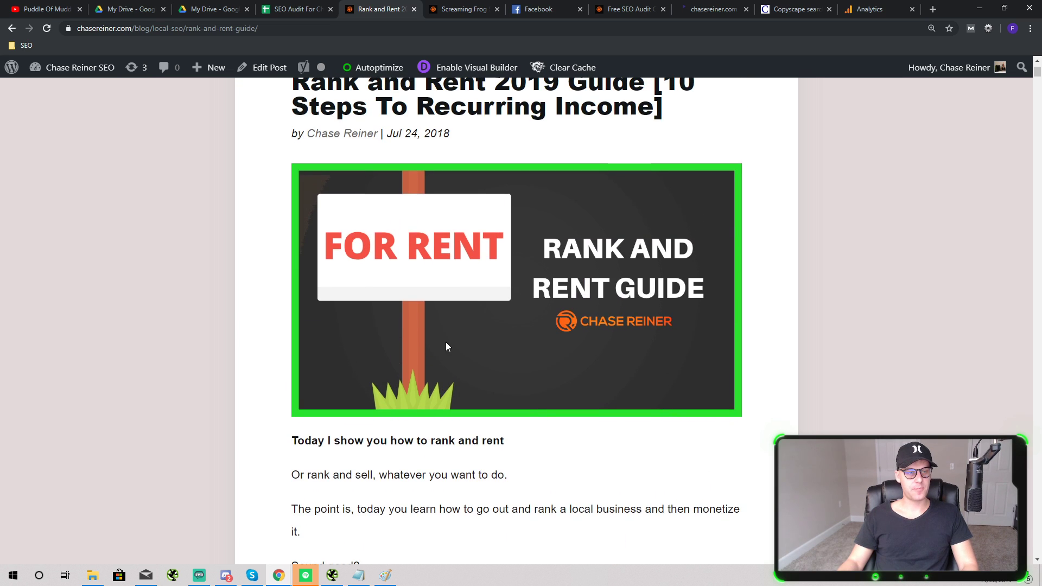
pyautogui.scroll(-5, 523, 239)
pyautogui.scroll(-1, 504, 294)
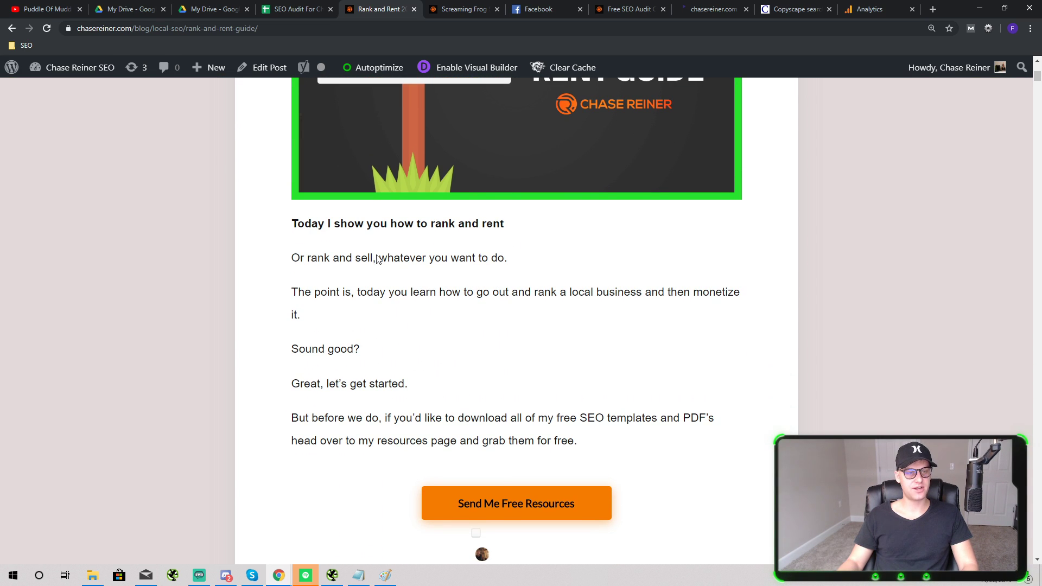
pyautogui.tripleClick(315, 254)
pyautogui.click(261, 137)
pyautogui.moveTo(294, 249); pyautogui.dragTo(396, 256)
pyautogui.click(363, 259)
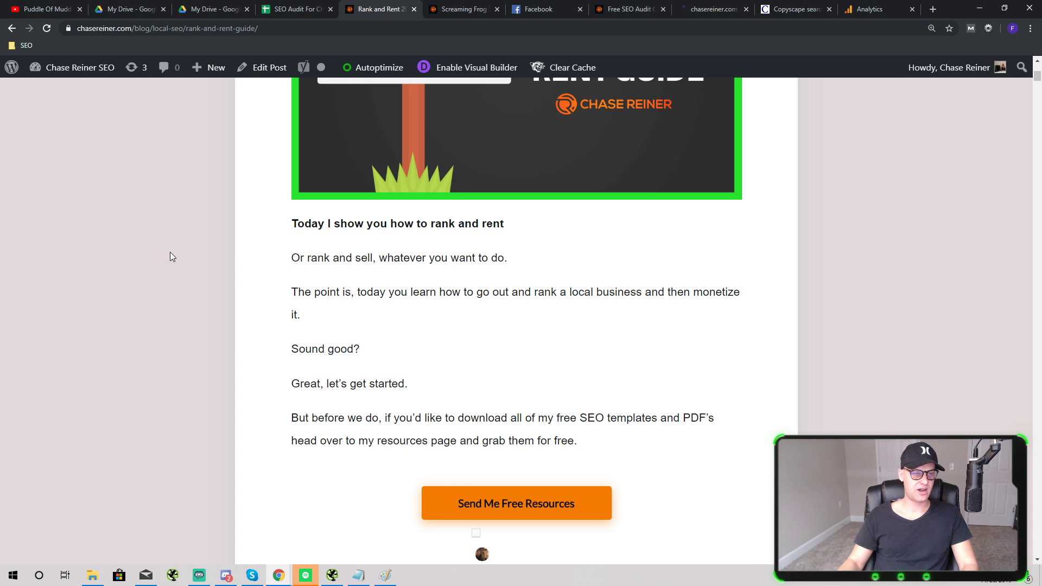
pyautogui.scroll(7, 432, 323)
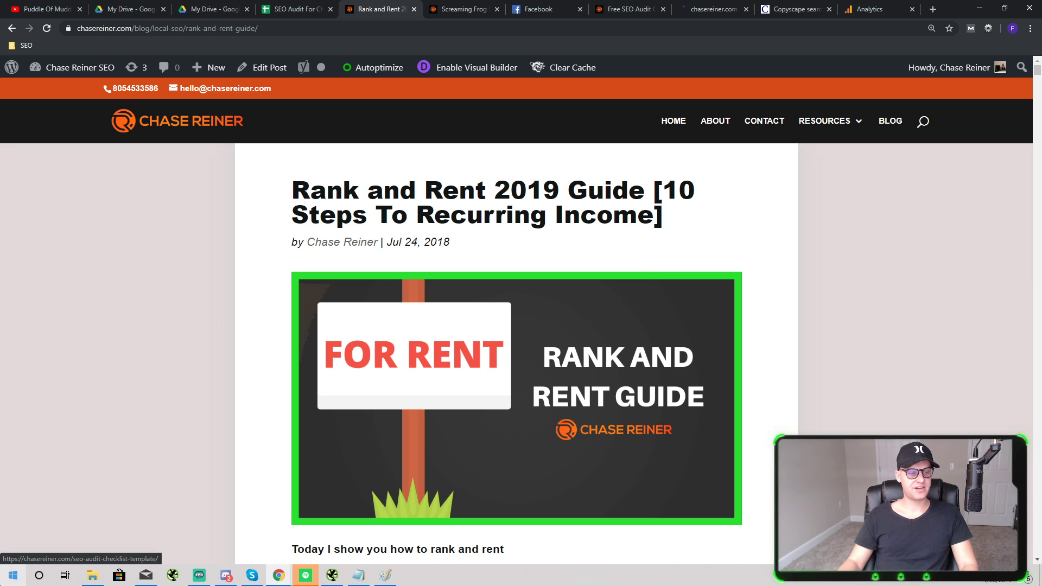
# Open a new Notepad document and write "YOUR OWN DATA" in it.
pyautogui.click(13, 574)
pyautogui.write('n')
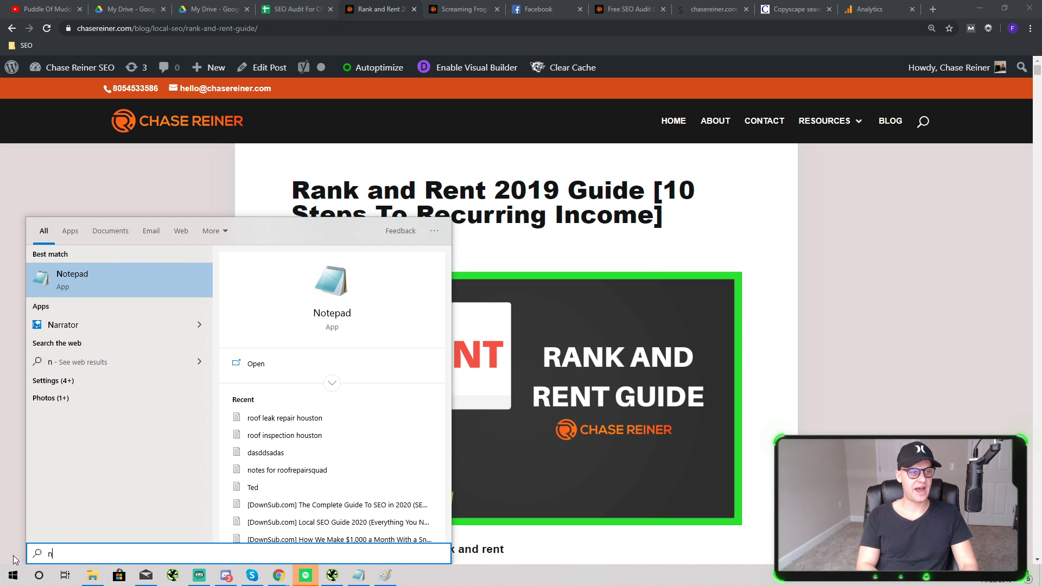
pyautogui.press('Return')
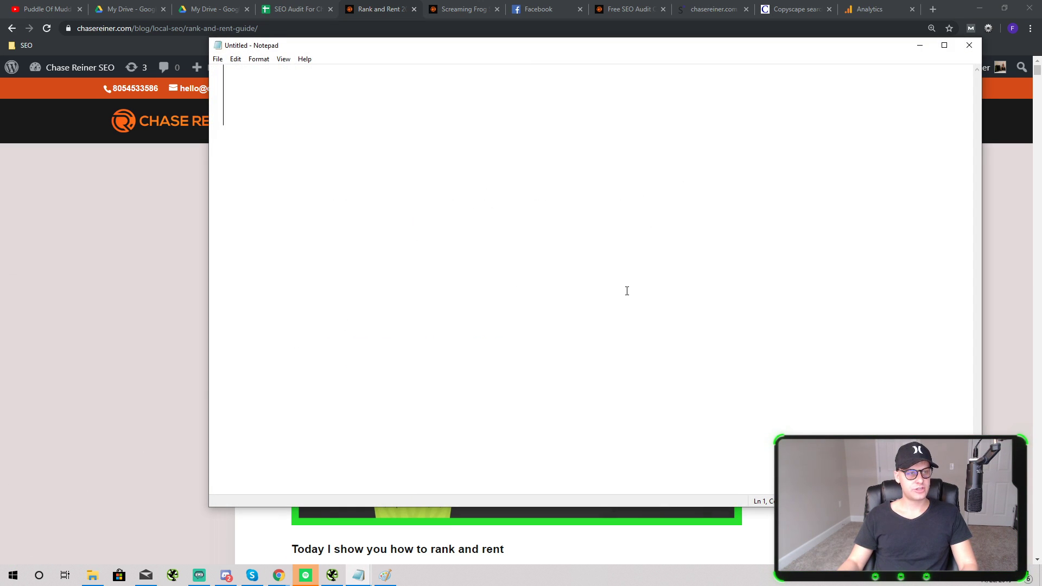
pyautogui.write('YOUR OWN DATA')
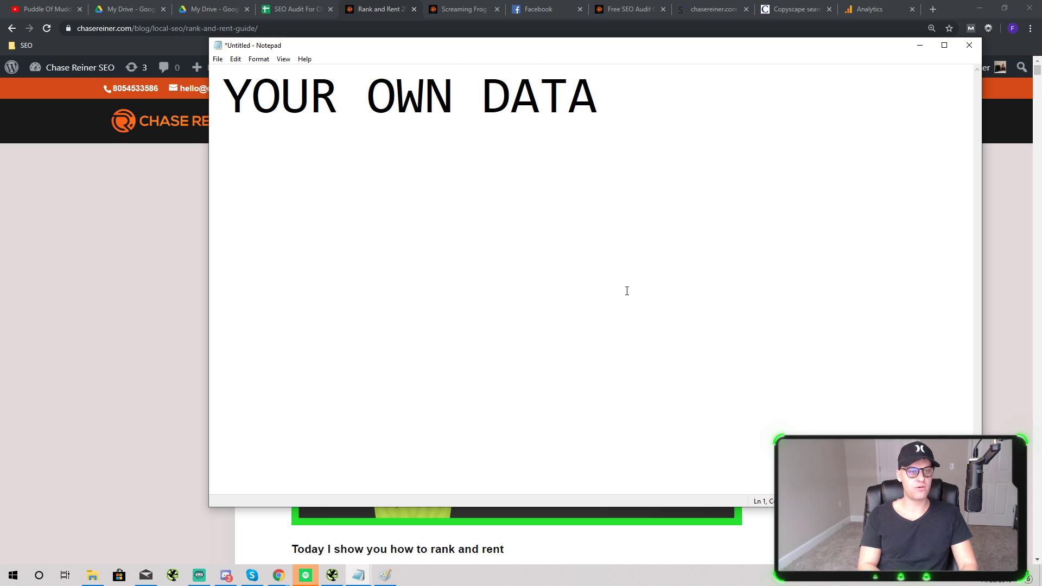
# Replace the note's text with "DATA ANALYTICS".
pyautogui.hotkey('ctrl', 'a')
pyautogui.press('BackSpace')
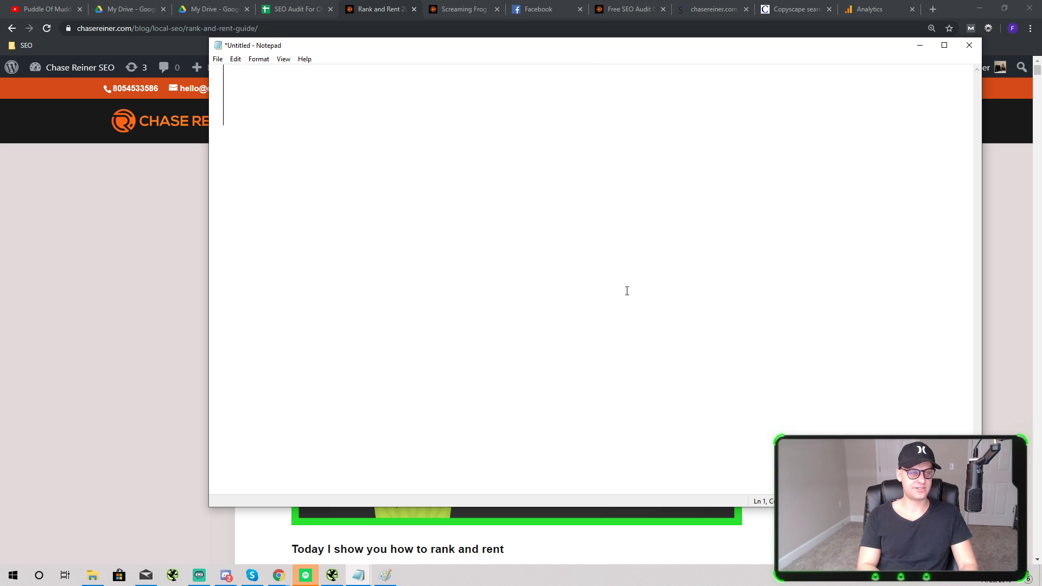
pyautogui.write('DATA ANALYTICS')
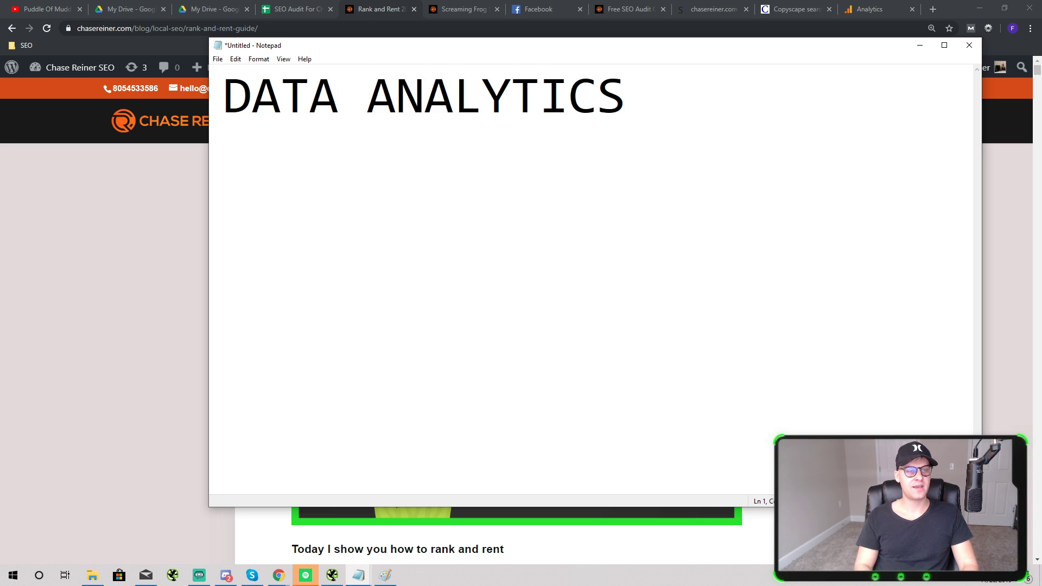
# Replace the note's text with the single word "ANALYTICS".
pyautogui.hotkey('ctrl', 'a')
pyautogui.write('ANALK')
pyautogui.press('BackSpace')
pyautogui.write('YTICS')
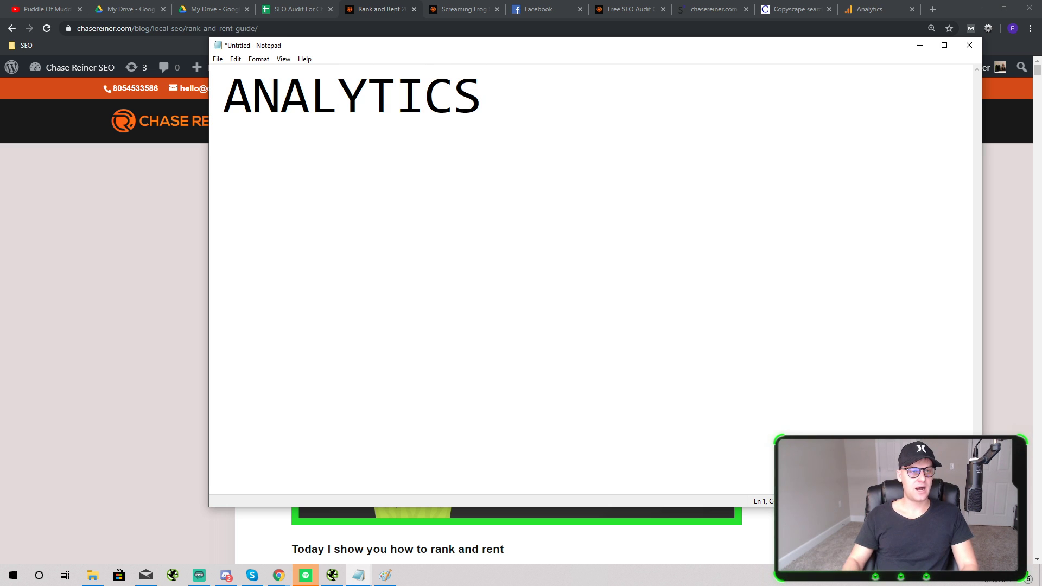
# Add "YOUR OPINIONS" as the second line of the note.
pyautogui.write('YOUR OPIONS')
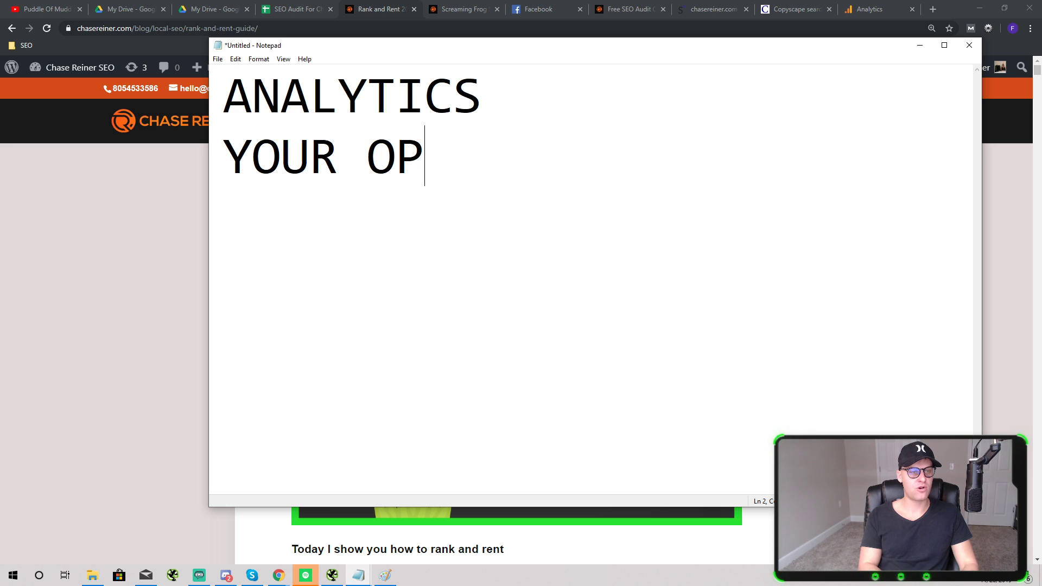
pyautogui.press('BackSpace')
pyautogui.press('BackSpace')
pyautogui.press('BackSpace')
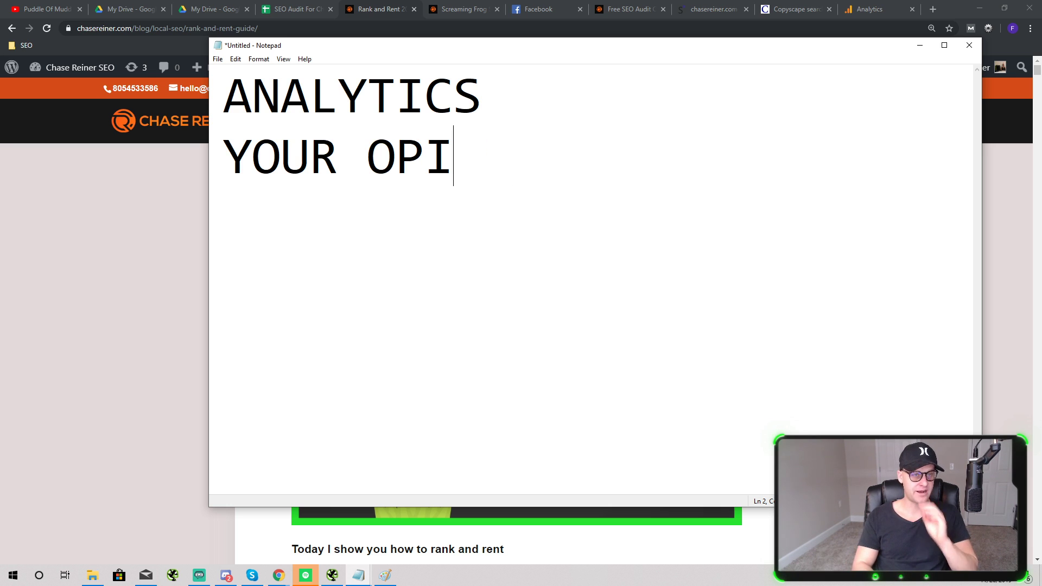
pyautogui.write('NIONS (FACT)')
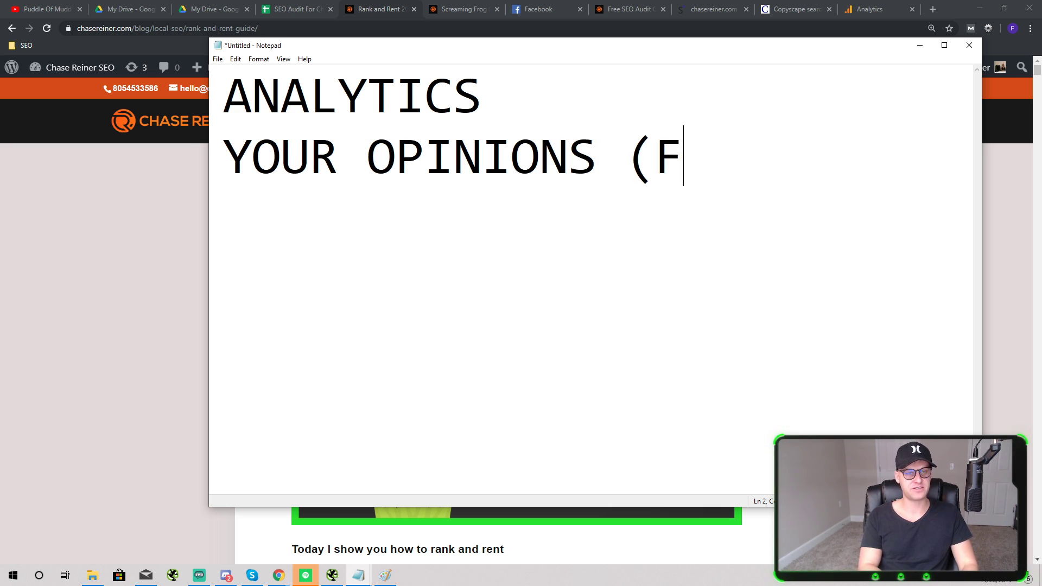
pyautogui.press('BackSpace')
pyautogui.press('BackSpace')
pyautogui.press('BackSpace')
pyautogui.press('BackSpace')
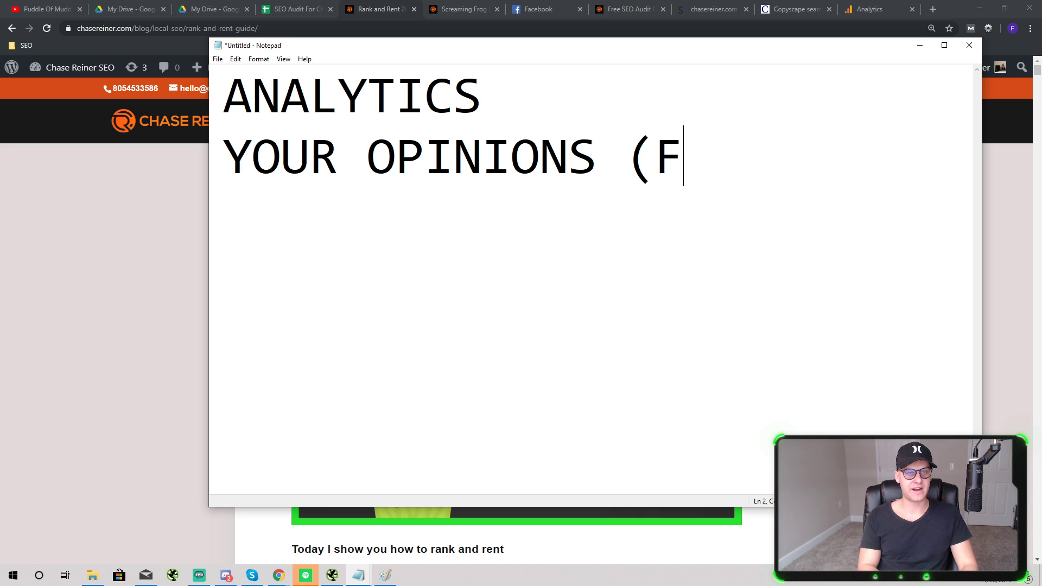
pyautogui.press('BackSpace')
pyautogui.press('BackSpace')
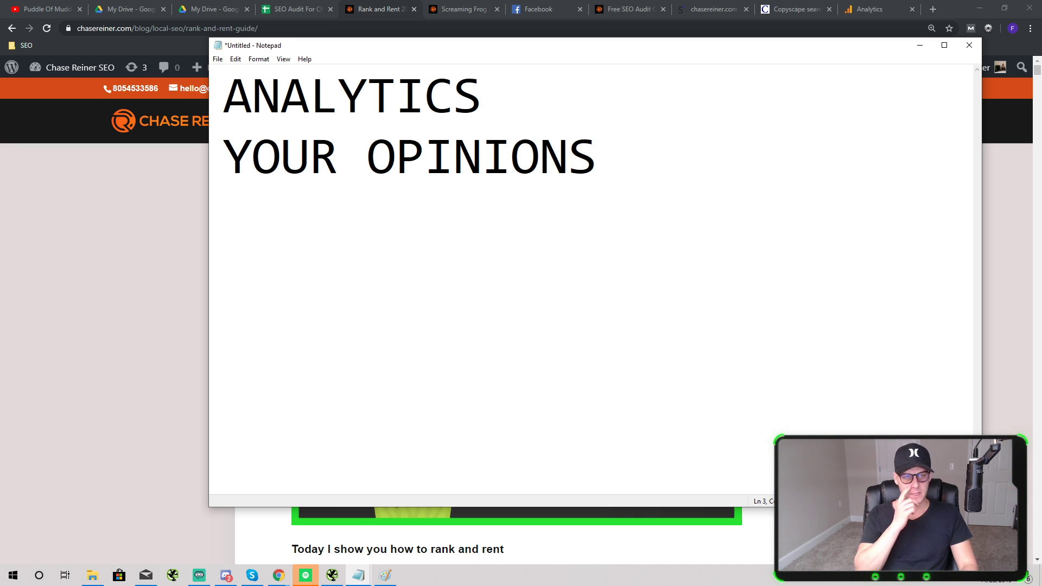
# Write a third line beginning with "OTHER TOOLS" and start a parenthetical after it.
pyautogui.write('O')
pyautogui.press('BackSpace')
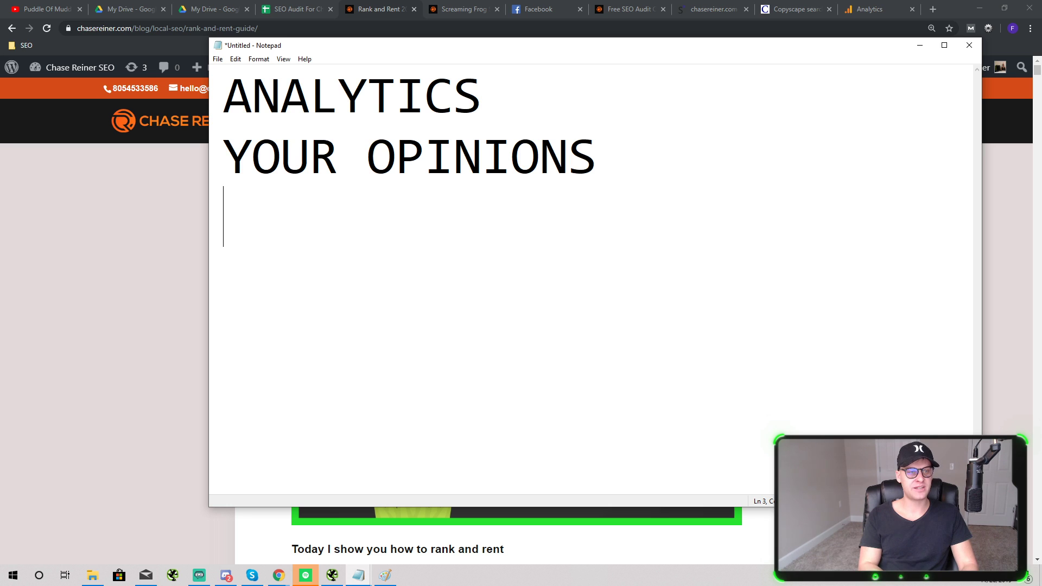
pyautogui.write('OTHER TOOLS')
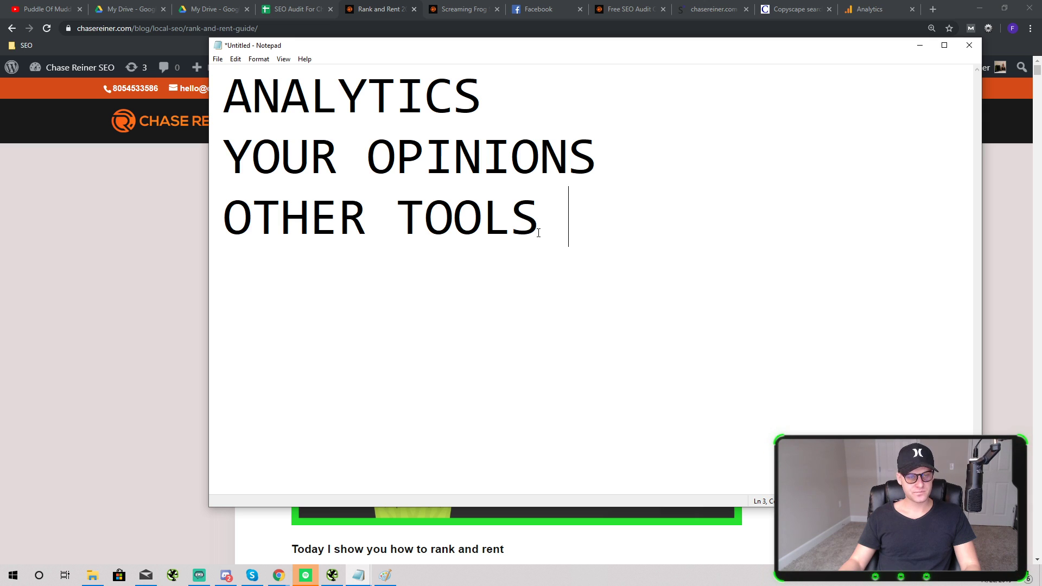
pyautogui.write('(I')
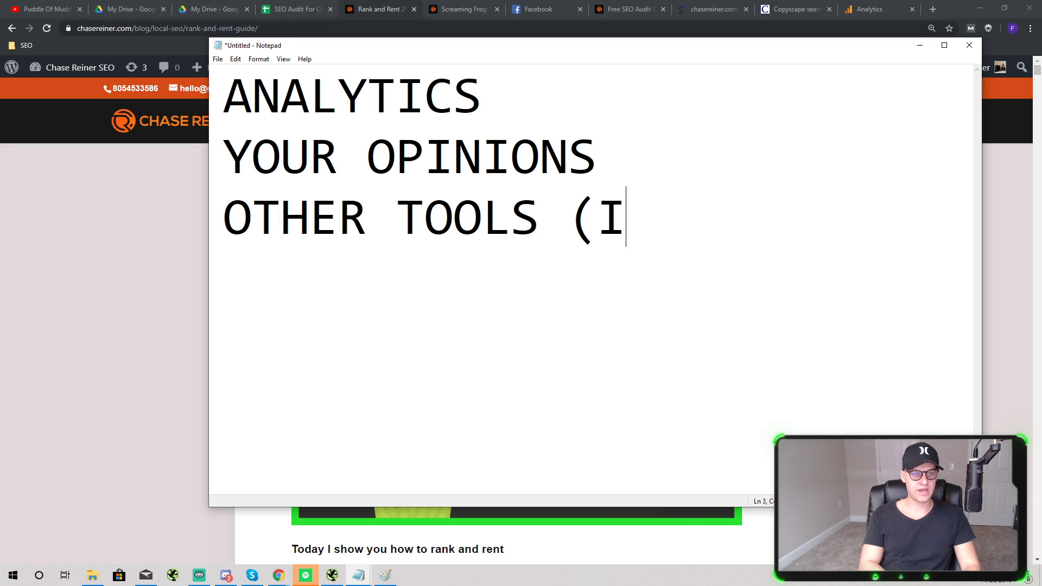